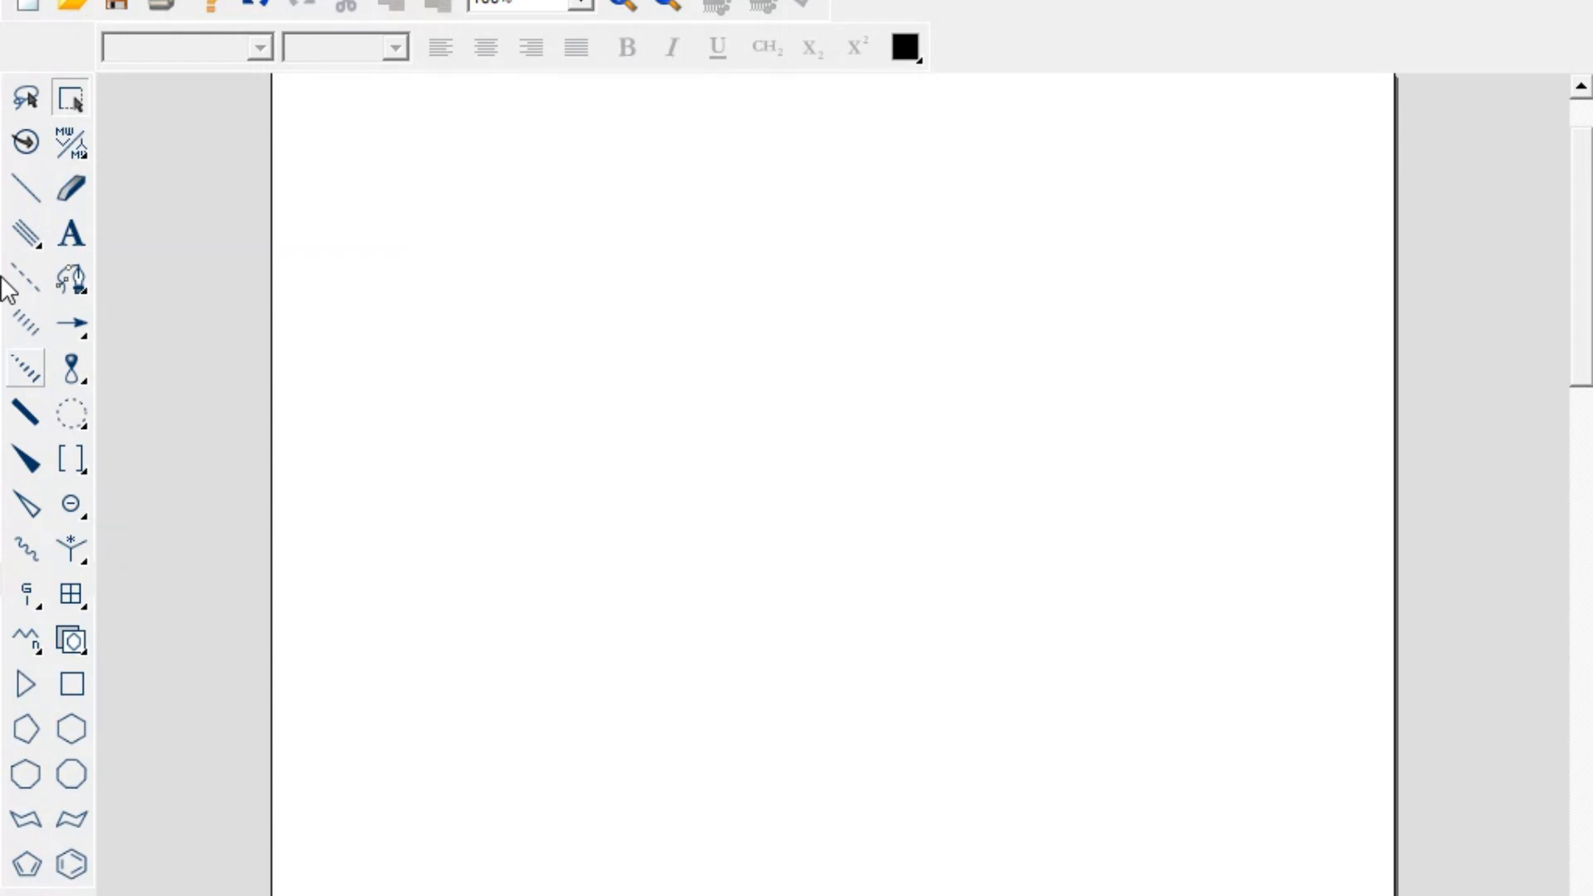
- Draw a branched structure of three bonds from one atom: a single down-left, a single straight up, and a double to the right
{"action": "left_click", "coordinate": [71, 189]}
{"action": "left_click", "coordinate": [19, 191]}
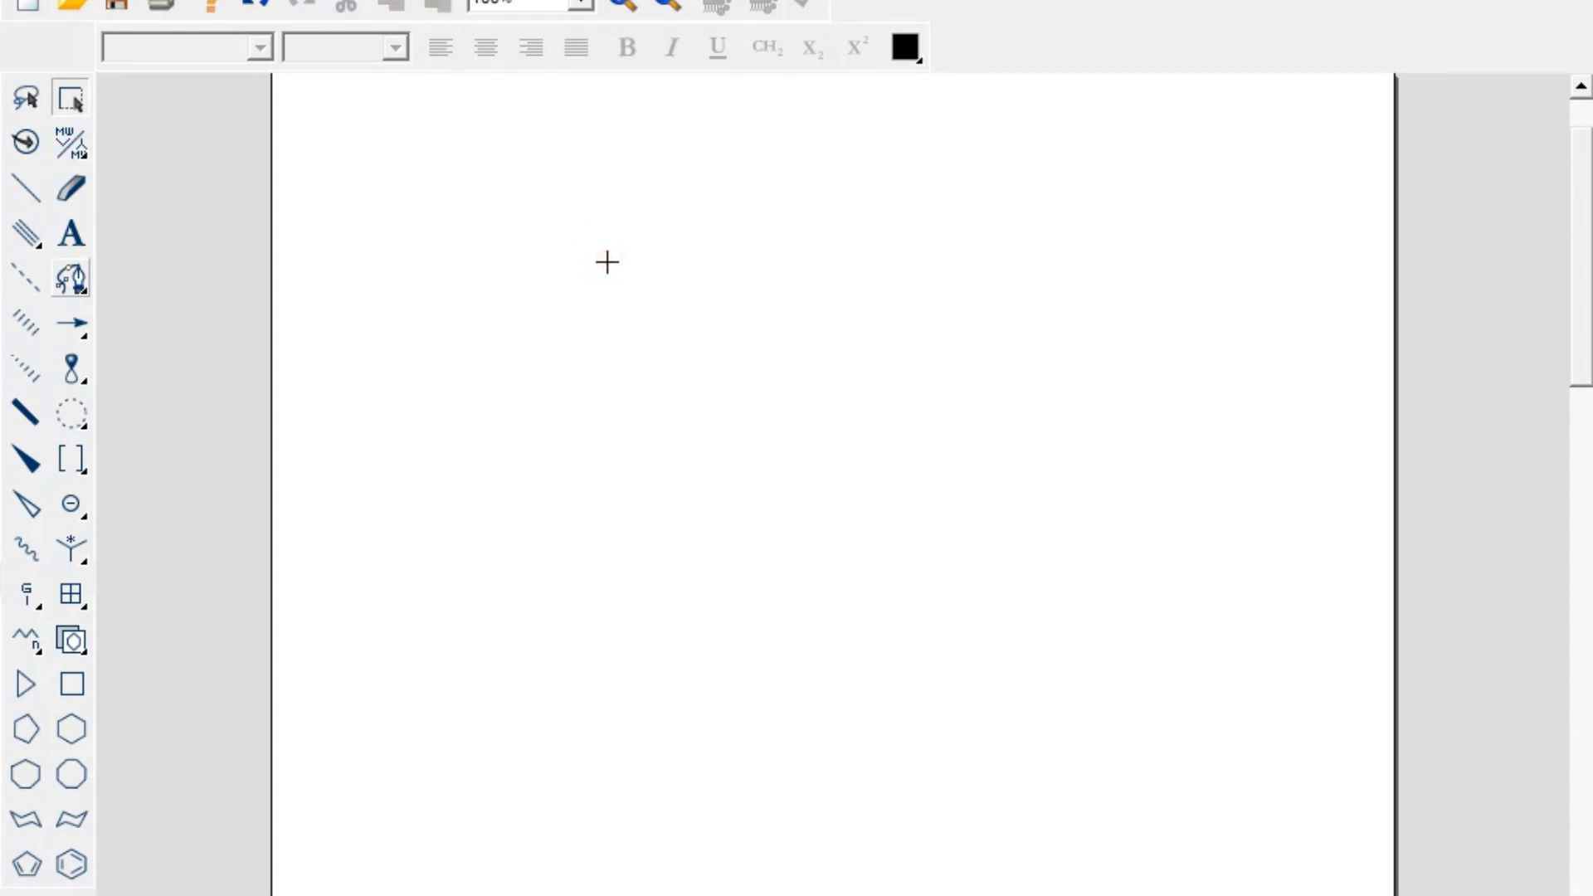
{"action": "left_click_drag", "start_coordinate": [607, 263], "coordinate": [558, 299]}
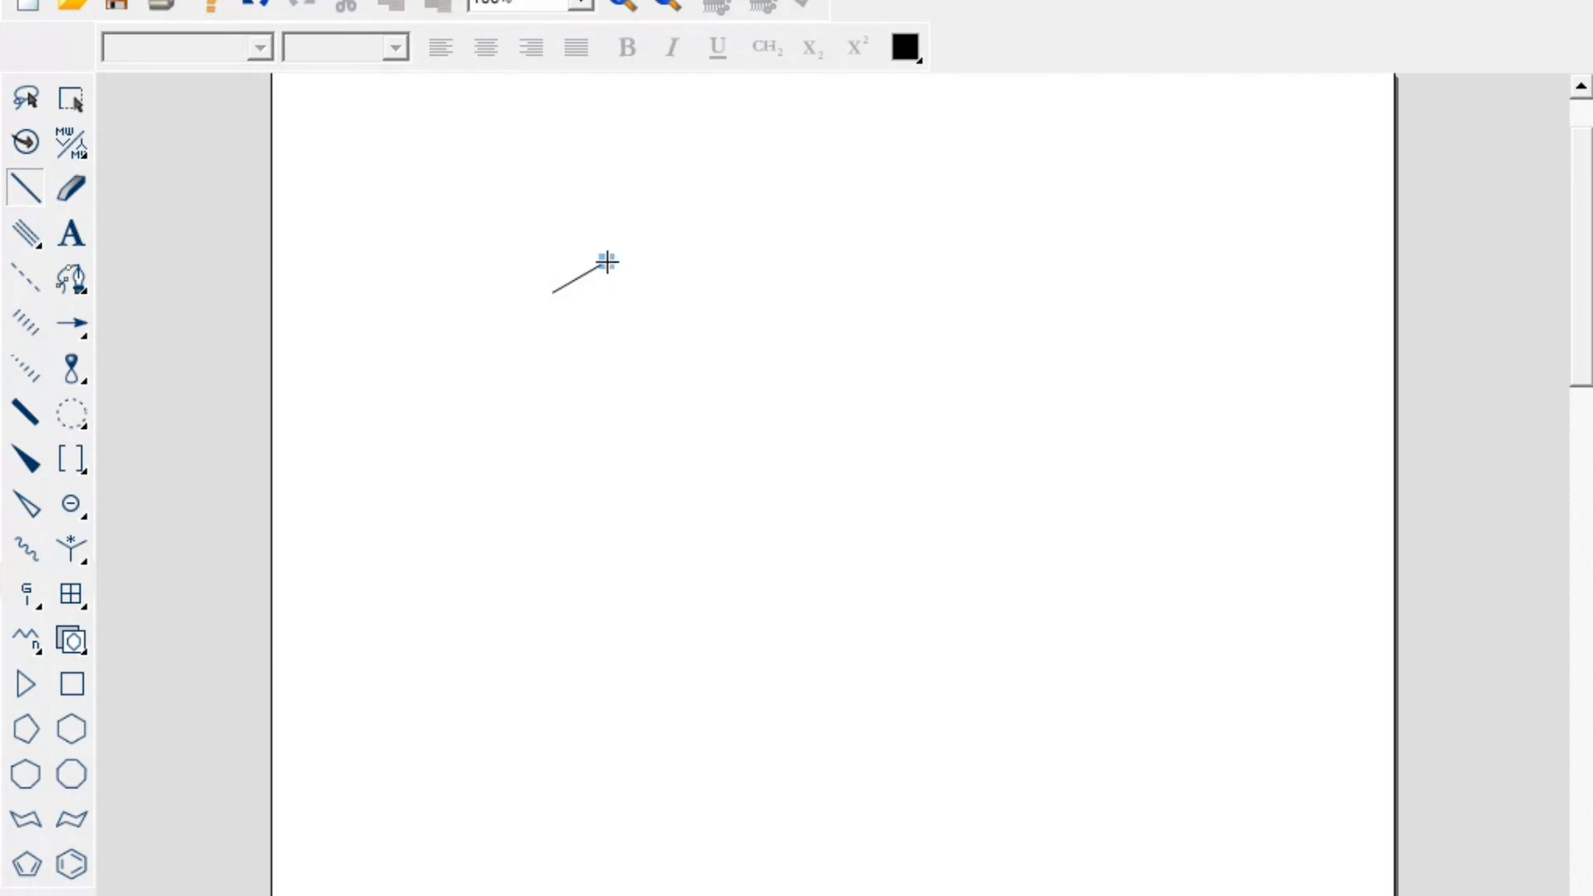
{"action": "left_click_drag", "start_coordinate": [606, 263], "coordinate": [611, 210]}
{"action": "left_click", "coordinate": [601, 262]}
- Draw a separate vertical double bond right of the branched structure and a horizontal triple bond below and between them
{"action": "left_click", "coordinate": [23, 238]}
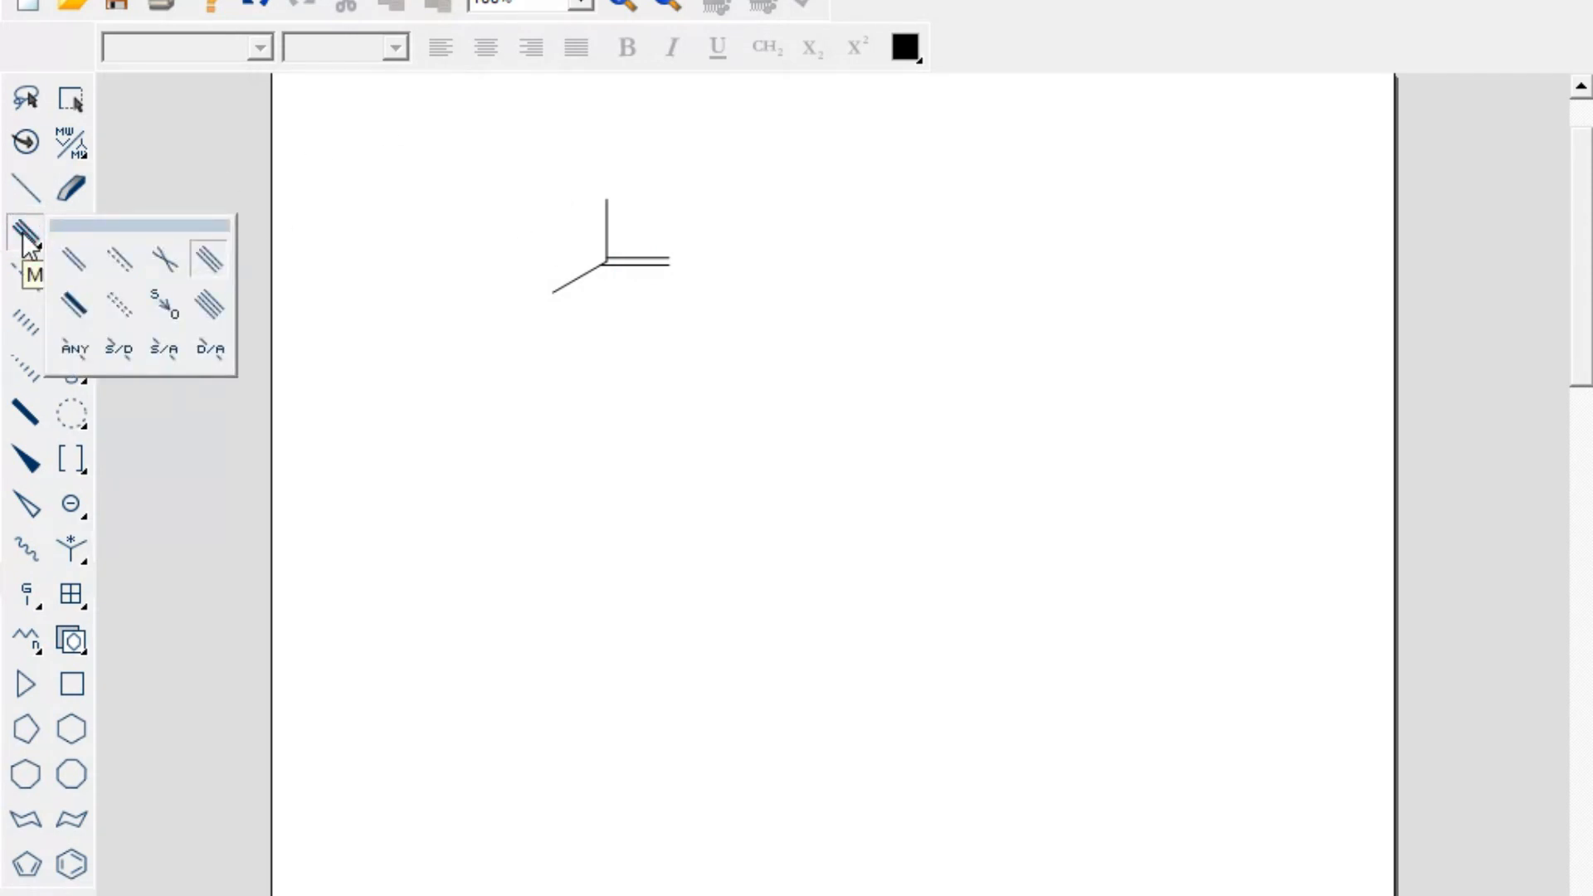
{"action": "left_click", "coordinate": [73, 260]}
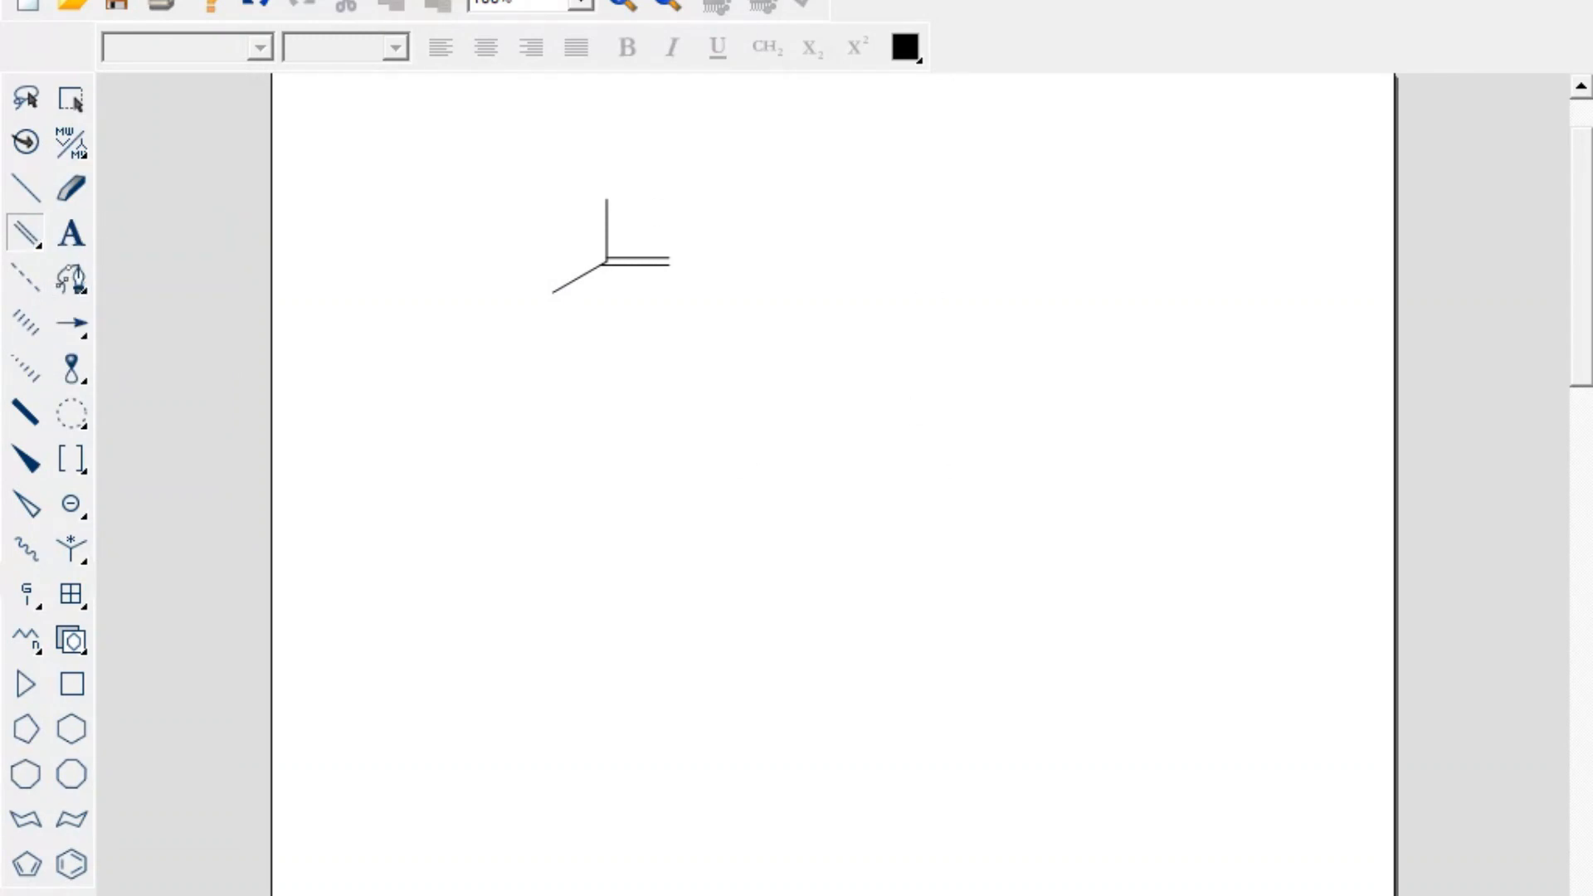
{"action": "left_click_drag", "start_coordinate": [875, 249], "coordinate": [875, 366]}
{"action": "left_click", "coordinate": [14, 238]}
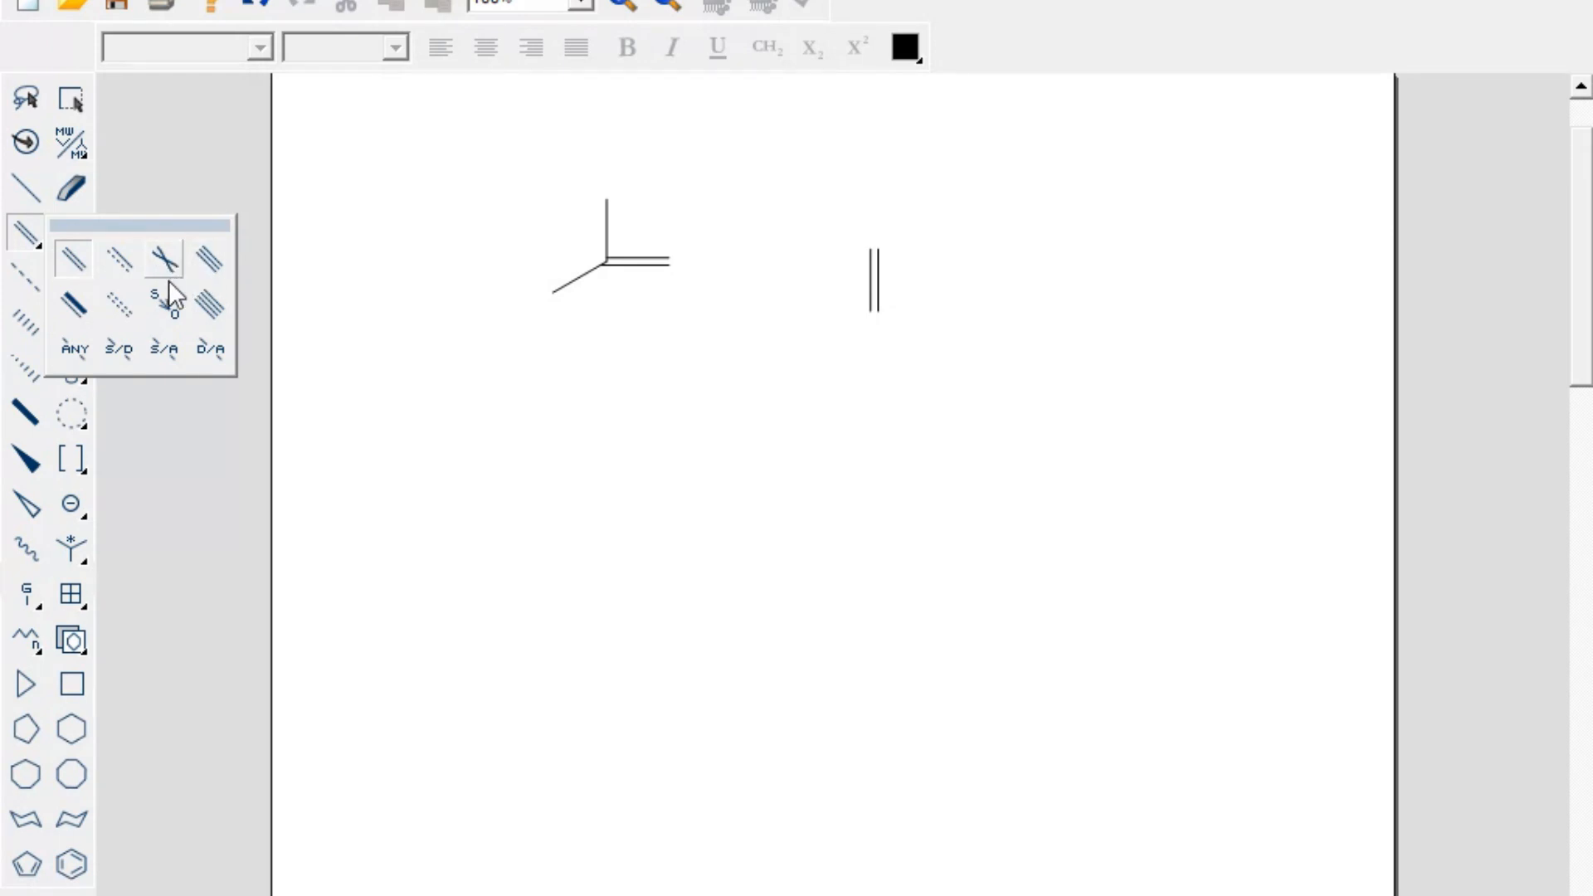
{"action": "left_click", "coordinate": [202, 252]}
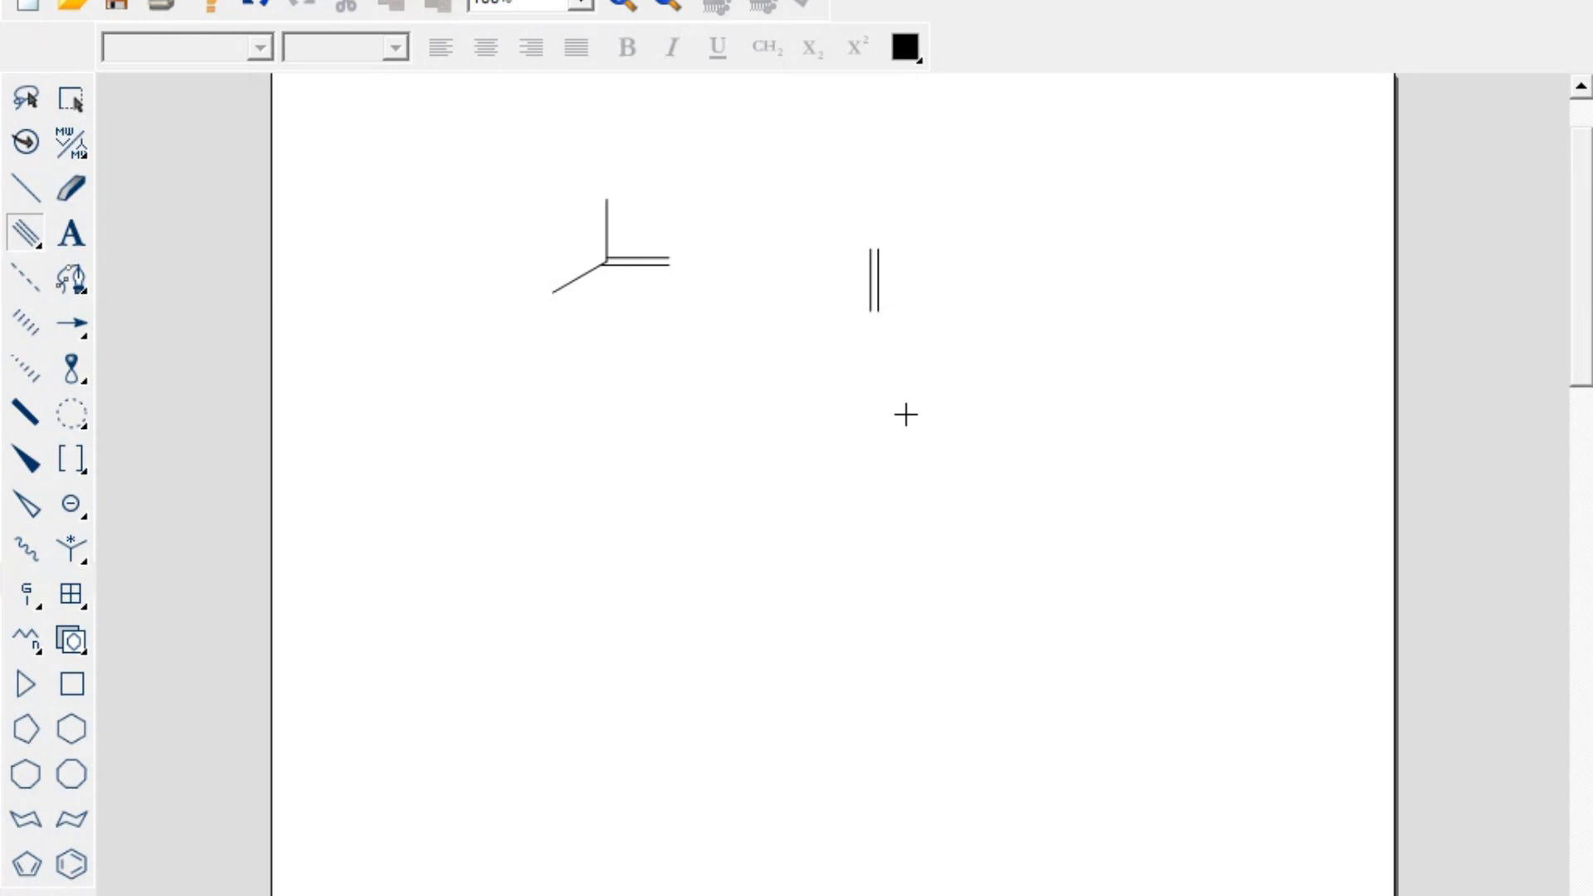
{"action": "mouse_move", "coordinate": [704, 402]}
{"action": "left_mouse_down"}
{"action": "mouse_move", "coordinate": [861, 349]}
{"action": "mouse_move", "coordinate": [876, 394]}
{"action": "left_mouse_up"}
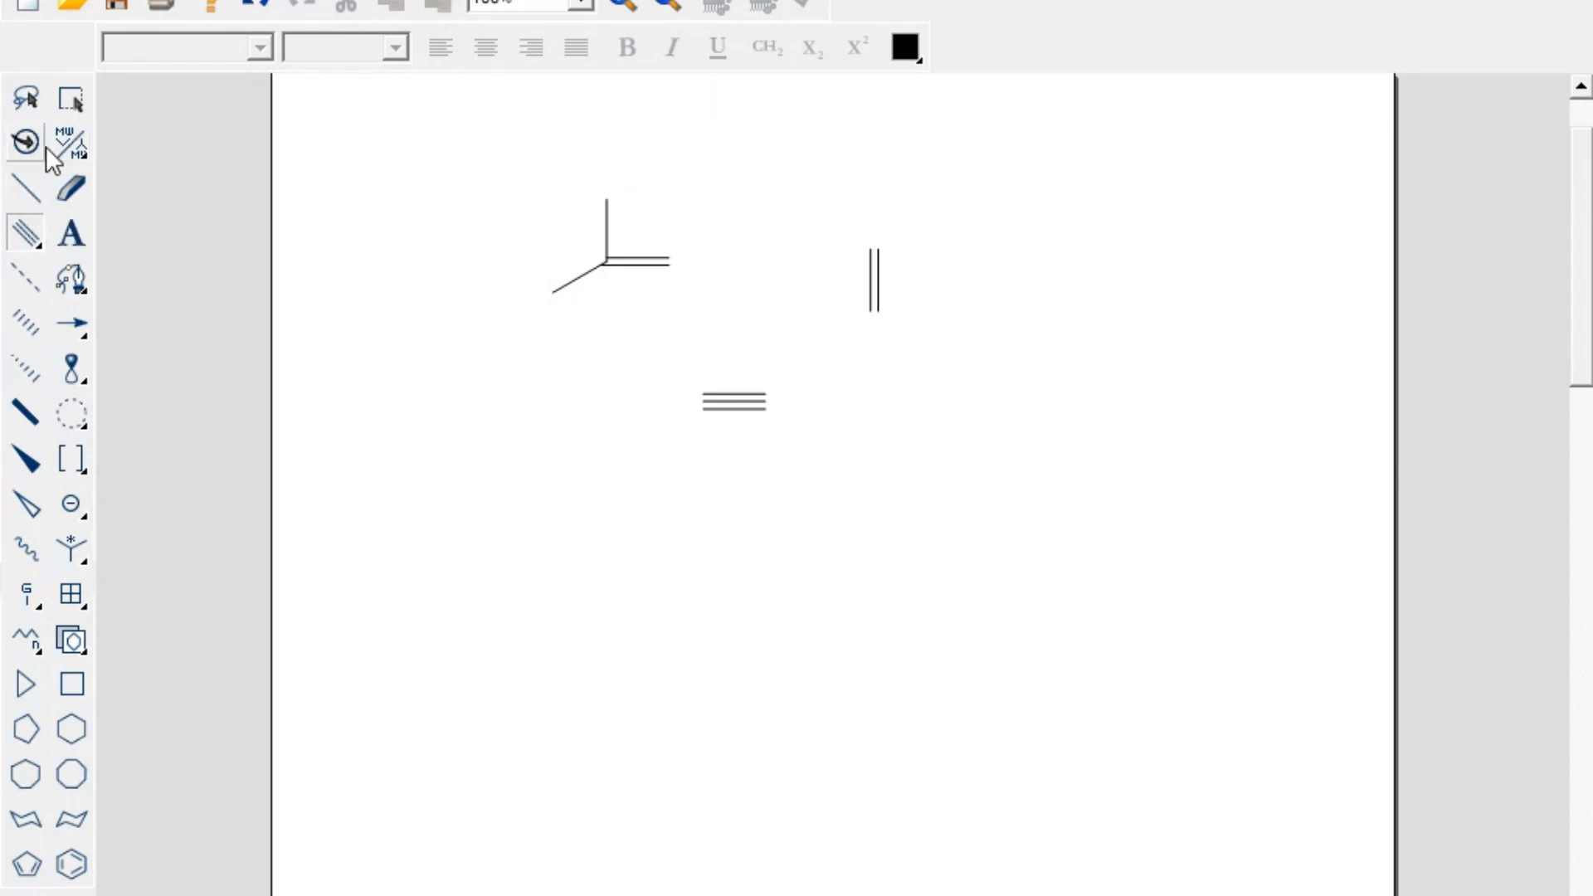
- Erase all the drawn single, double and triple bonds so the page is empty
{"action": "left_click", "coordinate": [76, 182]}
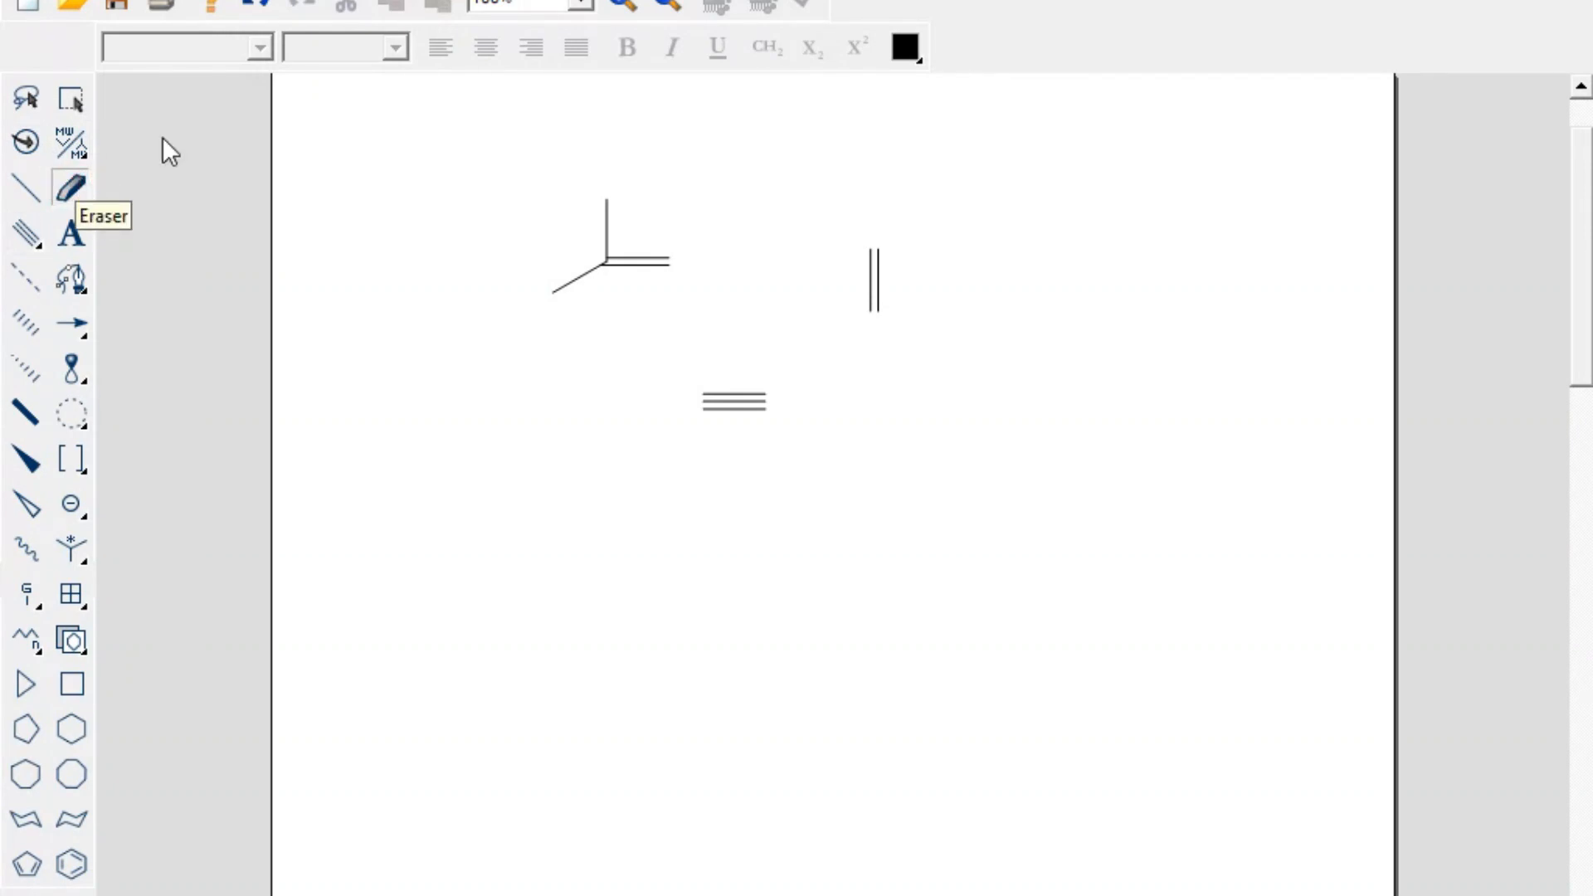
{"action": "left_click", "coordinate": [626, 262]}
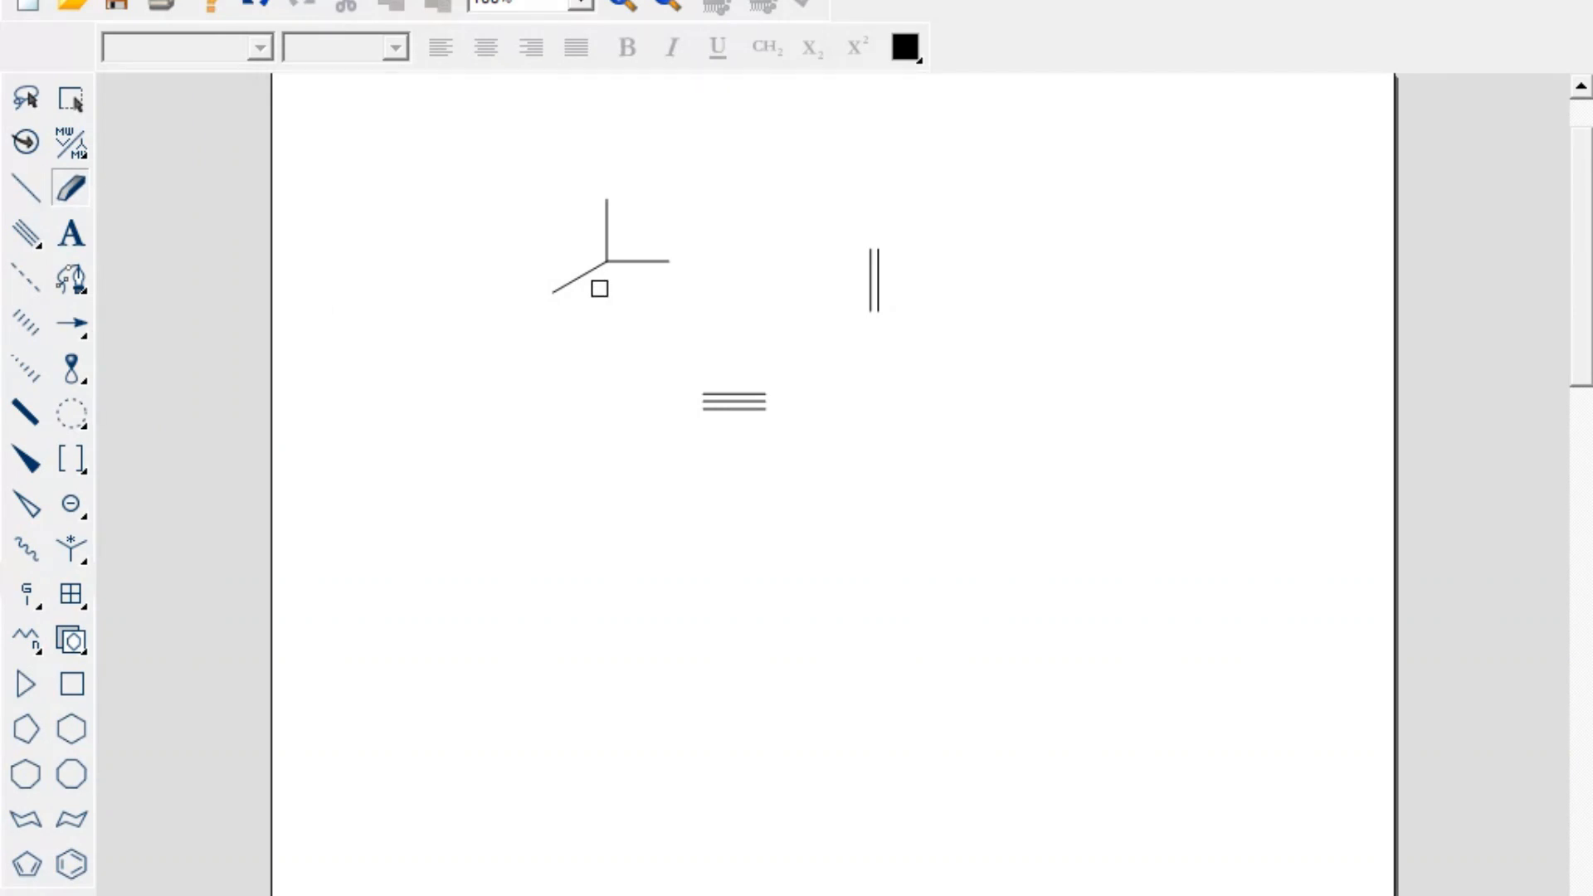
{"action": "left_click", "coordinate": [735, 401]}
{"action": "left_click", "coordinate": [880, 249]}
{"action": "left_click", "coordinate": [650, 254]}
{"action": "left_click", "coordinate": [570, 279]}
{"action": "left_click", "coordinate": [603, 221]}
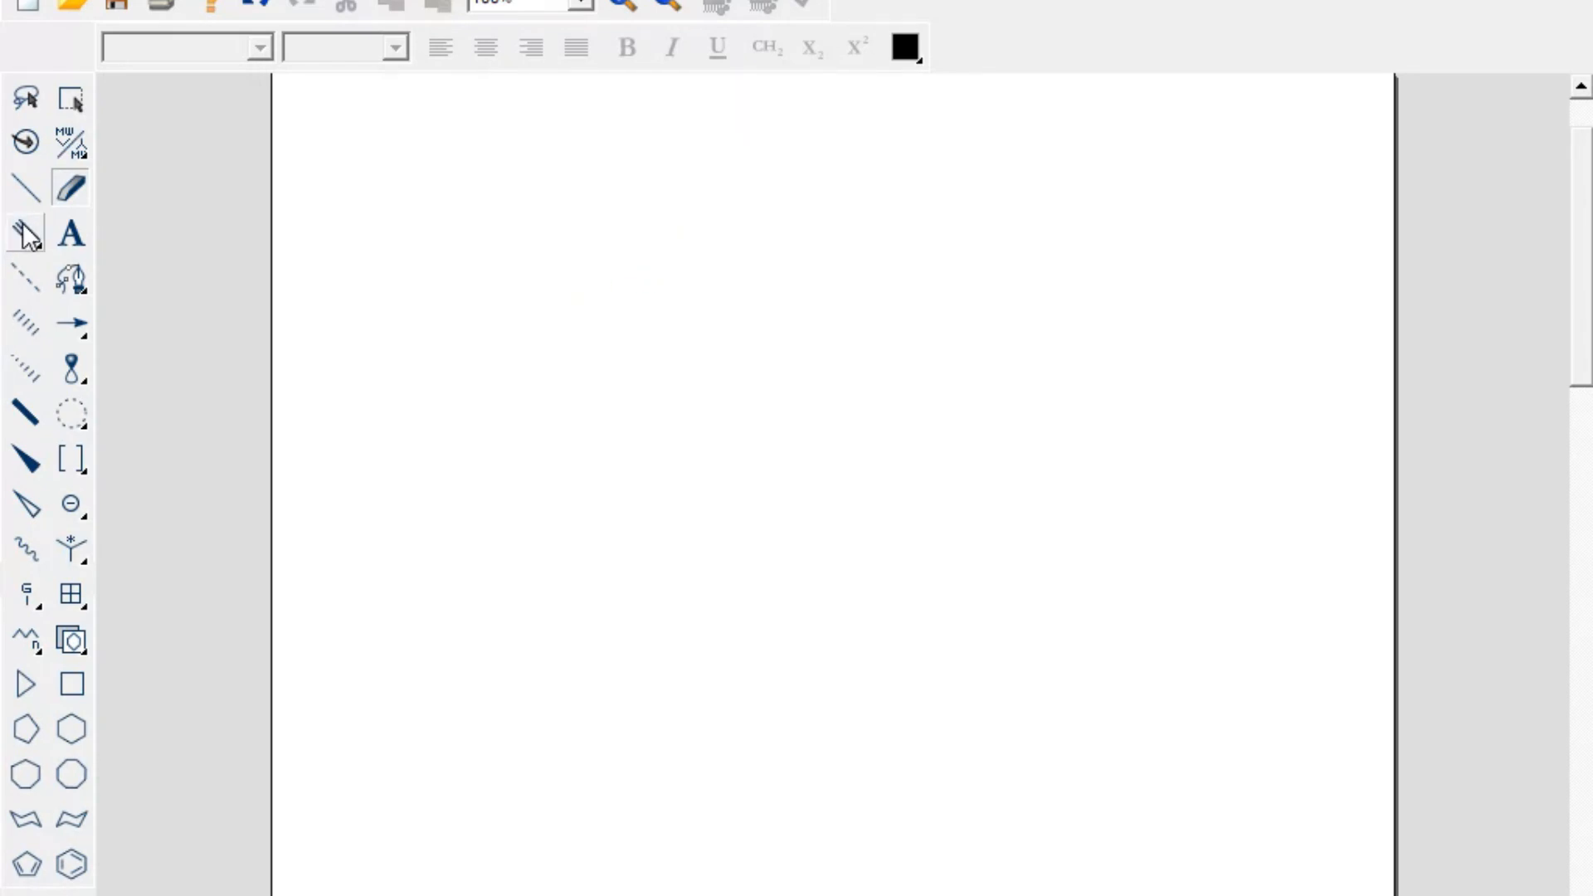
- Draw a short detached diagonal bond and, just right of it, a zigzag chain of three connected single bonds
{"action": "left_click", "coordinate": [26, 188]}
{"action": "left_click_drag", "start_coordinate": [614, 297], "coordinate": [480, 414]}
{"action": "left_click", "coordinate": [624, 297]}
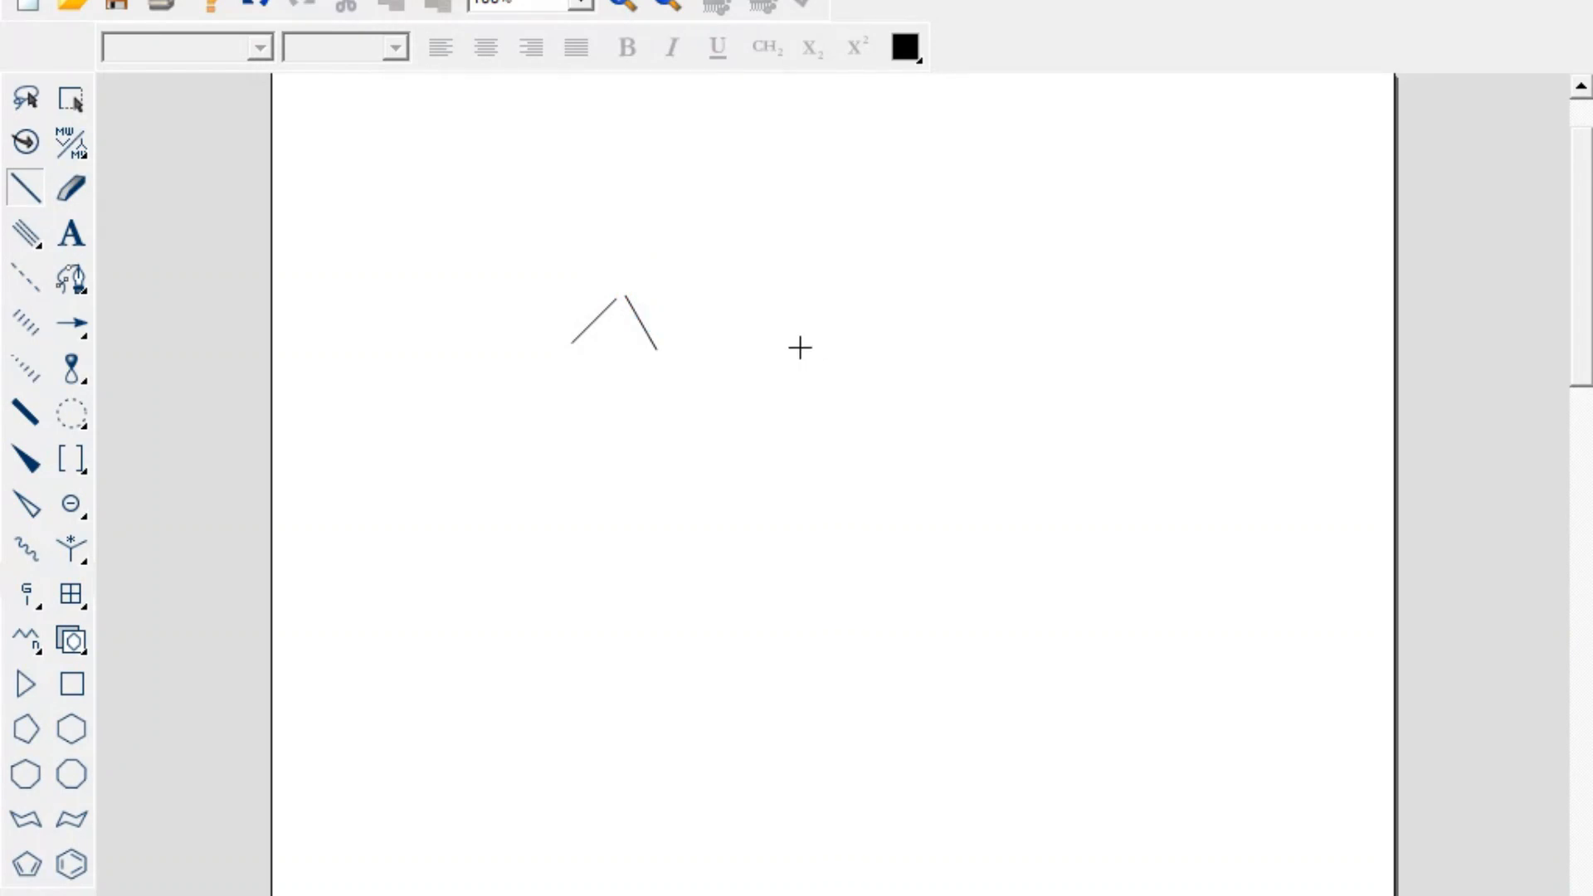
{"action": "left_click", "coordinate": [655, 348]}
{"action": "left_click", "coordinate": [698, 303]}
- Label the right end of the zigzag chain NH2
{"action": "left_click", "coordinate": [86, 247]}
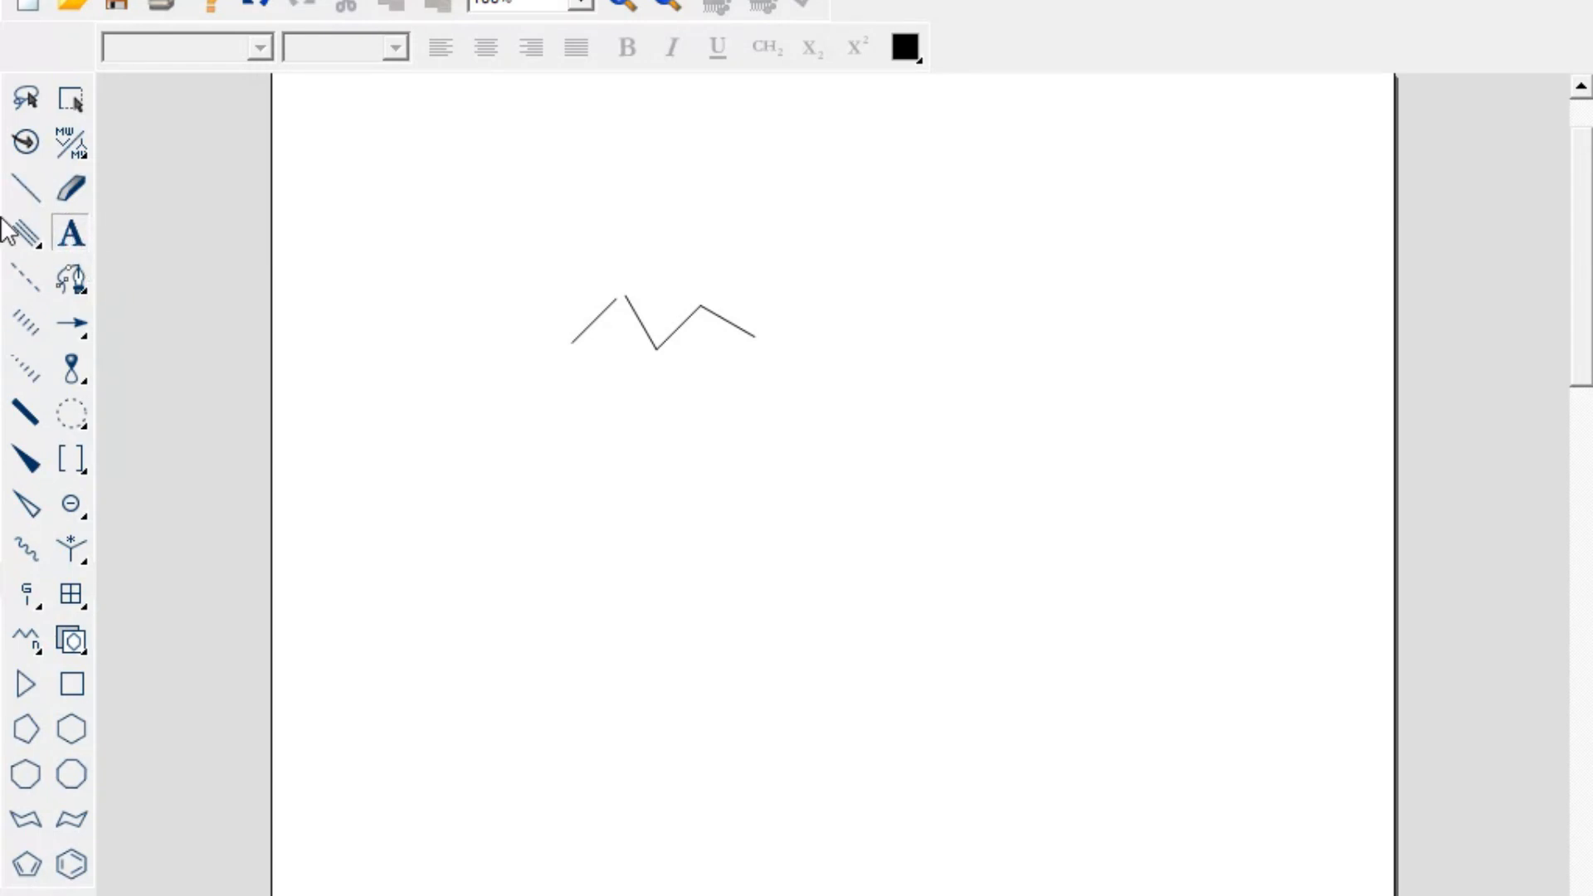
{"action": "left_click", "coordinate": [64, 230]}
{"action": "left_click", "coordinate": [757, 339]}
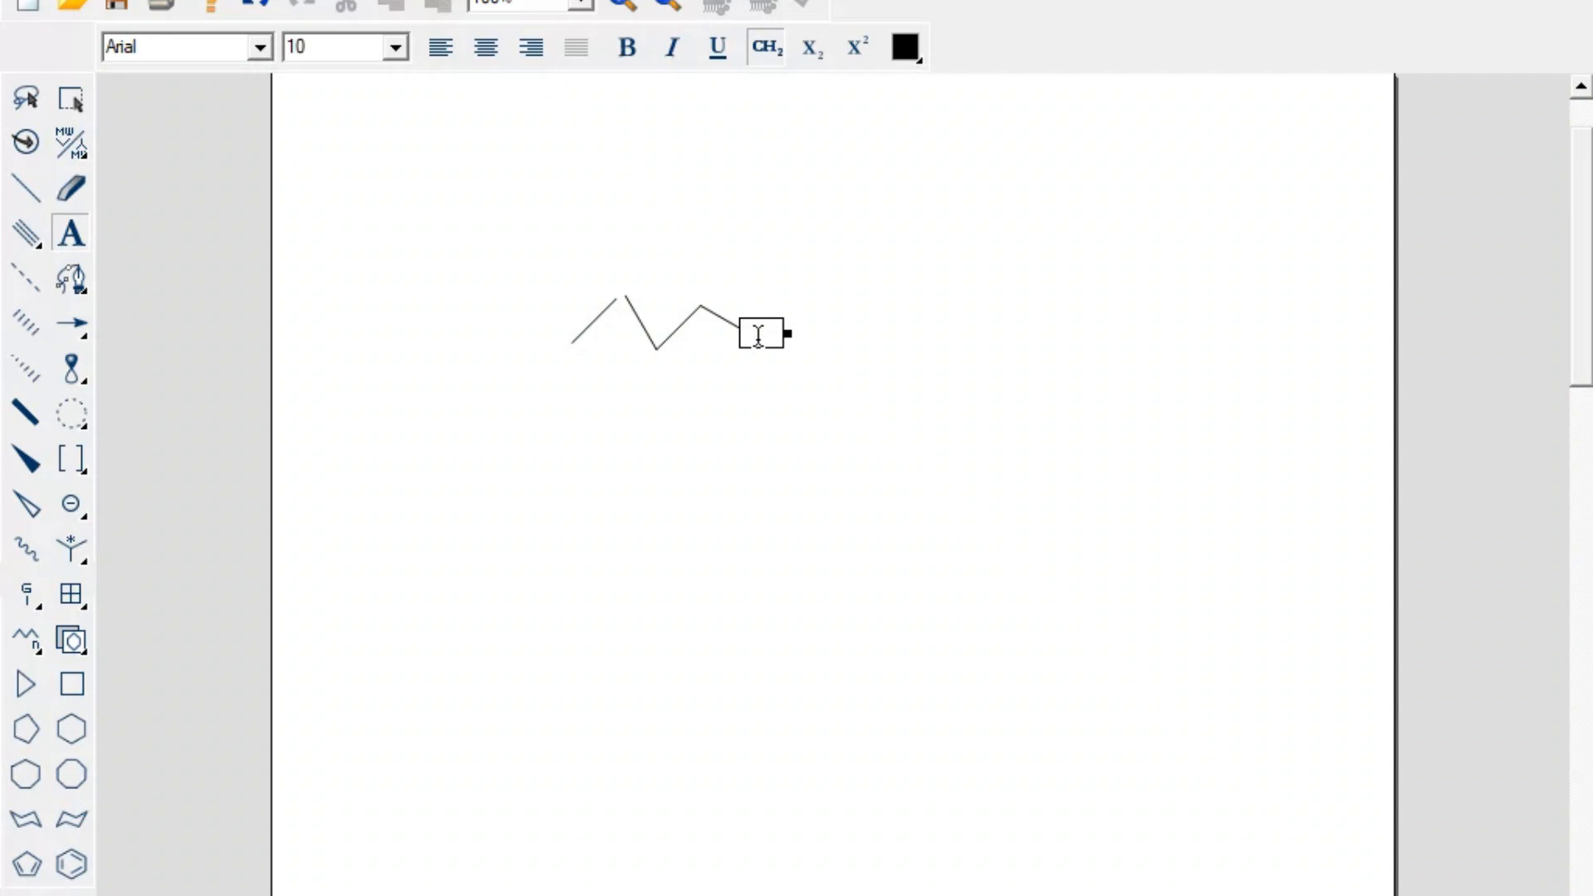
{"action": "type", "text": "NH2"}
- Erase the detached diagonal bond beside the chain and label the chain's lower vertex O
{"action": "left_click", "coordinate": [73, 175]}
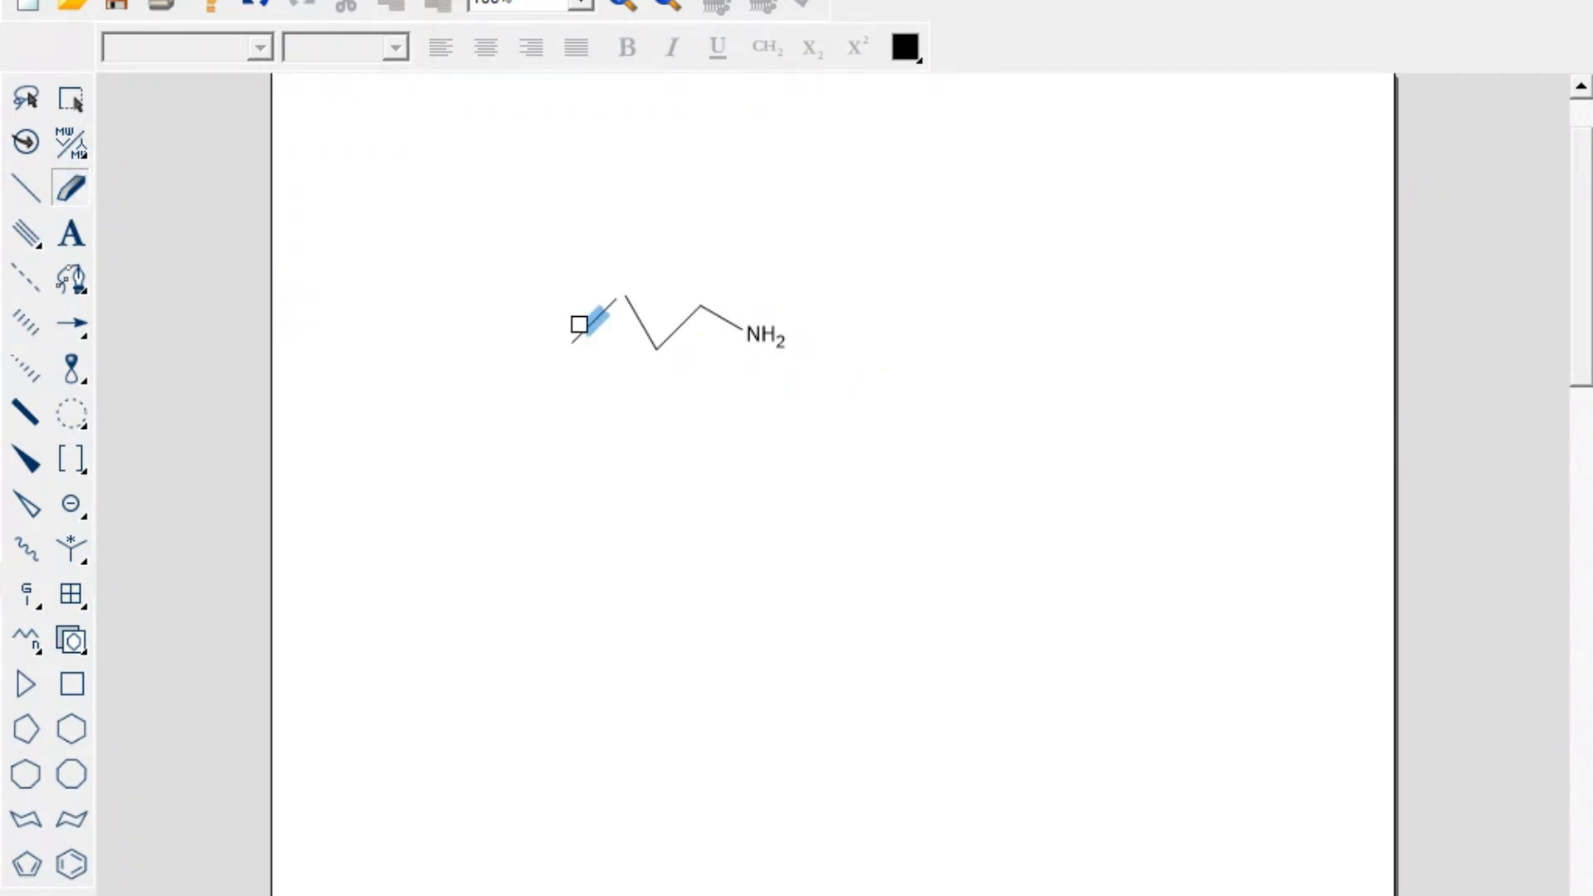
{"action": "left_click", "coordinate": [586, 328]}
{"action": "left_click", "coordinate": [71, 233]}
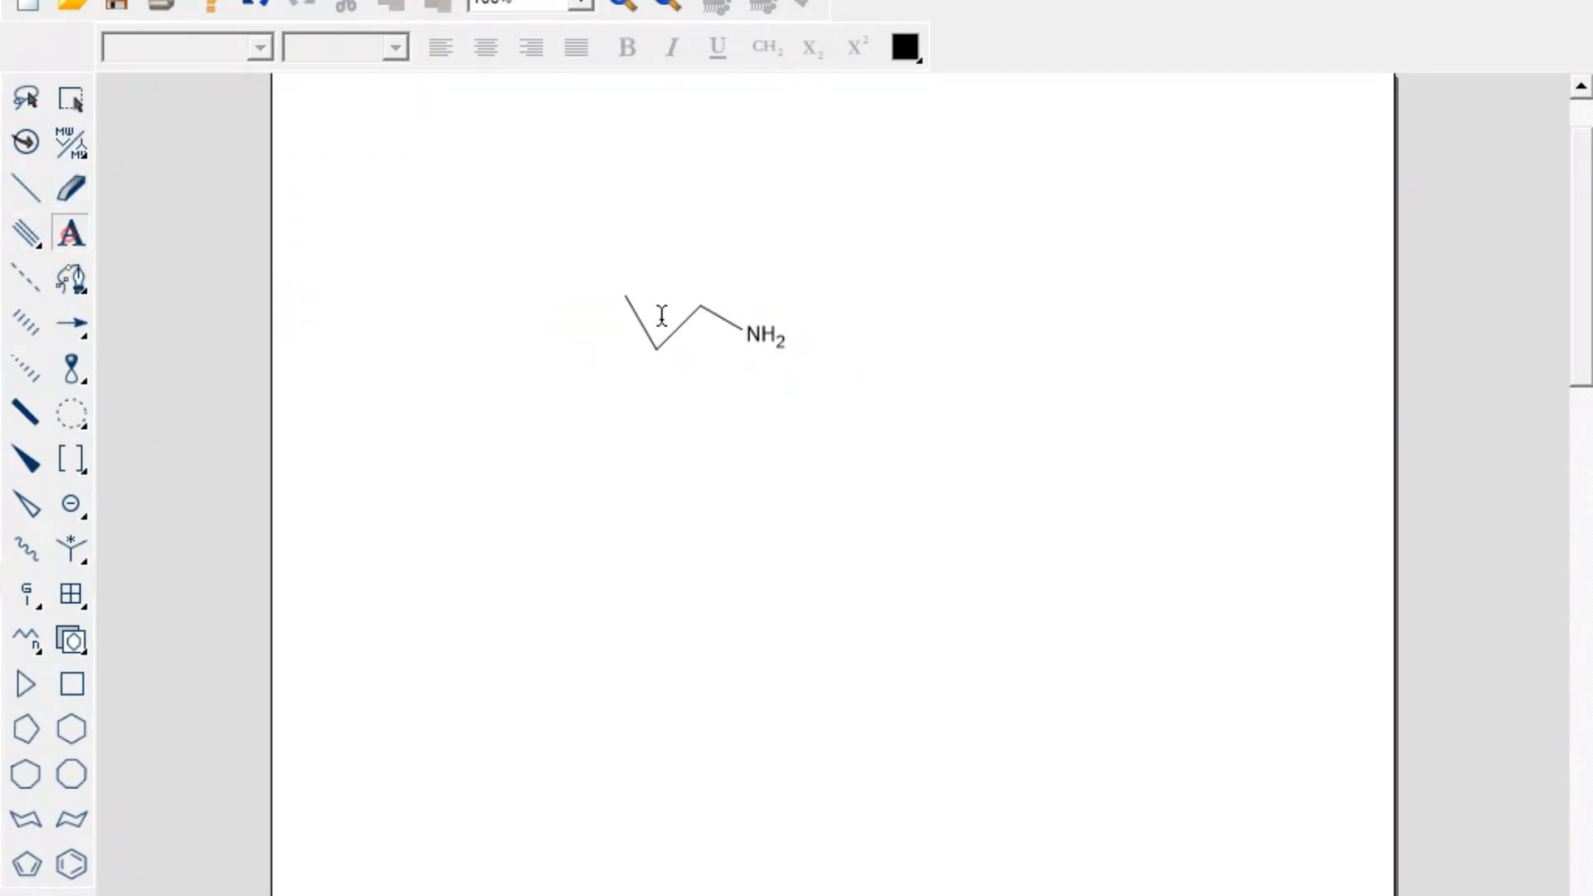
{"action": "left_click", "coordinate": [660, 350]}
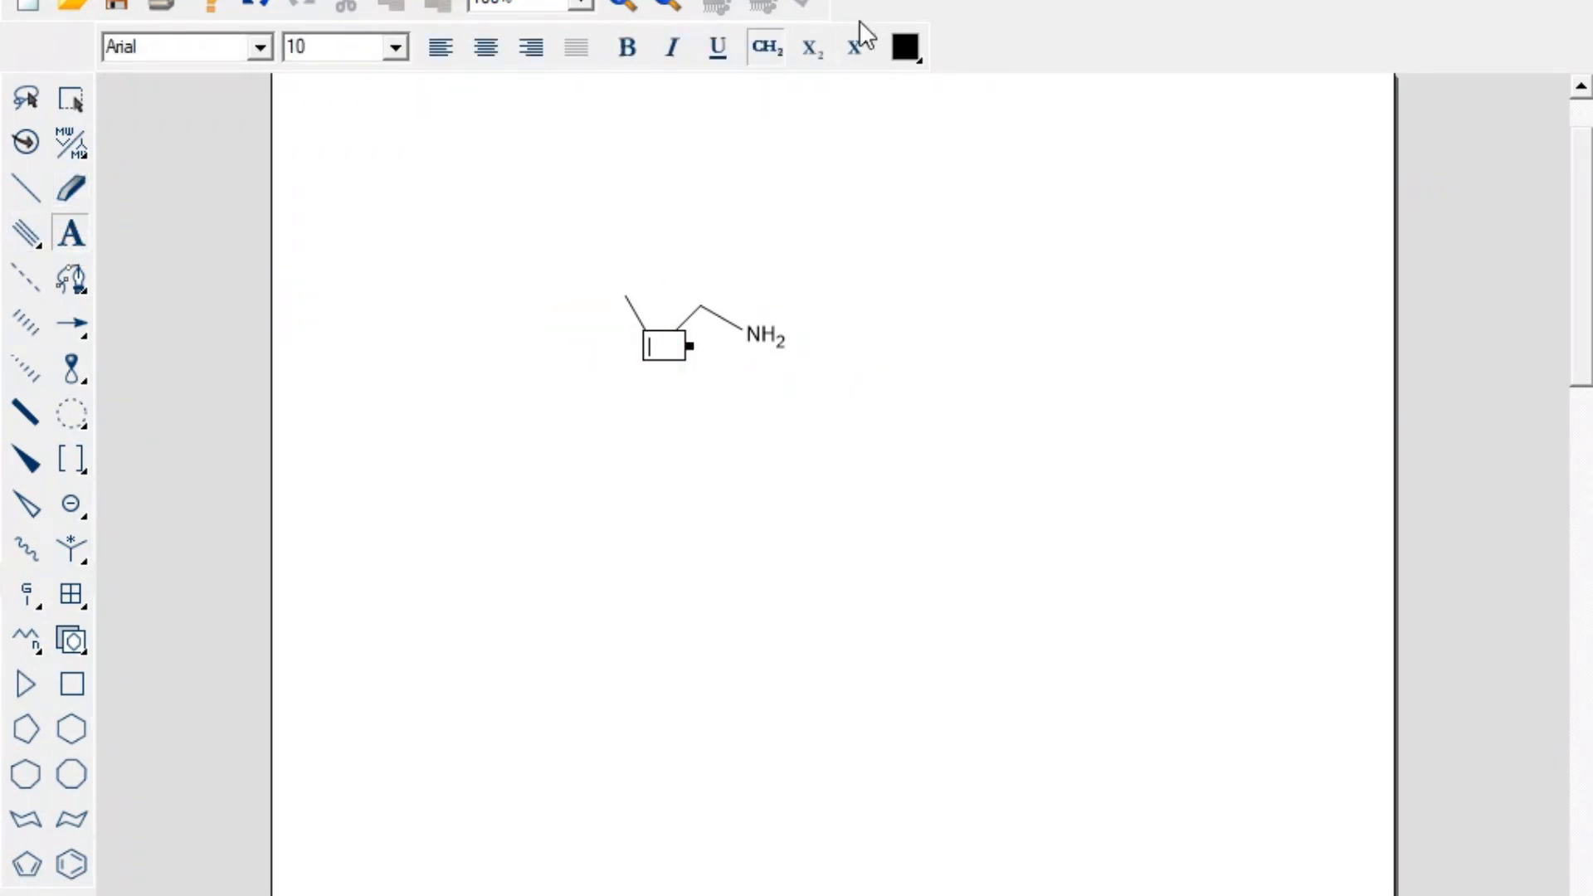
{"action": "type", "text": "O"}
{"action": "left_click", "coordinate": [360, 283]}
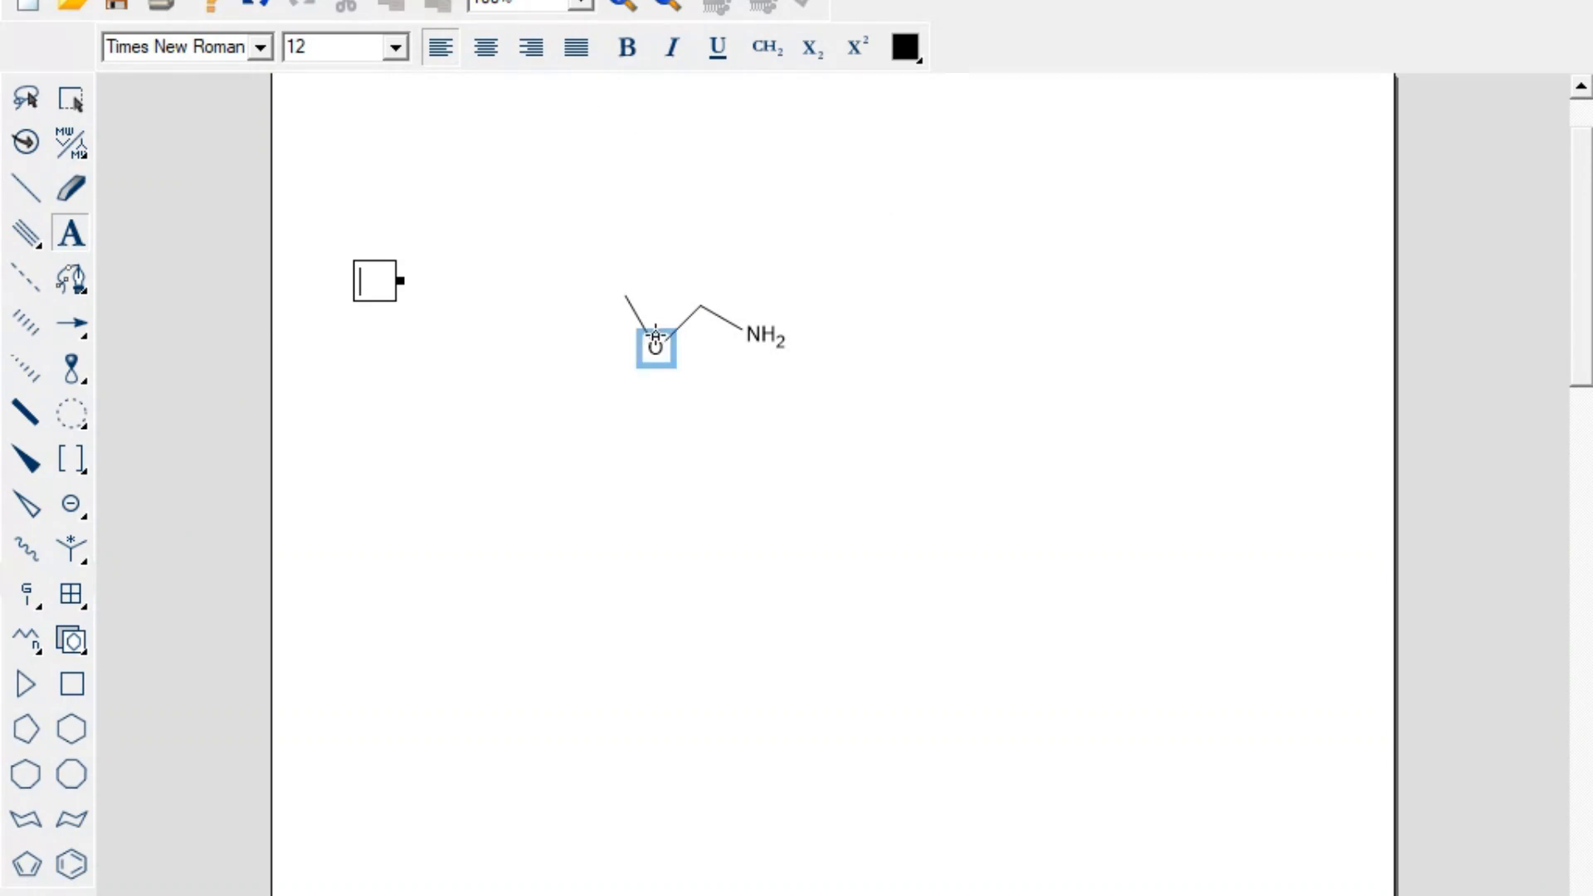
- Show the Periodic Table window, expand it to the full set of elements and place it below the structure
{"action": "left_click", "coordinate": [701, 306]}
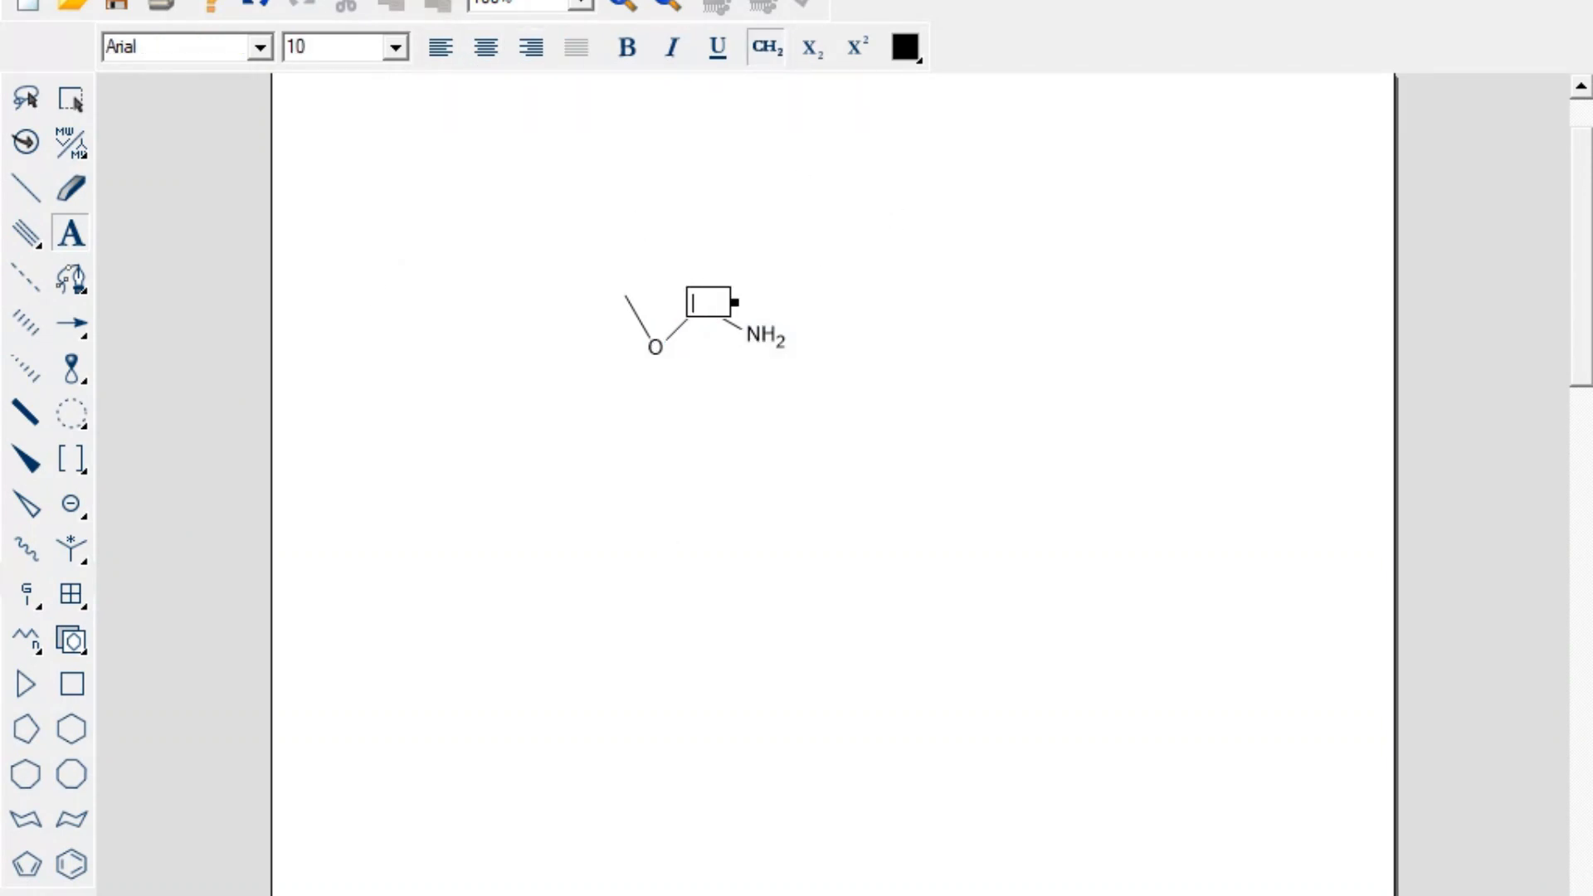
{"action": "left_click", "coordinate": [162, 1]}
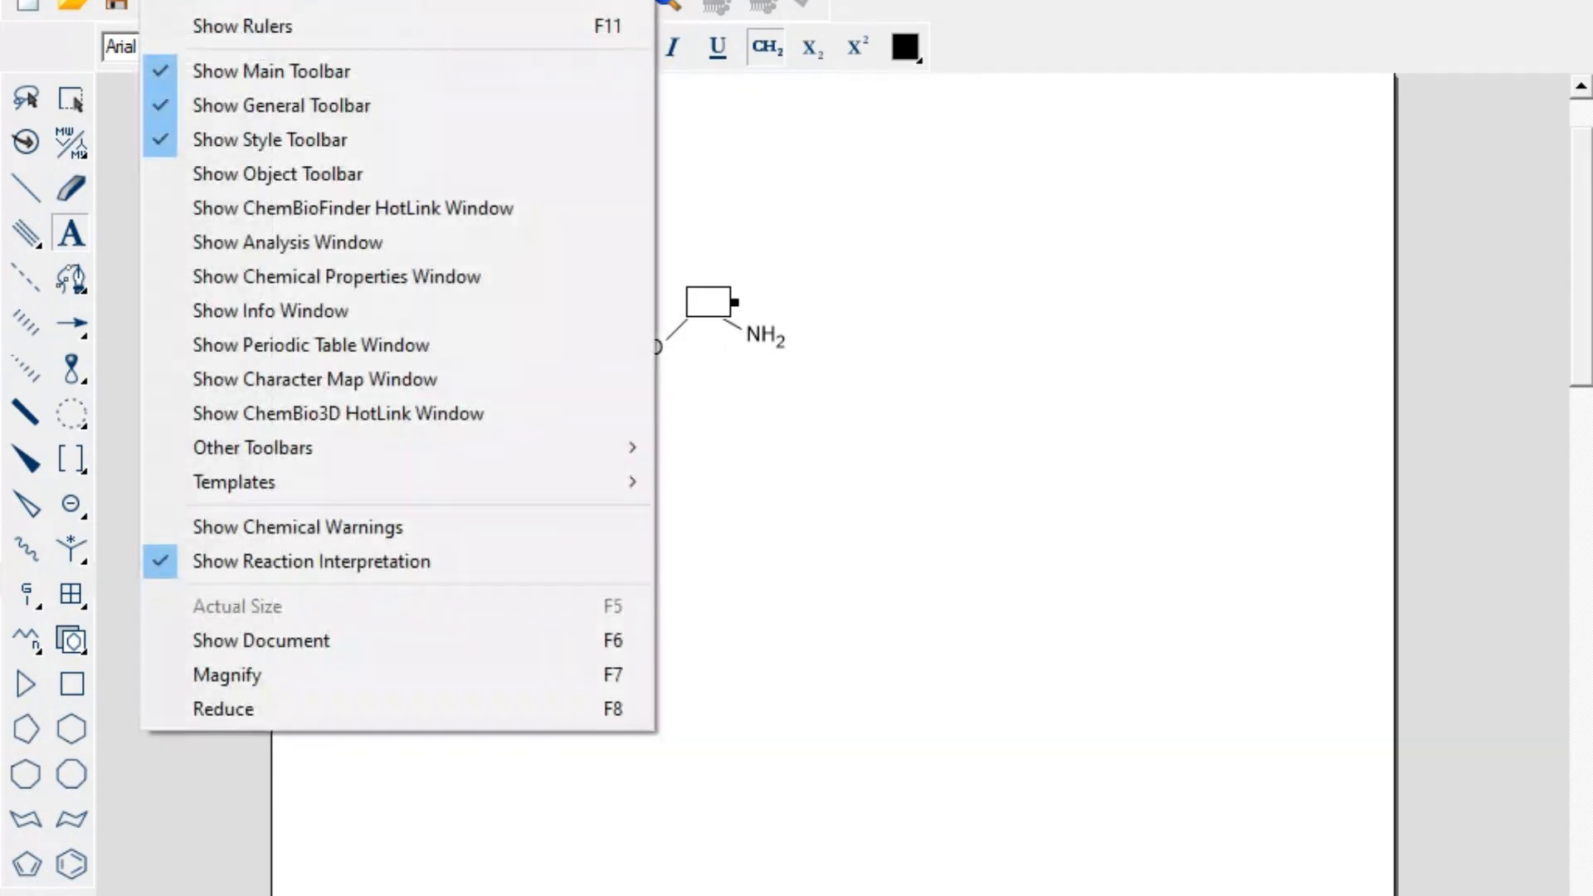
{"action": "left_click", "coordinate": [162, 1]}
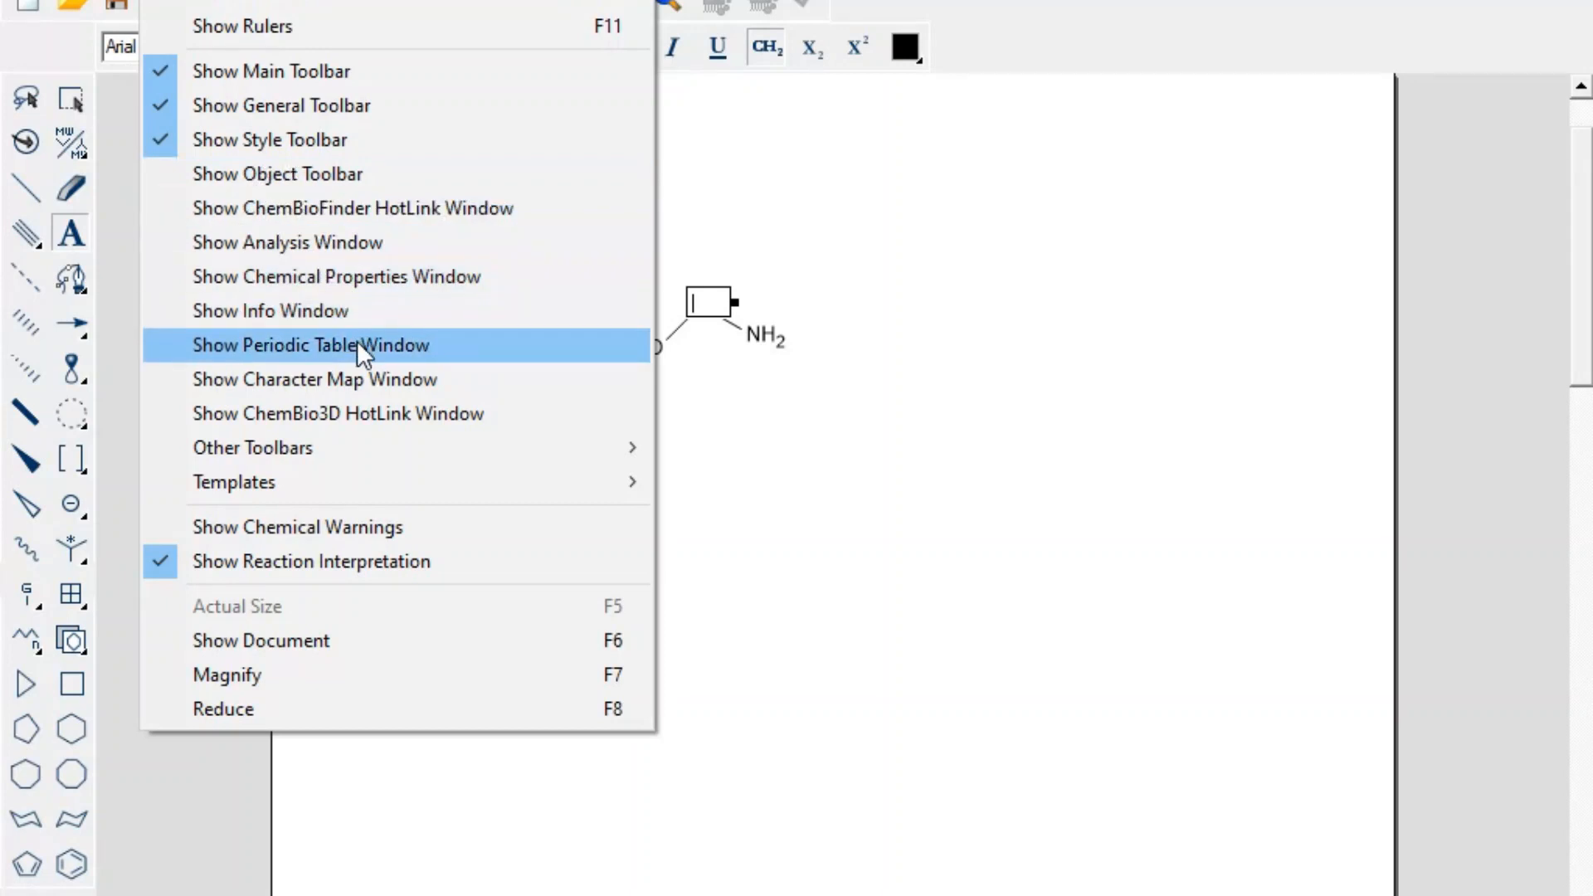
{"action": "left_click", "coordinate": [357, 344]}
{"action": "left_click", "coordinate": [639, 139]}
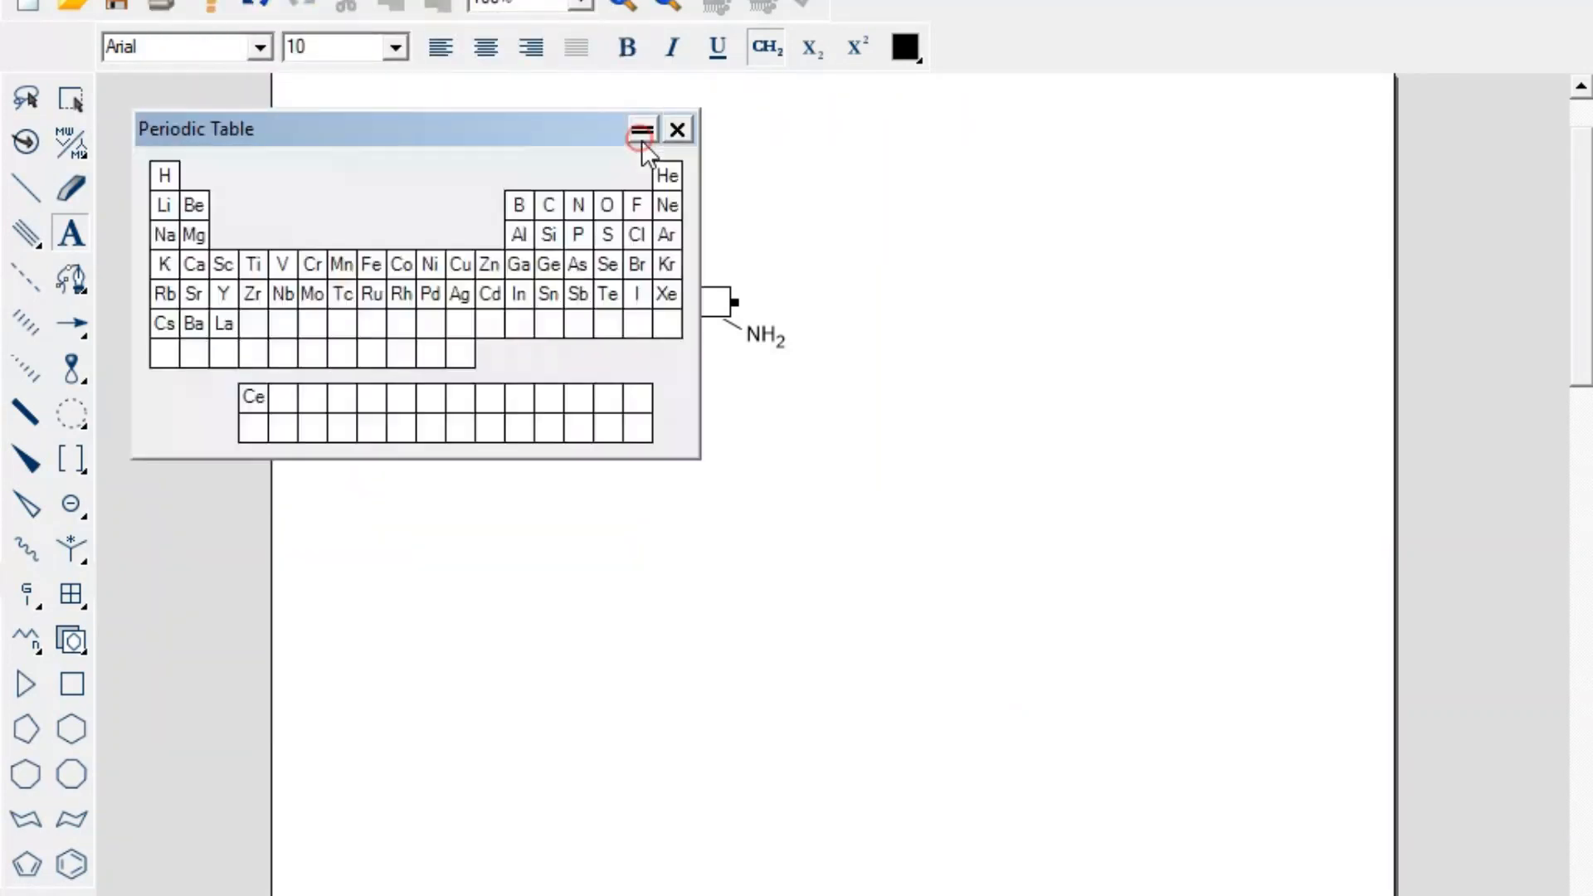
{"action": "left_click_drag", "start_coordinate": [499, 139], "coordinate": [800, 388]}
{"action": "left_click_drag", "start_coordinate": [655, 377], "coordinate": [783, 534]}
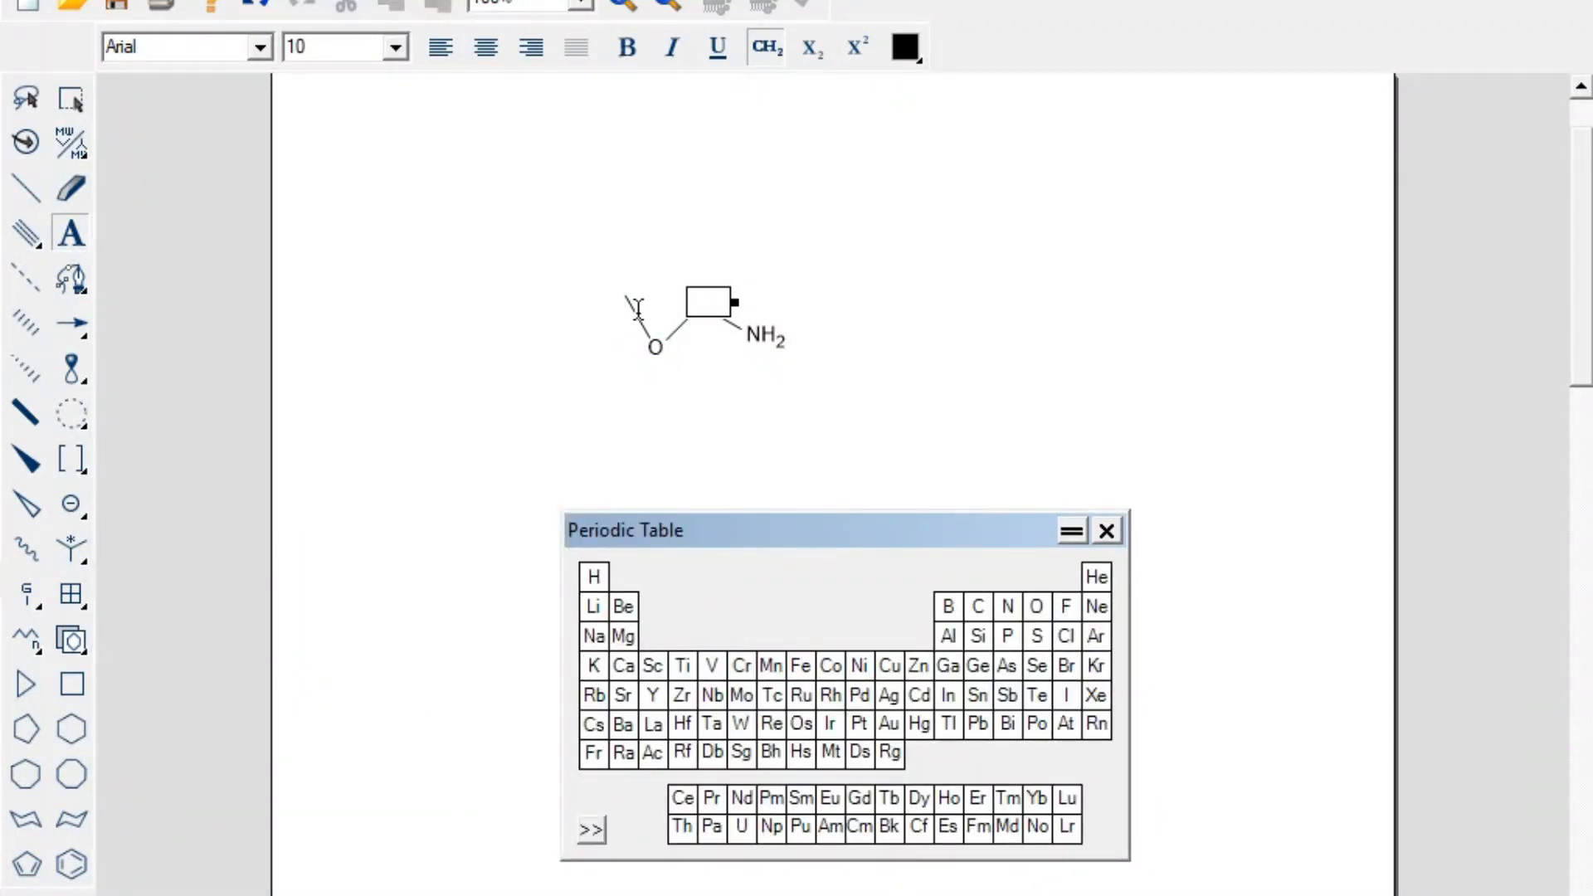
- Label the chain's left end N and its upper vertex C from the periodic table, and collapse that window away from the structure
{"action": "left_click", "coordinate": [628, 293]}
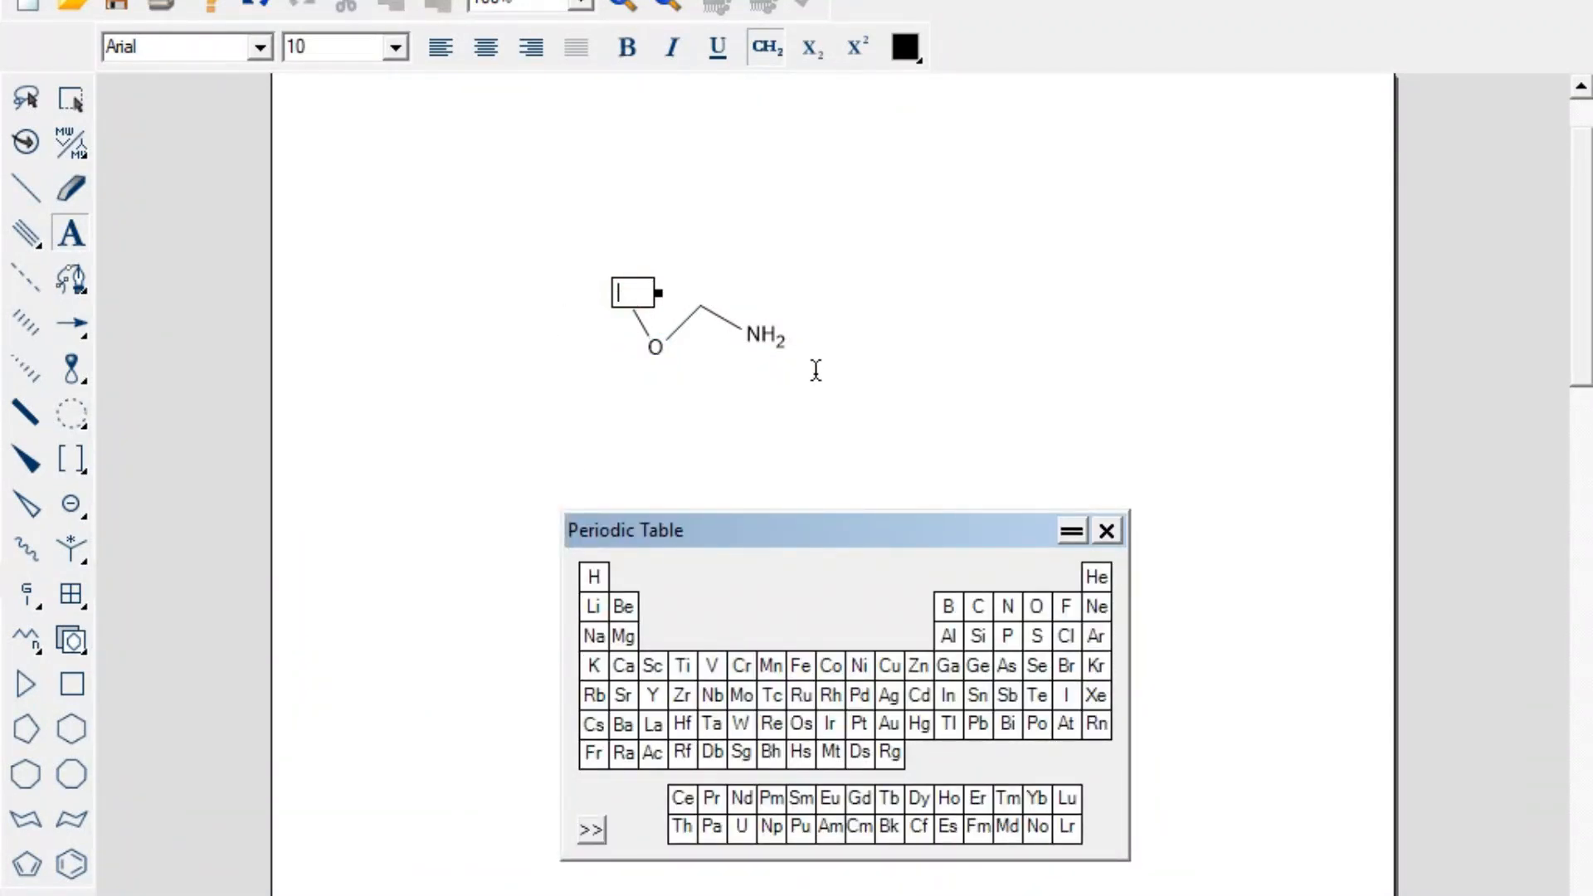
{"action": "left_click", "coordinate": [1001, 607]}
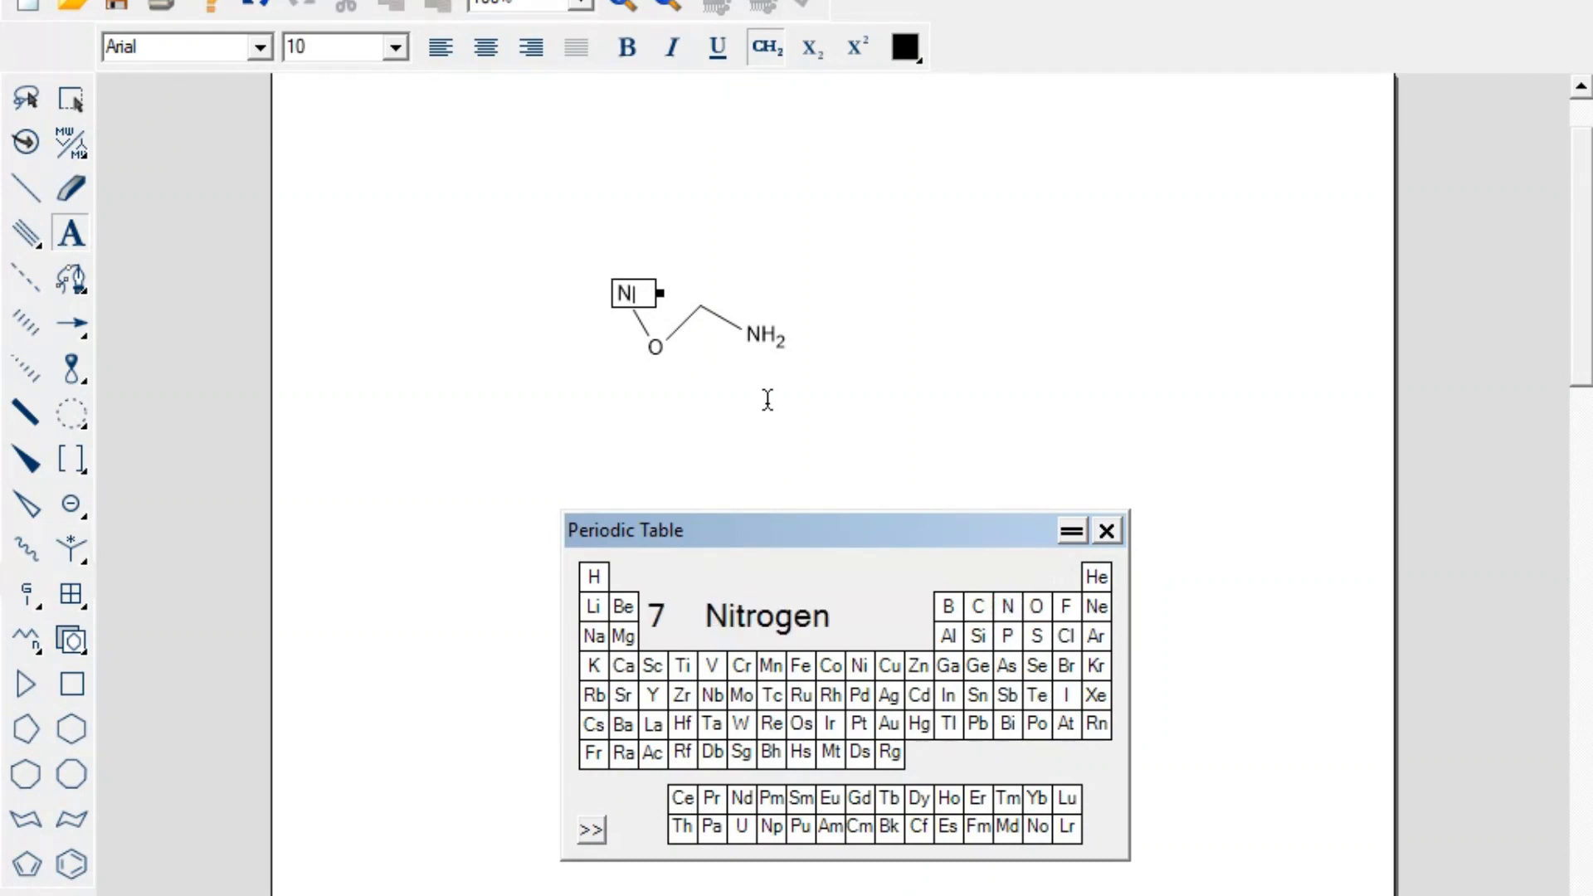
{"action": "left_click", "coordinate": [702, 307]}
{"action": "left_click", "coordinate": [978, 609]}
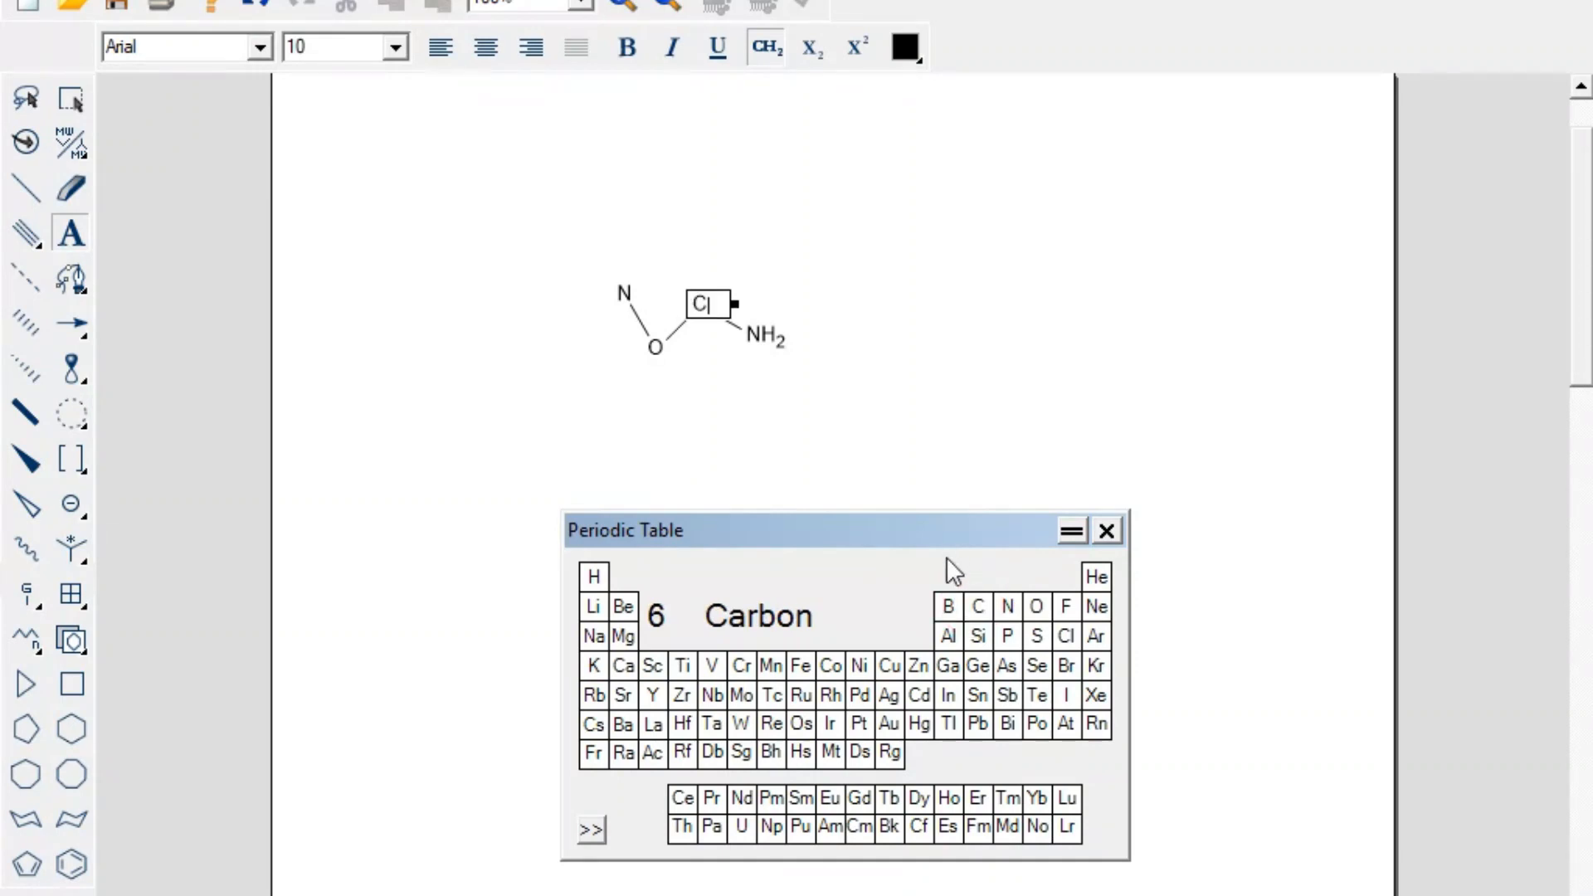
{"action": "left_click", "coordinate": [1071, 531]}
{"action": "left_click_drag", "start_coordinate": [882, 537], "coordinate": [1478, 149]}
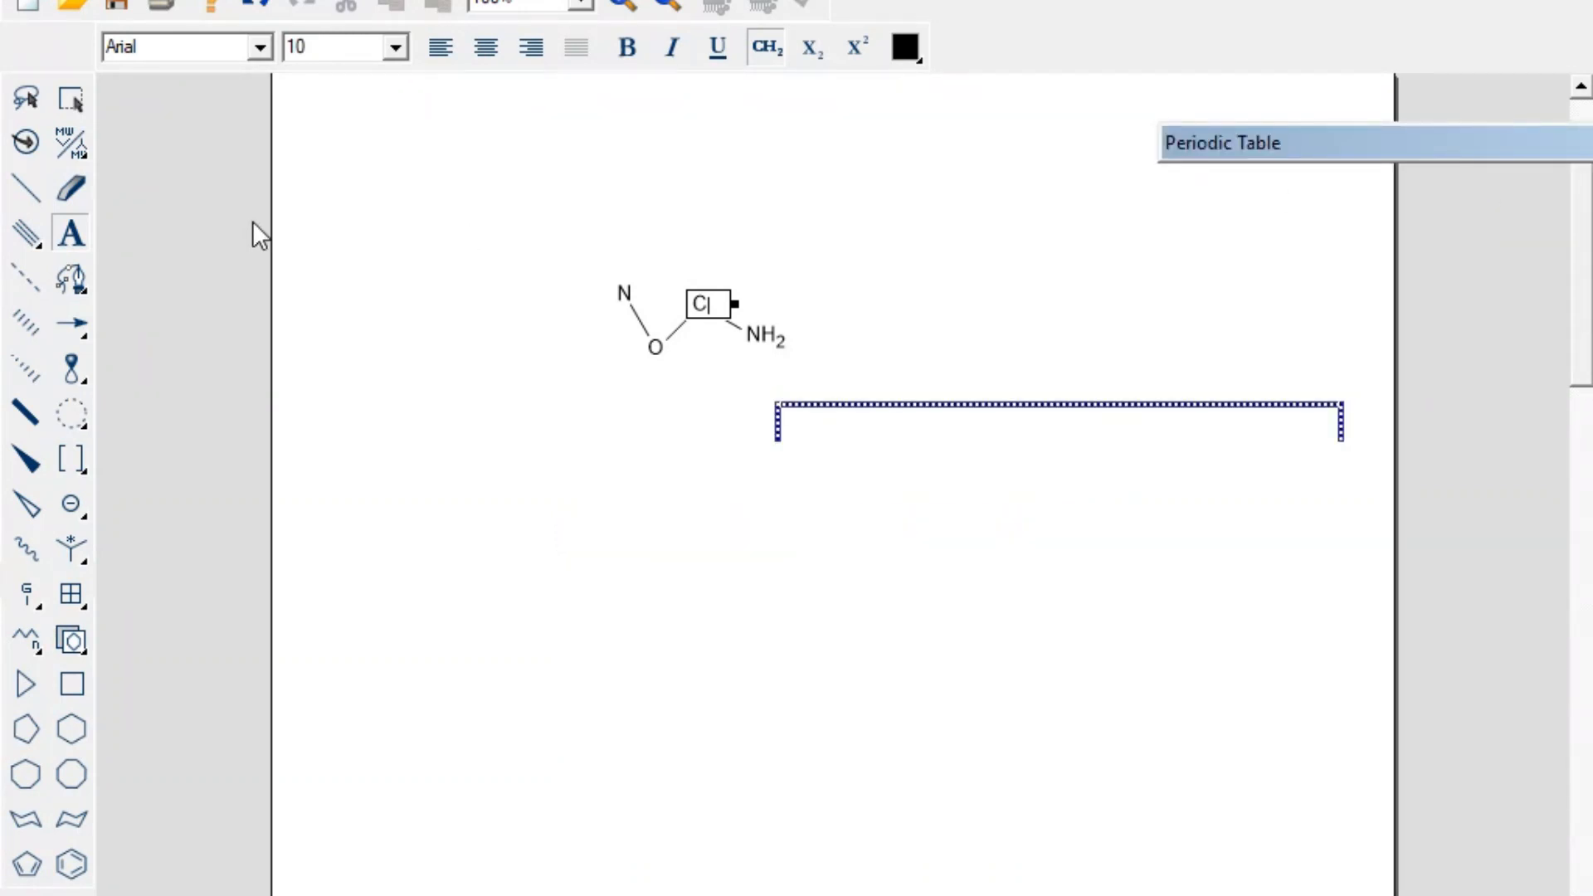
- Select the whole structure with the Marquee tool
{"action": "left_click", "coordinate": [53, 98]}
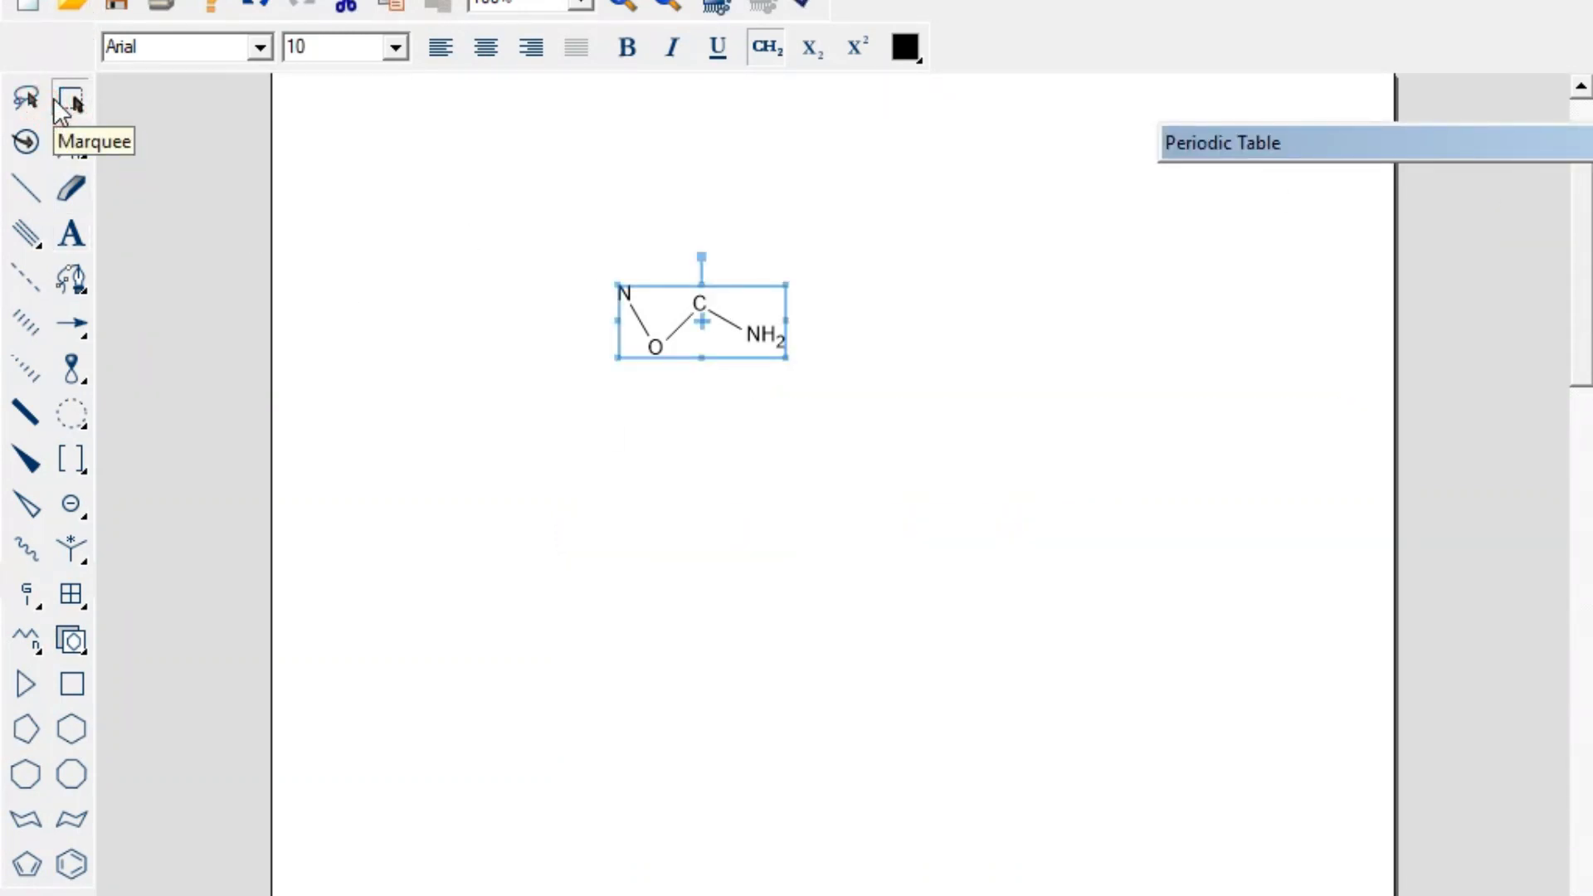
{"action": "left_click_drag", "start_coordinate": [537, 219], "coordinate": [889, 433]}
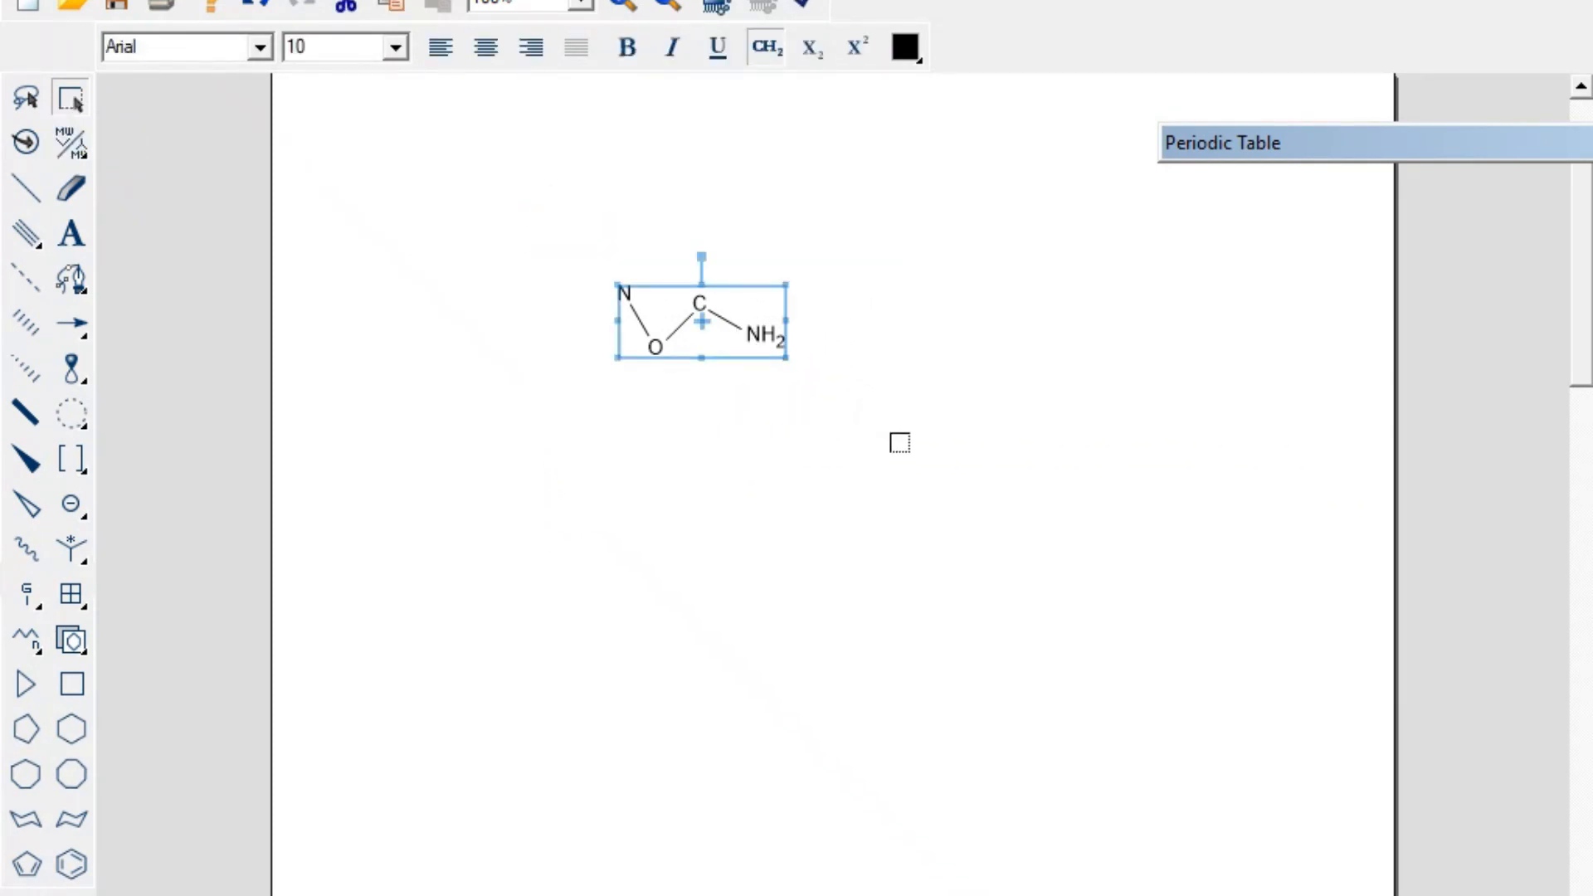
{"action": "left_click", "coordinate": [608, 622]}
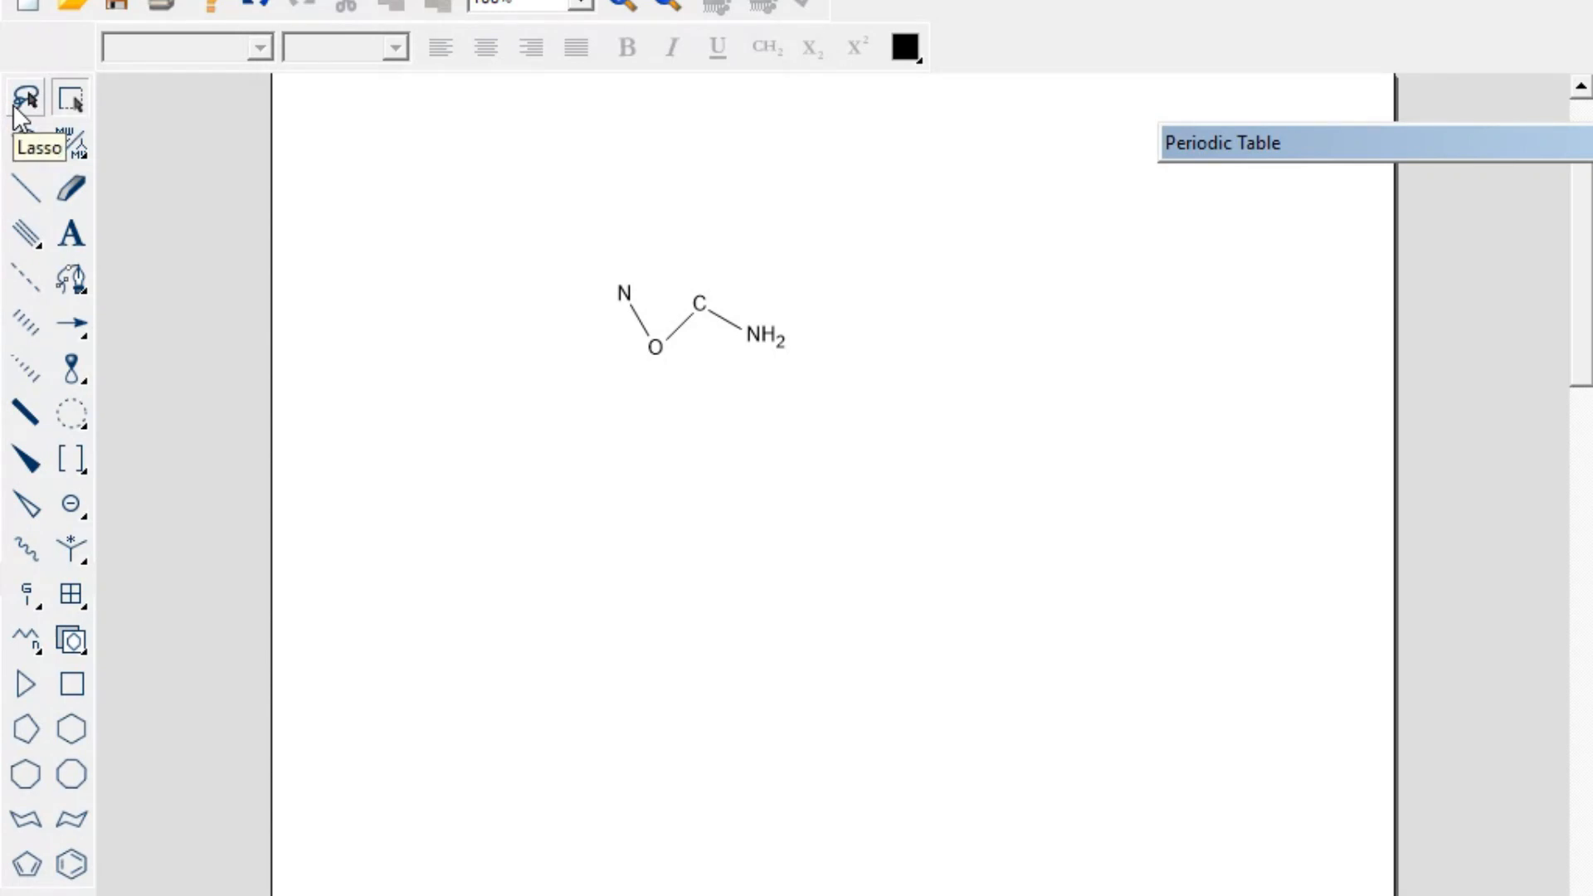
{"action": "double_click", "coordinate": [14, 108]}
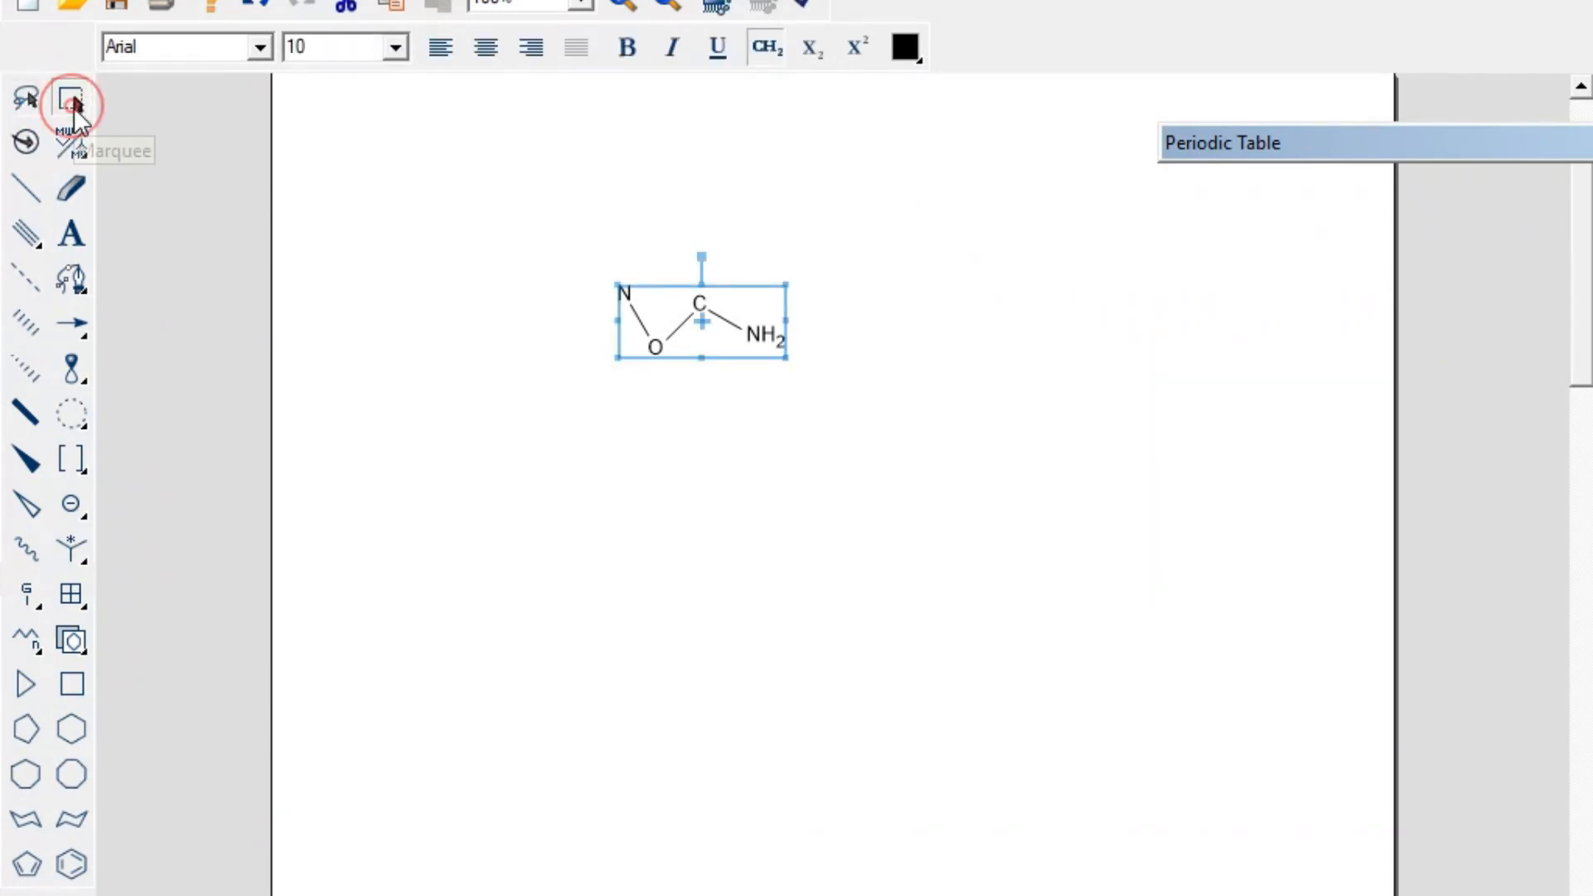
{"action": "left_click_drag", "start_coordinate": [541, 213], "coordinate": [921, 427]}
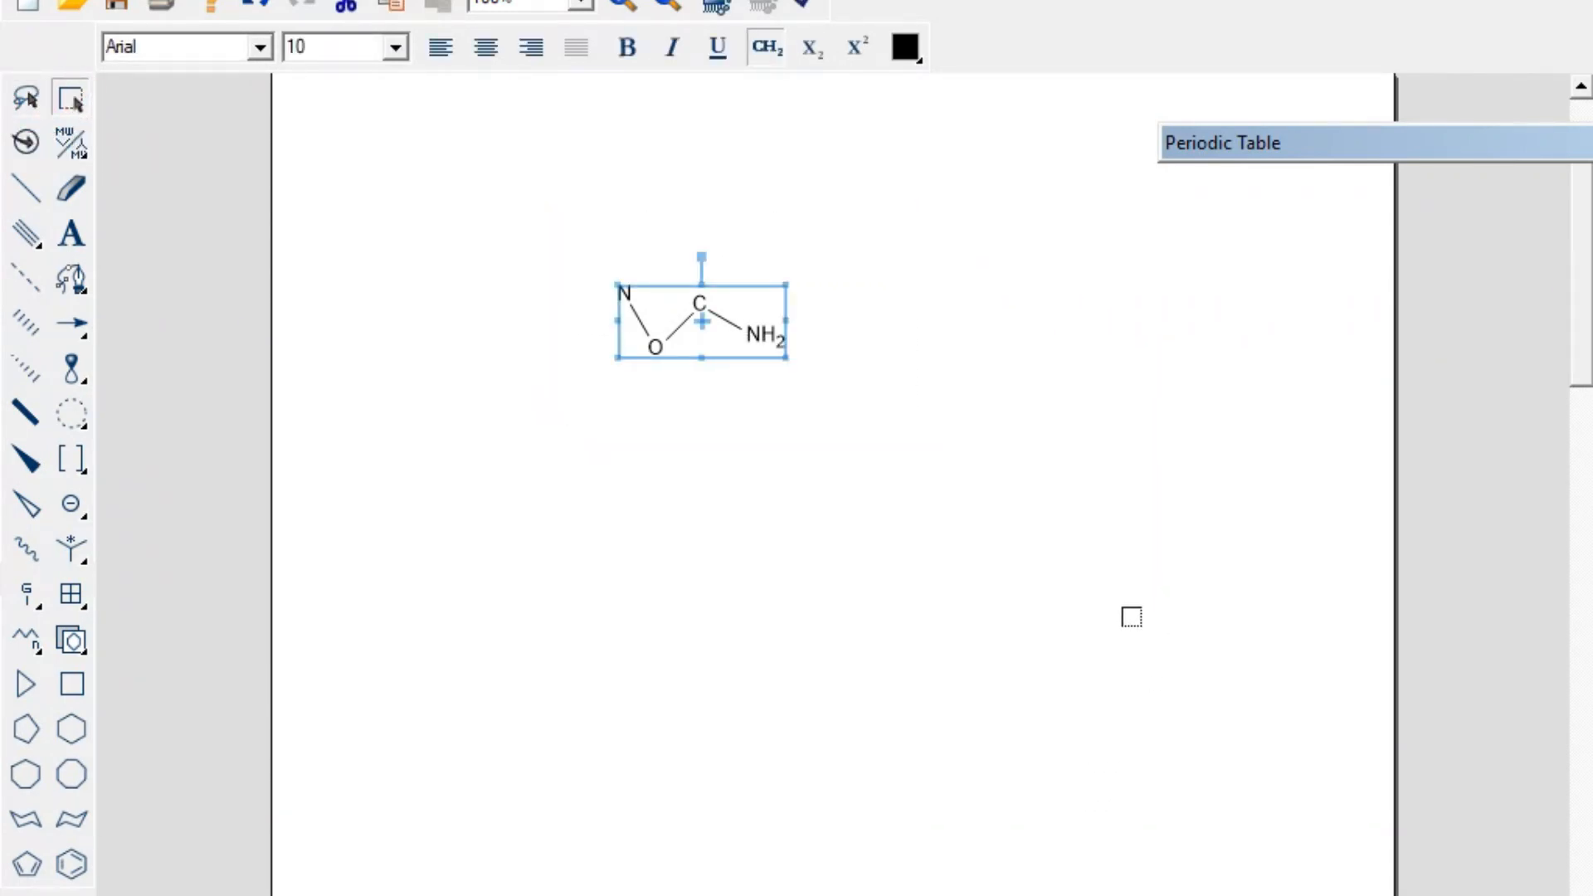
- Select only the NH2 group of the structure with the Lasso tool
{"action": "left_click", "coordinate": [25, 99]}
{"action": "mouse_move", "coordinate": [564, 296]}
{"action": "left_mouse_down"}
{"action": "mouse_move", "coordinate": [743, 241]}
{"action": "mouse_move", "coordinate": [814, 315]}
{"action": "mouse_move", "coordinate": [803, 385]}
{"action": "mouse_move", "coordinate": [594, 349]}
{"action": "mouse_move", "coordinate": [574, 287]}
{"action": "left_mouse_up"}
{"action": "left_click", "coordinate": [786, 476]}
{"action": "mouse_move", "coordinate": [736, 268]}
{"action": "left_mouse_down"}
{"action": "mouse_move", "coordinate": [732, 340]}
{"action": "mouse_move", "coordinate": [813, 305]}
{"action": "mouse_move", "coordinate": [755, 274]}
{"action": "mouse_move", "coordinate": [750, 314]}
{"action": "left_mouse_up"}
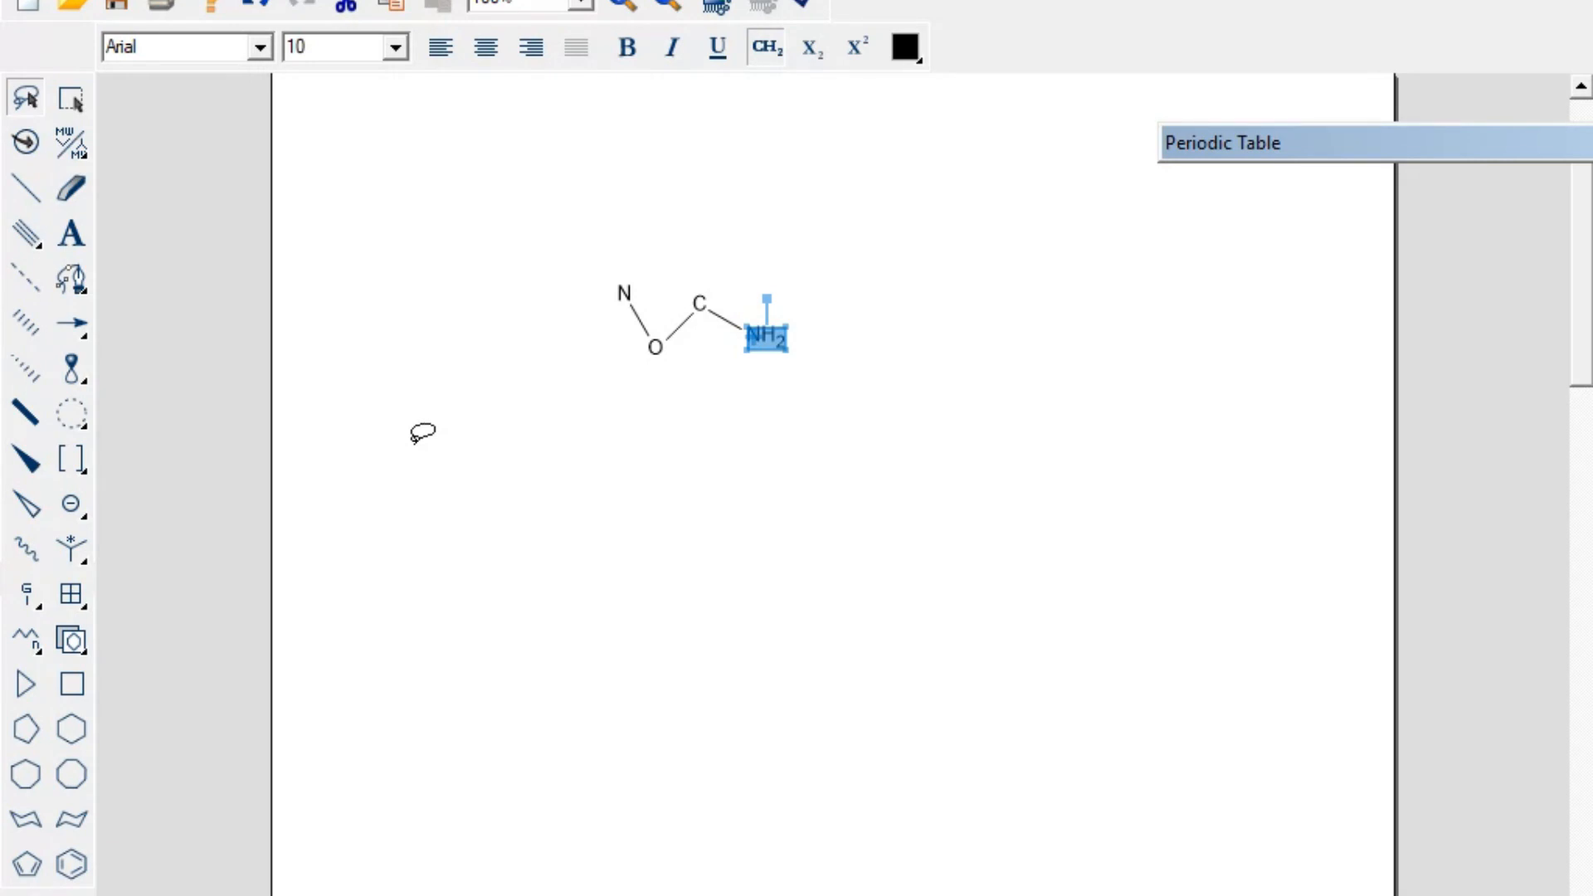
- Color the selected NH2 group red and clear the selection
{"action": "left_click", "coordinate": [911, 47]}
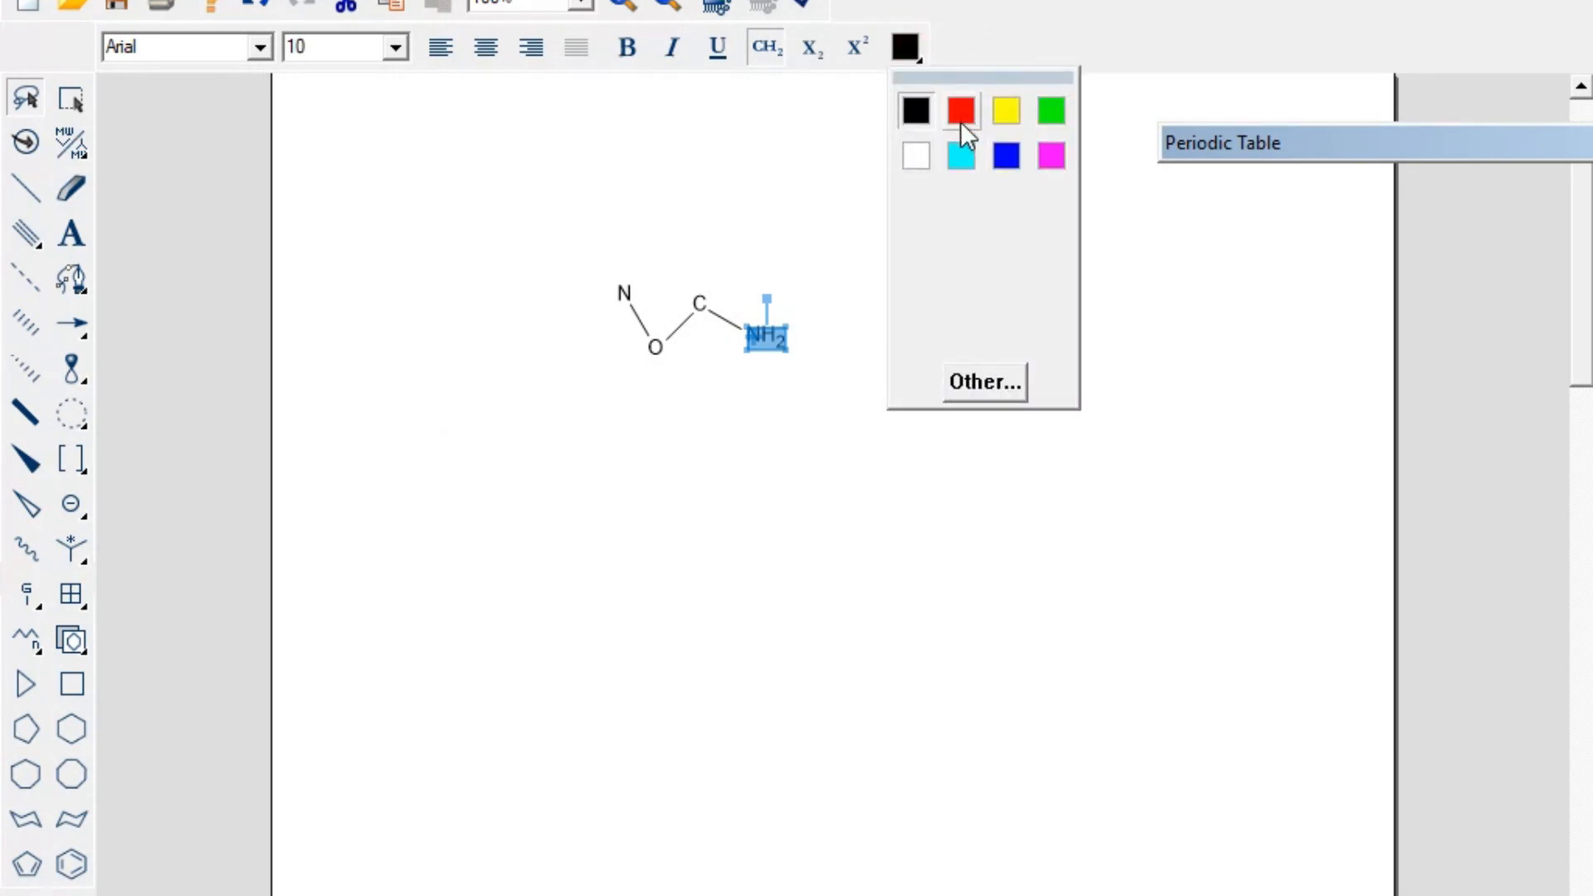
{"action": "left_click", "coordinate": [903, 43]}
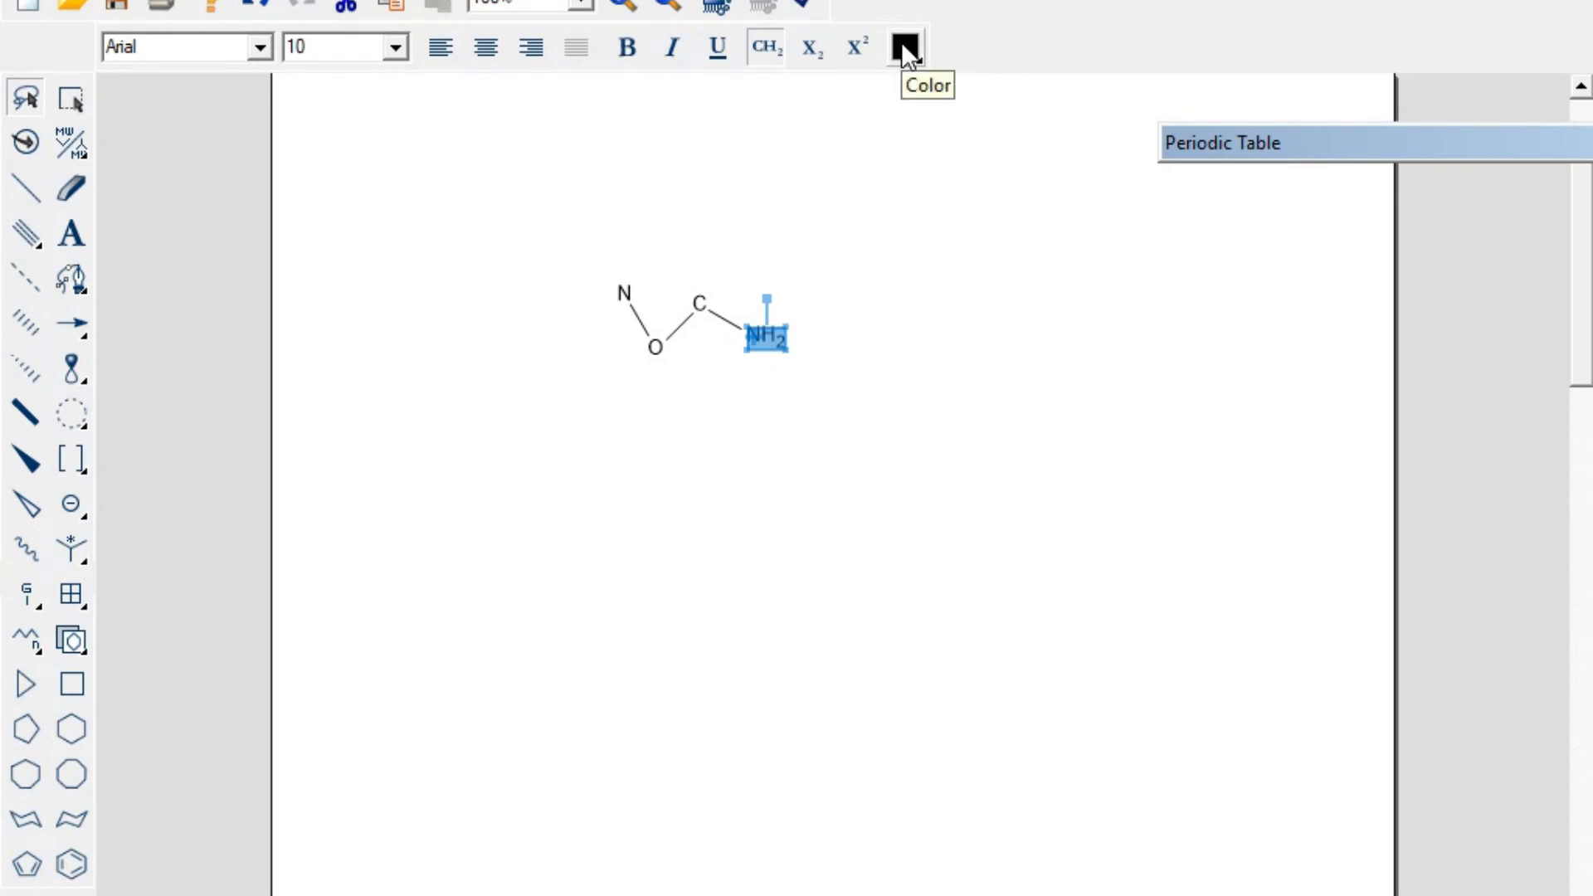
{"action": "left_click", "coordinate": [902, 46]}
{"action": "left_click", "coordinate": [903, 46]}
{"action": "left_click", "coordinate": [902, 46]}
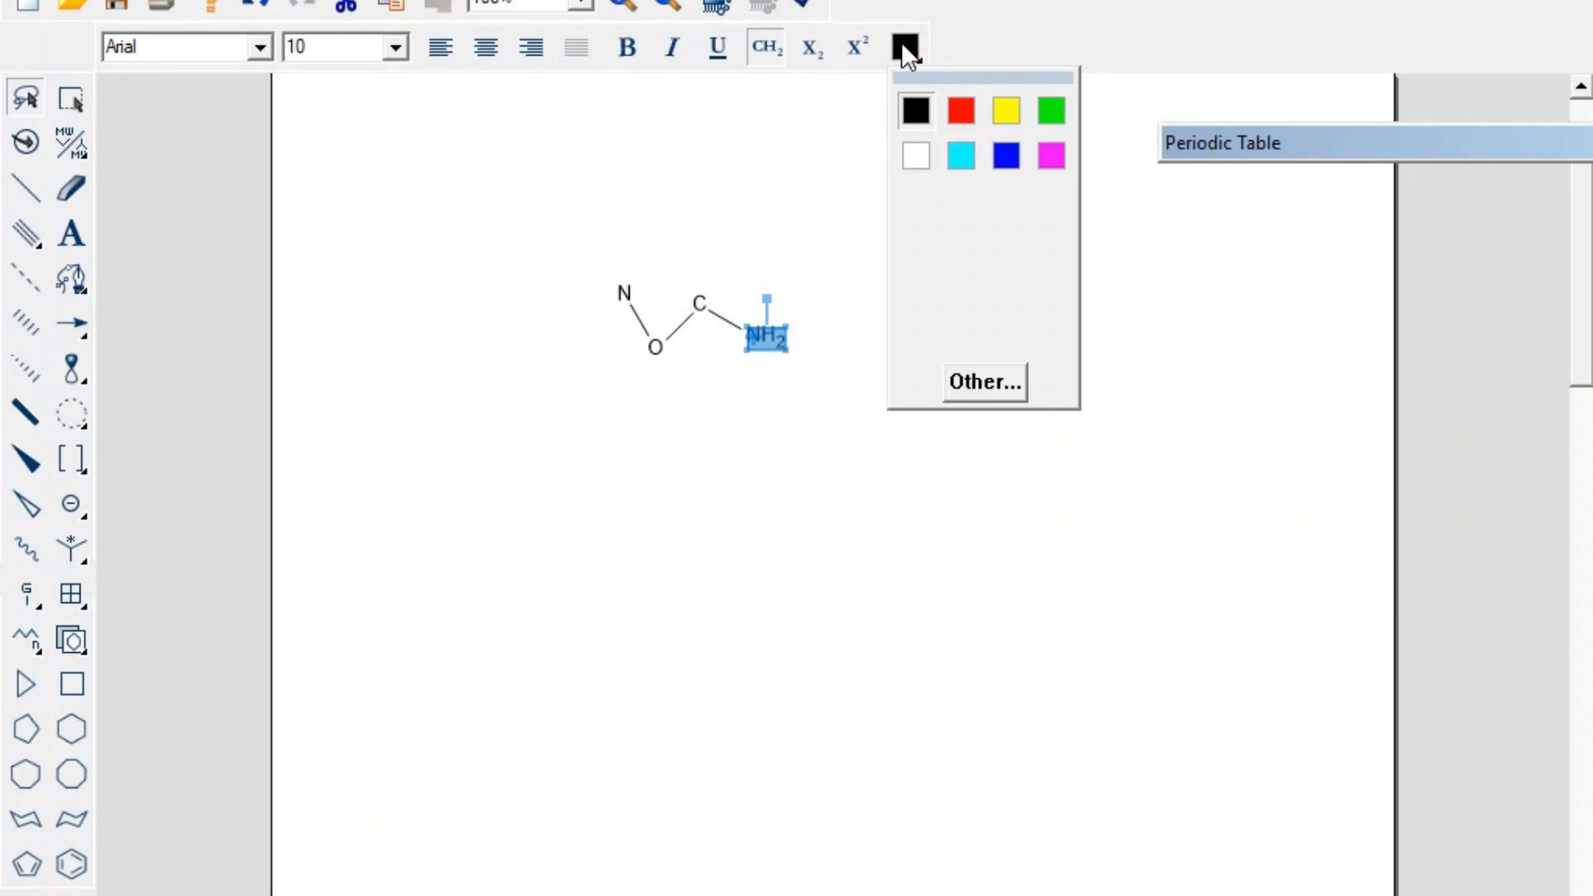
{"action": "left_click", "coordinate": [963, 108]}
{"action": "left_click", "coordinate": [921, 395]}
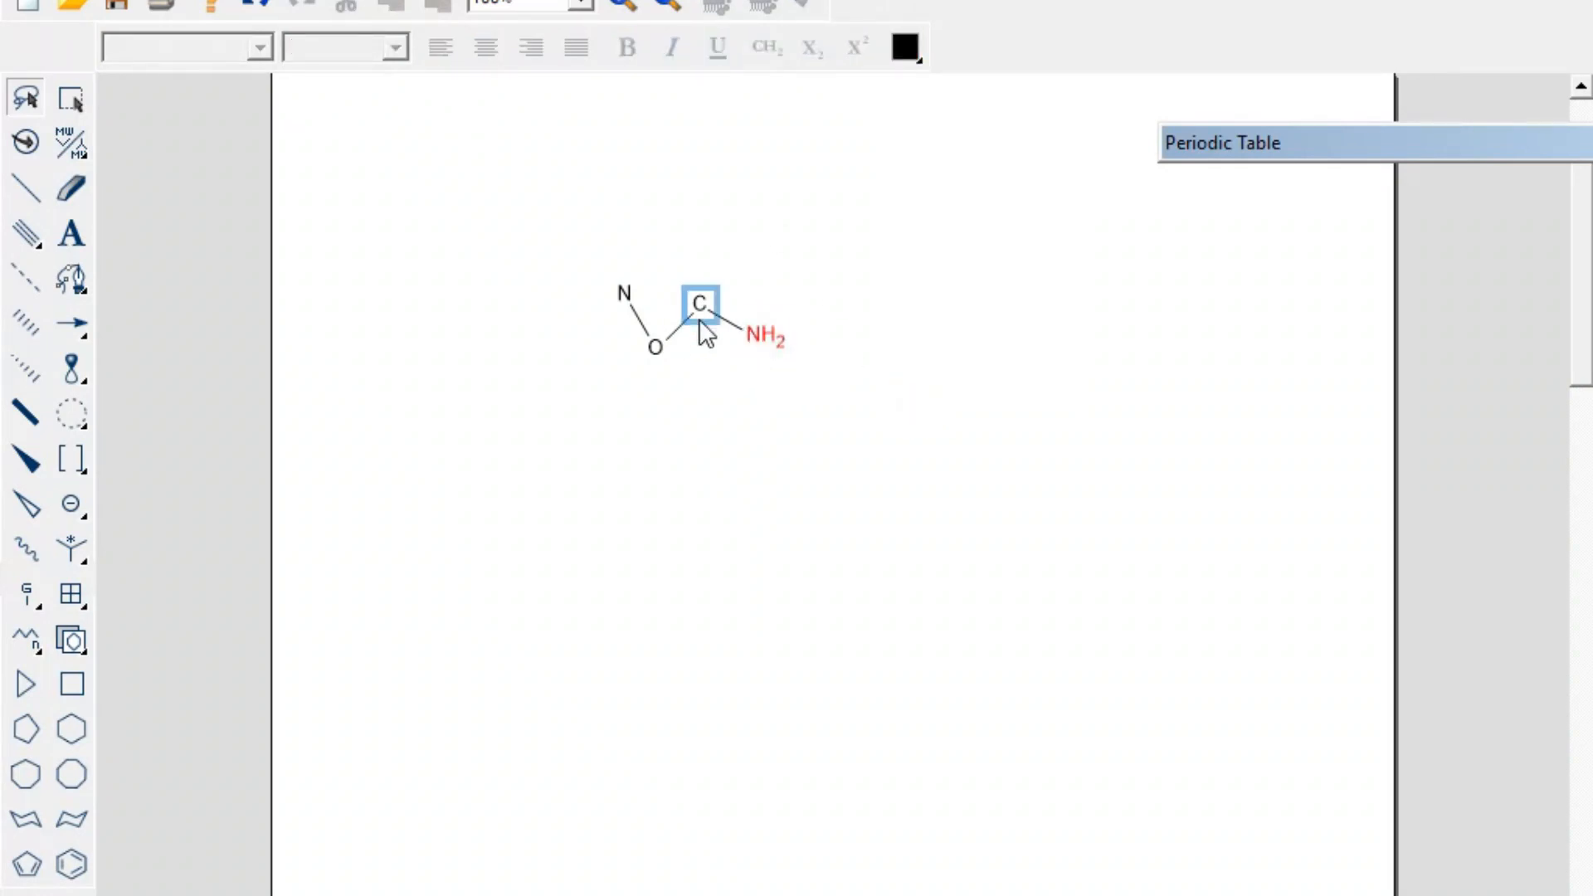
- Select the C atom with the Lasso tool, color it cyan, and recolor it azure blue from the basic colors
{"action": "mouse_move", "coordinate": [685, 273]}
{"action": "left_mouse_down"}
{"action": "mouse_move", "coordinate": [713, 334]}
{"action": "mouse_move", "coordinate": [707, 315]}
{"action": "left_mouse_up"}
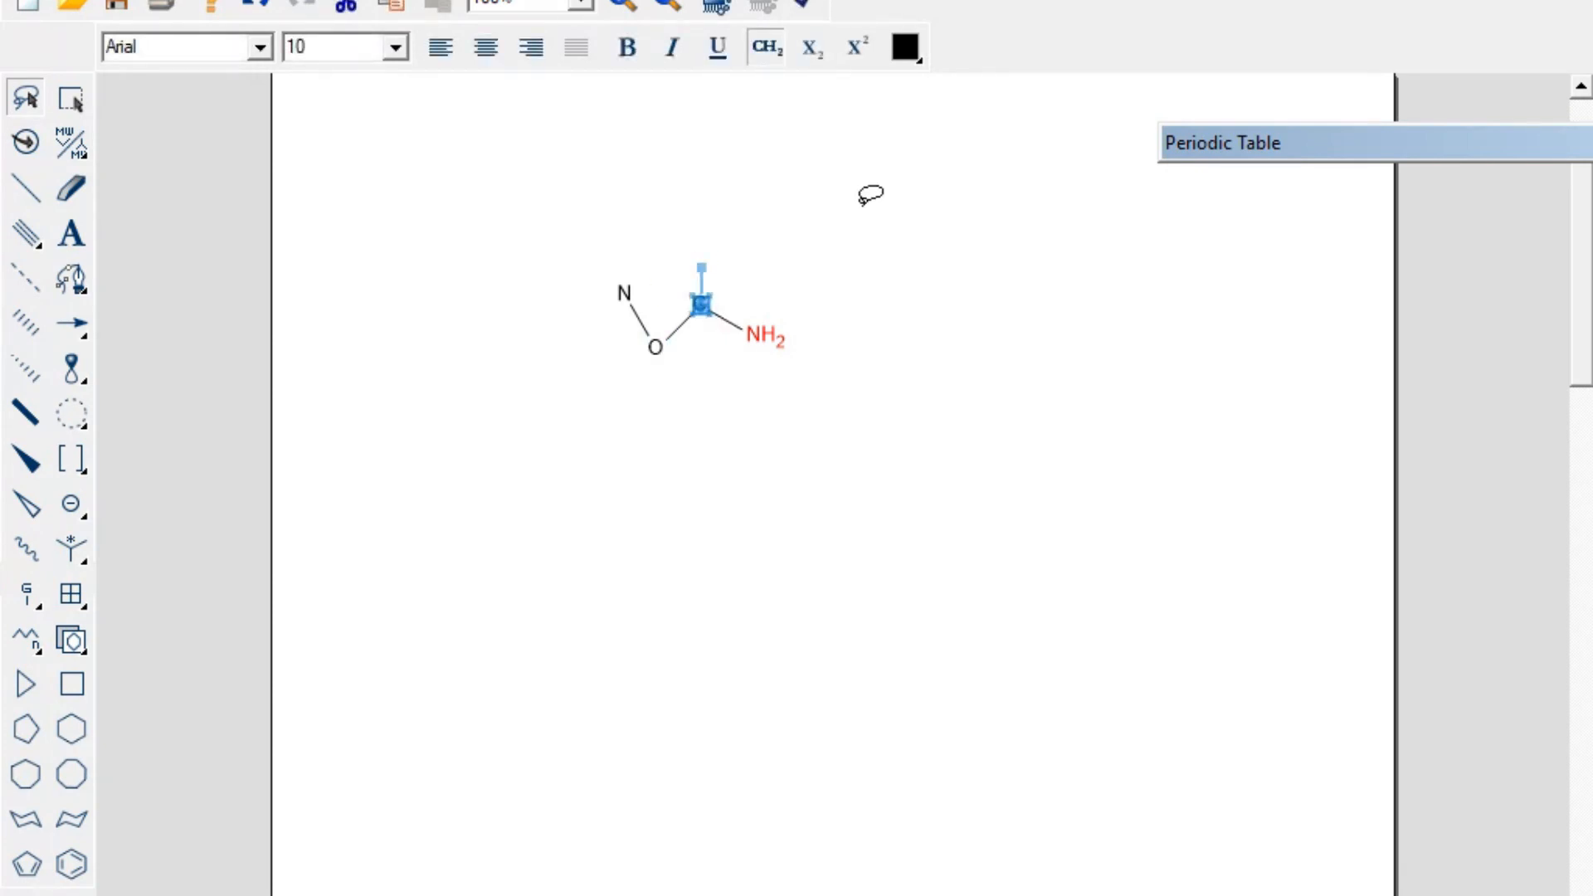
{"action": "left_click", "coordinate": [905, 48]}
{"action": "left_click", "coordinate": [960, 155]}
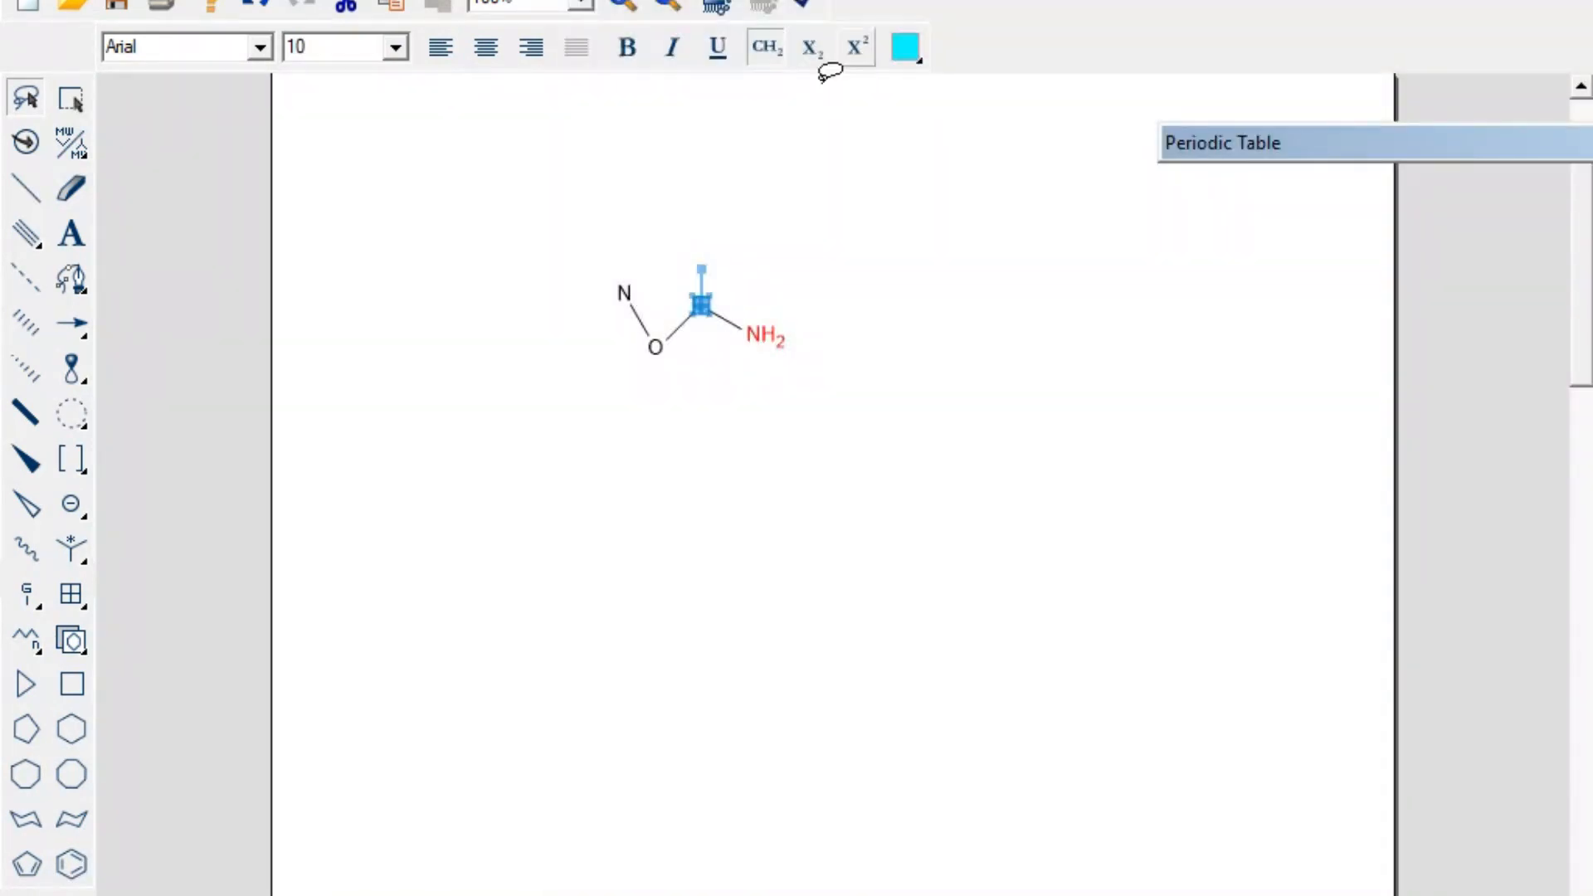
{"action": "left_click", "coordinate": [913, 57]}
{"action": "left_click", "coordinate": [975, 390]}
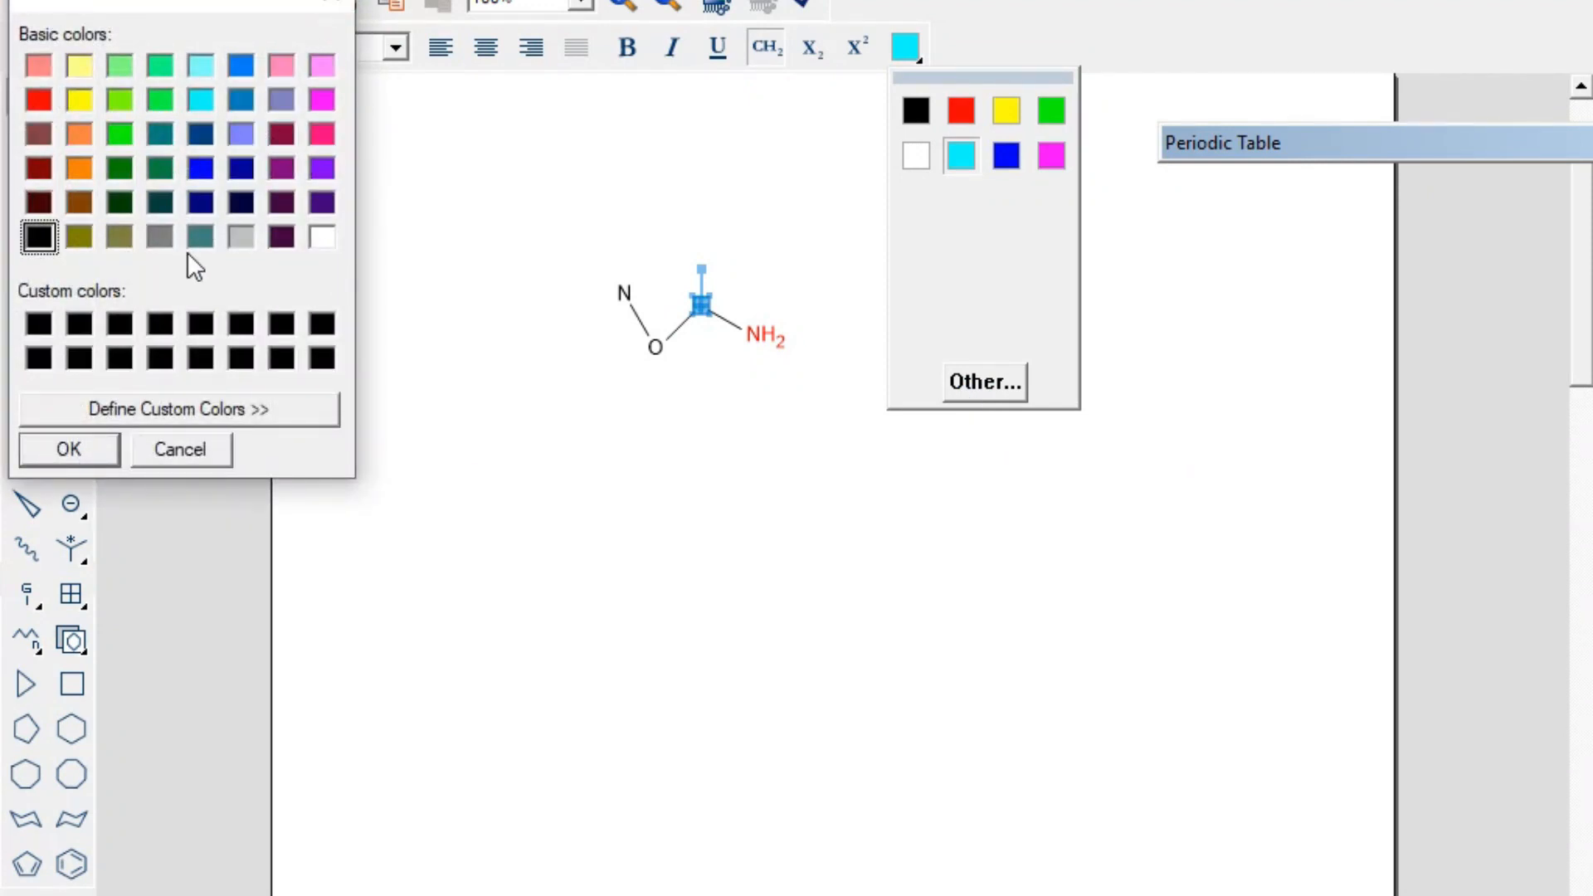
{"action": "left_click", "coordinate": [240, 66]}
{"action": "left_click", "coordinate": [83, 449]}
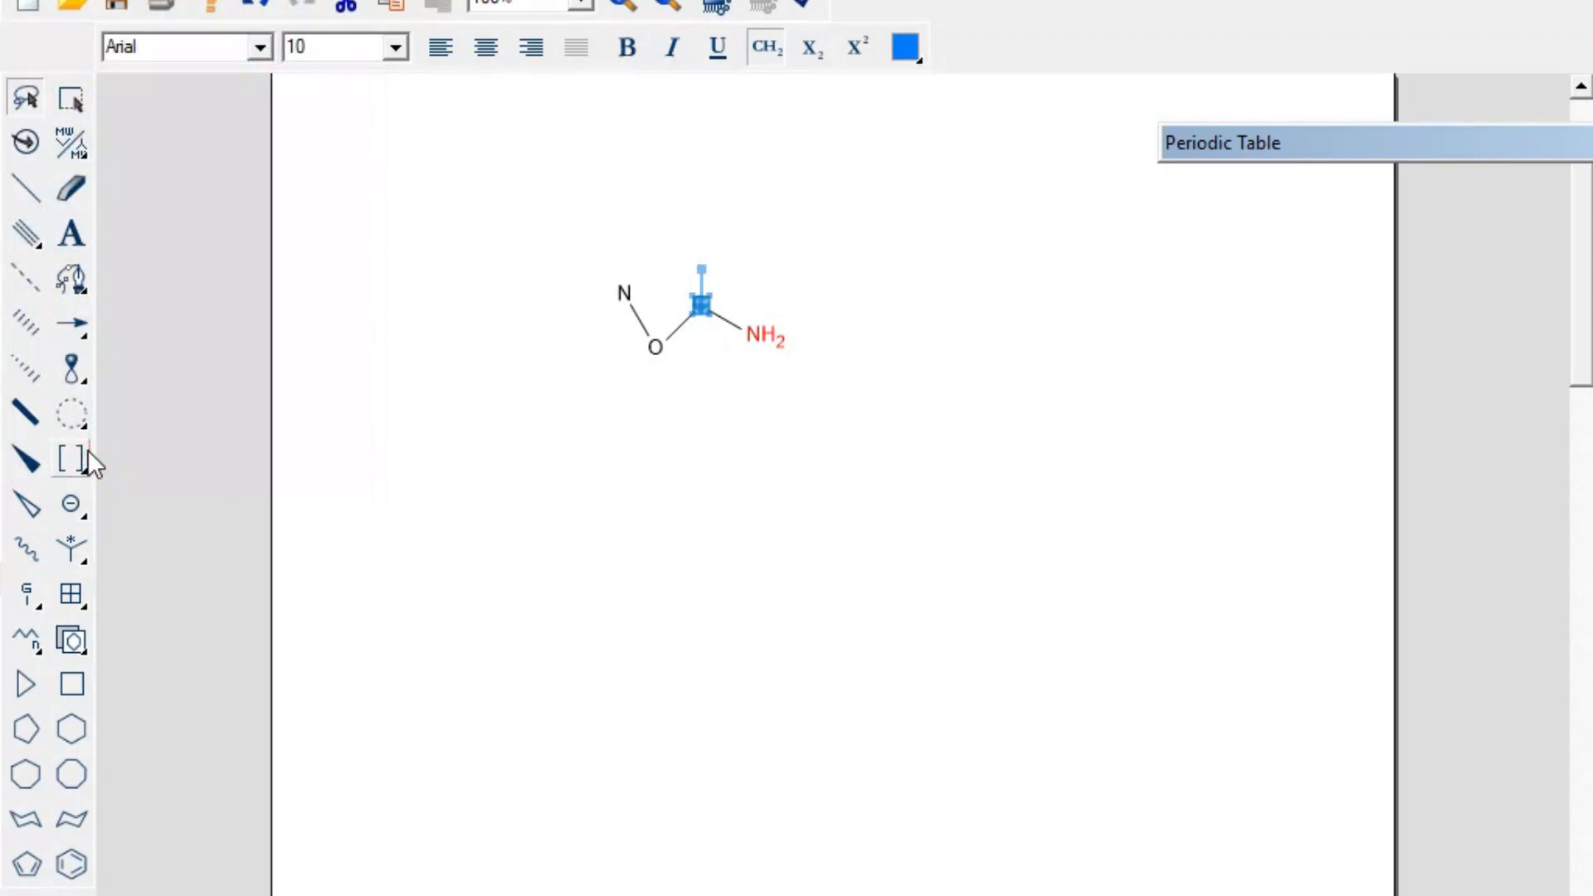
{"action": "left_click", "coordinate": [795, 496]}
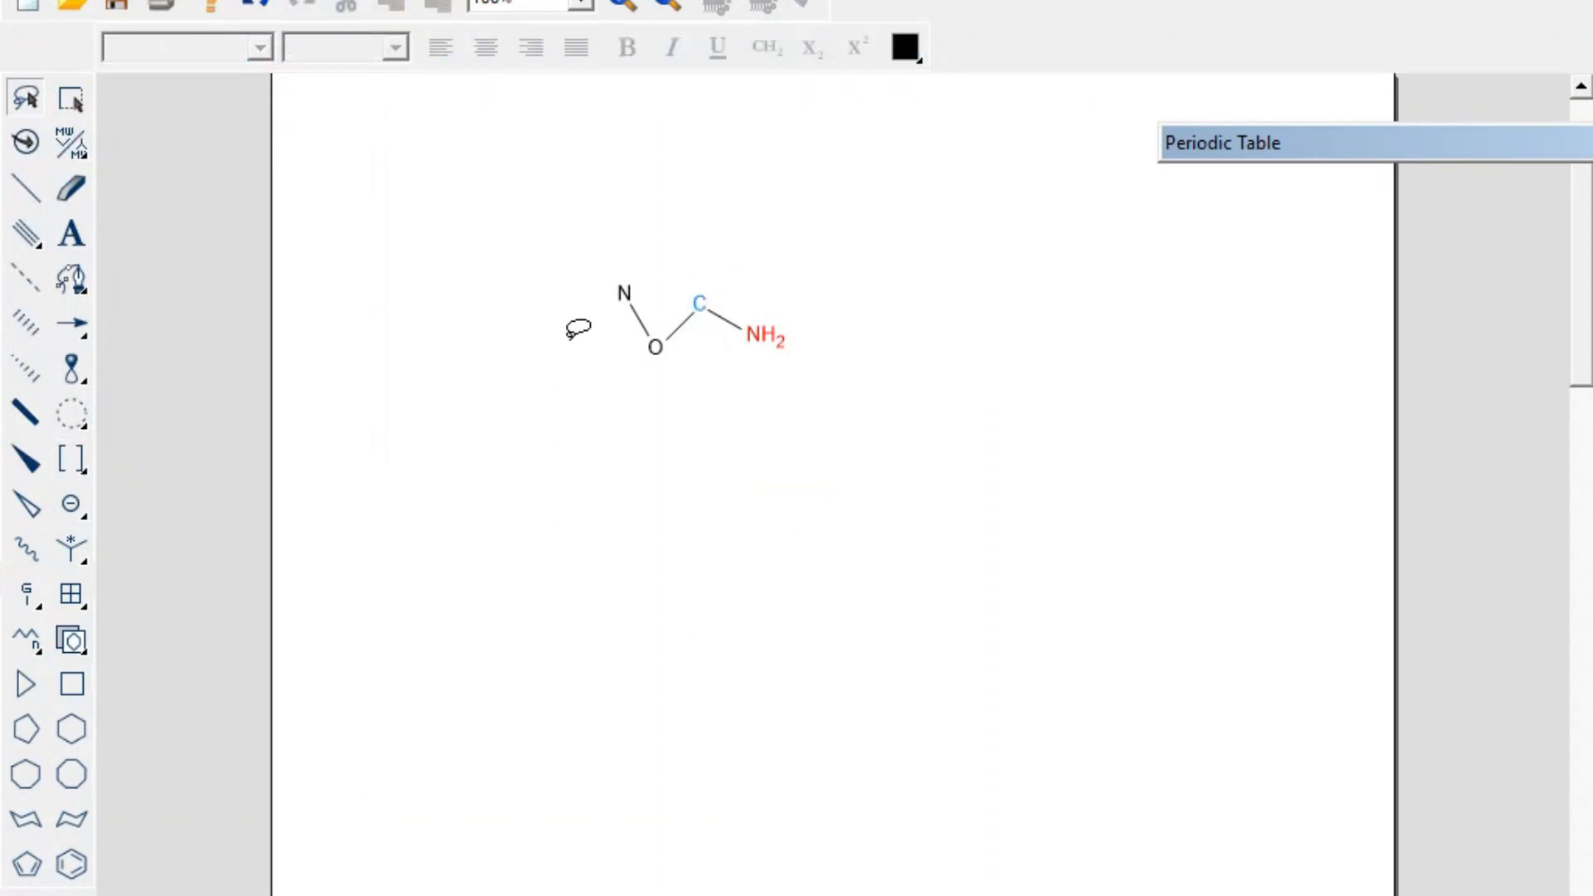
- Select the N atom at the chain's left end with the Marquee tool and color it dark blue
{"action": "double_click", "coordinate": [80, 98]}
{"action": "left_click", "coordinate": [720, 399]}
{"action": "left_click_drag", "start_coordinate": [633, 249], "coordinate": [619, 392]}
{"action": "left_click_drag", "start_coordinate": [562, 245], "coordinate": [662, 382]}
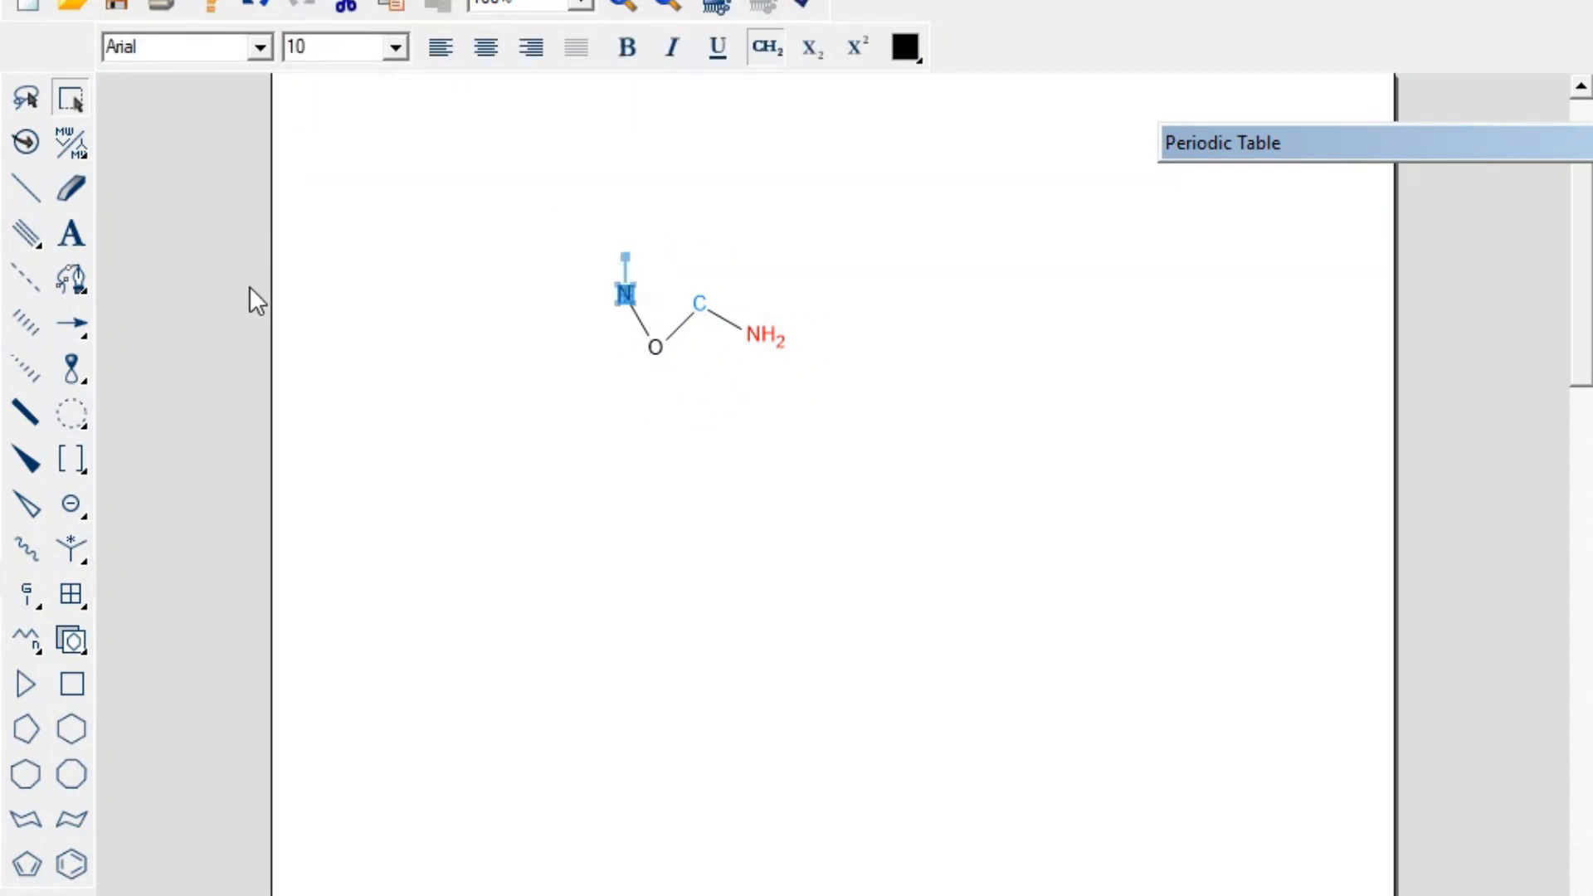
{"action": "left_click", "coordinate": [913, 55]}
{"action": "left_click", "coordinate": [1006, 152]}
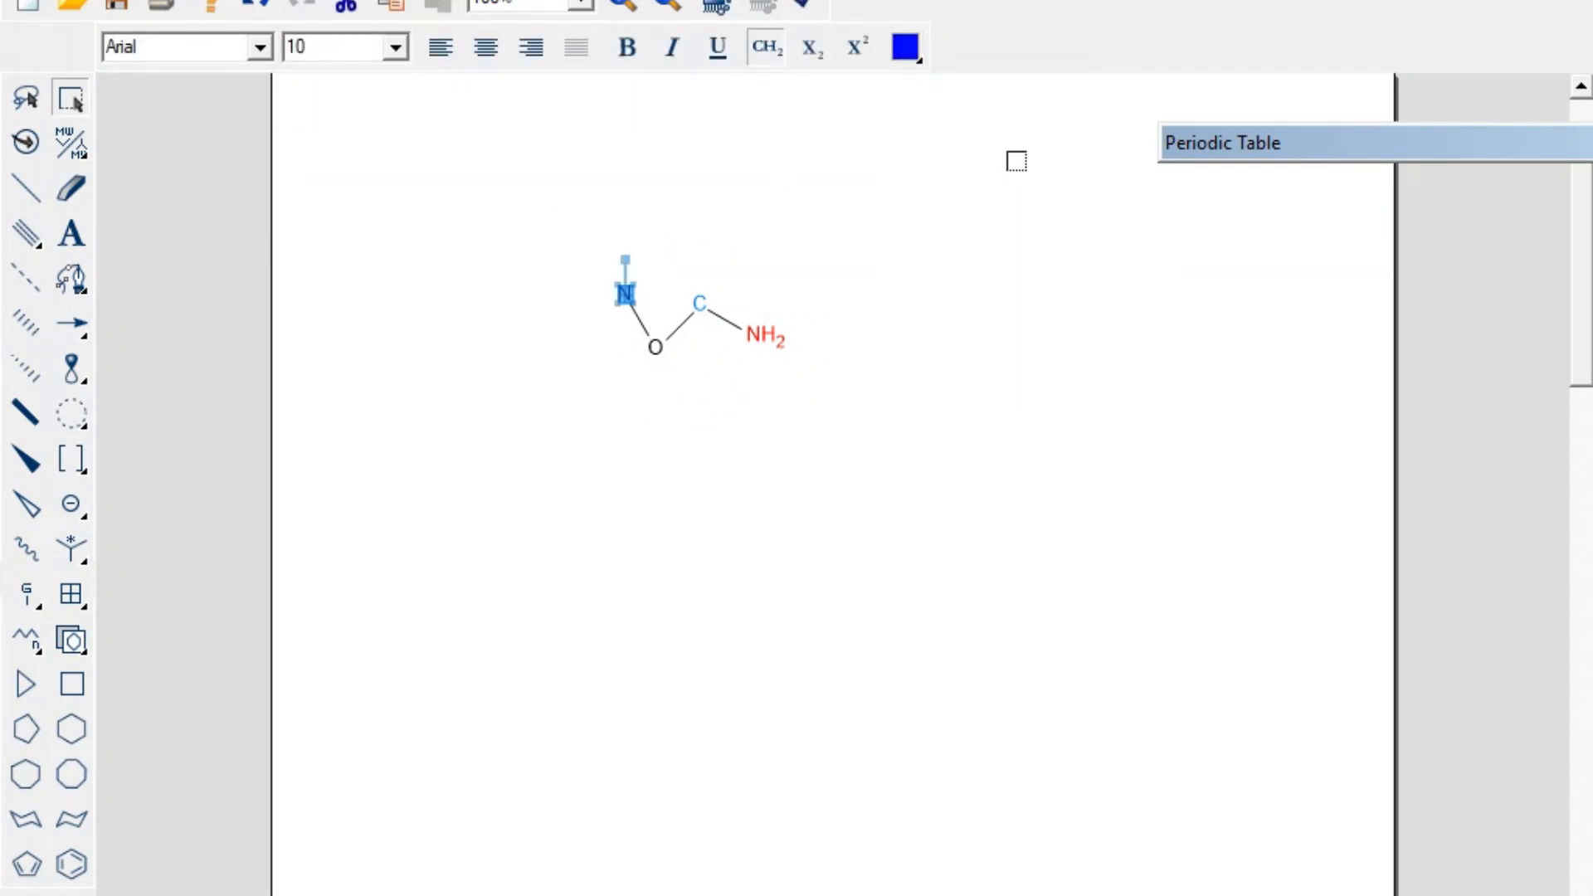
- Select the bond between N and O and color it cyan
{"action": "left_click_drag", "start_coordinate": [584, 241], "coordinate": [655, 366]}
{"action": "left_click", "coordinate": [649, 325]}
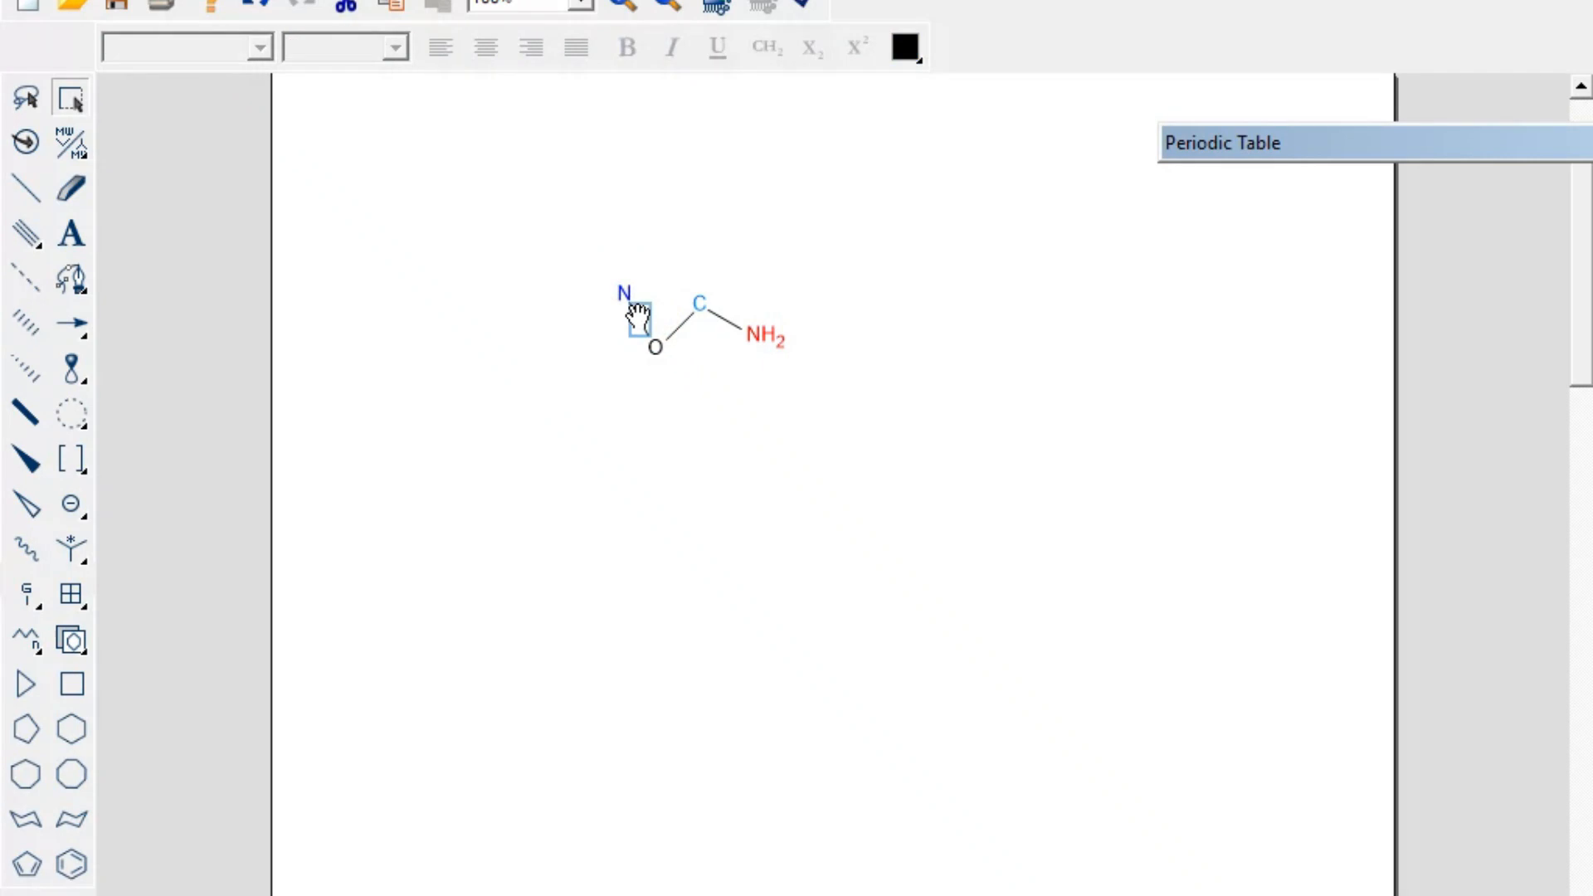
{"action": "left_click", "coordinate": [907, 52]}
{"action": "left_click", "coordinate": [961, 154]}
{"action": "left_click", "coordinate": [1013, 580]}
- Draw a horizontal reaction arrow to the right of the NH2 group
{"action": "left_click", "coordinate": [74, 329]}
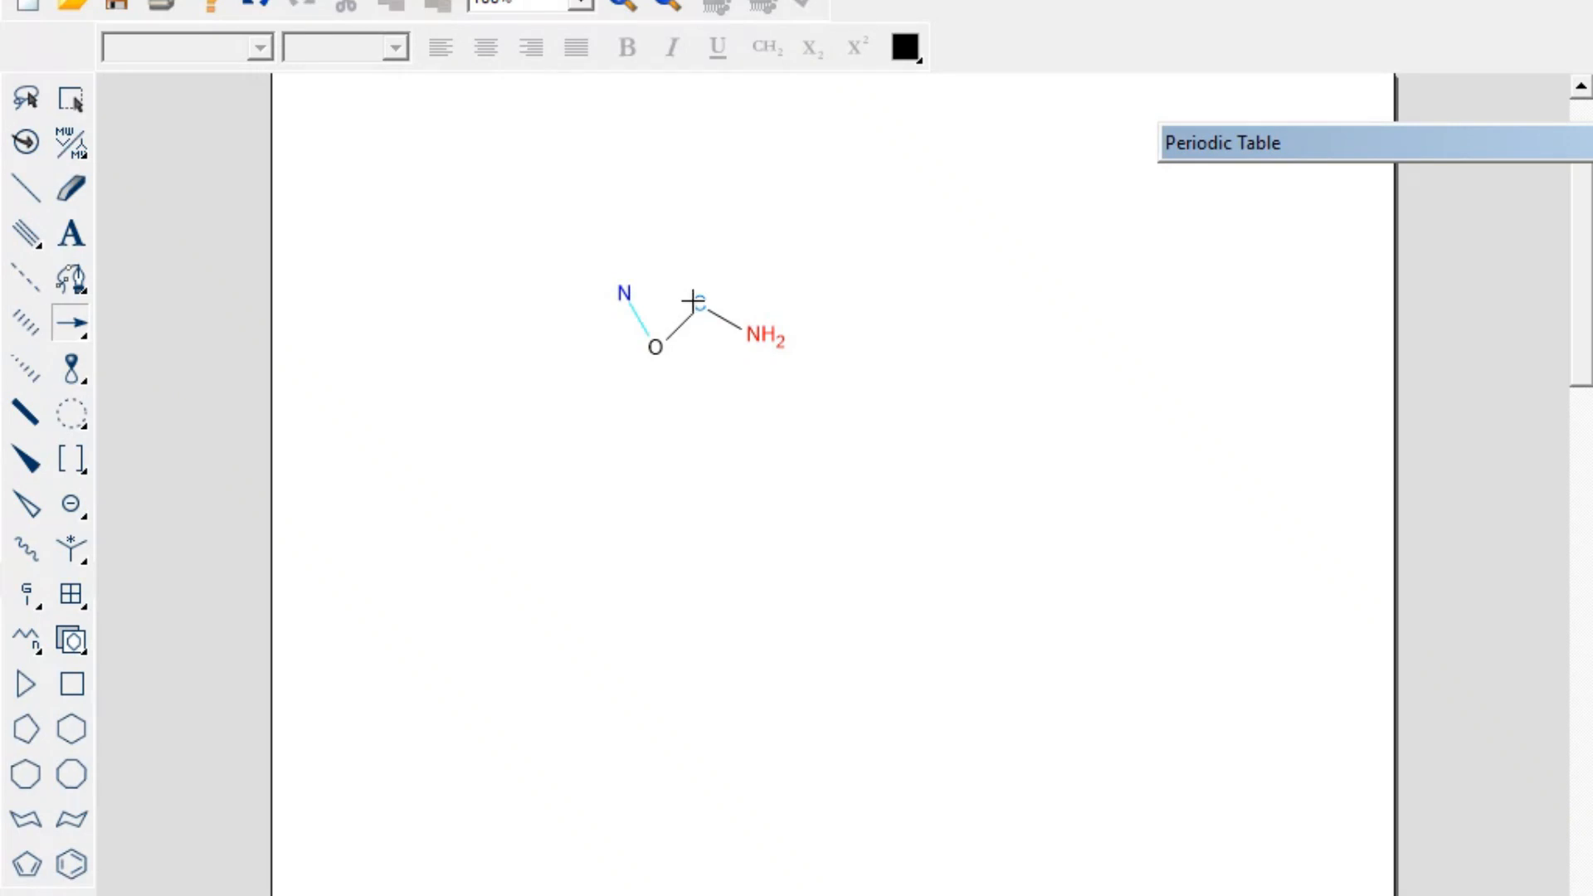
{"action": "left_click", "coordinate": [807, 322]}
{"action": "left_click_drag", "start_coordinate": [806, 322], "coordinate": [1021, 322]}
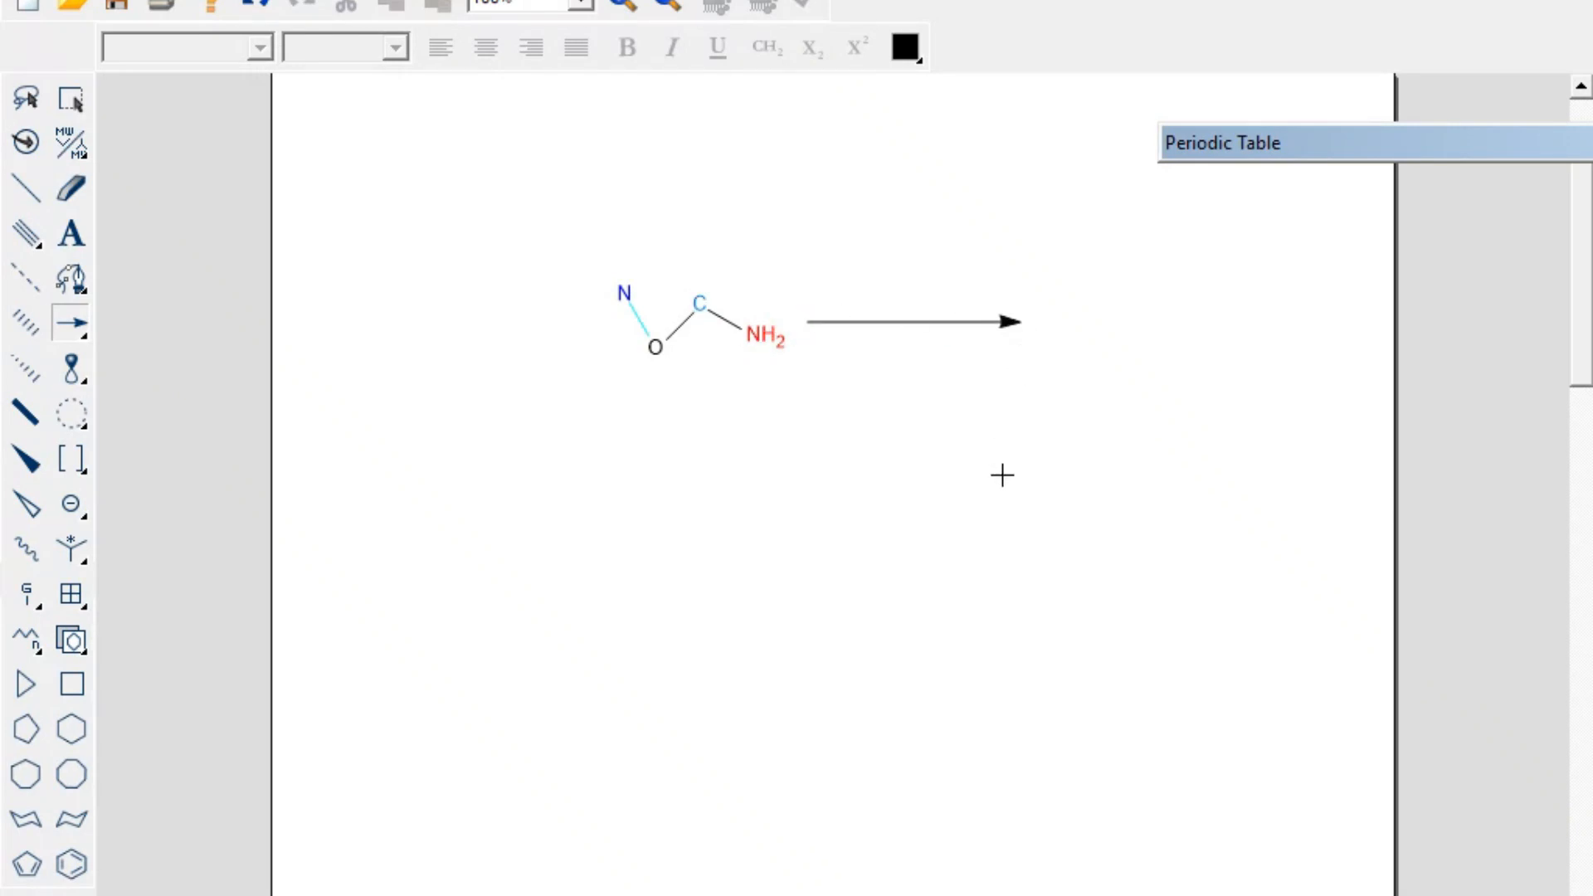
- Show the available arrow styles and choose a clockwise circular arc arrow with a half arrowhead
{"action": "left_click", "coordinate": [77, 325]}
{"action": "left_click", "coordinate": [78, 326]}
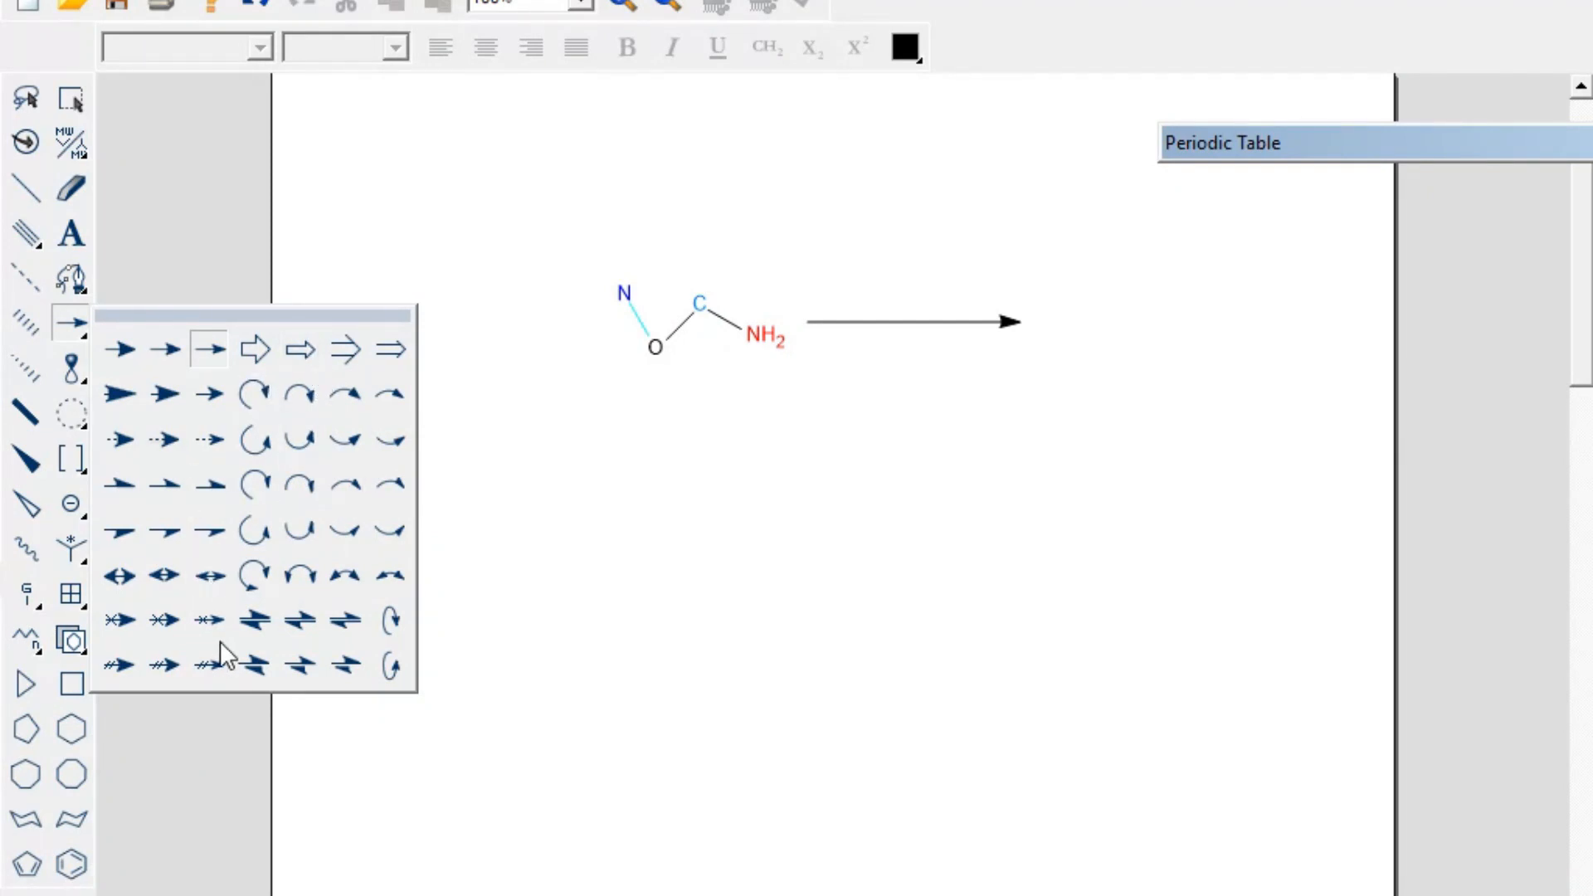
{"action": "left_click", "coordinate": [255, 484]}
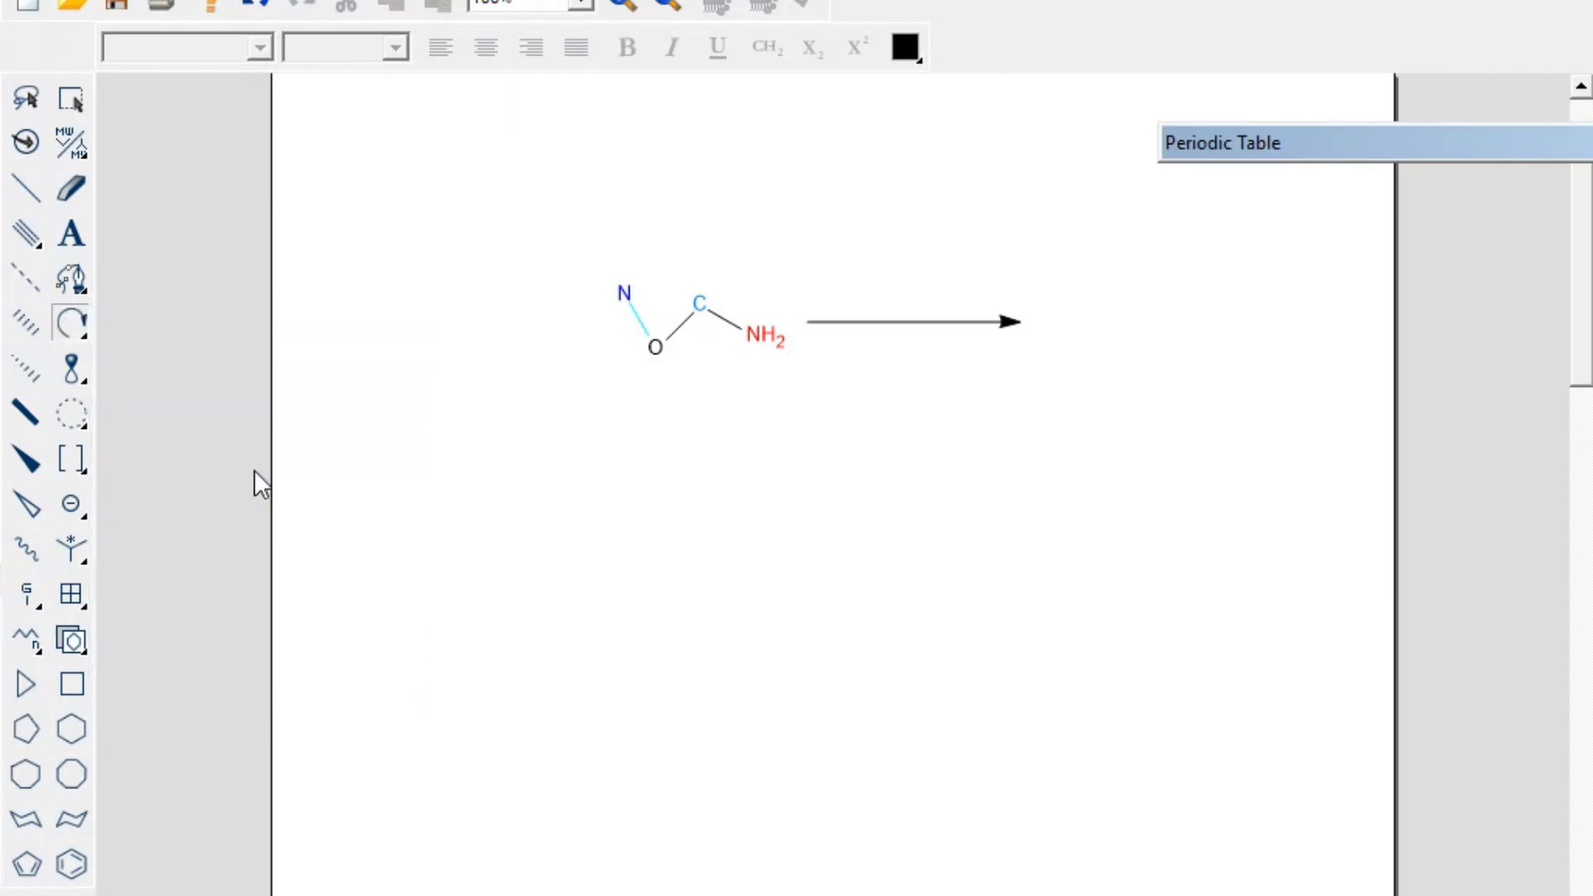
- Draw a tetrahedral carbon labeled C below the structure, with two plain bonds, one hashed wedged bond and one solid wedged bond
{"action": "left_click", "coordinate": [39, 373]}
{"action": "left_click", "coordinate": [71, 233]}
{"action": "left_click", "coordinate": [488, 555]}
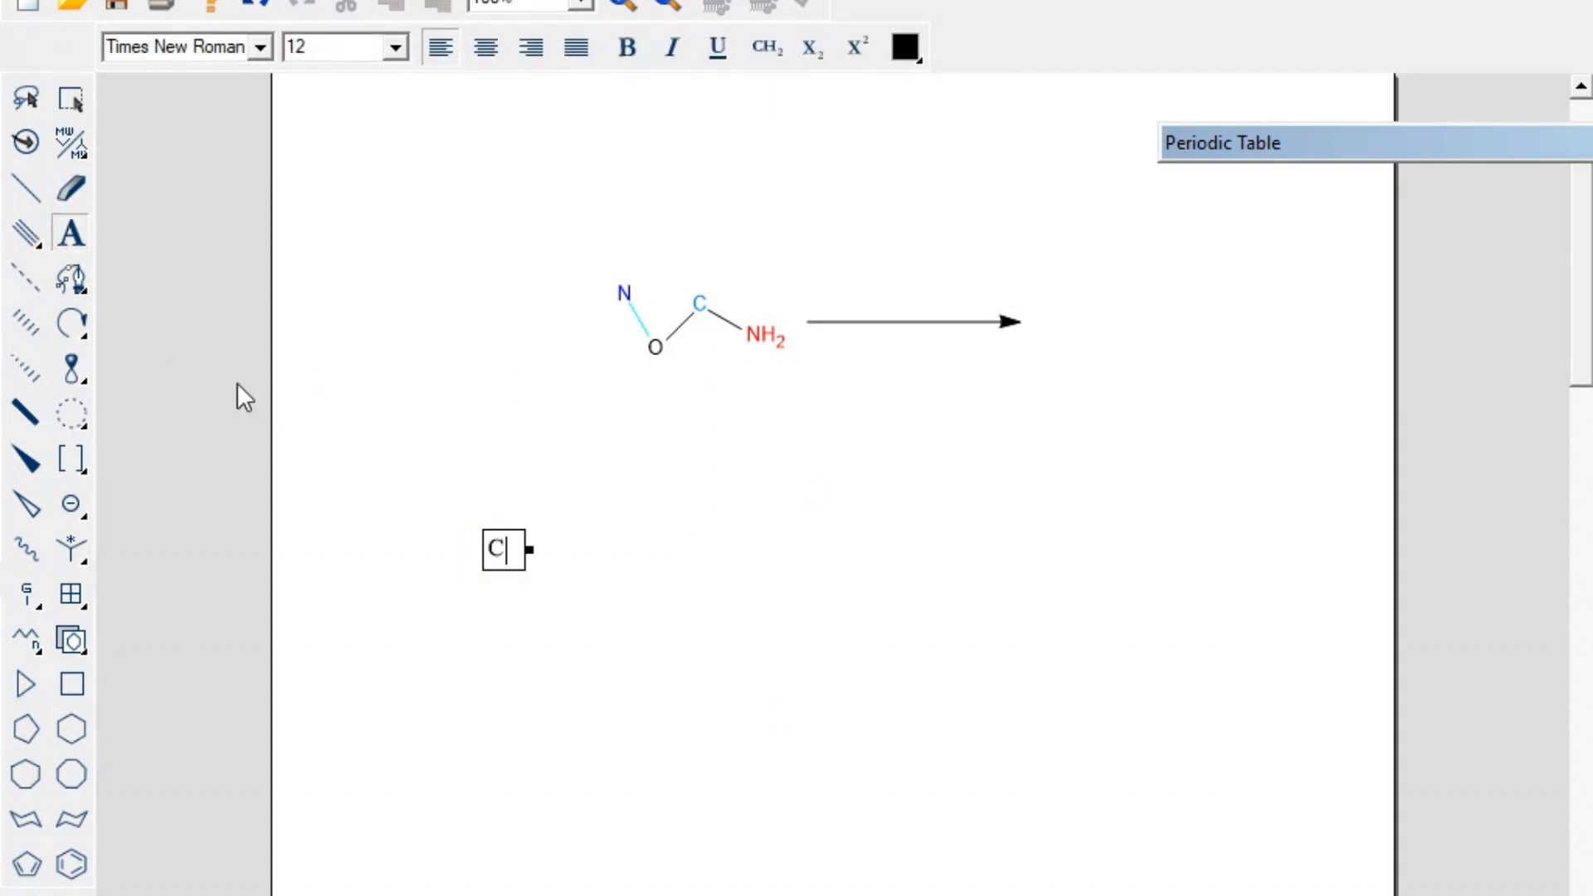
{"action": "left_click", "coordinate": [26, 189]}
{"action": "left_click_drag", "start_coordinate": [497, 549], "coordinate": [497, 489]}
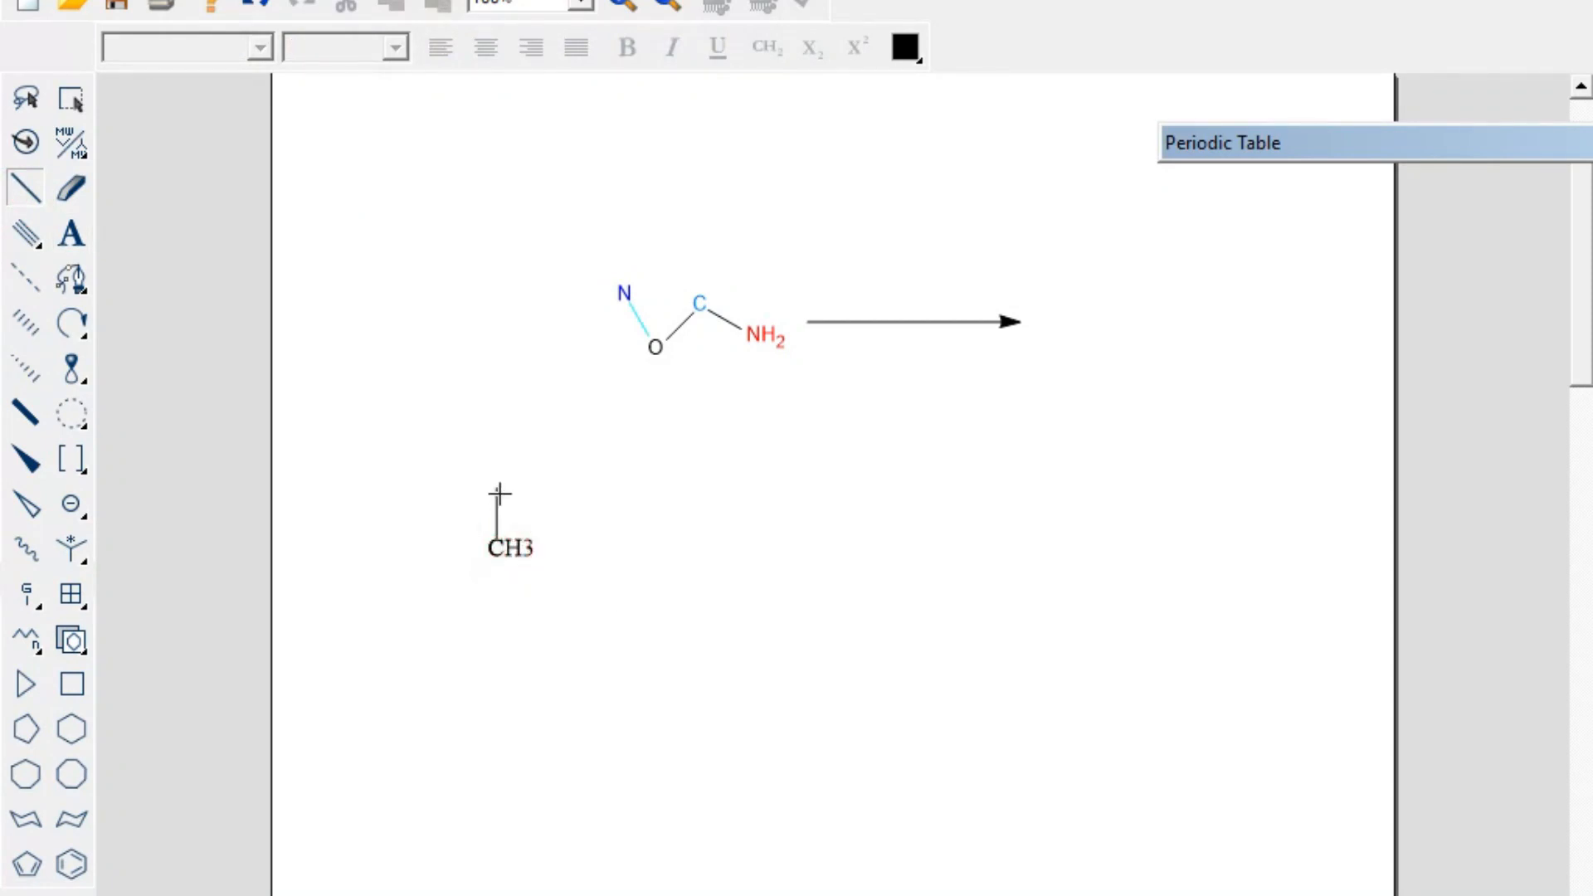
{"action": "mouse_move", "coordinate": [490, 563]}
{"action": "left_mouse_down"}
{"action": "mouse_move", "coordinate": [443, 581]}
{"action": "mouse_move", "coordinate": [534, 558]}
{"action": "mouse_move", "coordinate": [564, 587]}
{"action": "left_mouse_up"}
{"action": "left_click", "coordinate": [26, 367]}
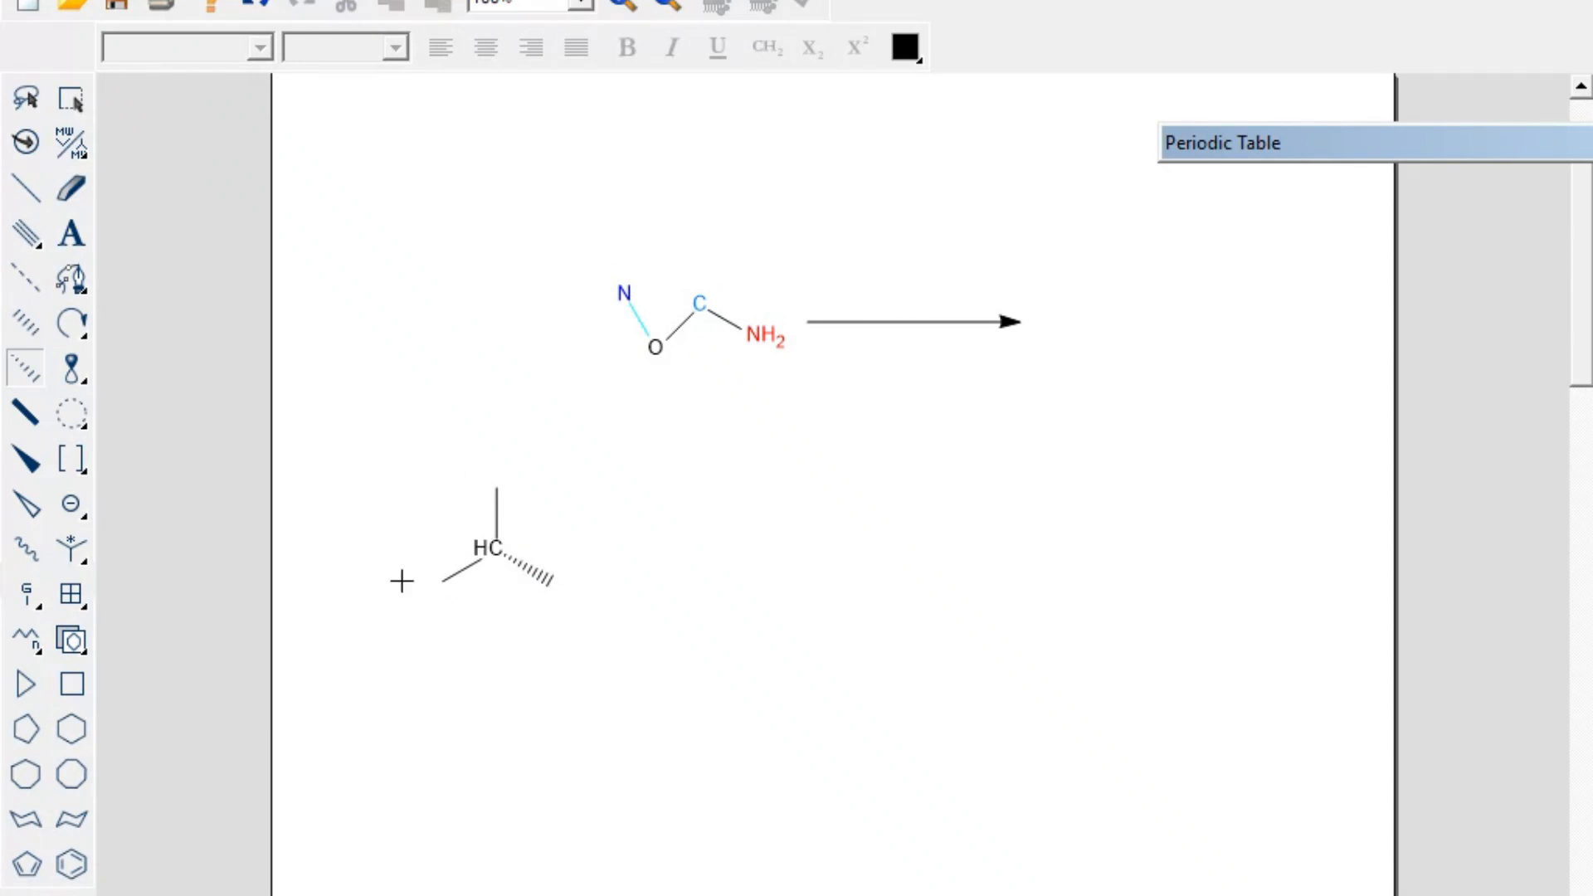
{"action": "left_click", "coordinate": [25, 459]}
{"action": "left_click", "coordinate": [498, 553]}
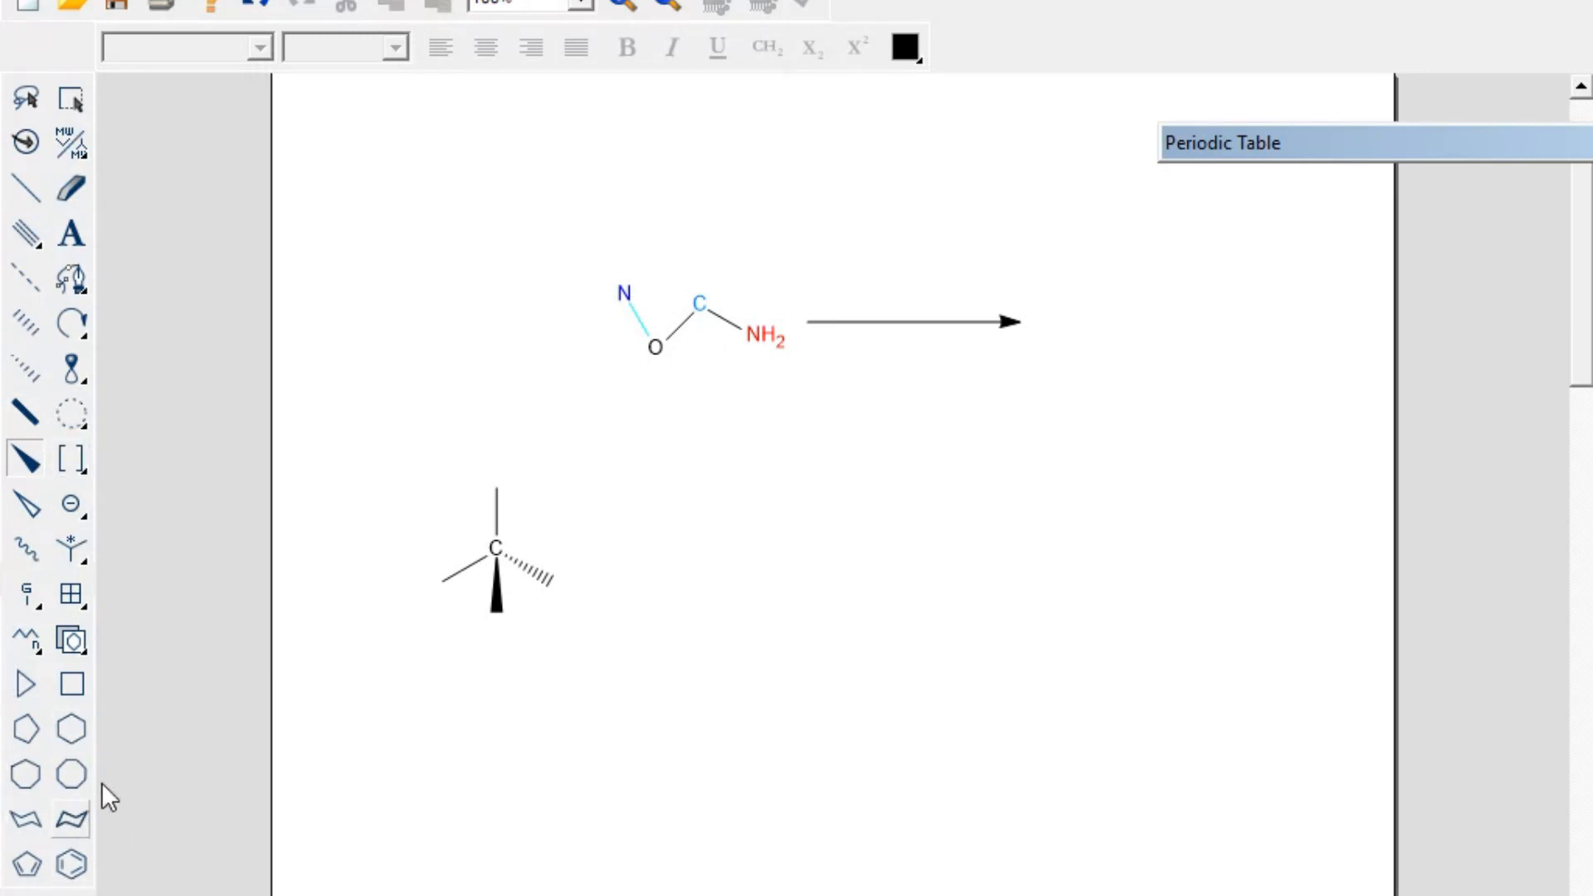
- Draw a cyclopropane ring and two cyclobutane rings in the empty area around the tetrahedral carbon
{"action": "left_click", "coordinate": [25, 684]}
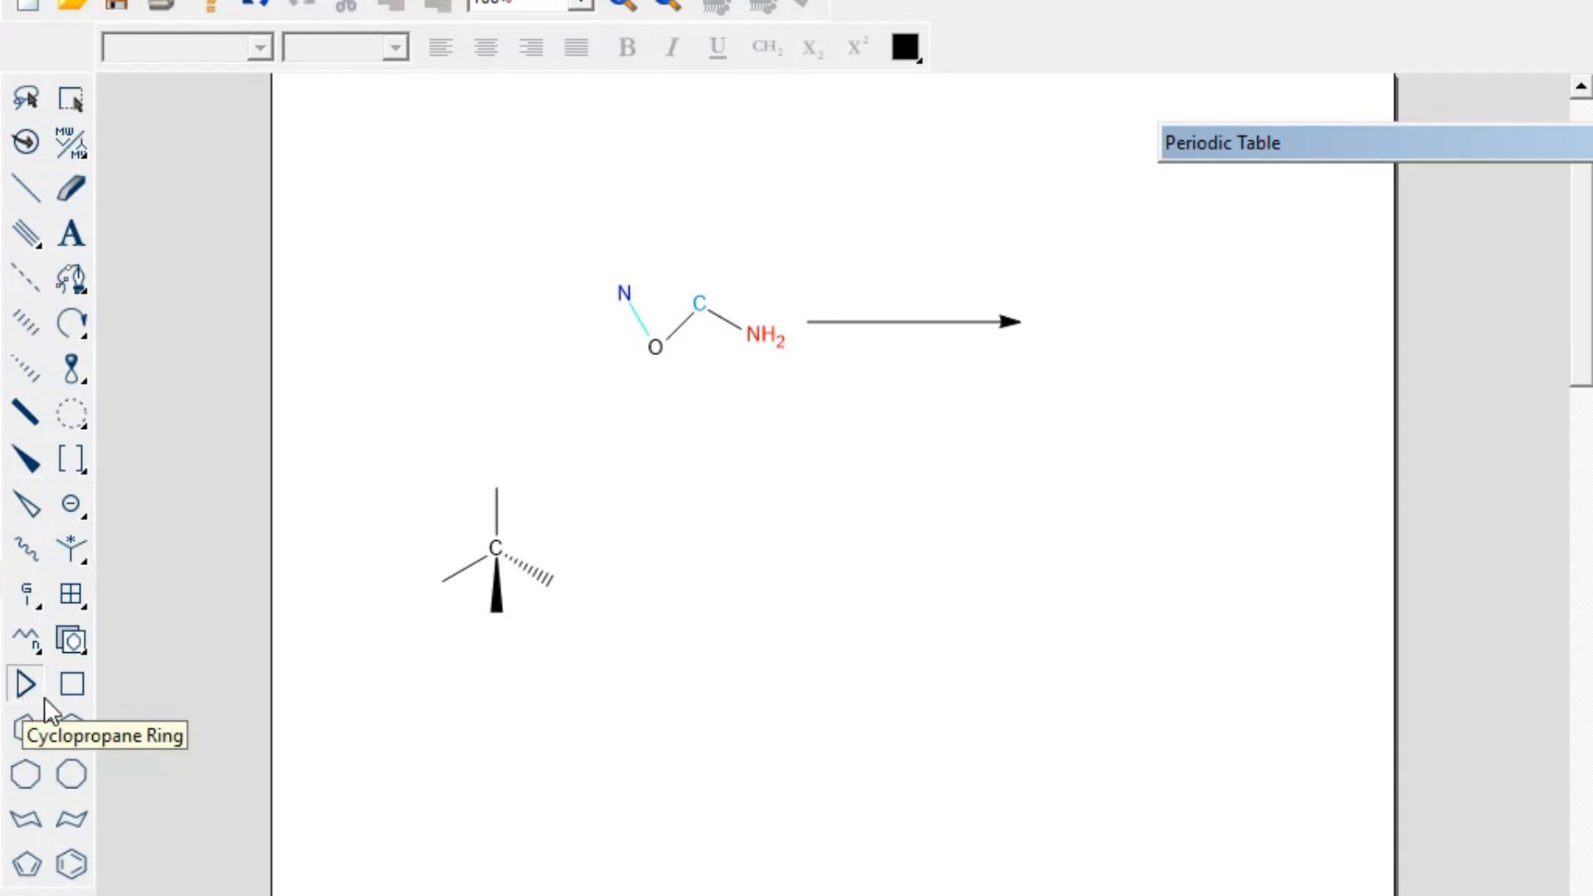
{"action": "left_click_drag", "start_coordinate": [895, 576], "coordinate": [800, 764]}
{"action": "left_click", "coordinate": [72, 684]}
{"action": "left_click_drag", "start_coordinate": [1116, 530], "coordinate": [1143, 789]}
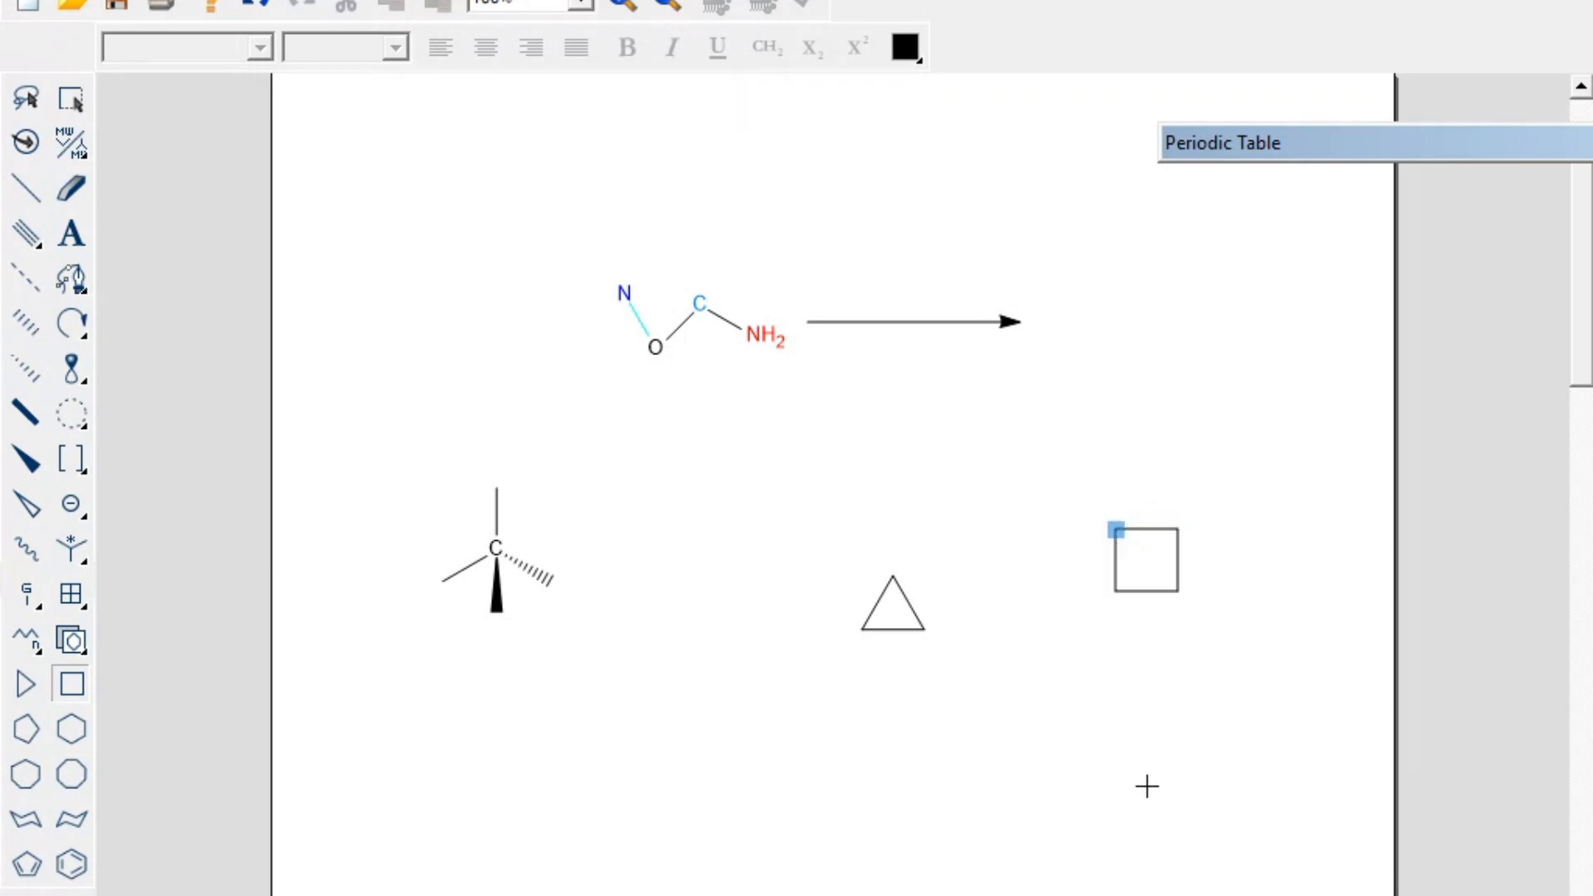
{"action": "left_click_drag", "start_coordinate": [493, 769], "coordinate": [494, 859]}
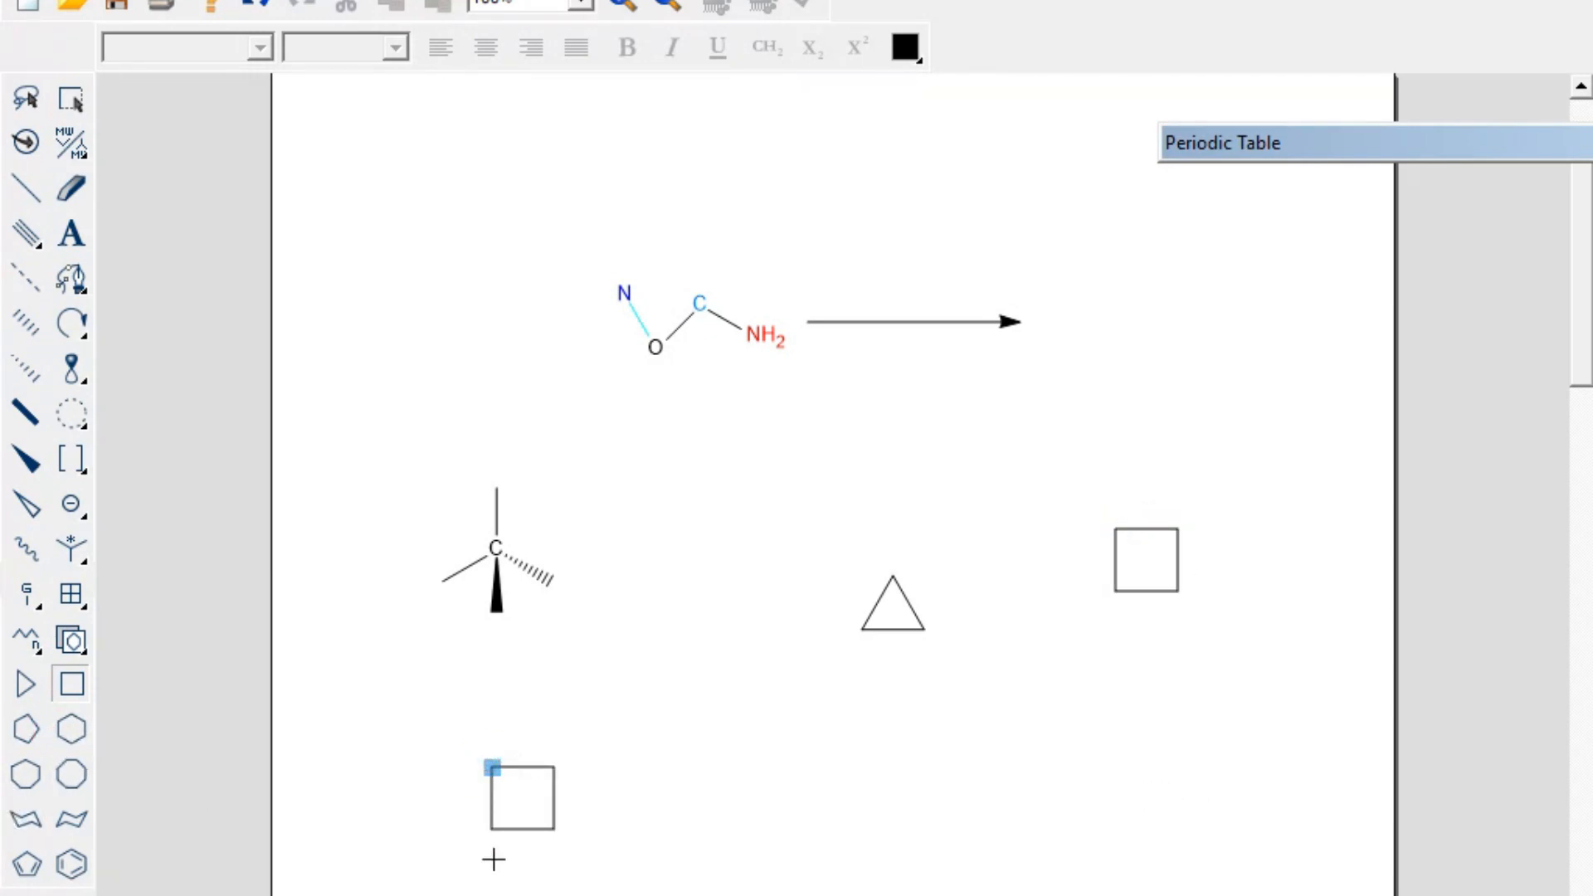
- Draw a cyclohexane ring beside the cyclopropane ring and a cycloheptane ring below it
{"action": "left_click", "coordinate": [71, 728]}
{"action": "left_click_drag", "start_coordinate": [718, 539], "coordinate": [783, 798]}
{"action": "left_click", "coordinate": [25, 774]}
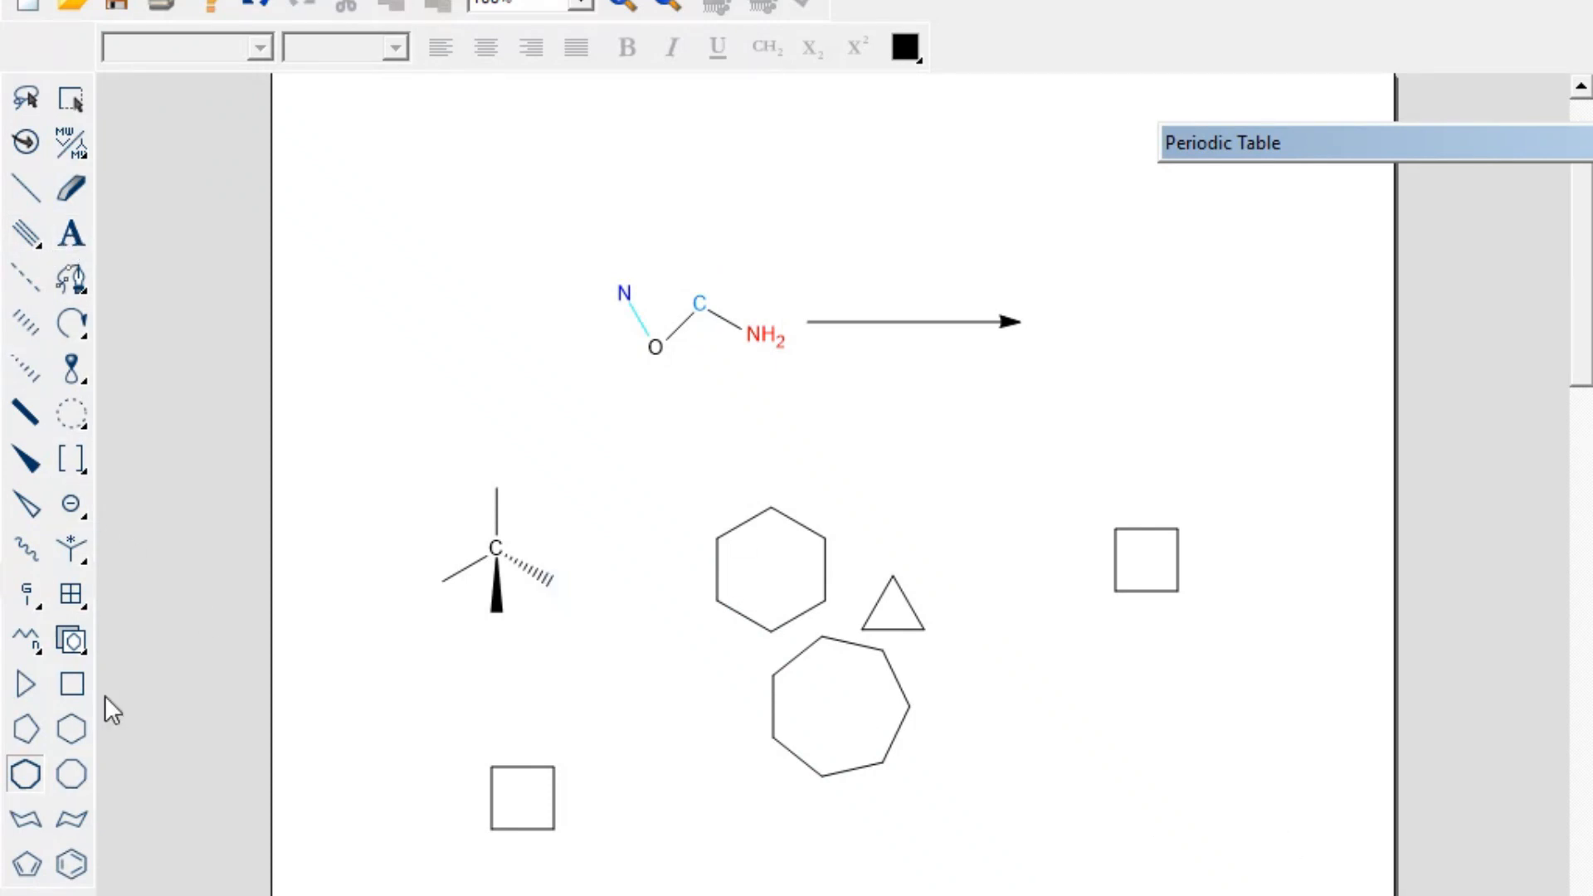
- Turn the three right-hand and lower-right bonds of the cycloheptane ring into bold bonds
{"action": "left_click", "coordinate": [27, 415]}
{"action": "left_click", "coordinate": [895, 733]}
{"action": "left_click", "coordinate": [896, 680]}
{"action": "left_click", "coordinate": [852, 768]}
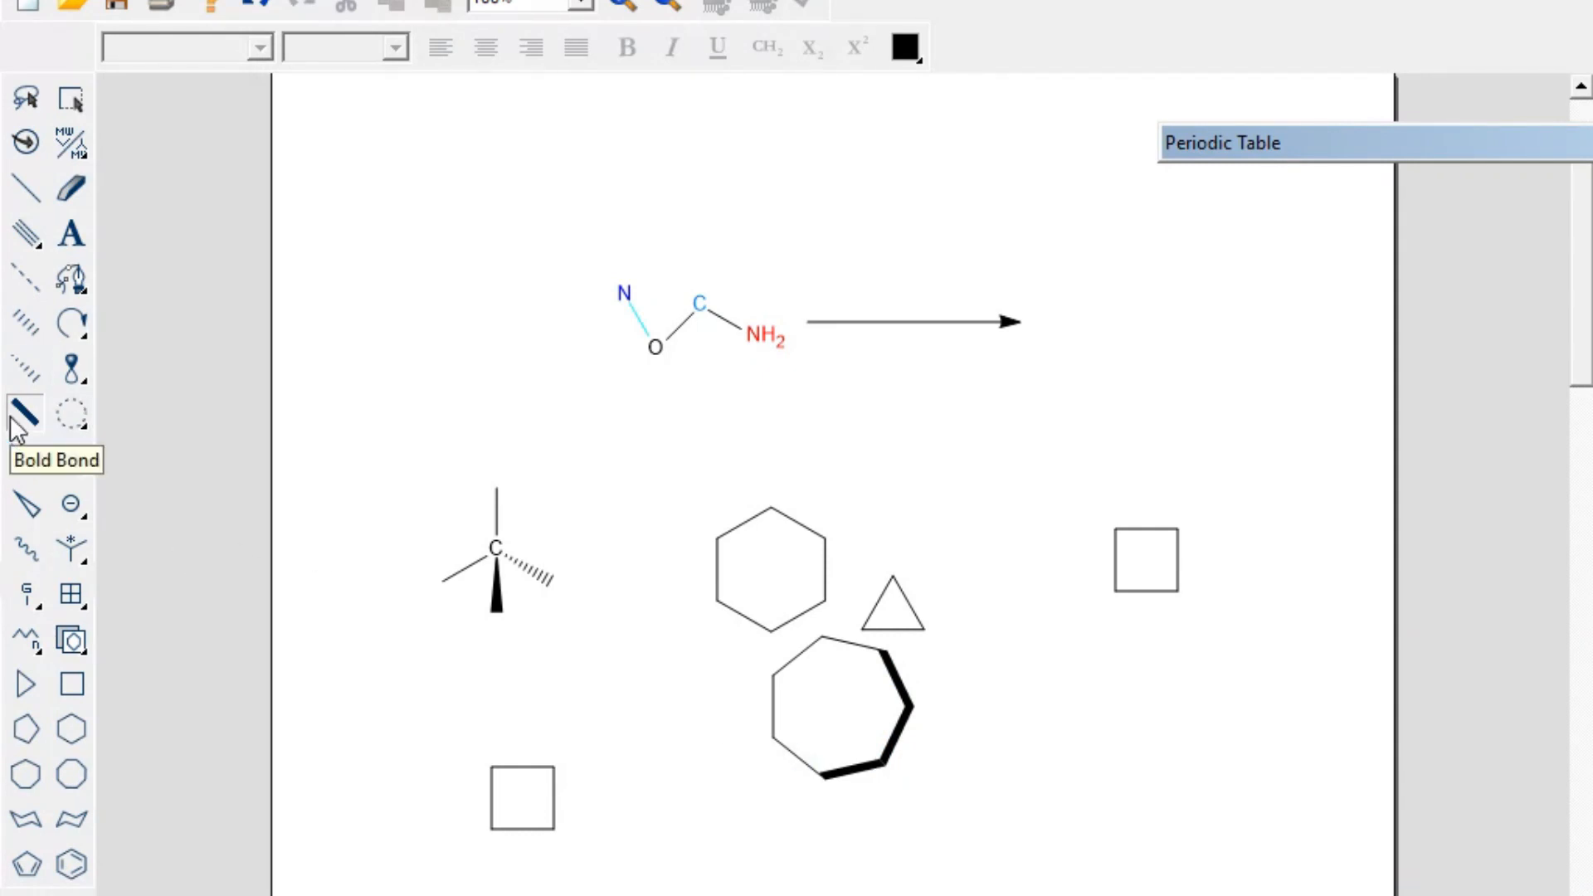
- Turn the left and upper-left bonds of the cycloheptane ring into hashed bonds
{"action": "left_click", "coordinate": [20, 324]}
{"action": "left_click", "coordinate": [790, 656]}
{"action": "left_click", "coordinate": [776, 712]}
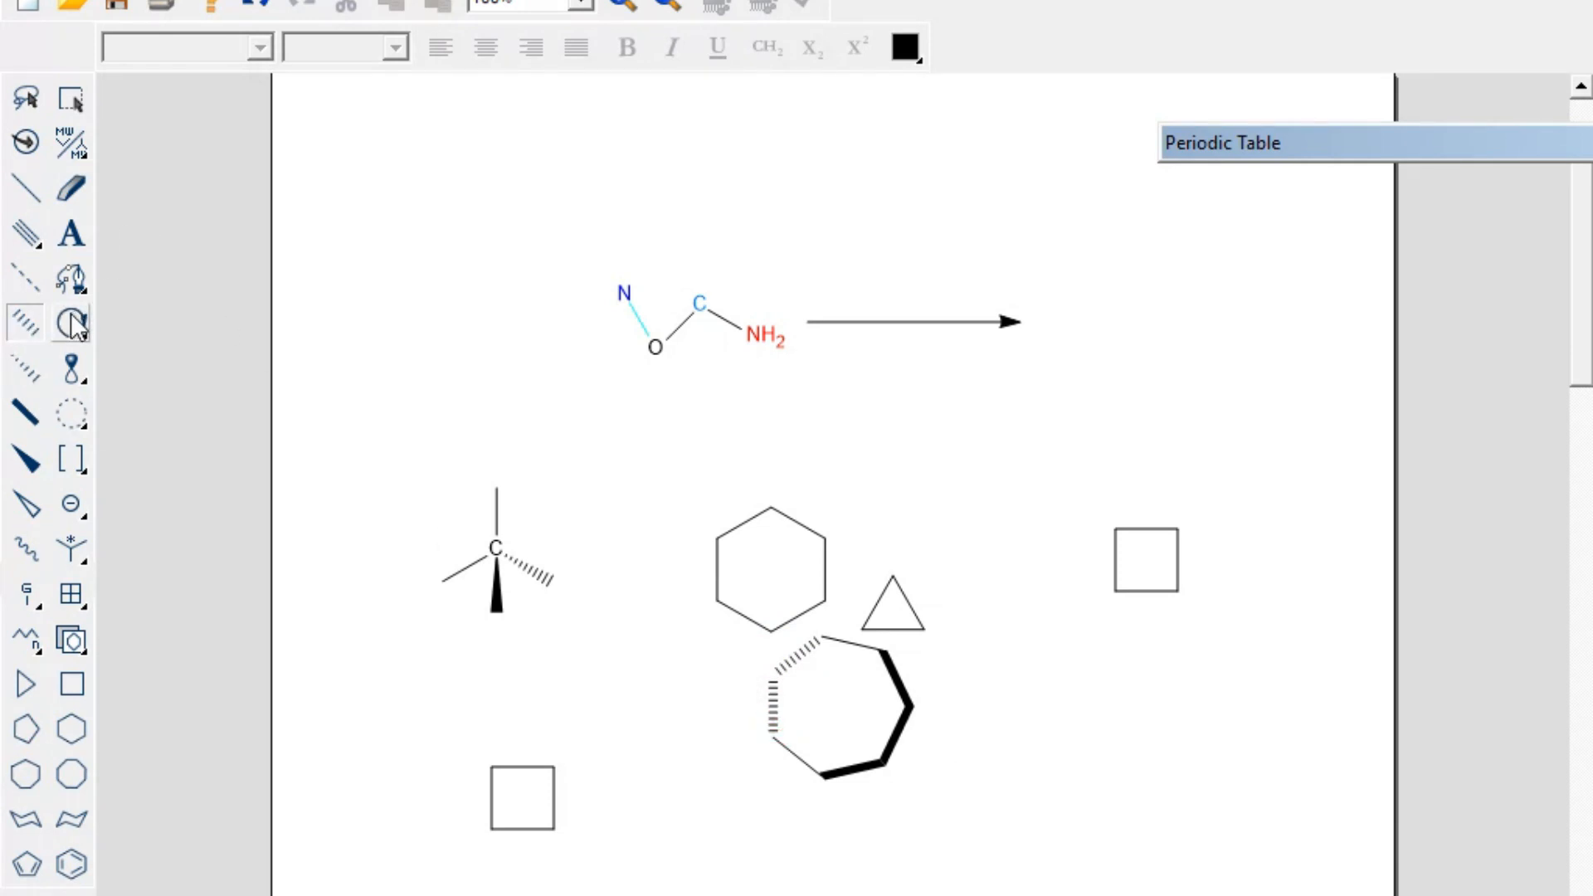
- Select the tetrahedral carbon and all rings below the reaction with the Lasso tool and delete them
{"action": "left_click", "coordinate": [25, 98]}
{"action": "mouse_move", "coordinate": [390, 387]}
{"action": "left_mouse_down"}
{"action": "mouse_move", "coordinate": [338, 741]}
{"action": "mouse_move", "coordinate": [744, 871]}
{"action": "mouse_move", "coordinate": [1234, 544]}
{"action": "mouse_move", "coordinate": [697, 437]}
{"action": "mouse_move", "coordinate": [387, 353]}
{"action": "left_mouse_up"}
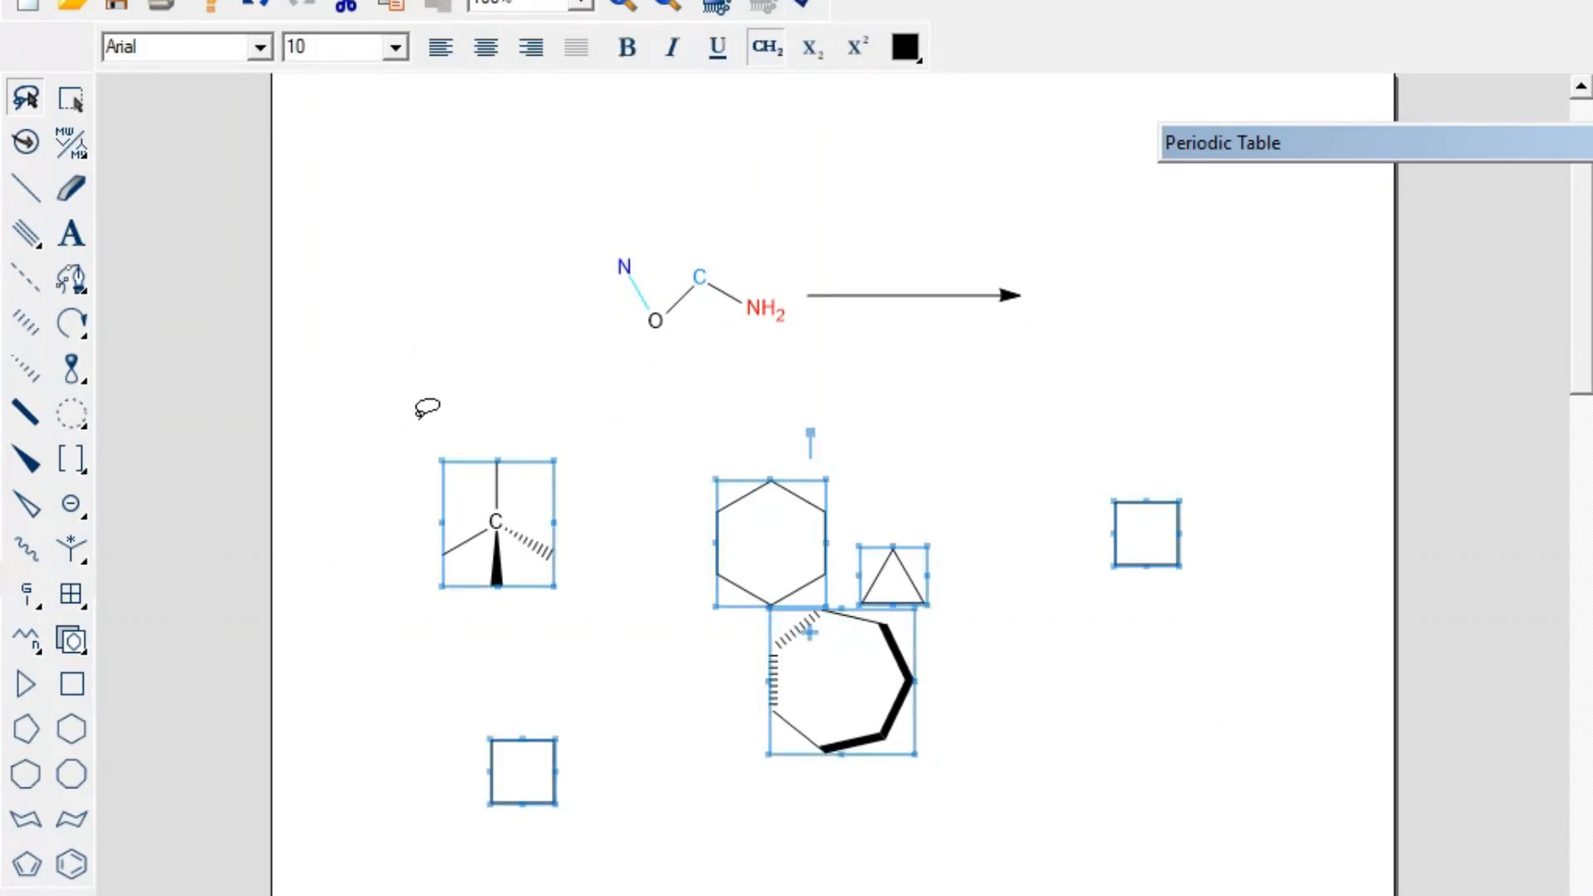
{"action": "key", "text": "Delete"}
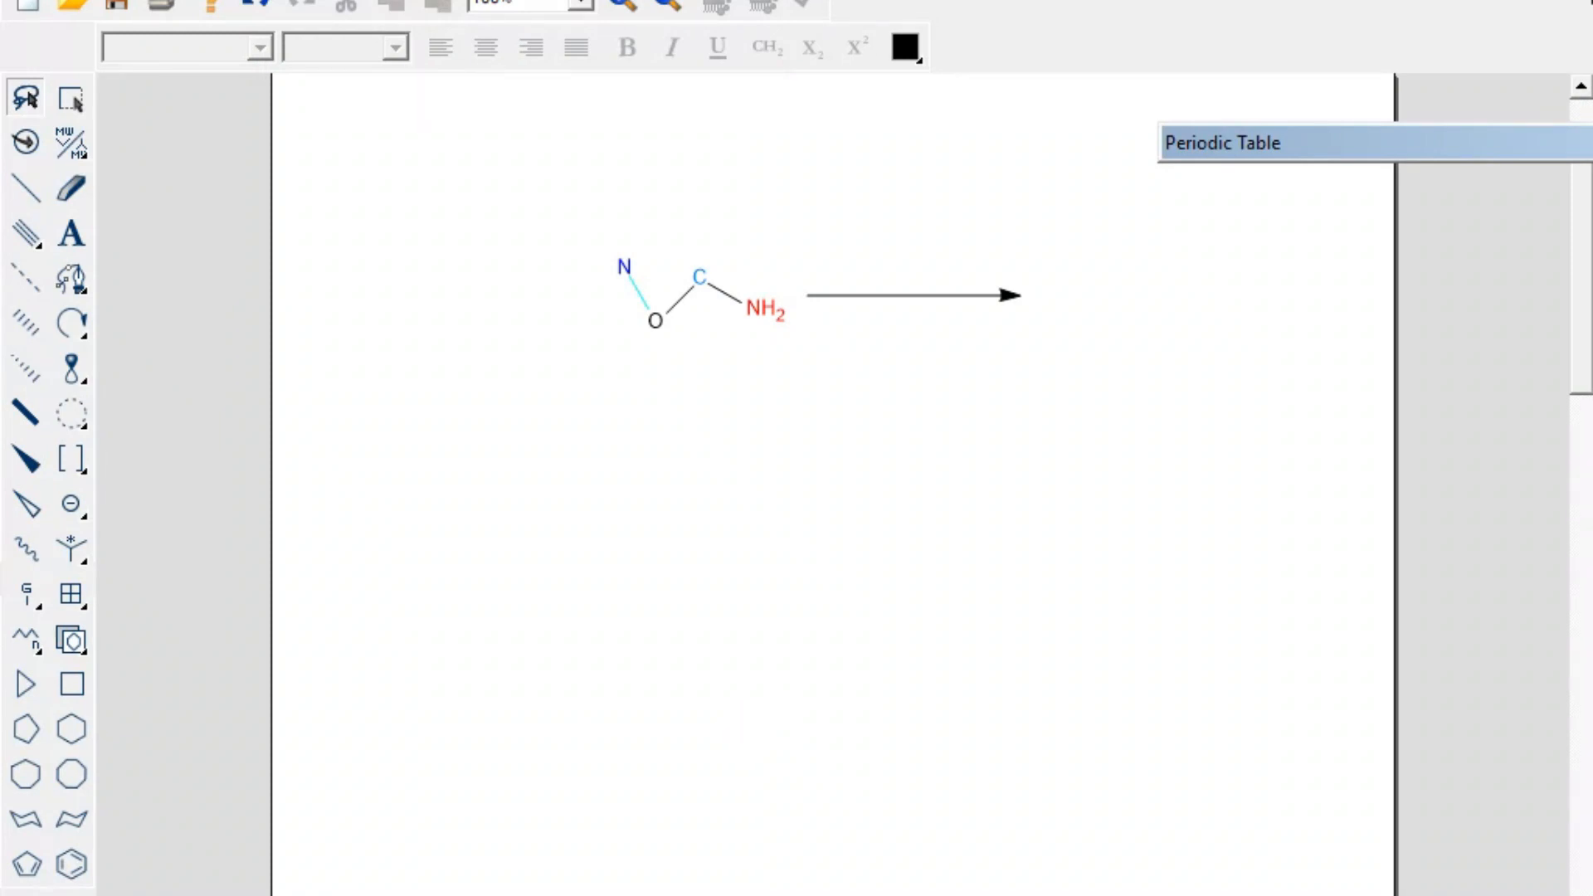
- Draw two cyclohexane chair rings in opposite orientations below the reaction, one on each side
{"action": "left_click", "coordinate": [68, 823]}
{"action": "left_click", "coordinate": [956, 499]}
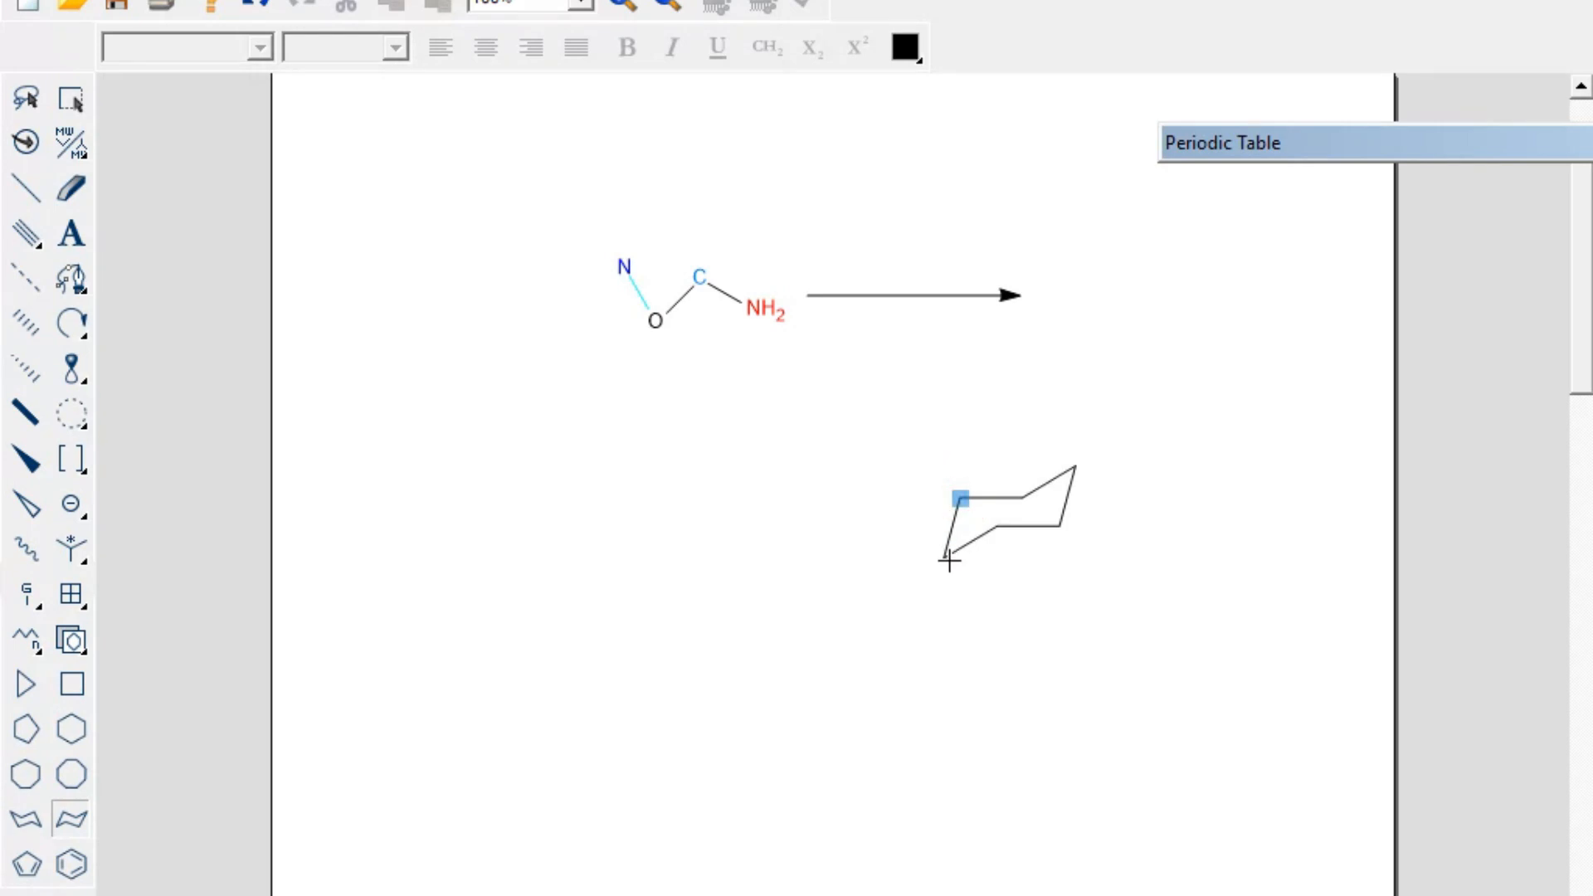
{"action": "left_click", "coordinate": [25, 819]}
{"action": "left_click", "coordinate": [574, 471]}
{"action": "left_click_drag", "start_coordinate": [708, 566], "coordinate": [669, 643]}
- Draw a benzene ring below the chairs, a cyclopentadiene ring at its lower left, and another beside the left chair
{"action": "left_click", "coordinate": [71, 863]}
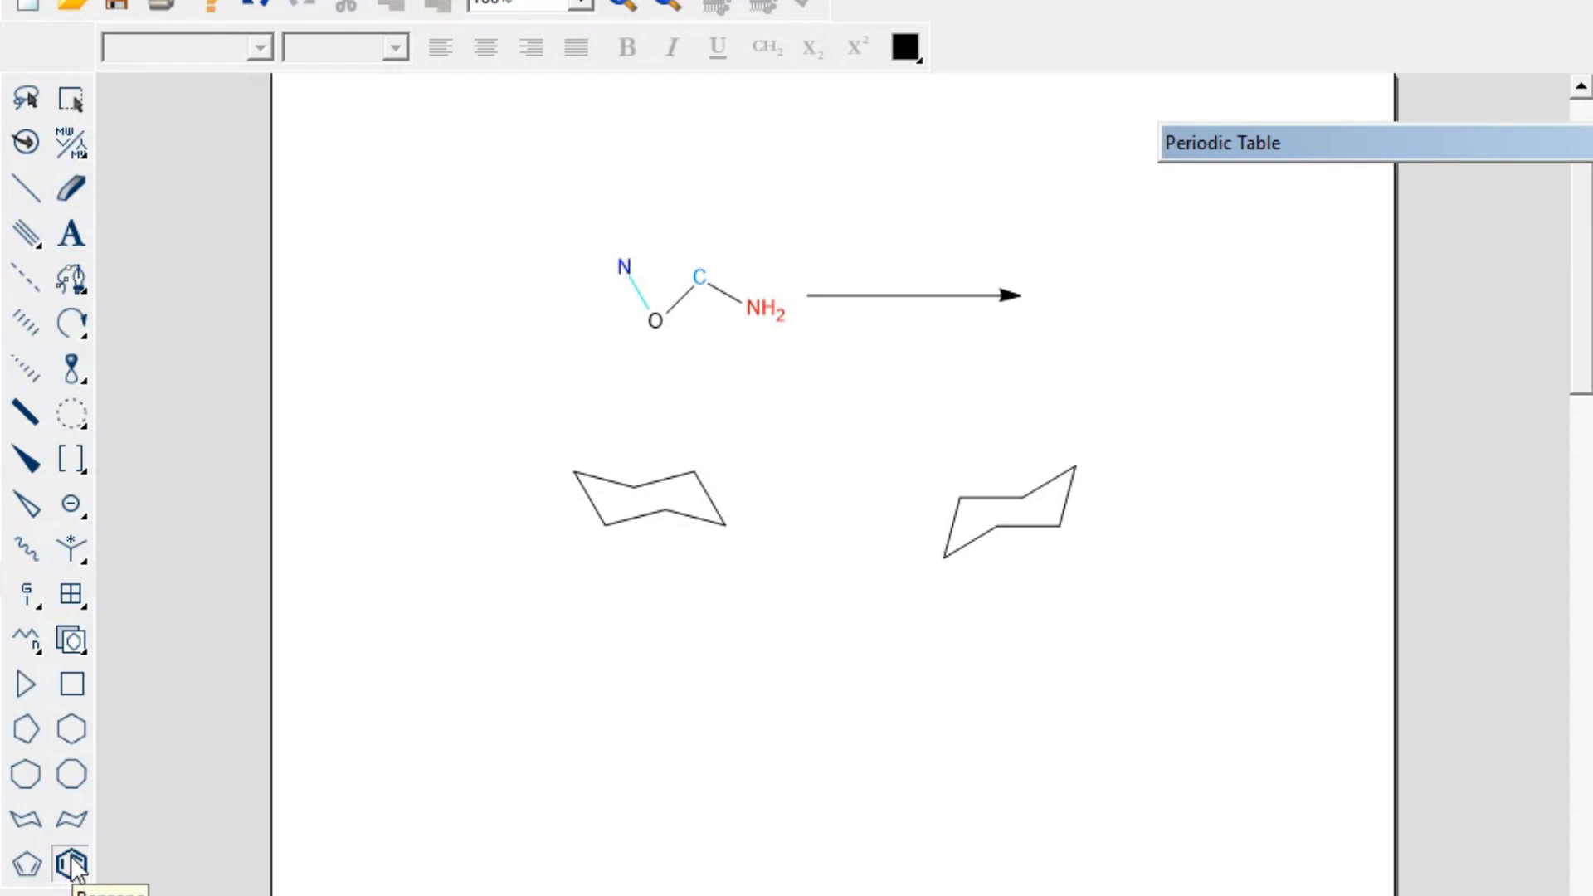
{"action": "left_click", "coordinate": [735, 712]}
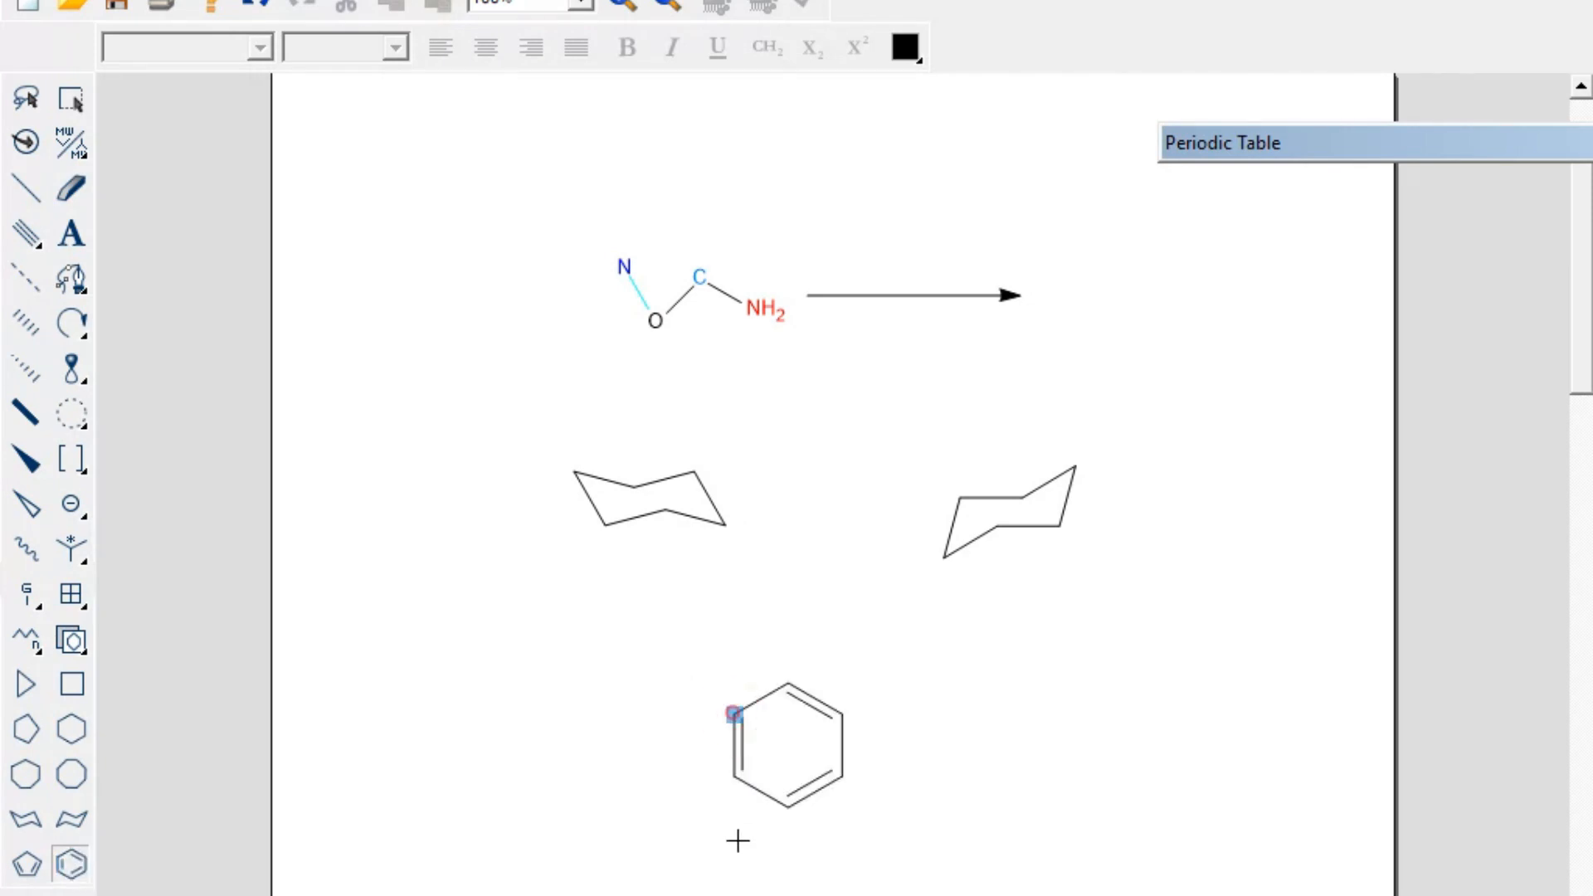
{"action": "left_click", "coordinate": [38, 874]}
{"action": "left_click", "coordinate": [444, 825]}
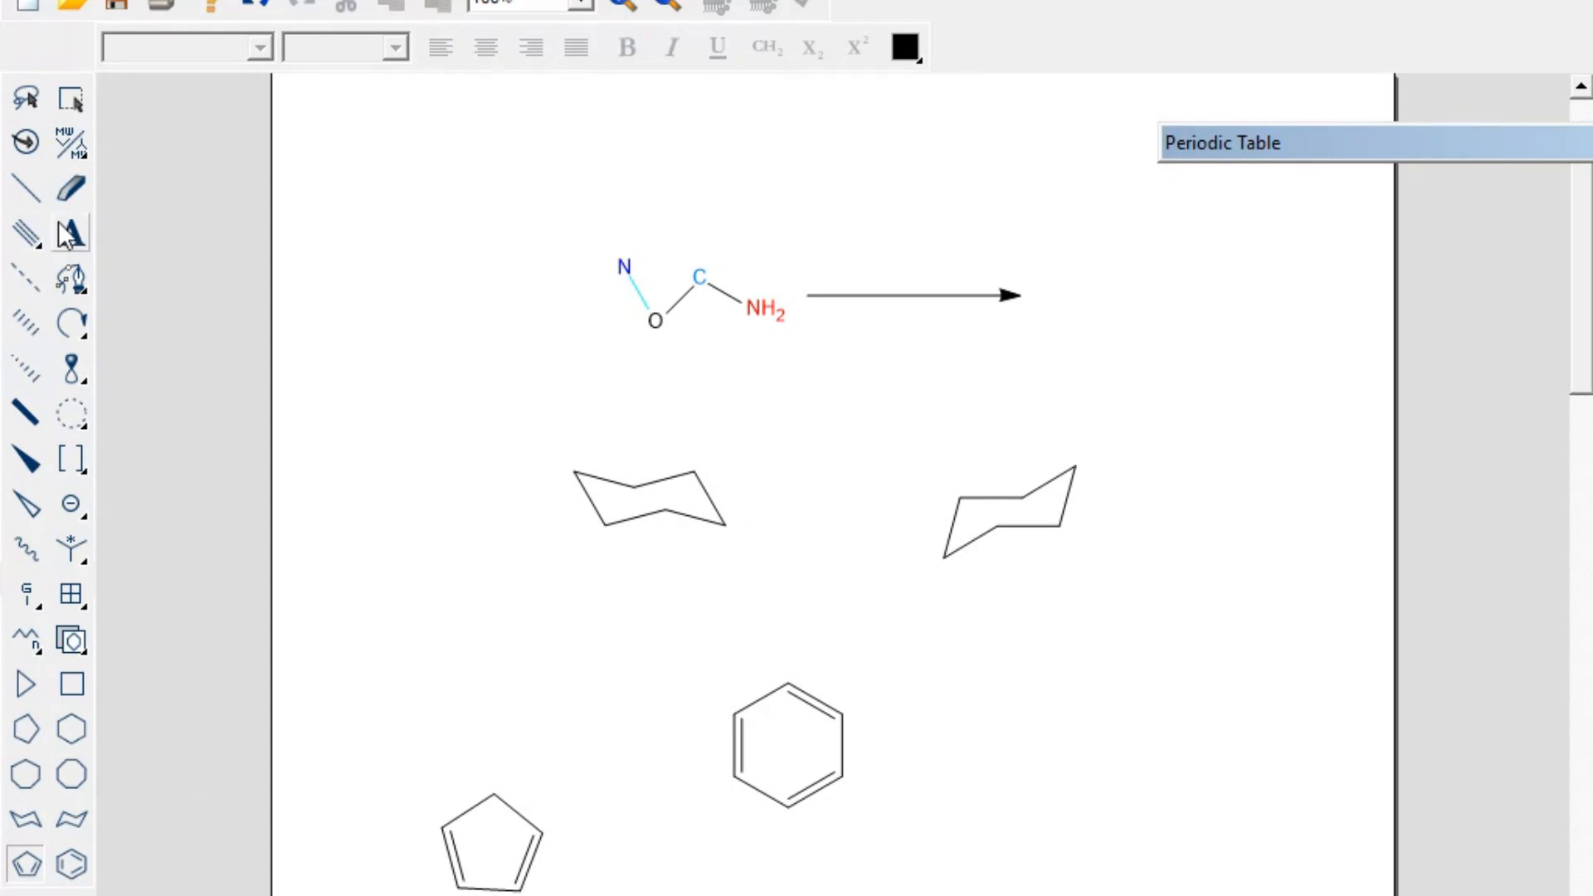
{"action": "left_click", "coordinate": [490, 535]}
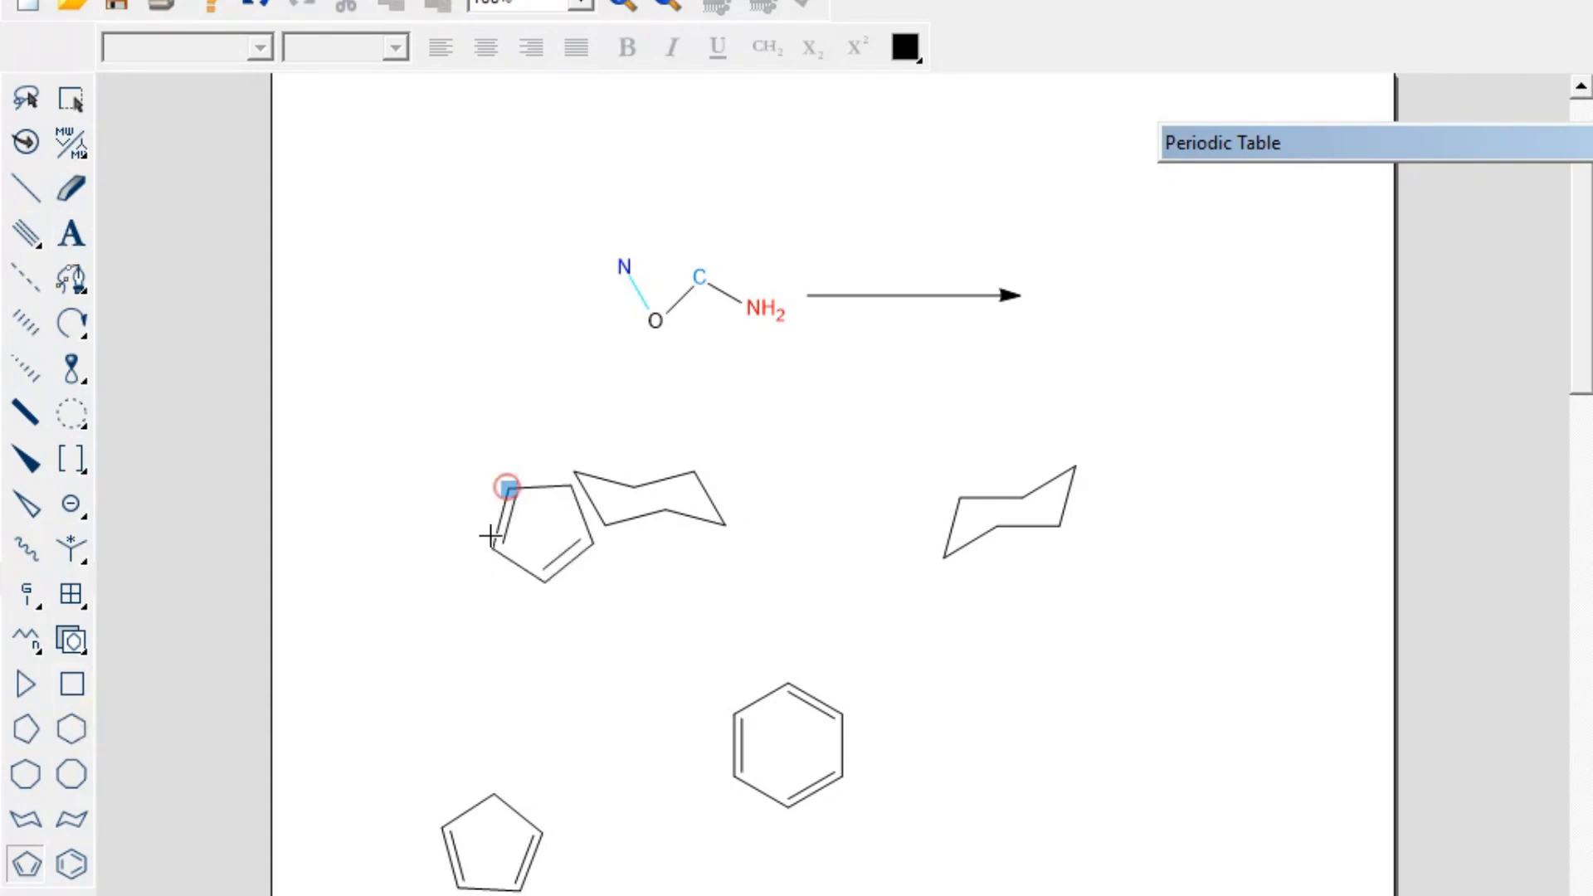
- Select all the rings below the reaction with the Marquee tool and delete them
{"action": "left_click", "coordinate": [70, 98]}
{"action": "mouse_move", "coordinate": [324, 369]}
{"action": "left_mouse_down"}
{"action": "mouse_move", "coordinate": [1014, 892]}
{"action": "mouse_move", "coordinate": [1045, 863]}
{"action": "left_mouse_up"}
{"action": "key", "text": "Delete"}
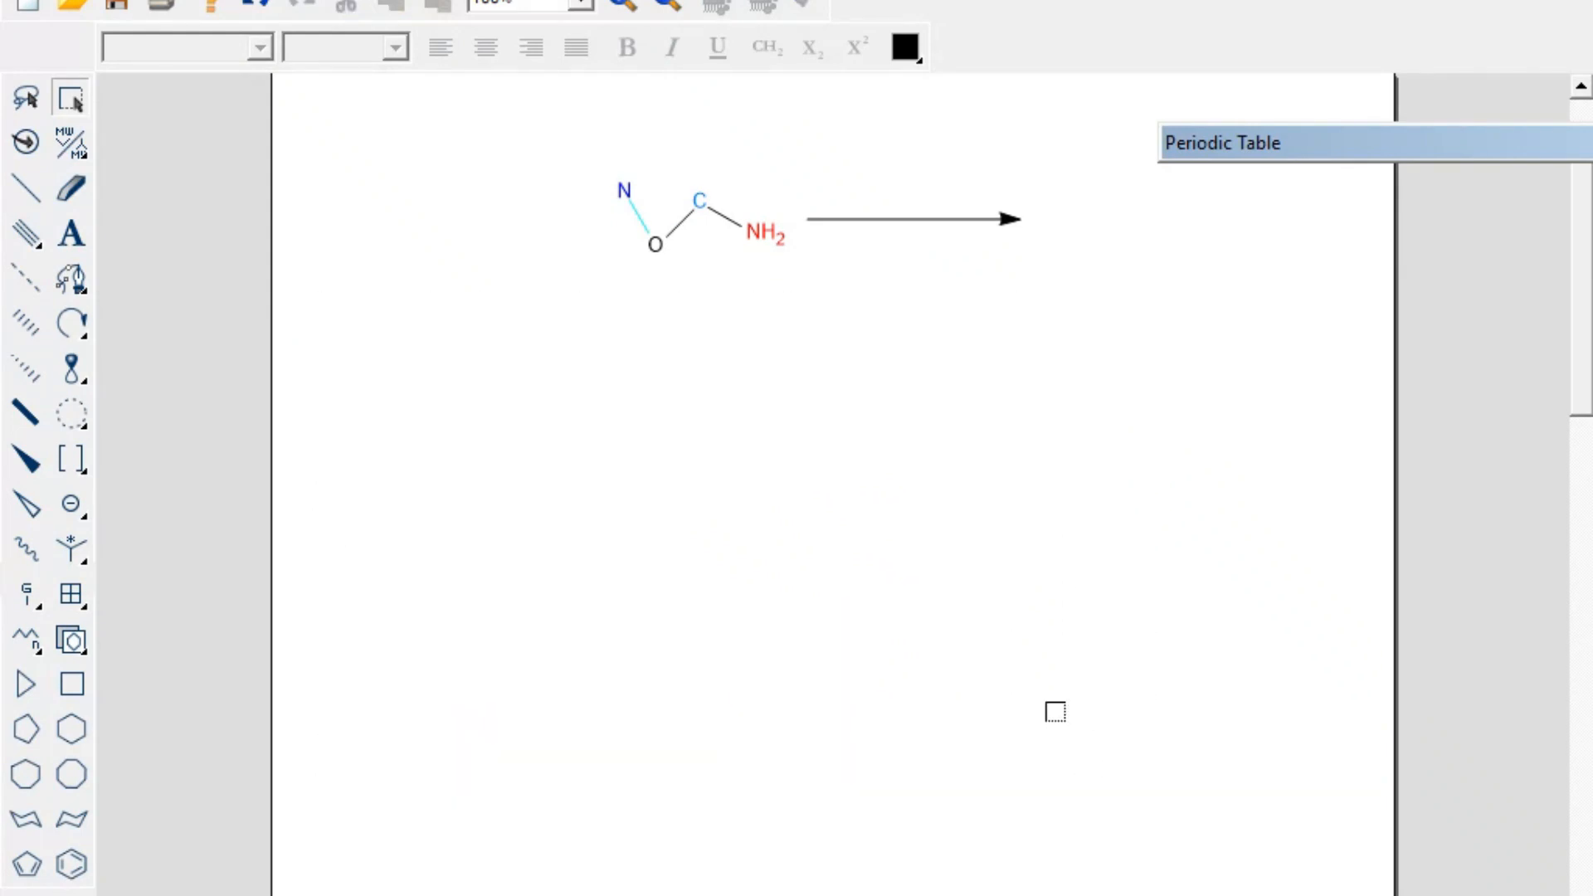
- Draw a cyclohexane ring below the reaction arrow
{"action": "left_click", "coordinate": [71, 730]}
{"action": "left_click", "coordinate": [908, 558]}
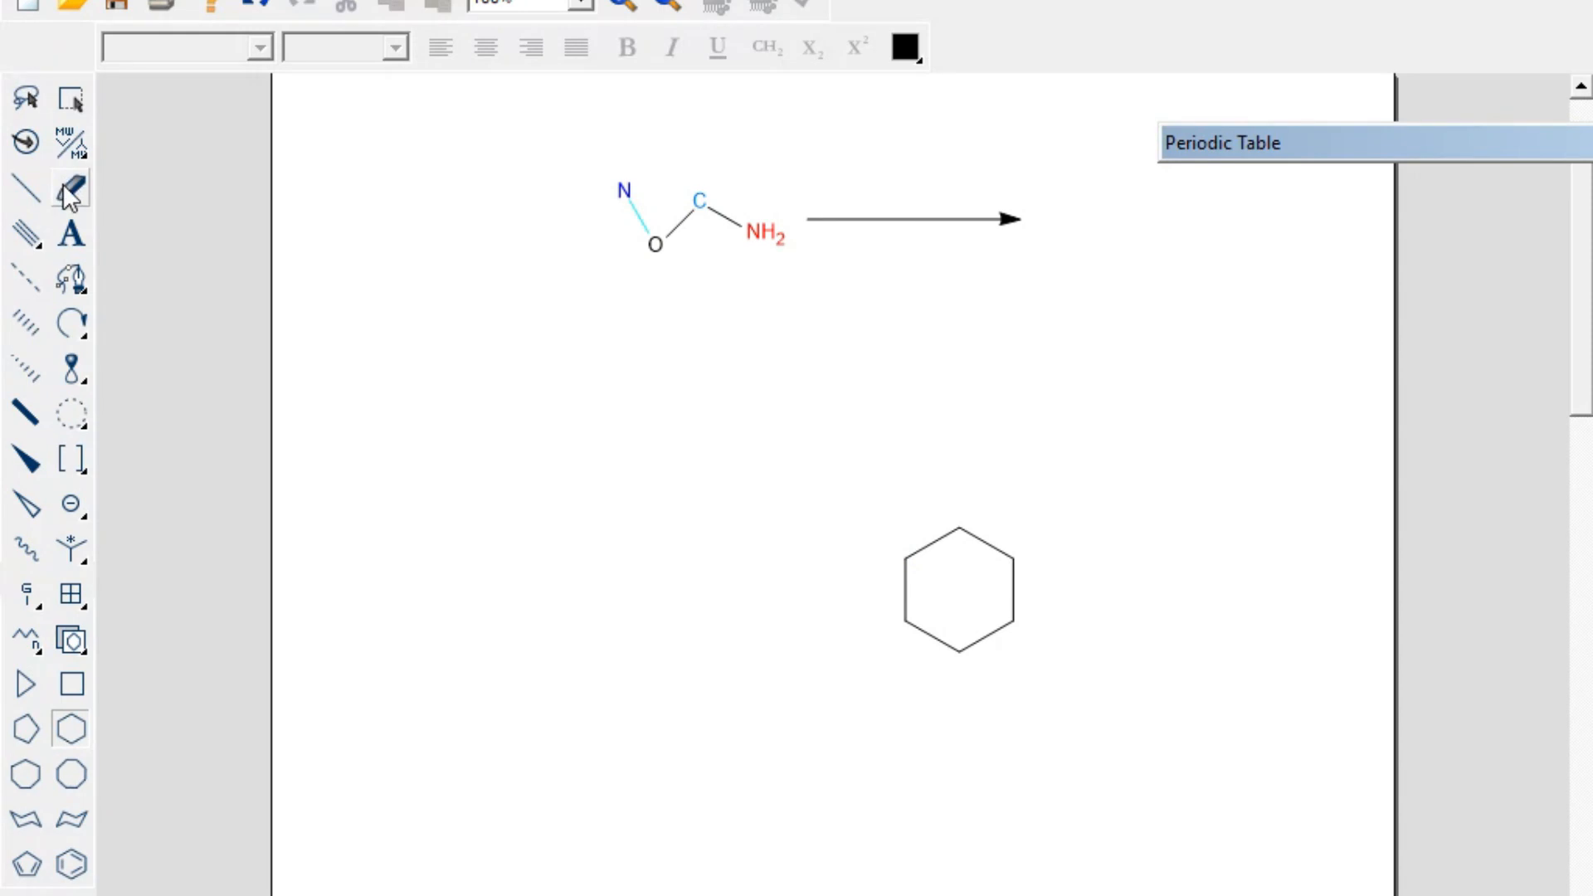
- Turn the cyclohexane ring below the reaction arrow into benzene by adding three alternating double bonds
{"action": "left_click", "coordinate": [33, 182]}
{"action": "left_click", "coordinate": [986, 546]}
{"action": "left_click", "coordinate": [988, 636]}
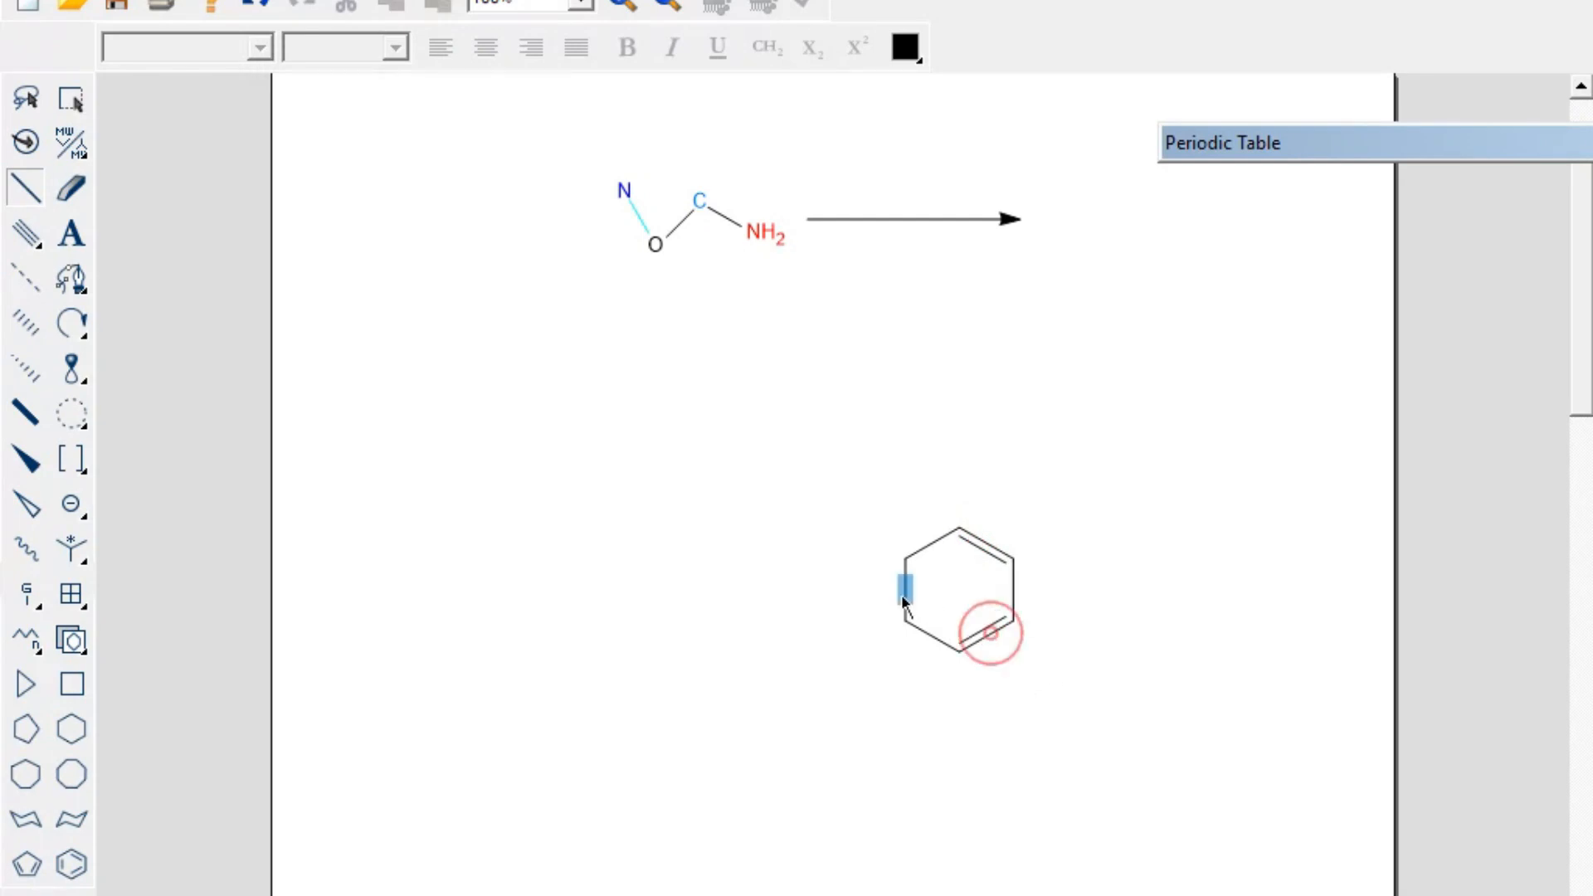
{"action": "left_click", "coordinate": [905, 593]}
- Attach an isopropyl group to the ring's top carbon with solid bonds, and erase the stray bond drawn there
{"action": "left_click_drag", "start_coordinate": [960, 529], "coordinate": [957, 428]}
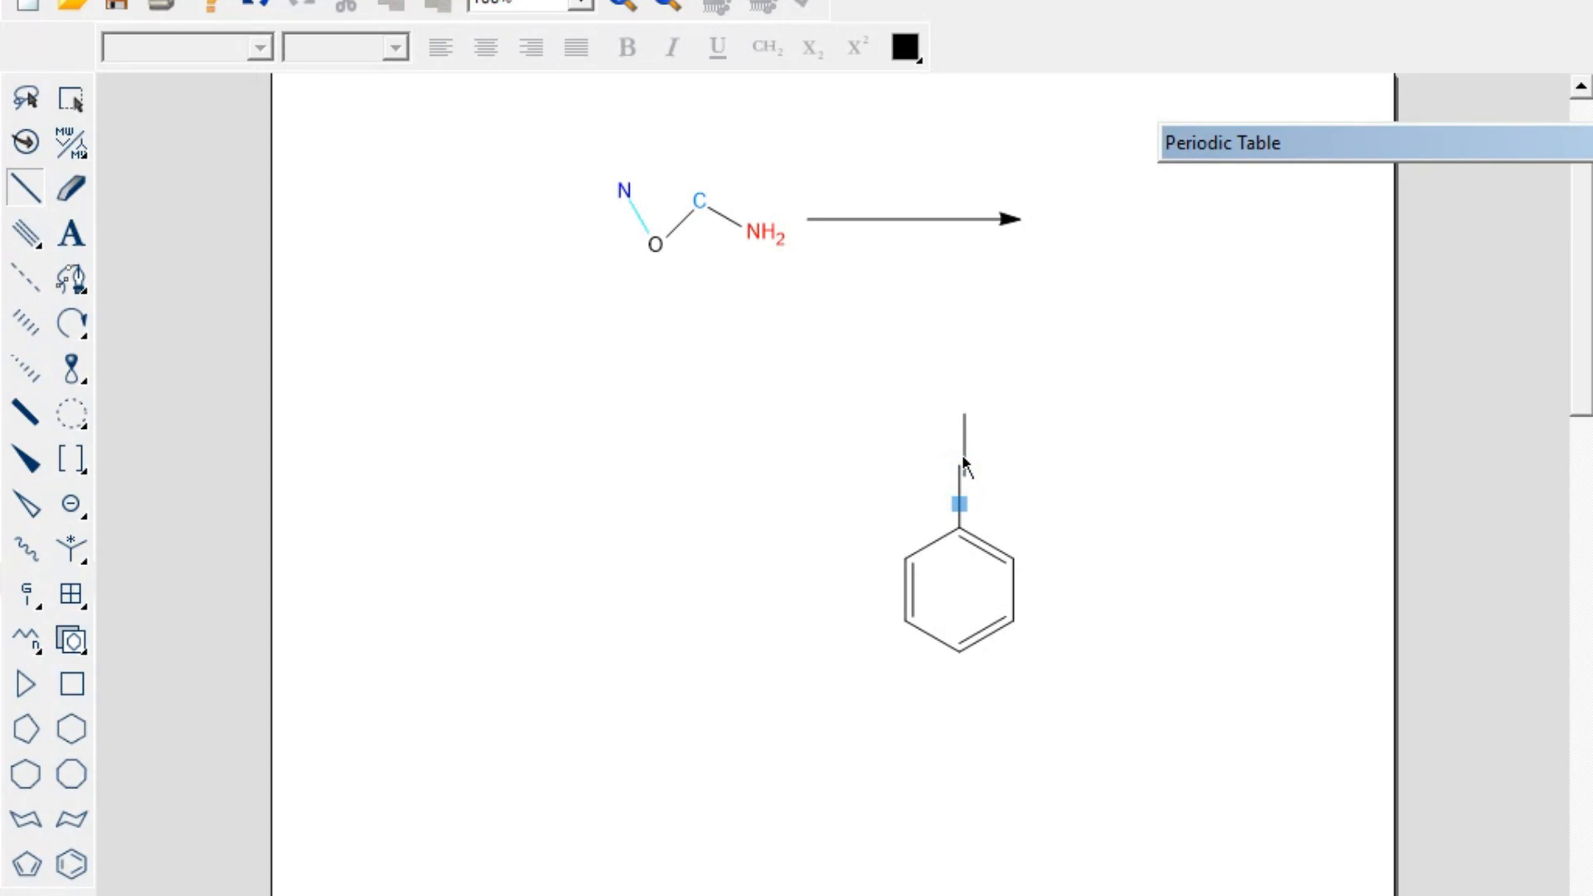
{"action": "left_click", "coordinate": [70, 189]}
{"action": "left_click", "coordinate": [984, 453]}
{"action": "left_click", "coordinate": [28, 188]}
{"action": "left_click", "coordinate": [959, 465]}
{"action": "left_click_drag", "start_coordinate": [959, 465], "coordinate": [911, 430]}
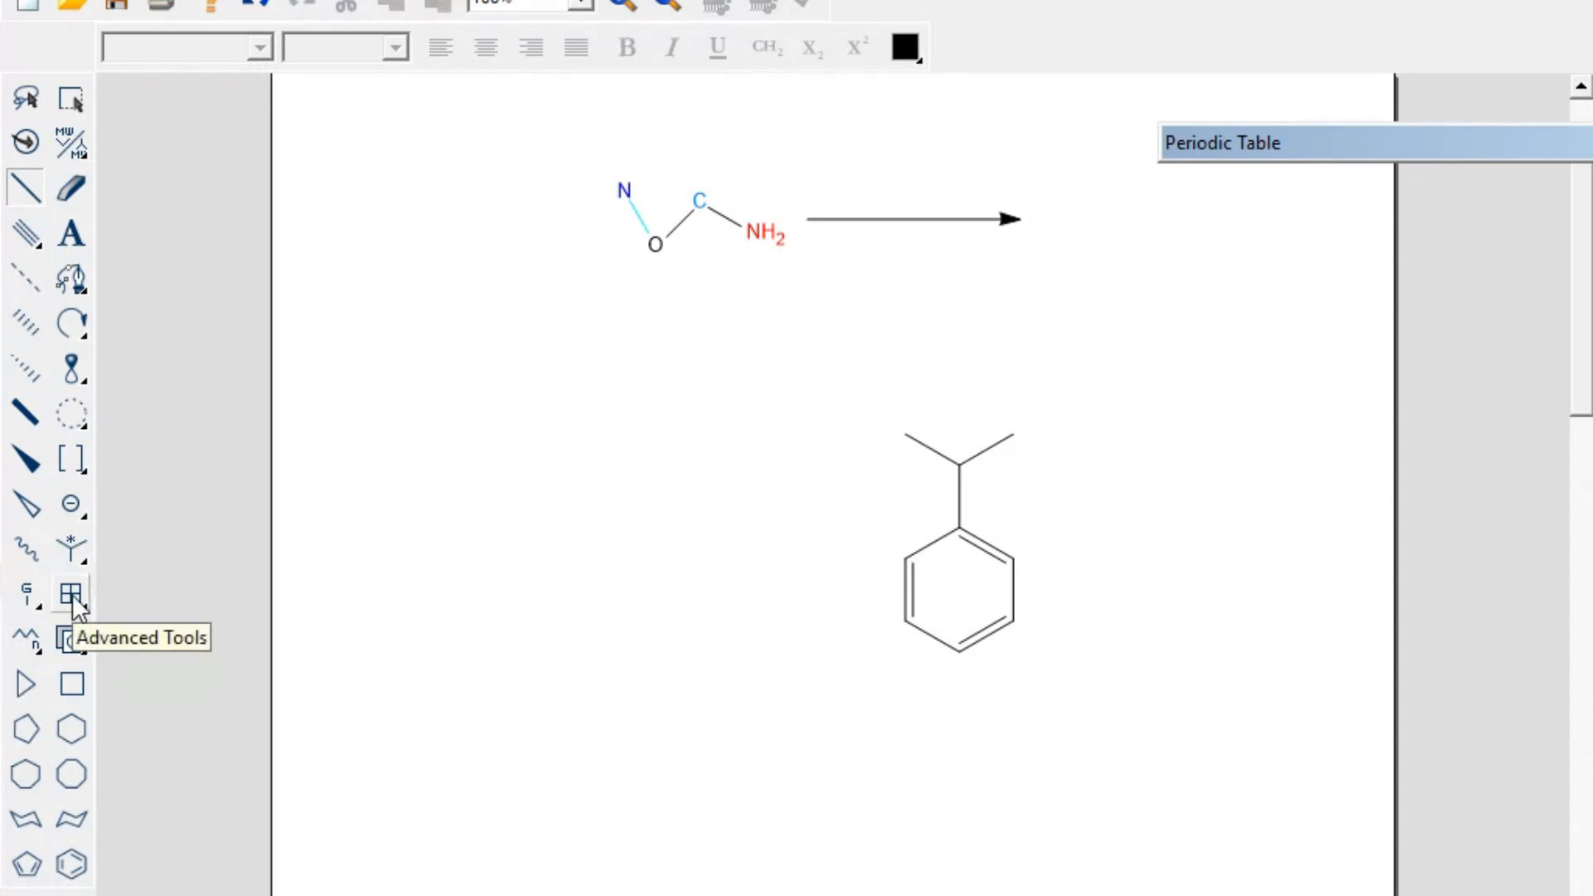
- Add a plain plus charge to the isopropyl branching carbon and a lone pair to the ring carbon below it
{"action": "left_click", "coordinate": [70, 516]}
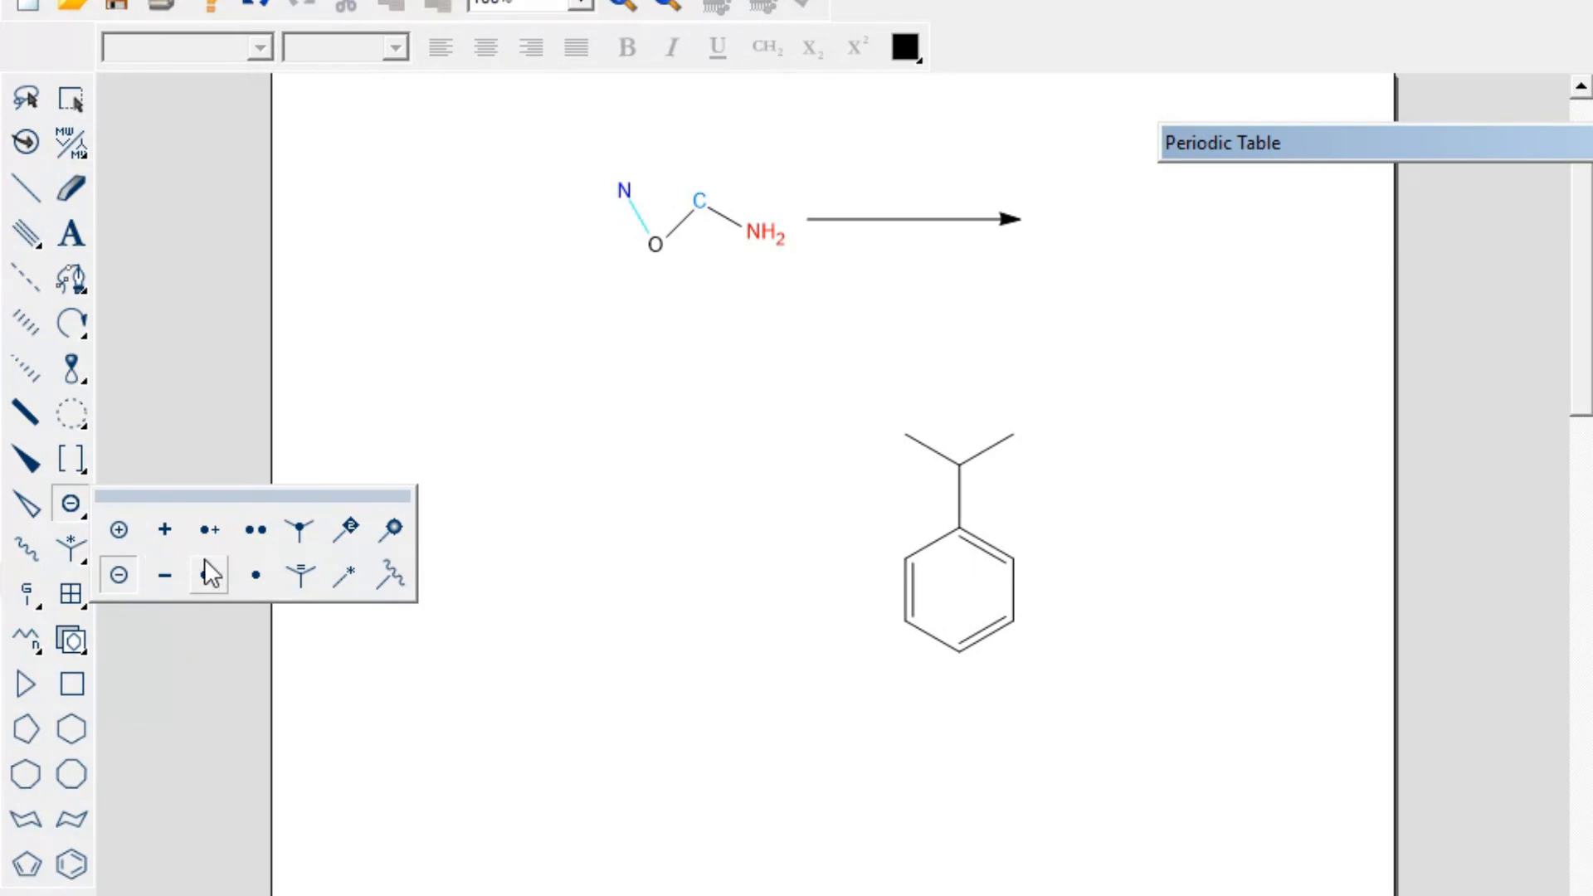
{"action": "left_click", "coordinate": [165, 529]}
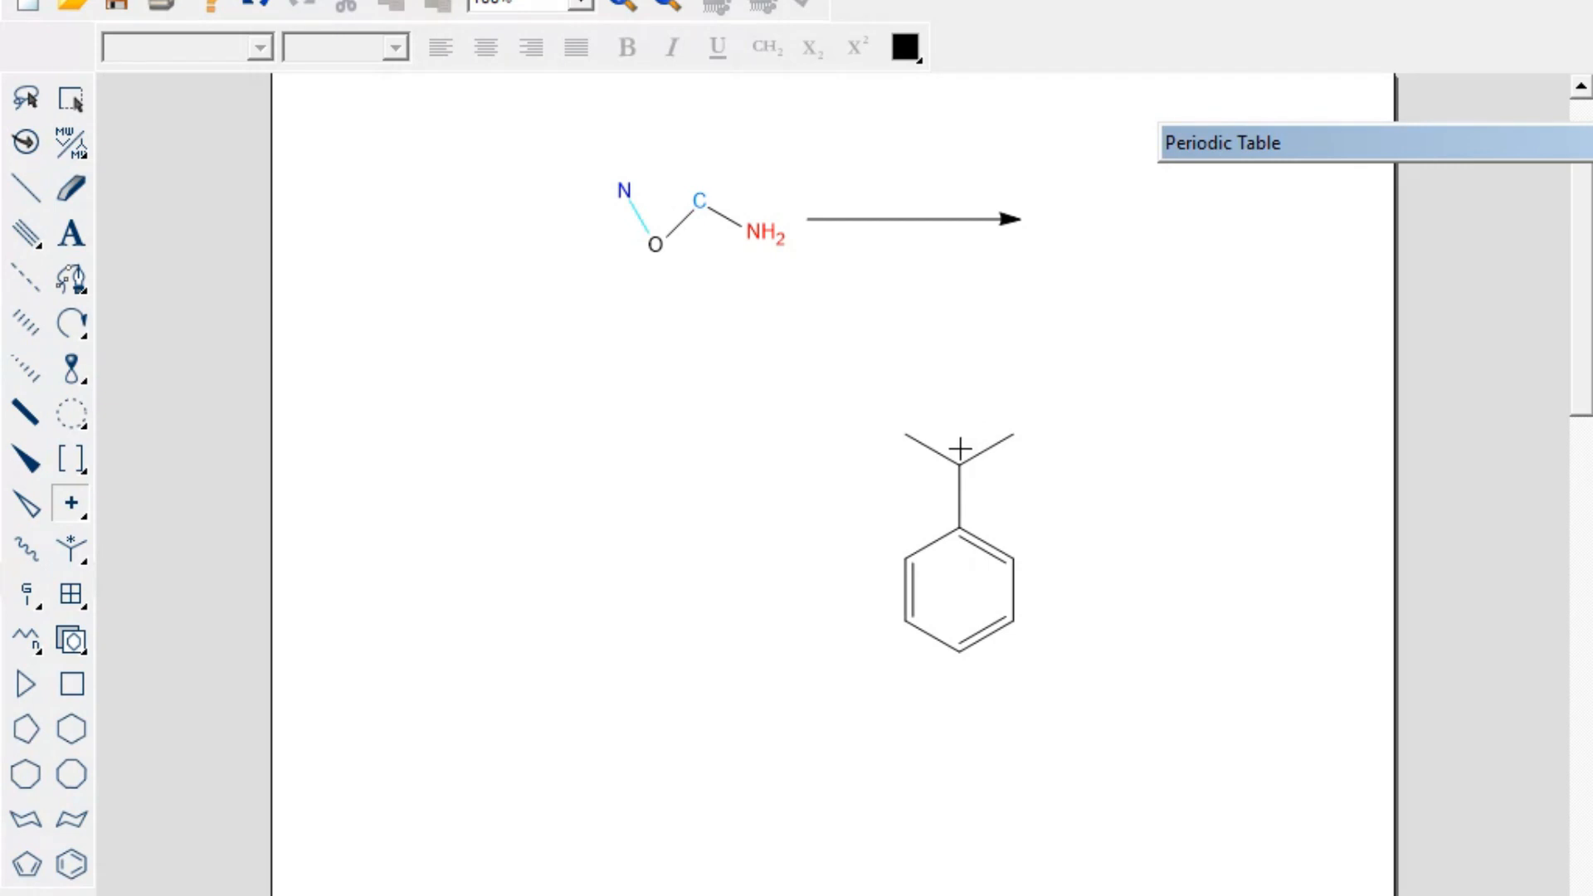
{"action": "left_click", "coordinate": [959, 461]}
{"action": "left_click", "coordinate": [71, 500]}
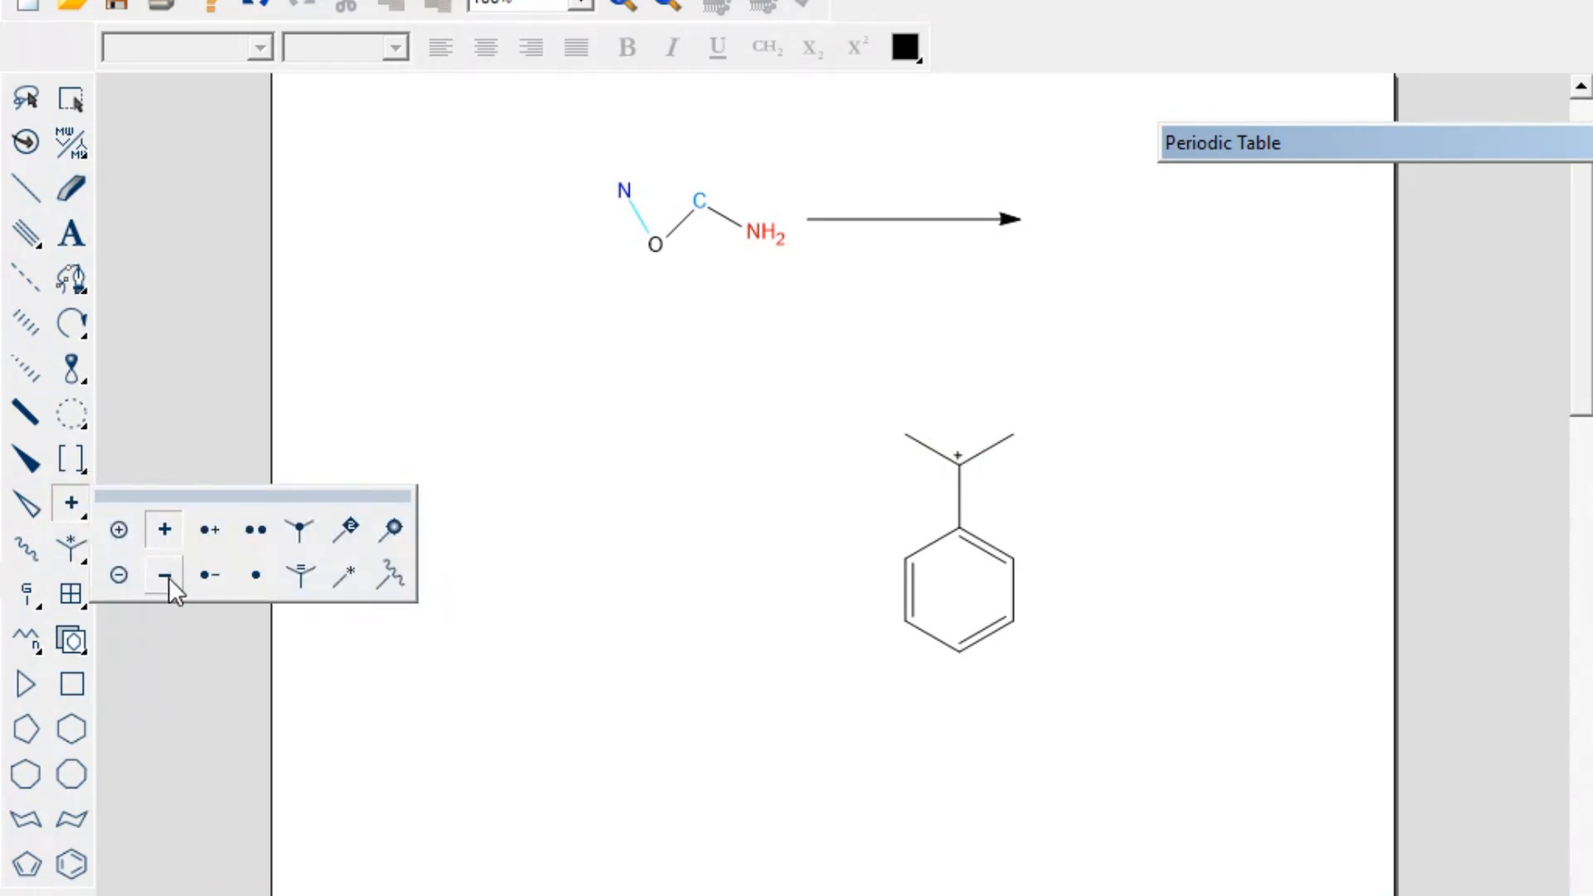
{"action": "left_click", "coordinate": [254, 530]}
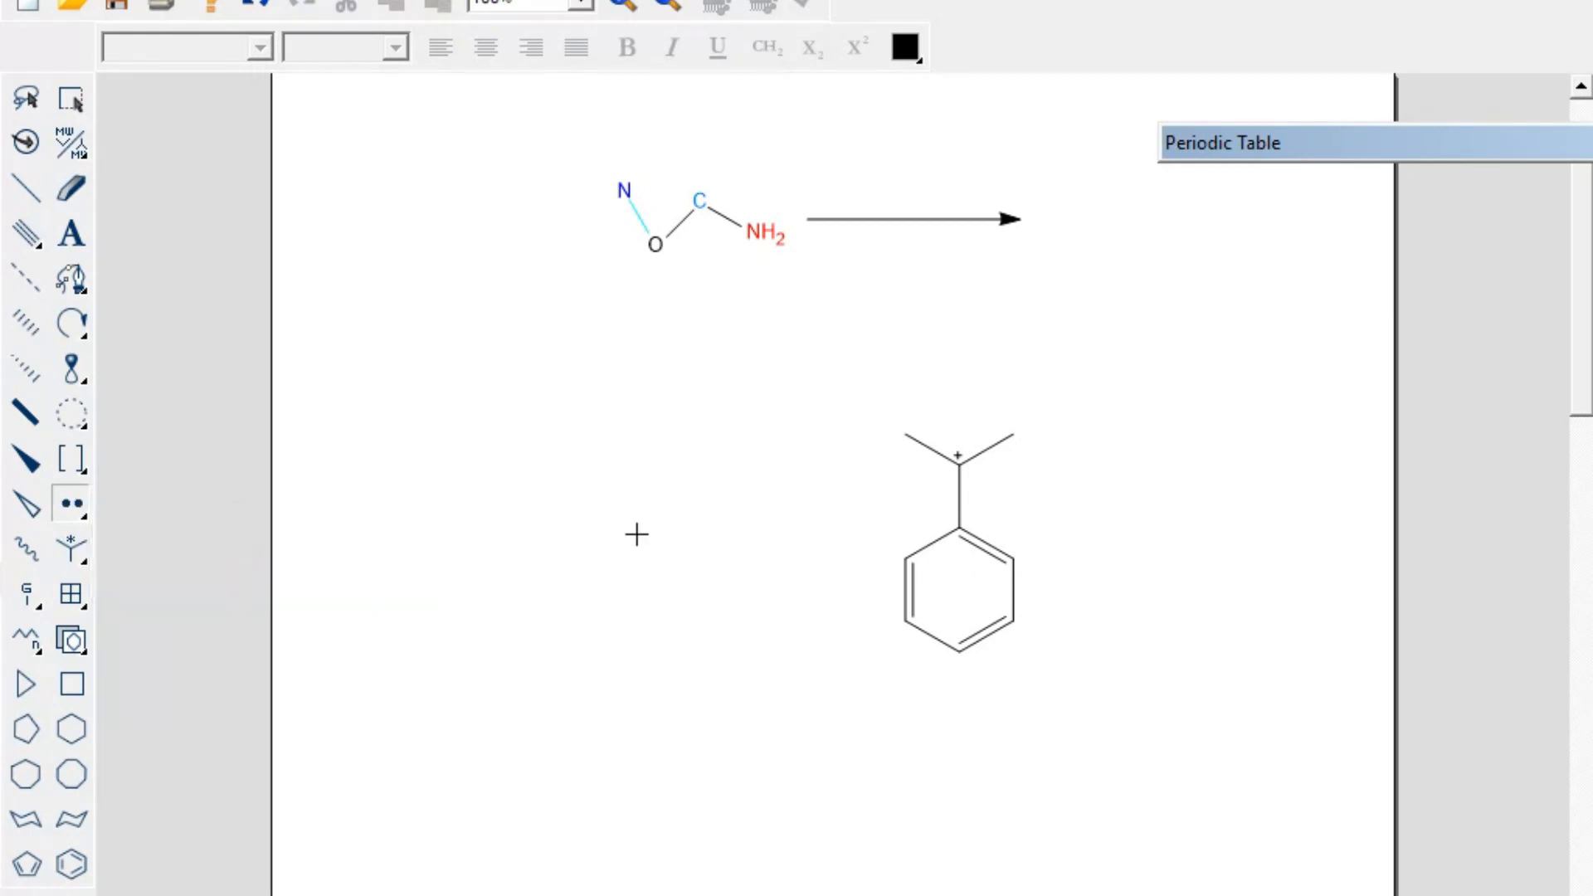
{"action": "left_click", "coordinate": [946, 525]}
- Add circled minus charges to the ring's upper right, lower right and bottom carbons
{"action": "left_click", "coordinate": [80, 506]}
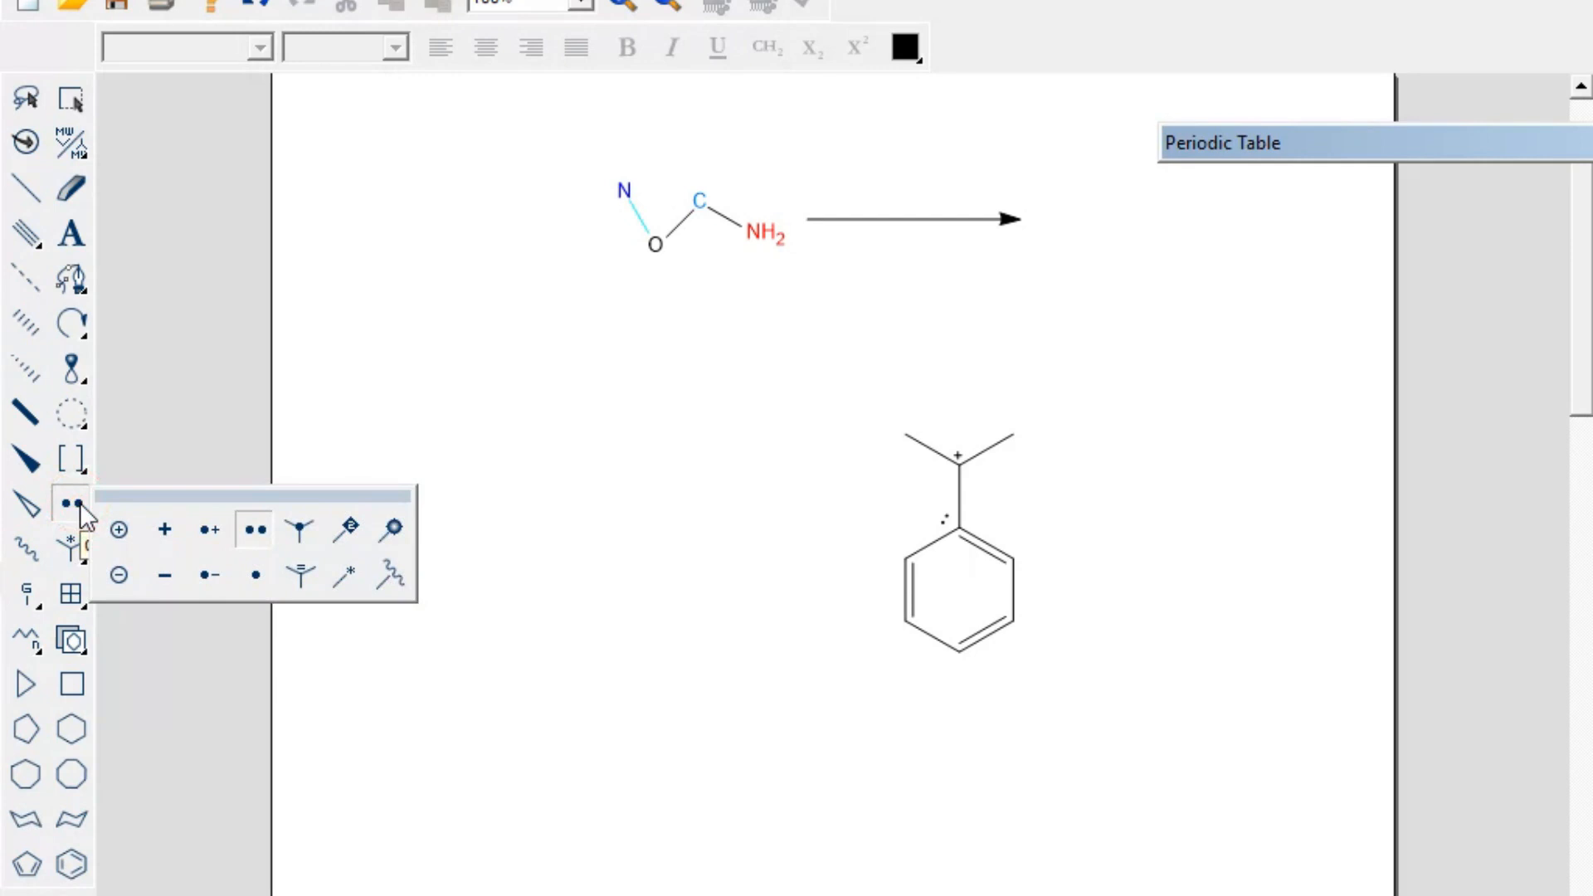
{"action": "left_click", "coordinate": [118, 573]}
{"action": "left_click", "coordinate": [1013, 550]}
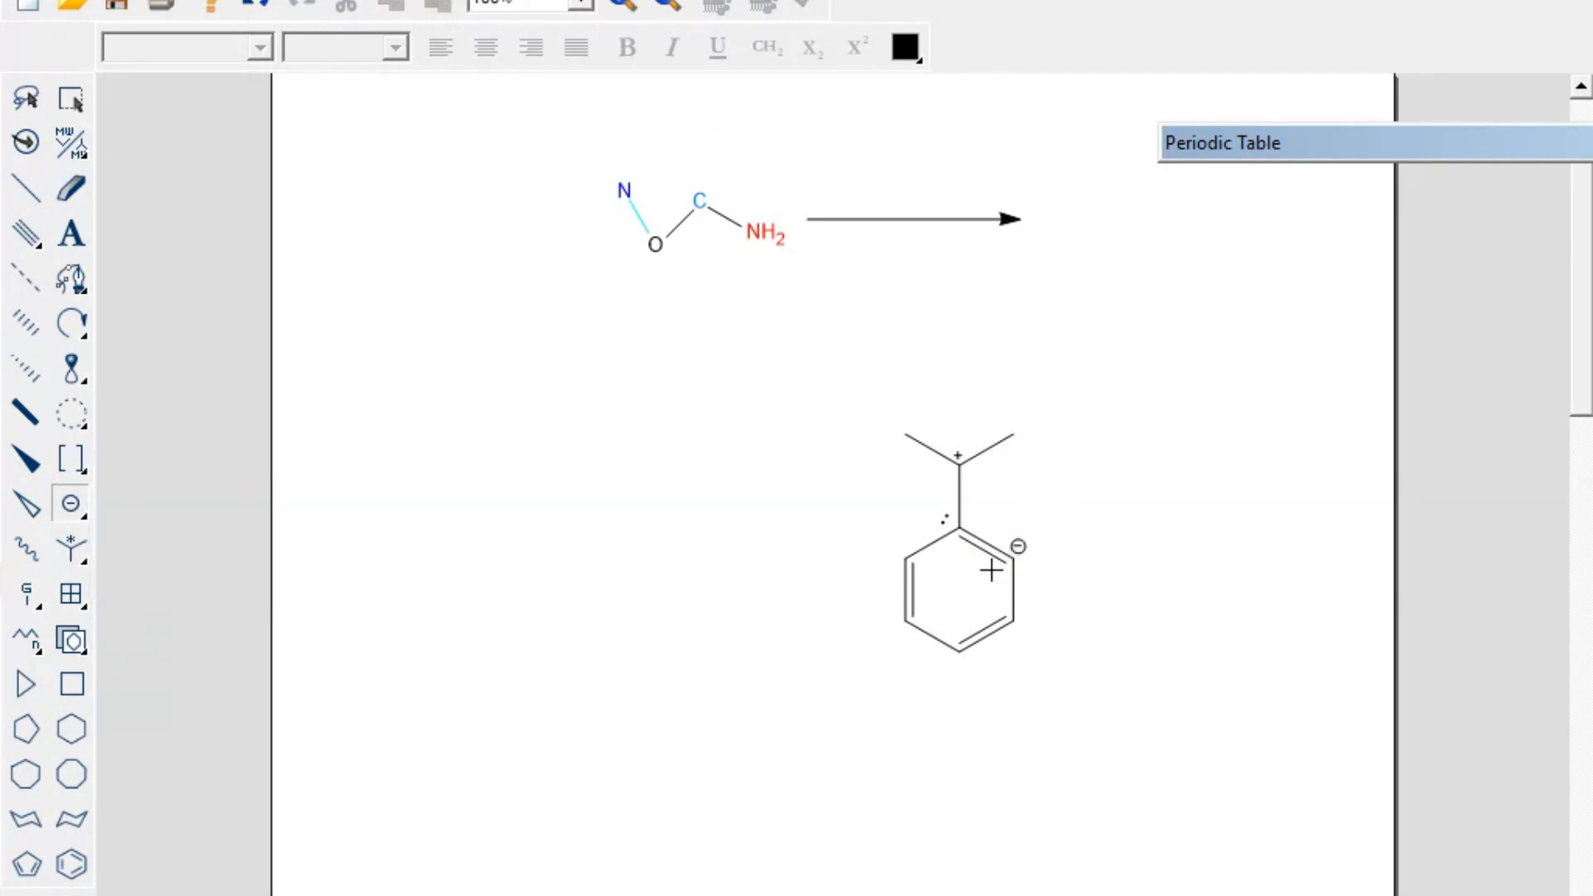
{"action": "left_click", "coordinate": [1022, 628]}
{"action": "left_click", "coordinate": [960, 649]}
- Erase the circled minus charges, the lone pair and the plus charge from the isopropylbenzene structure
{"action": "left_click", "coordinate": [71, 188]}
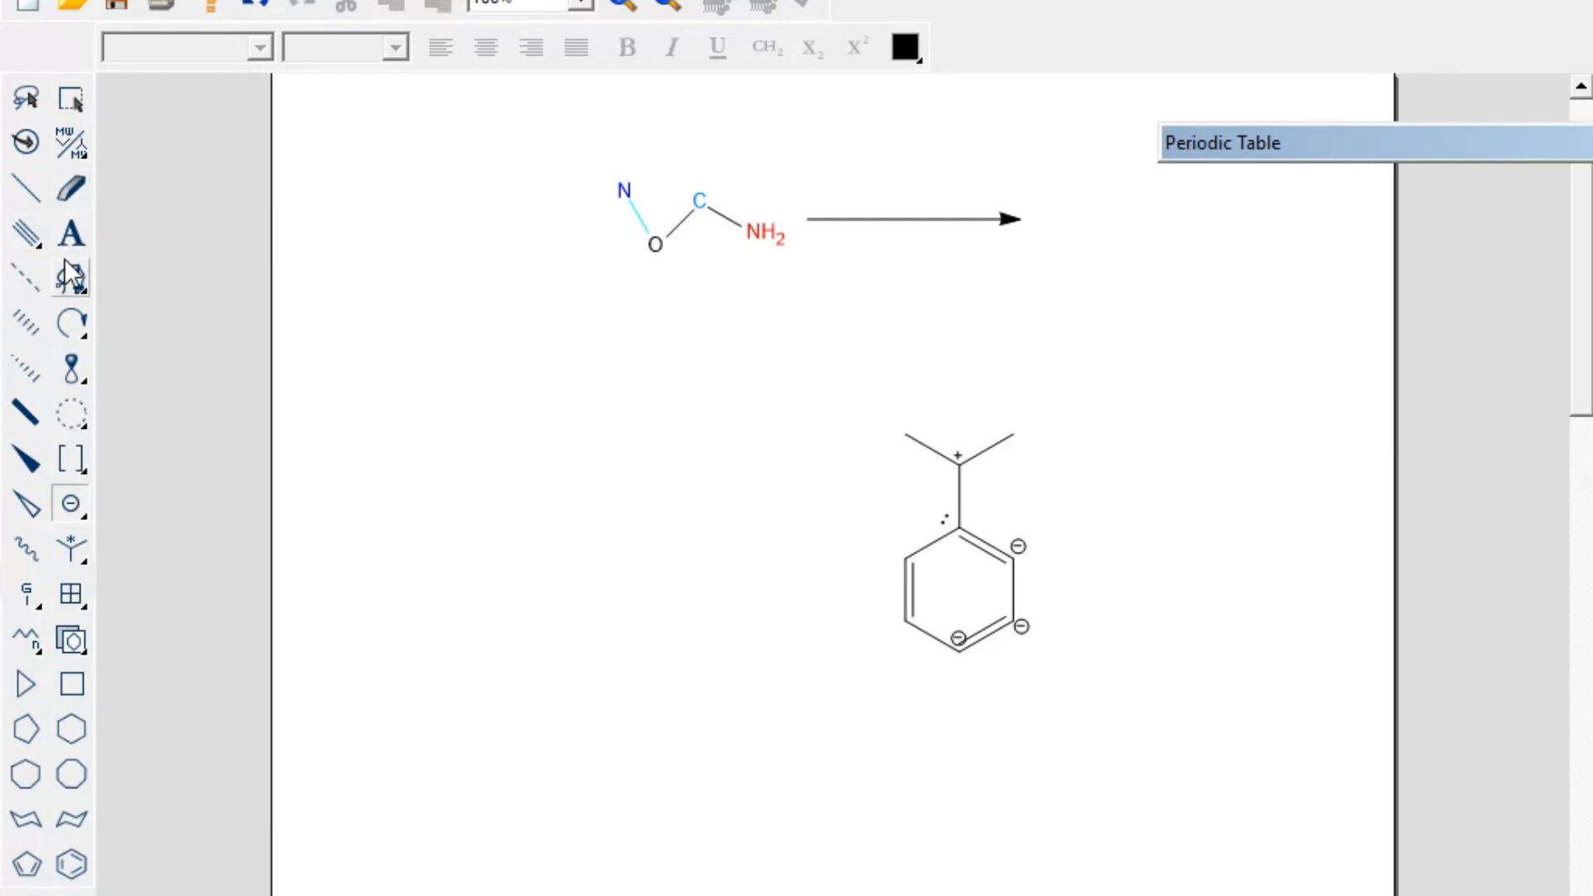
{"action": "left_click", "coordinate": [958, 638]}
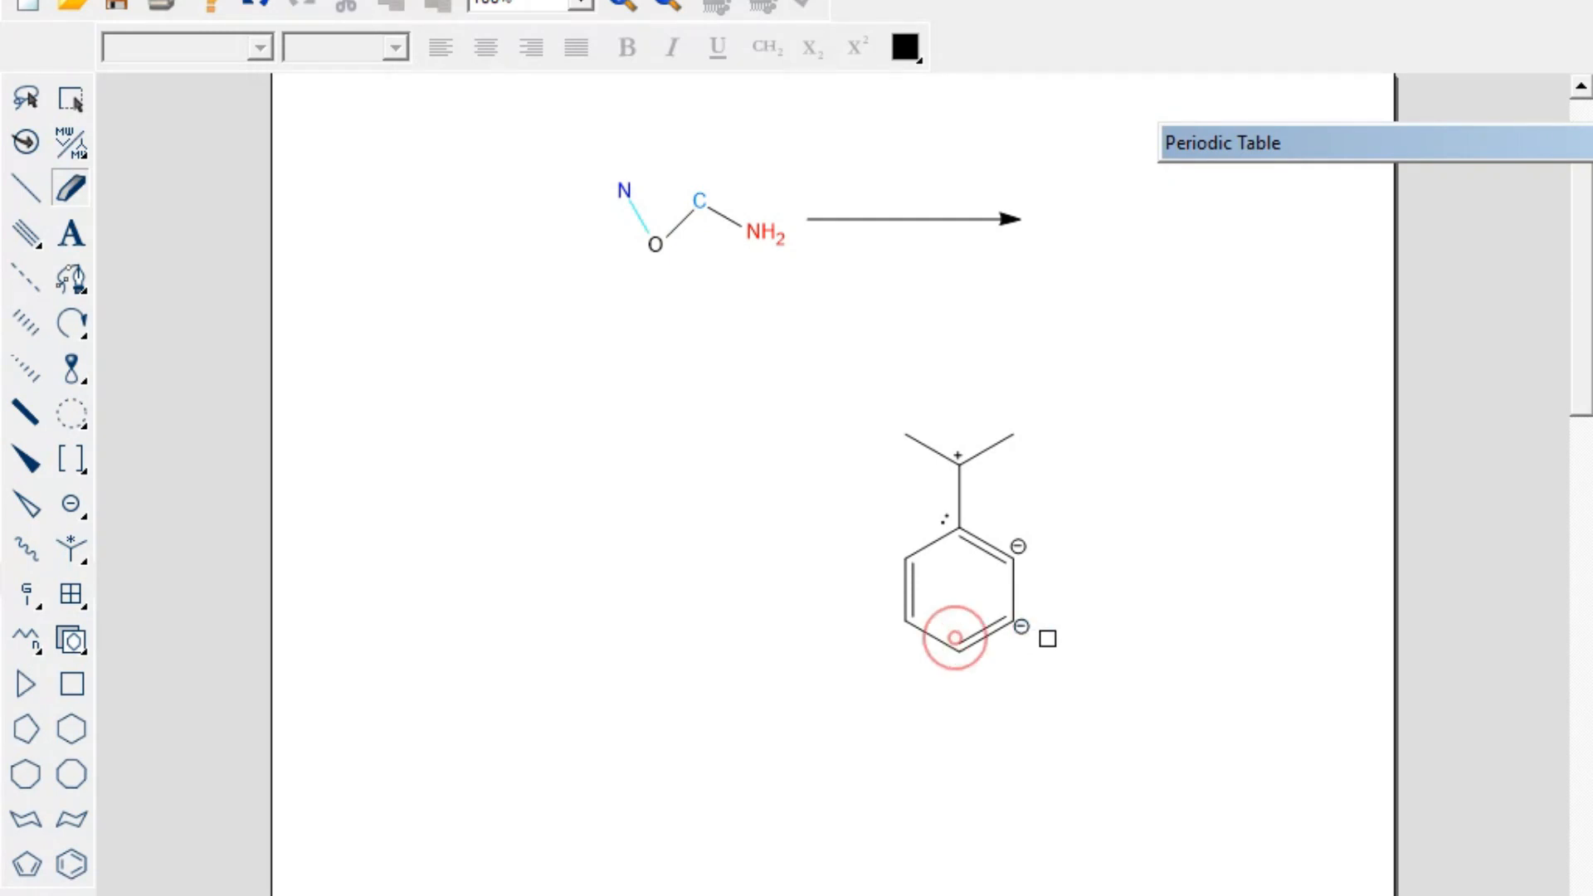
{"action": "left_click", "coordinate": [1022, 626]}
{"action": "left_click", "coordinate": [1018, 546]}
{"action": "left_click", "coordinate": [940, 521]}
{"action": "left_click", "coordinate": [958, 454]}
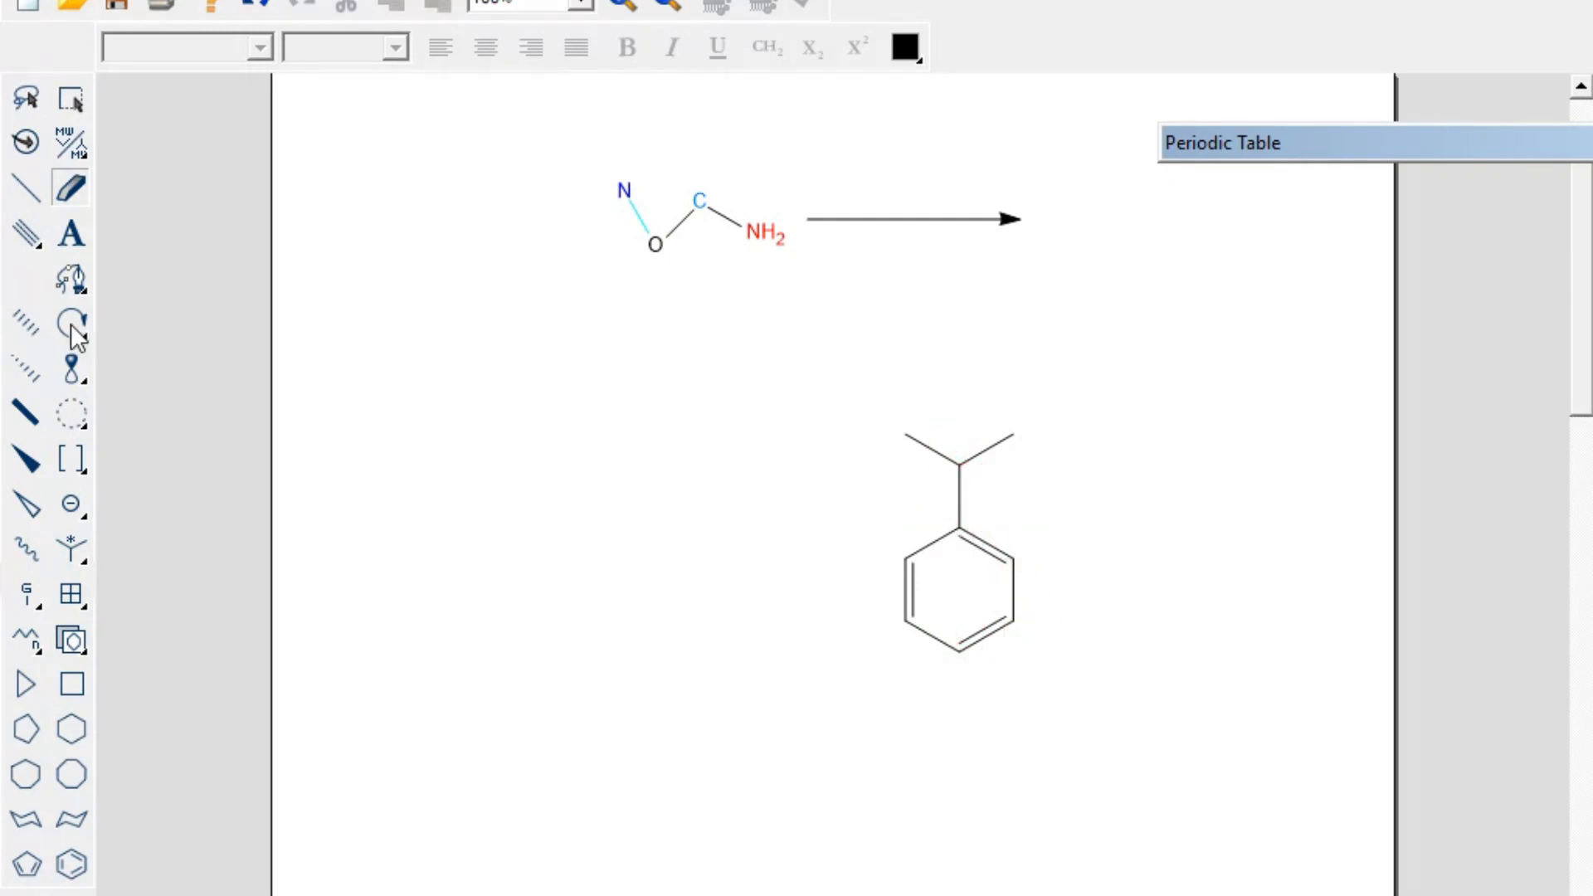
{"action": "left_click", "coordinate": [79, 400]}
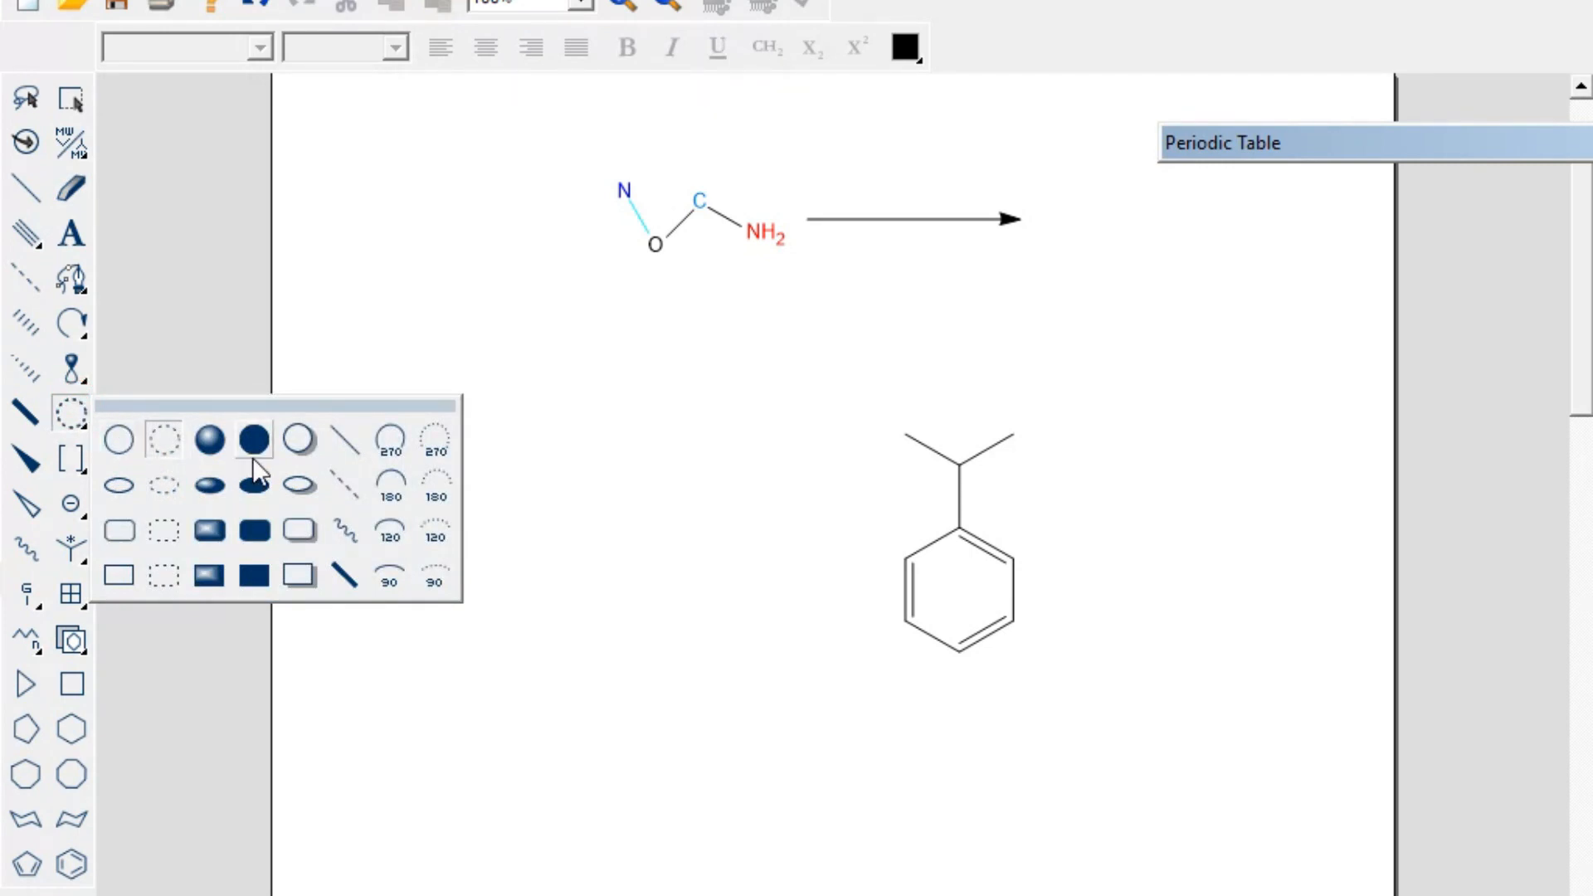
{"action": "left_click", "coordinate": [344, 440]}
- Place an unshaded circular s orbital just above the isopropyl group
{"action": "left_click", "coordinate": [66, 371]}
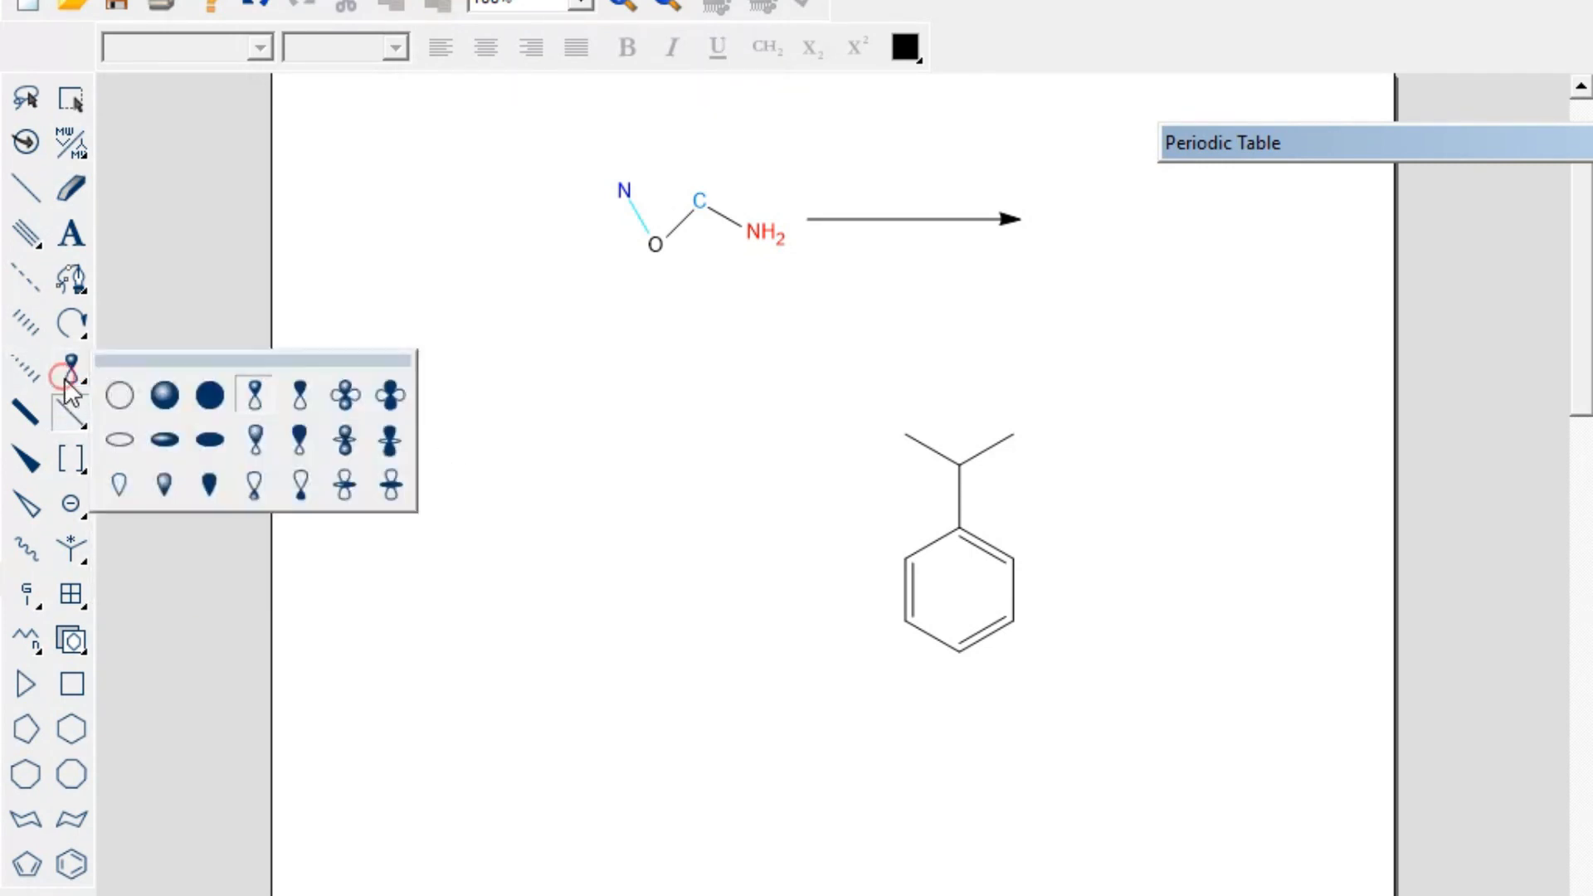
{"action": "left_click", "coordinate": [63, 377]}
{"action": "left_click", "coordinate": [57, 380]}
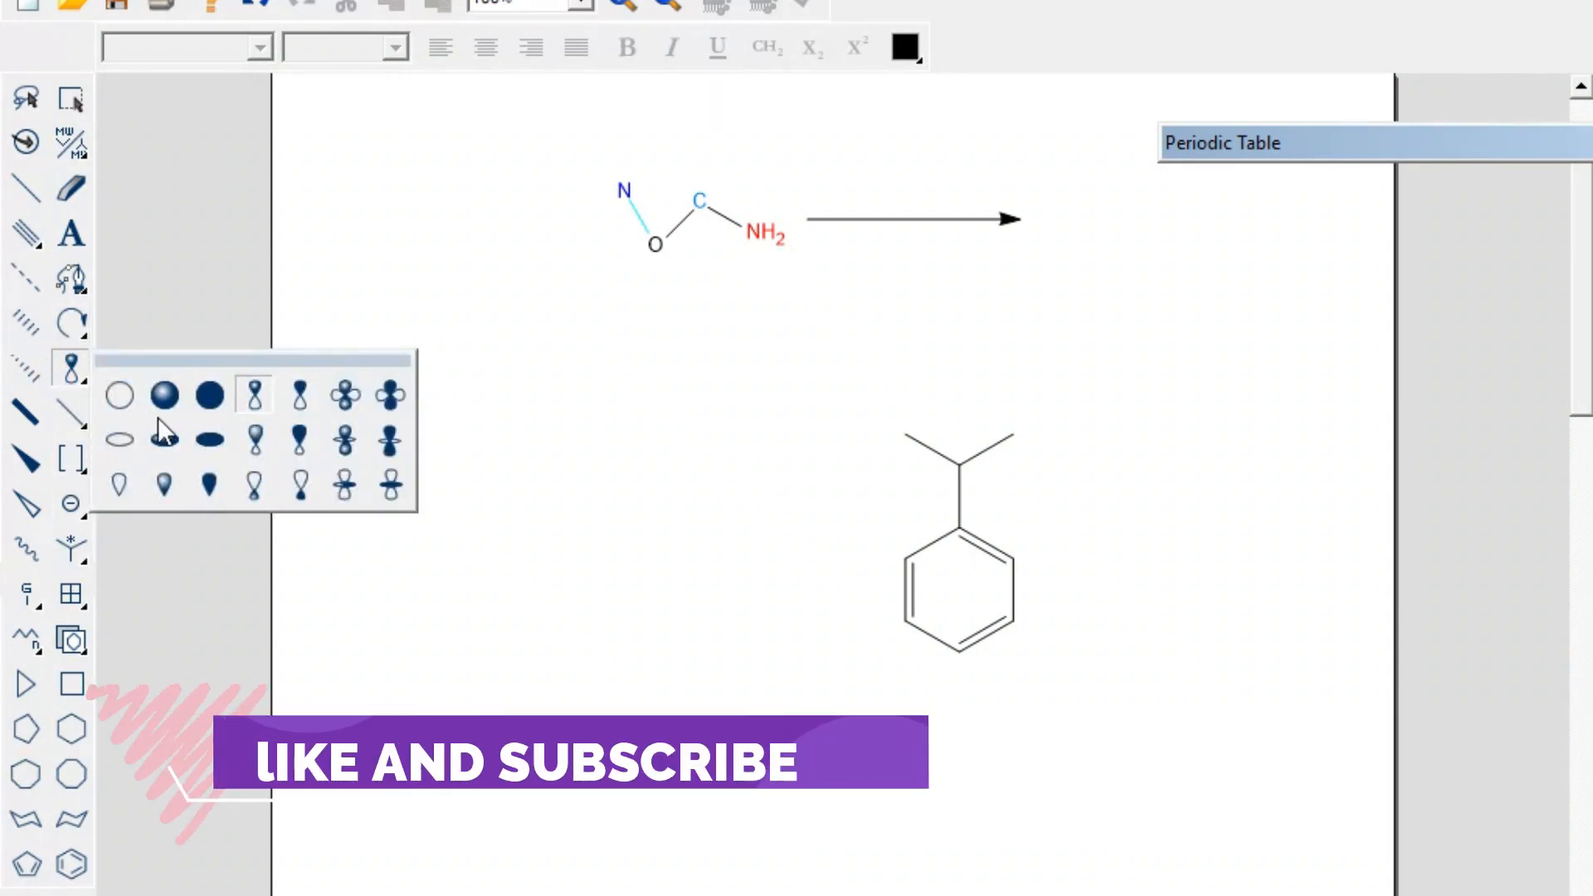
{"action": "left_click", "coordinate": [122, 400]}
{"action": "left_click", "coordinate": [973, 413]}
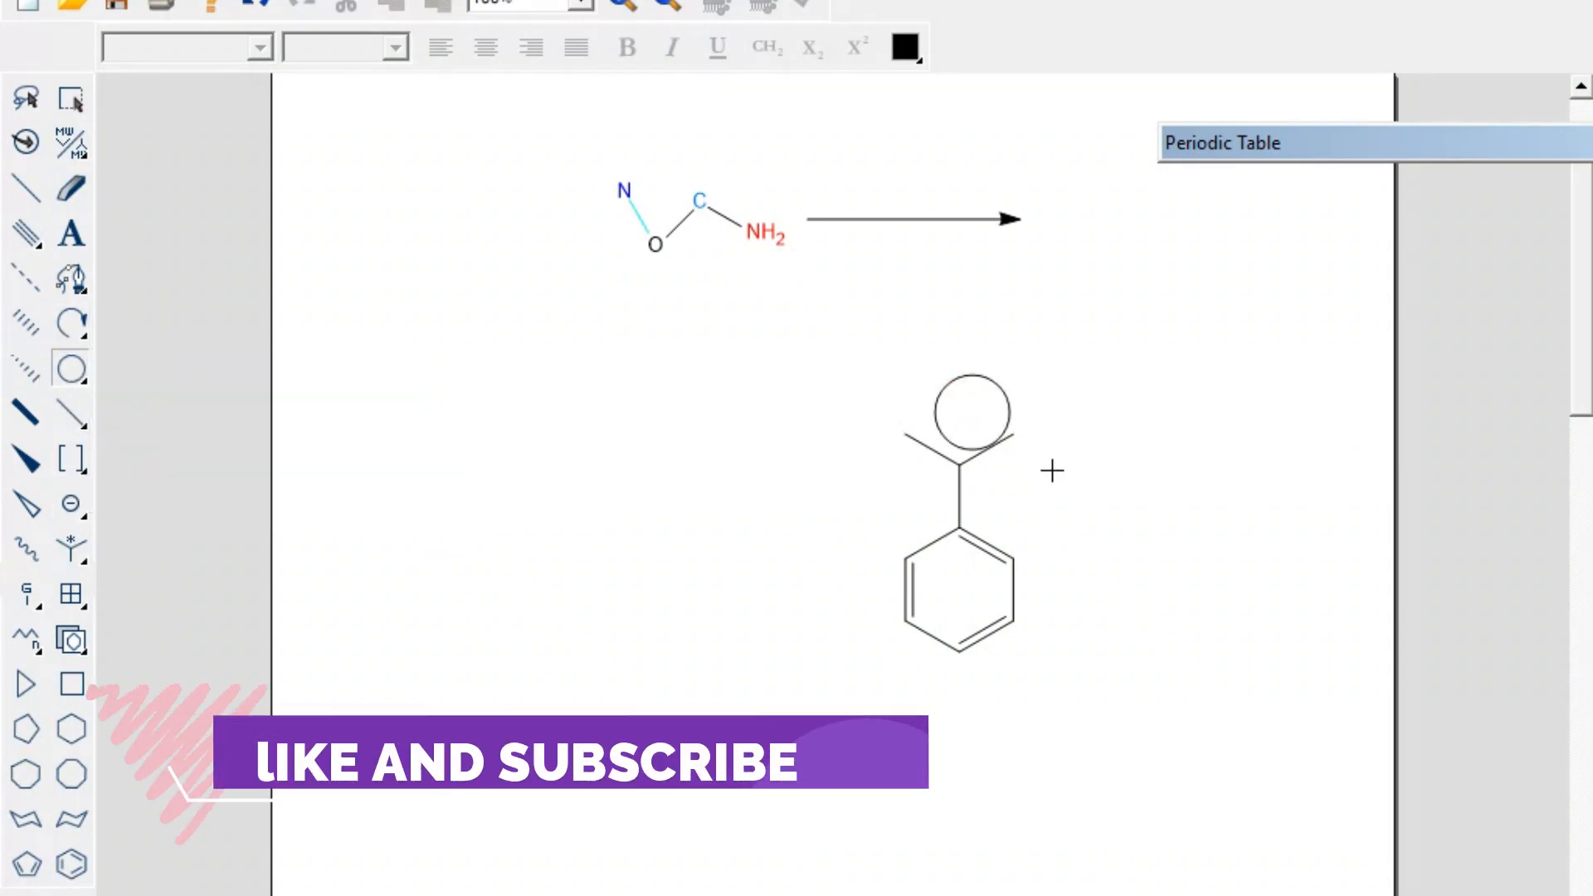
- Move the circular orbital over the right methyl branch of the isopropyl group and delete it
{"action": "left_click", "coordinate": [71, 98]}
{"action": "left_click", "coordinate": [1182, 381]}
{"action": "left_click", "coordinate": [1000, 388]}
{"action": "left_click_drag", "start_coordinate": [978, 420], "coordinate": [1009, 454]}
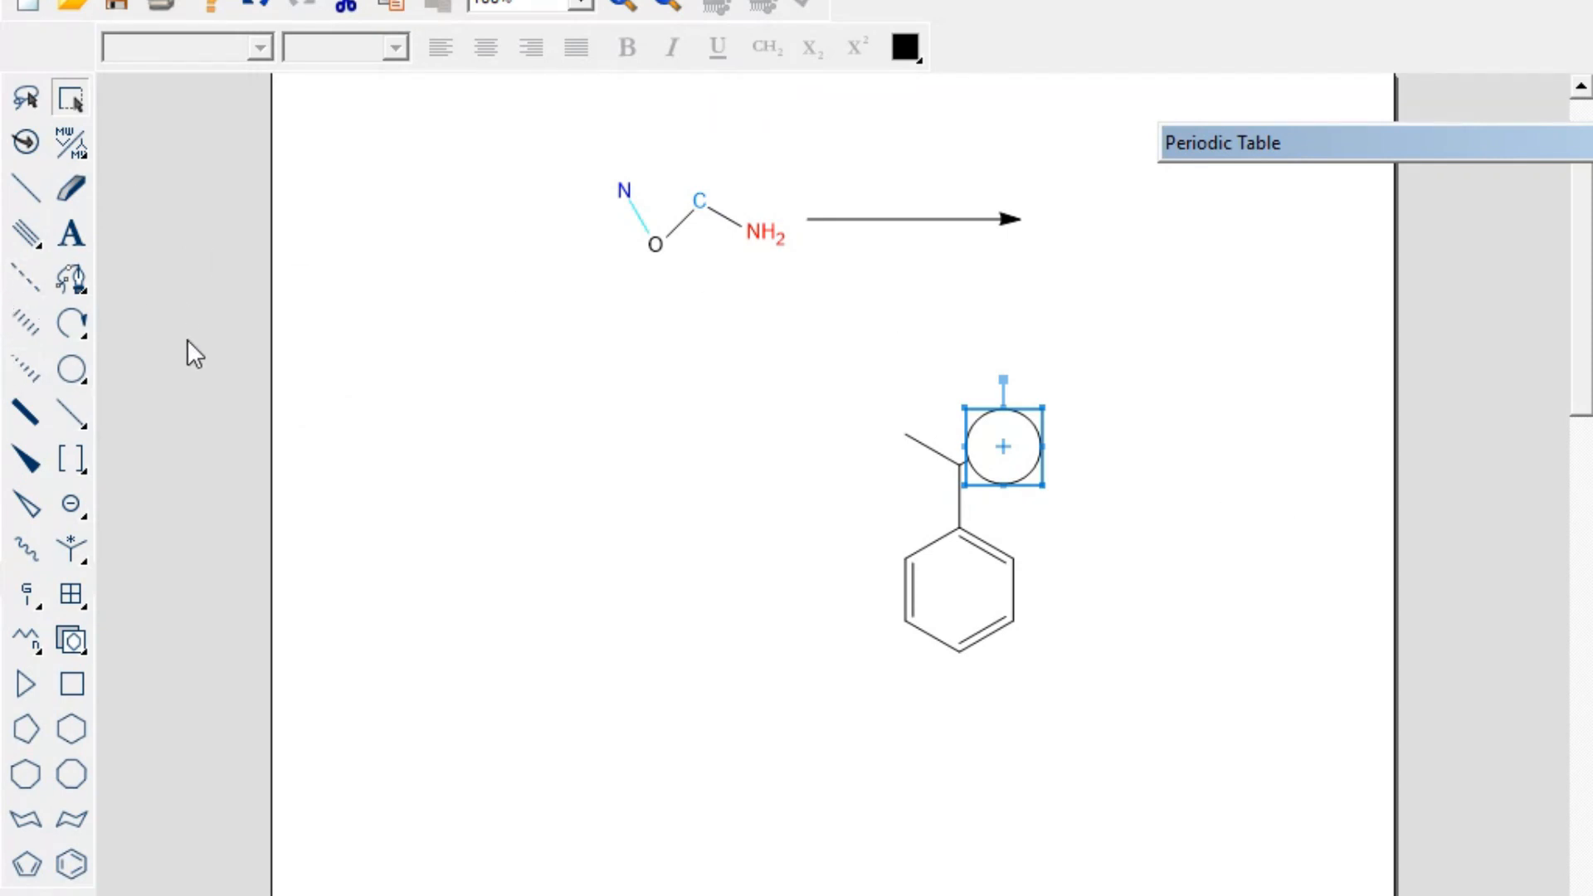
{"action": "key", "text": "Delete"}
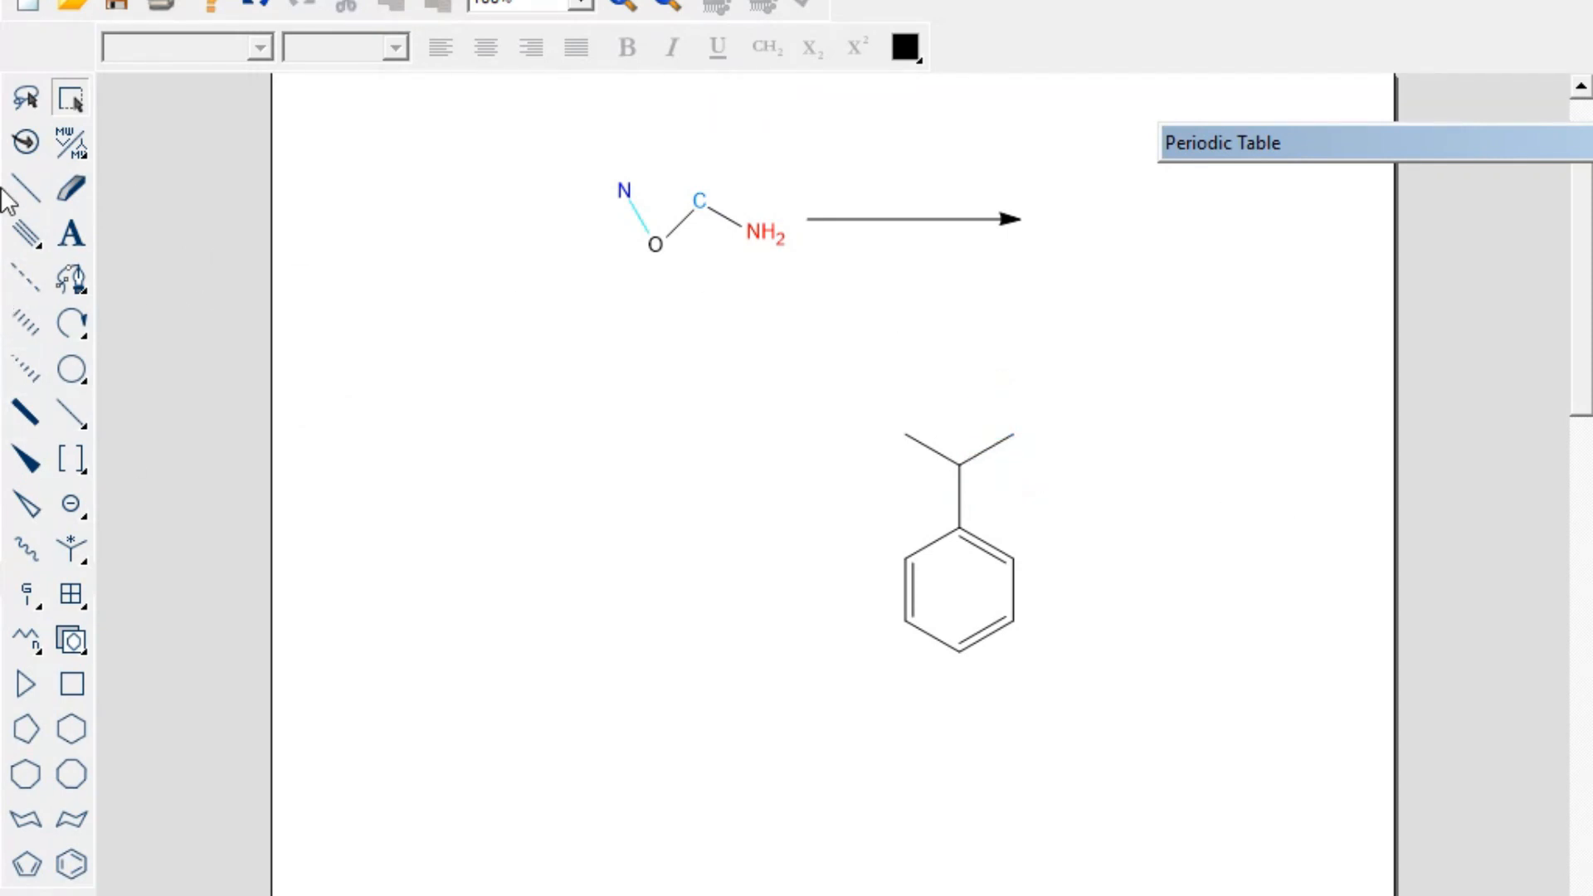
{"action": "left_click", "coordinate": [78, 370]}
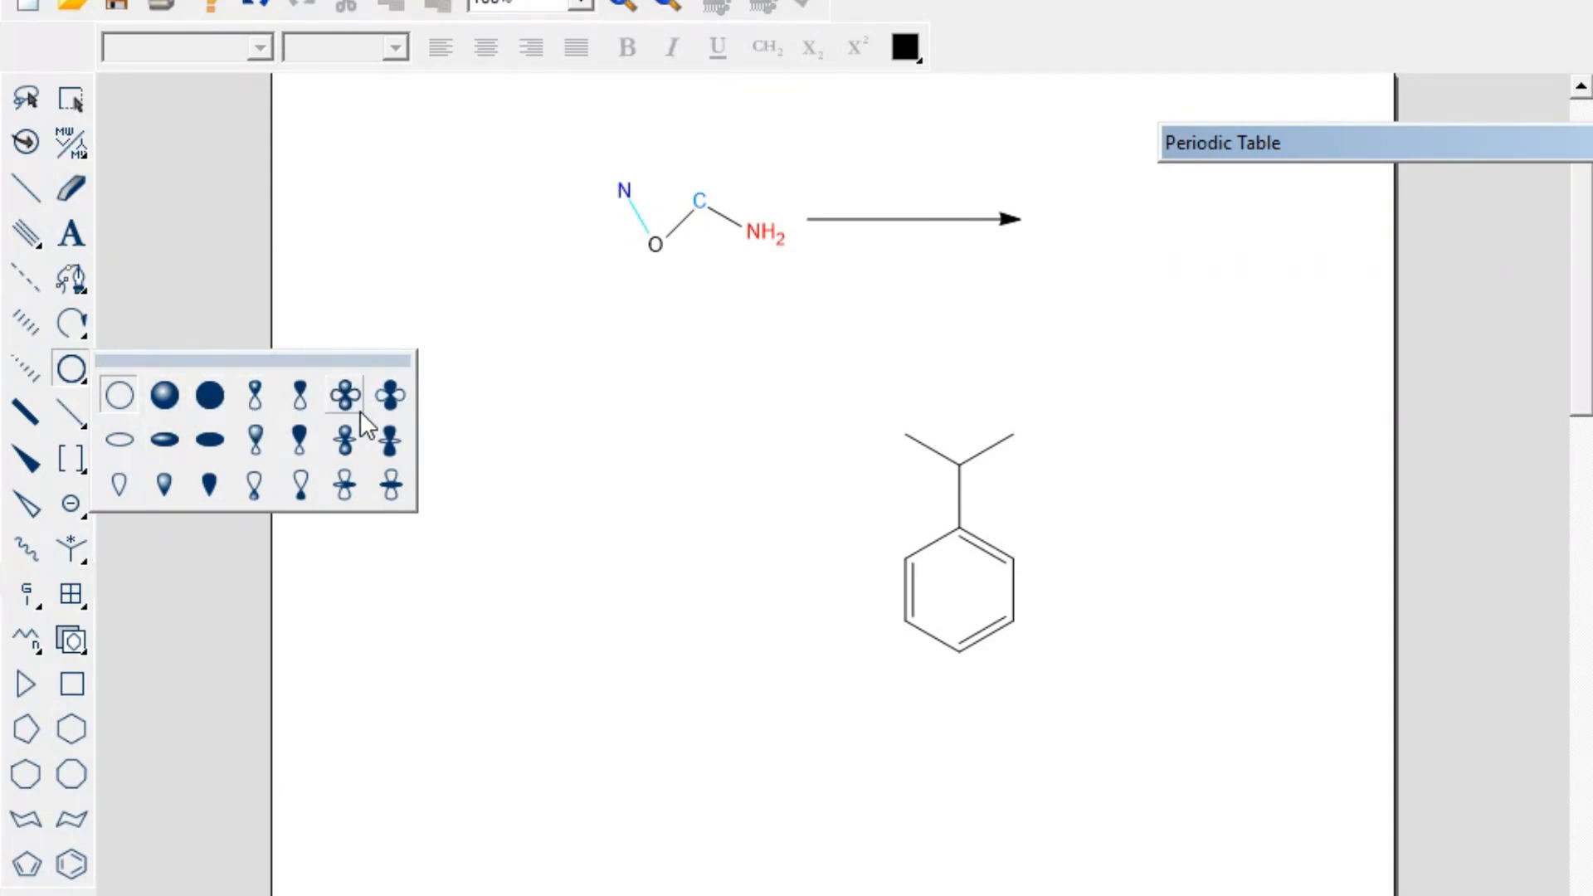
{"action": "left_click", "coordinate": [361, 491]}
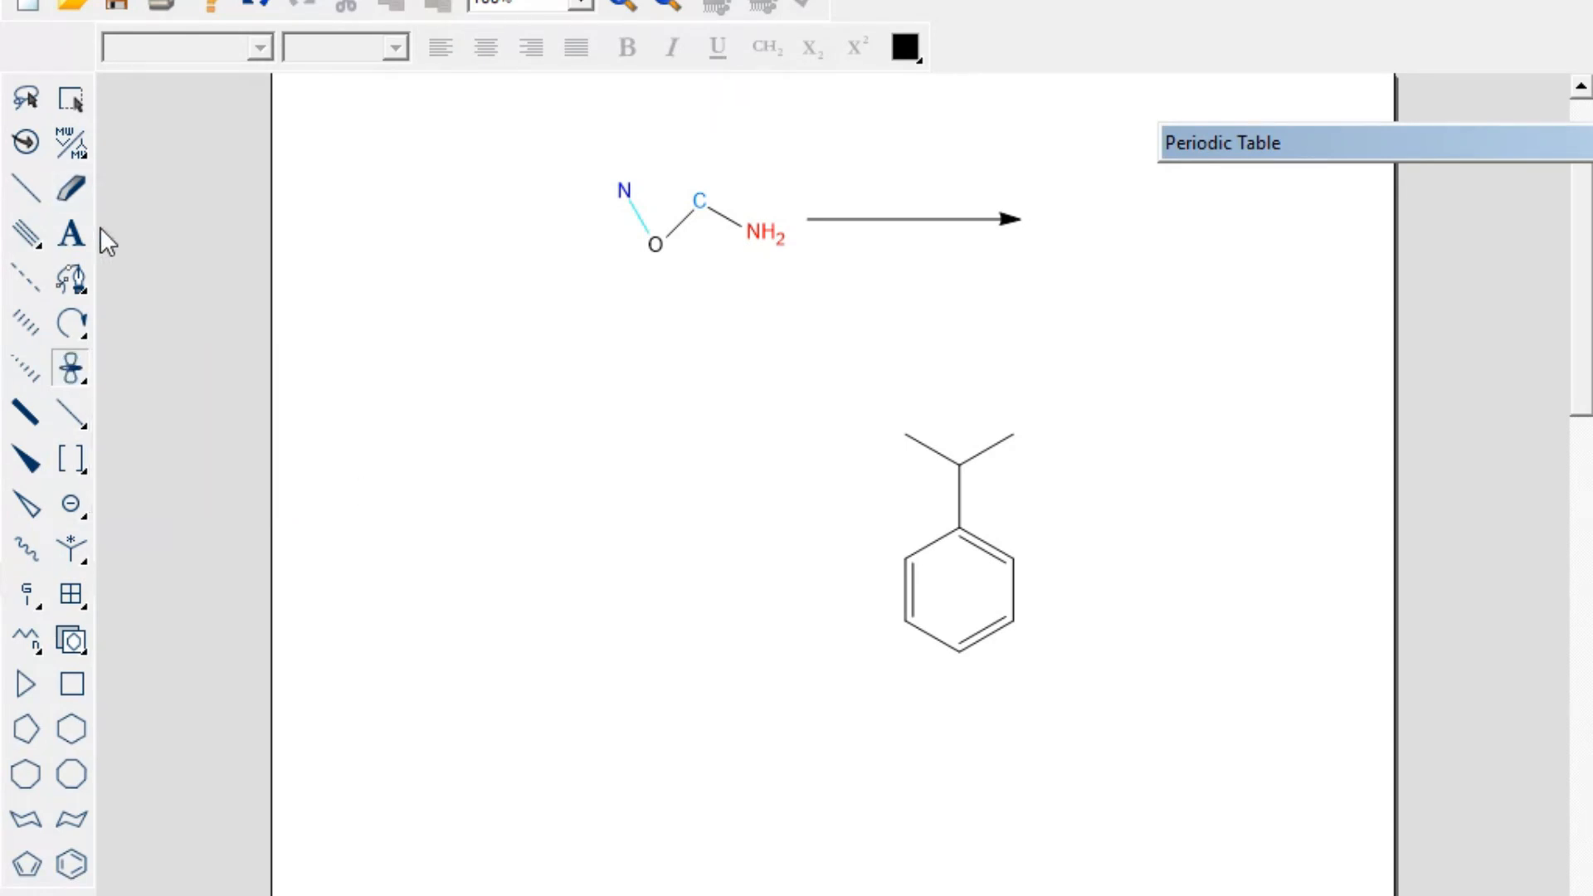
- Draw two freehand curves beside the isopropylbenzene with the Pen tool, and delete both with a Marquee selection
{"action": "left_click_drag", "start_coordinate": [73, 270], "coordinate": [117, 295]}
{"action": "mouse_move", "coordinate": [423, 481]}
{"action": "left_mouse_down"}
{"action": "mouse_move", "coordinate": [438, 370]}
{"action": "mouse_move", "coordinate": [480, 363]}
{"action": "mouse_move", "coordinate": [559, 412]}
{"action": "mouse_move", "coordinate": [590, 409]}
{"action": "mouse_move", "coordinate": [551, 430]}
{"action": "left_mouse_up"}
{"action": "left_click_drag", "start_coordinate": [704, 512], "coordinate": [621, 622]}
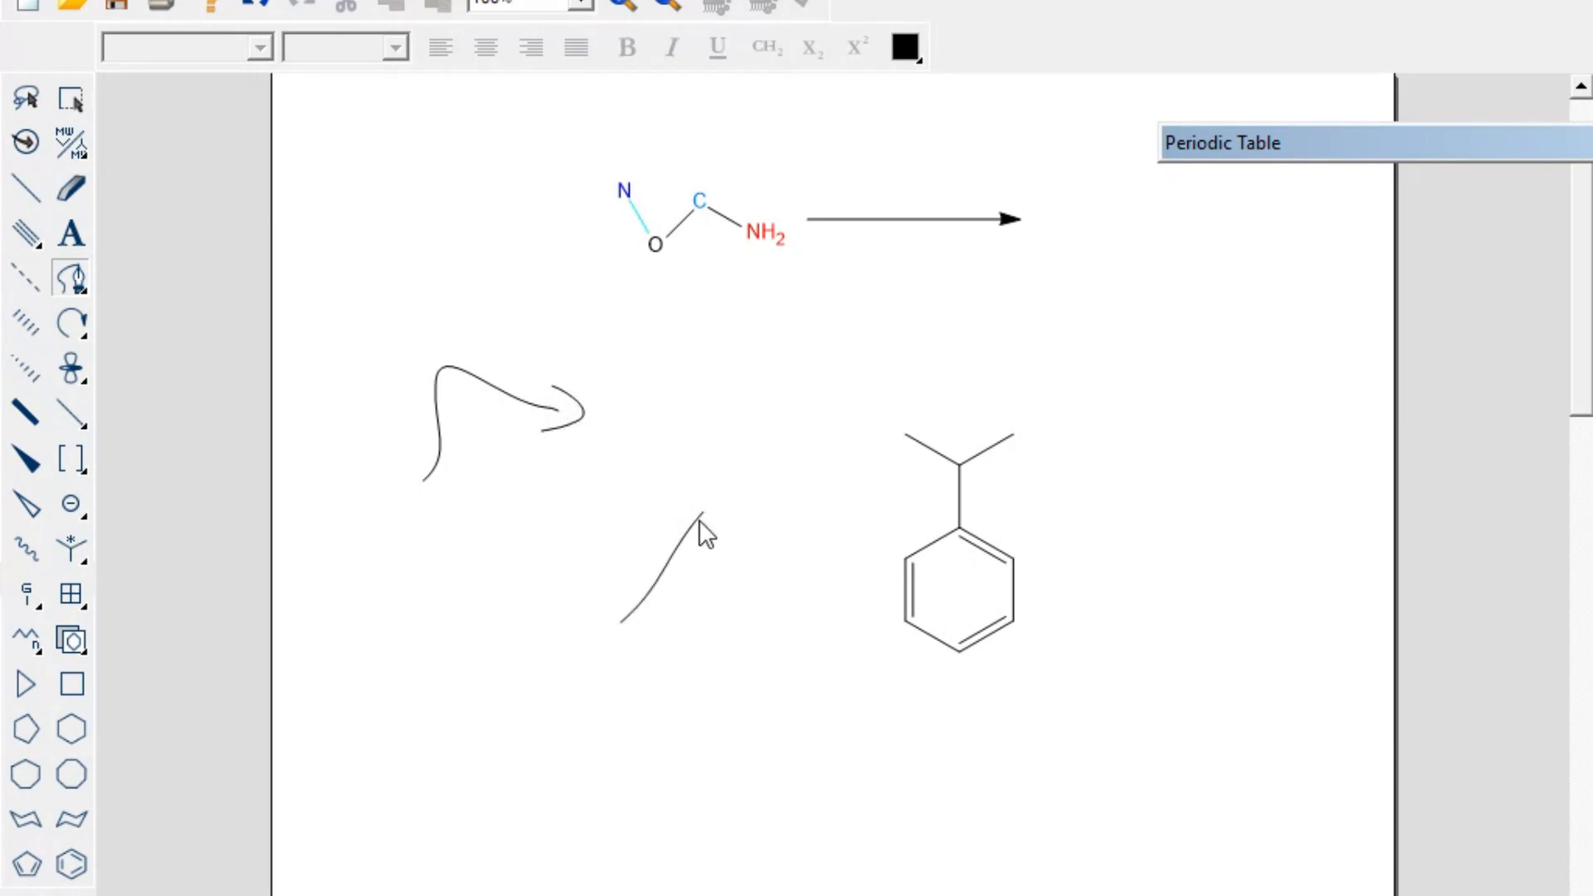
{"action": "left_click", "coordinate": [73, 96]}
{"action": "left_click_drag", "start_coordinate": [283, 290], "coordinate": [750, 714]}
{"action": "key", "text": "Delete"}
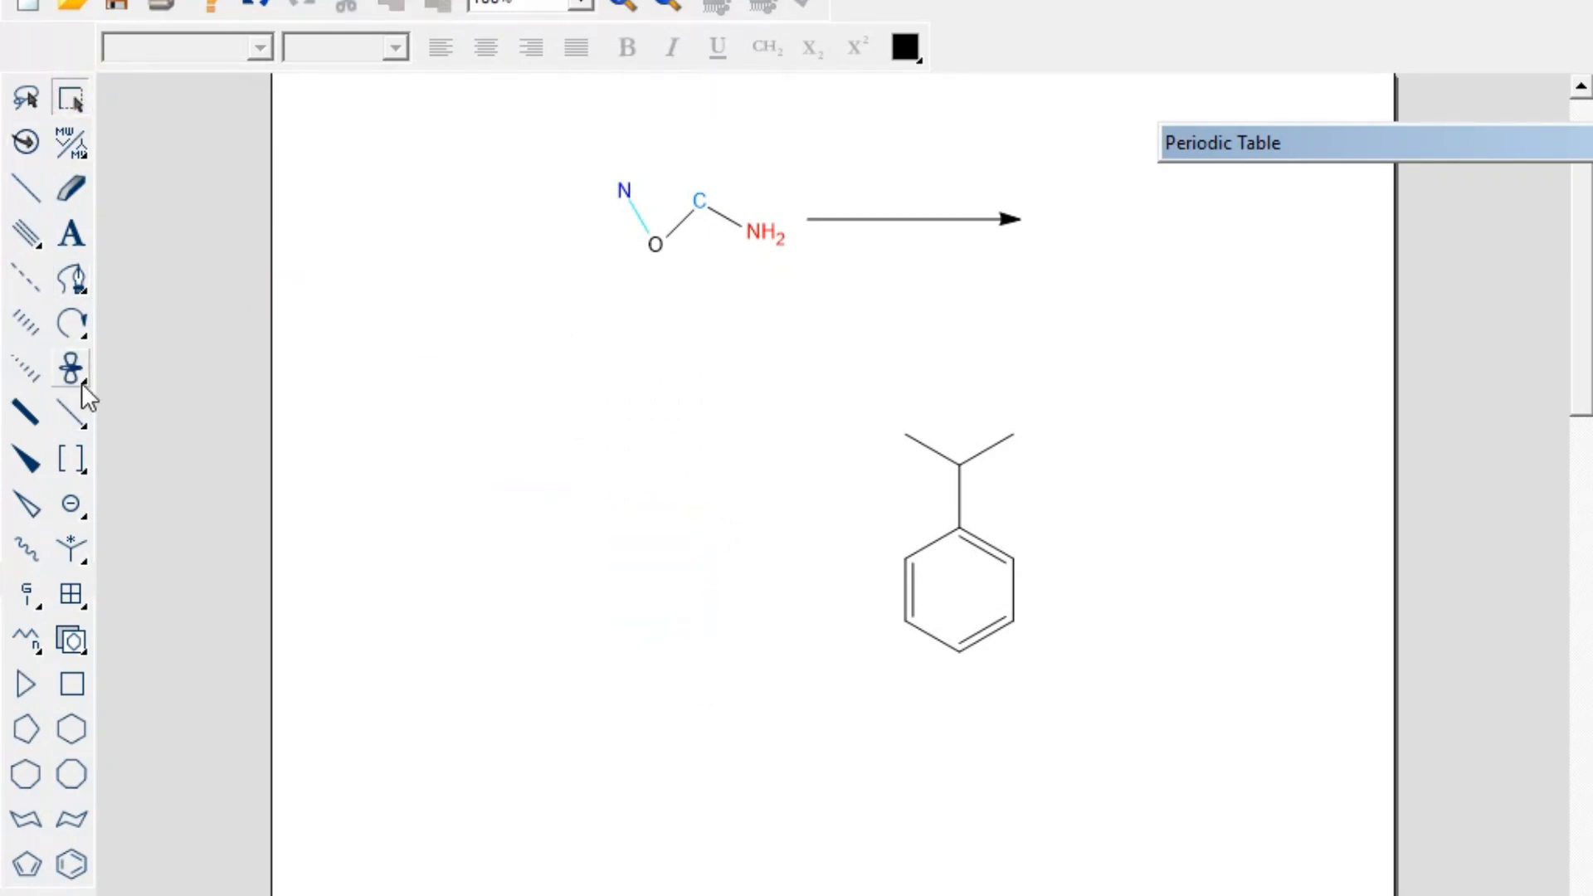
- Draw a star-like path of crossing straight segments to the left of the isopropylbenzene with the other Pen tool
{"action": "left_click", "coordinate": [73, 286]}
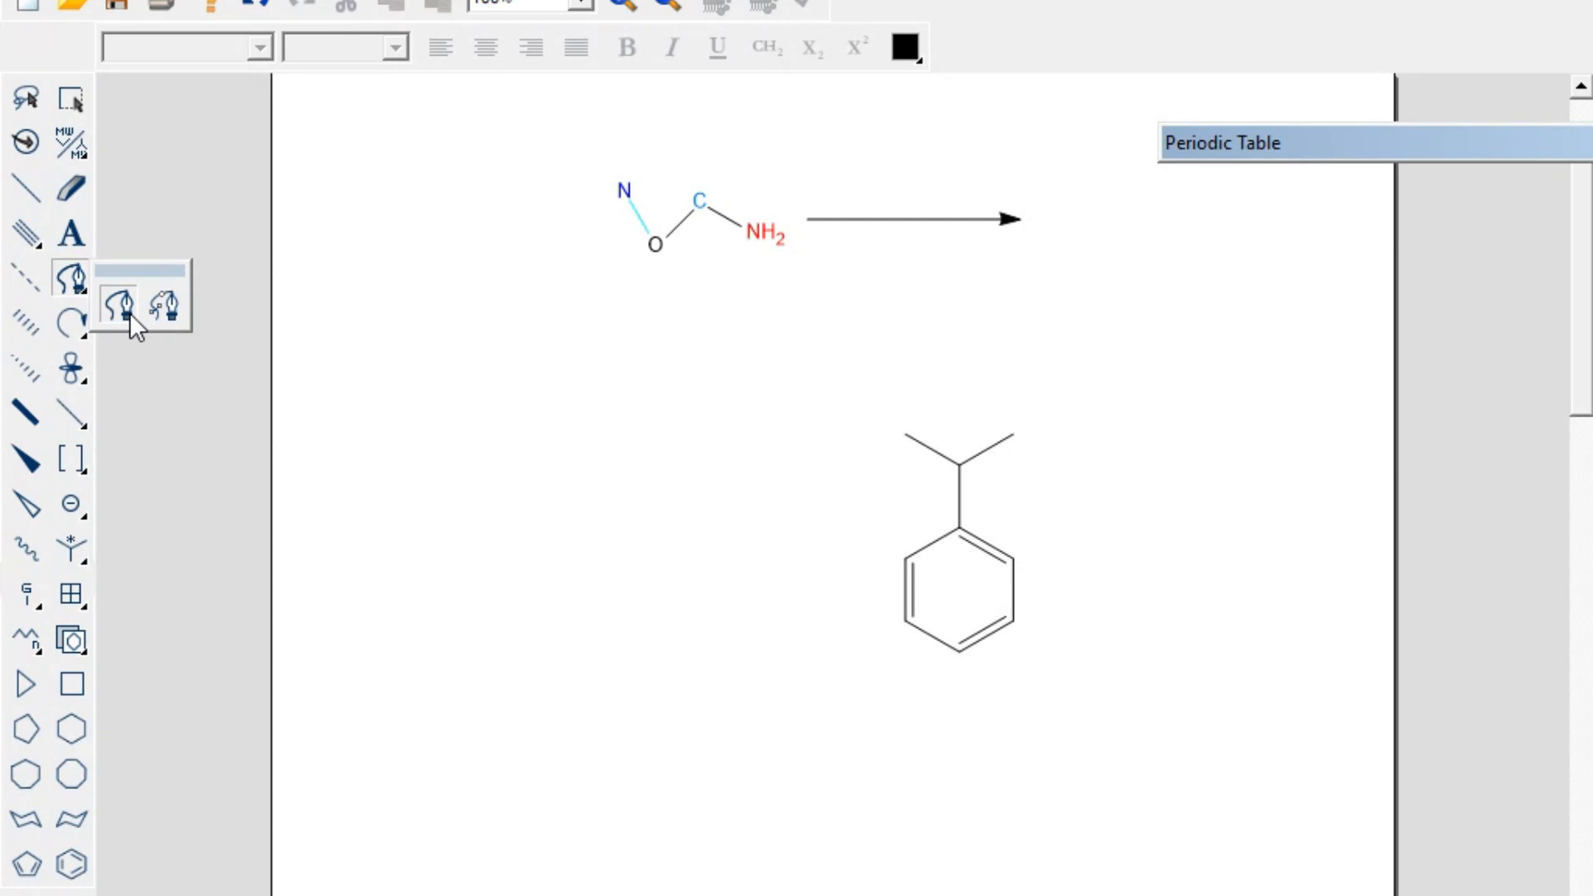
{"action": "left_click", "coordinate": [164, 308]}
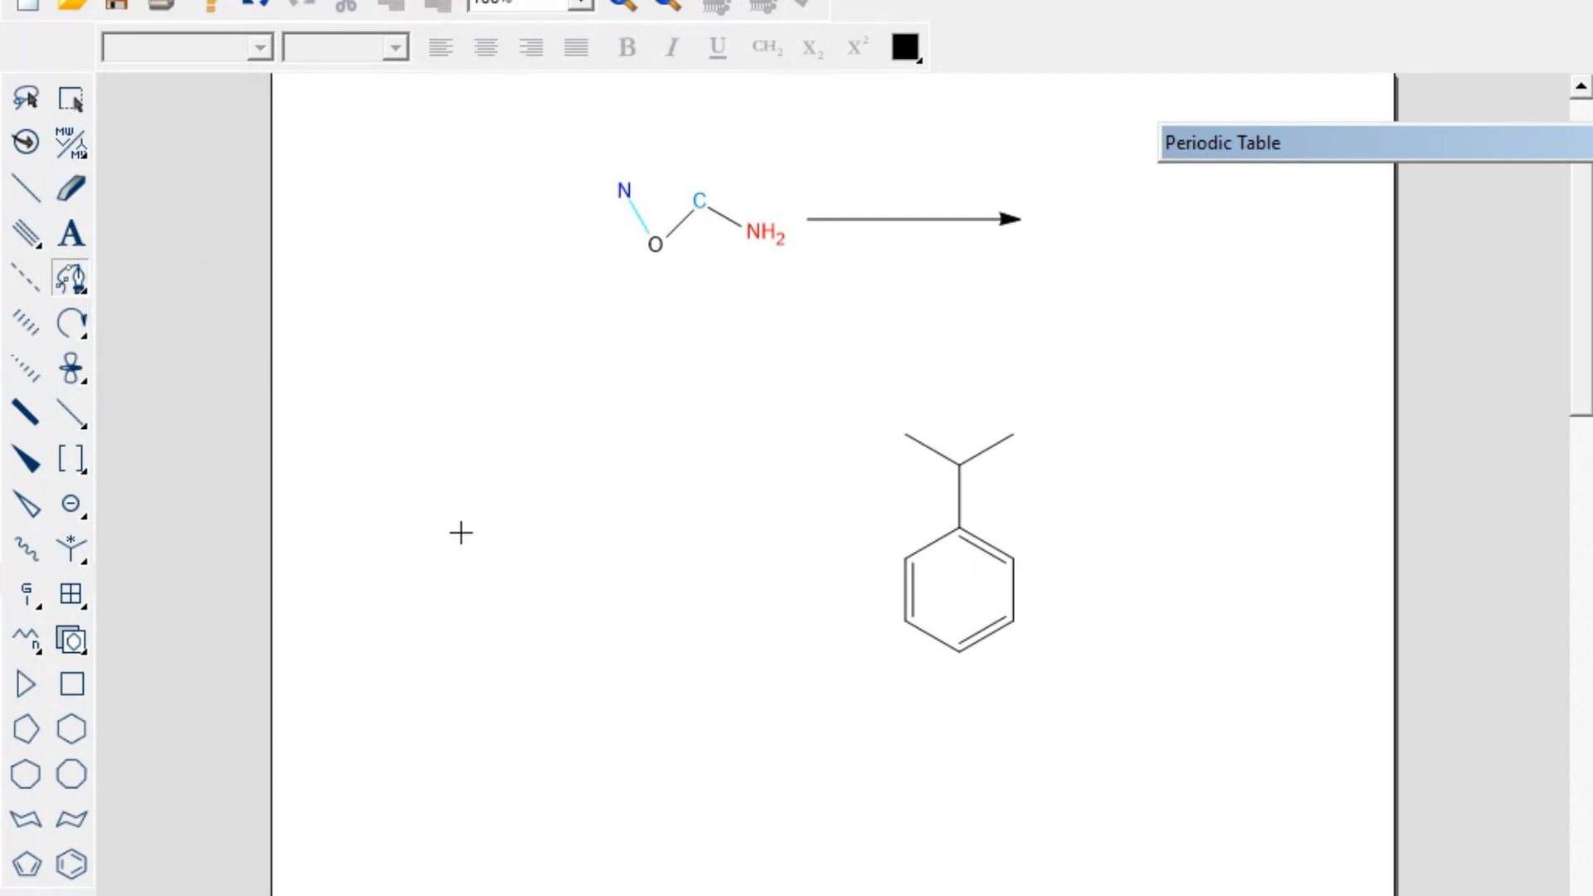
{"action": "left_click", "coordinate": [437, 317]}
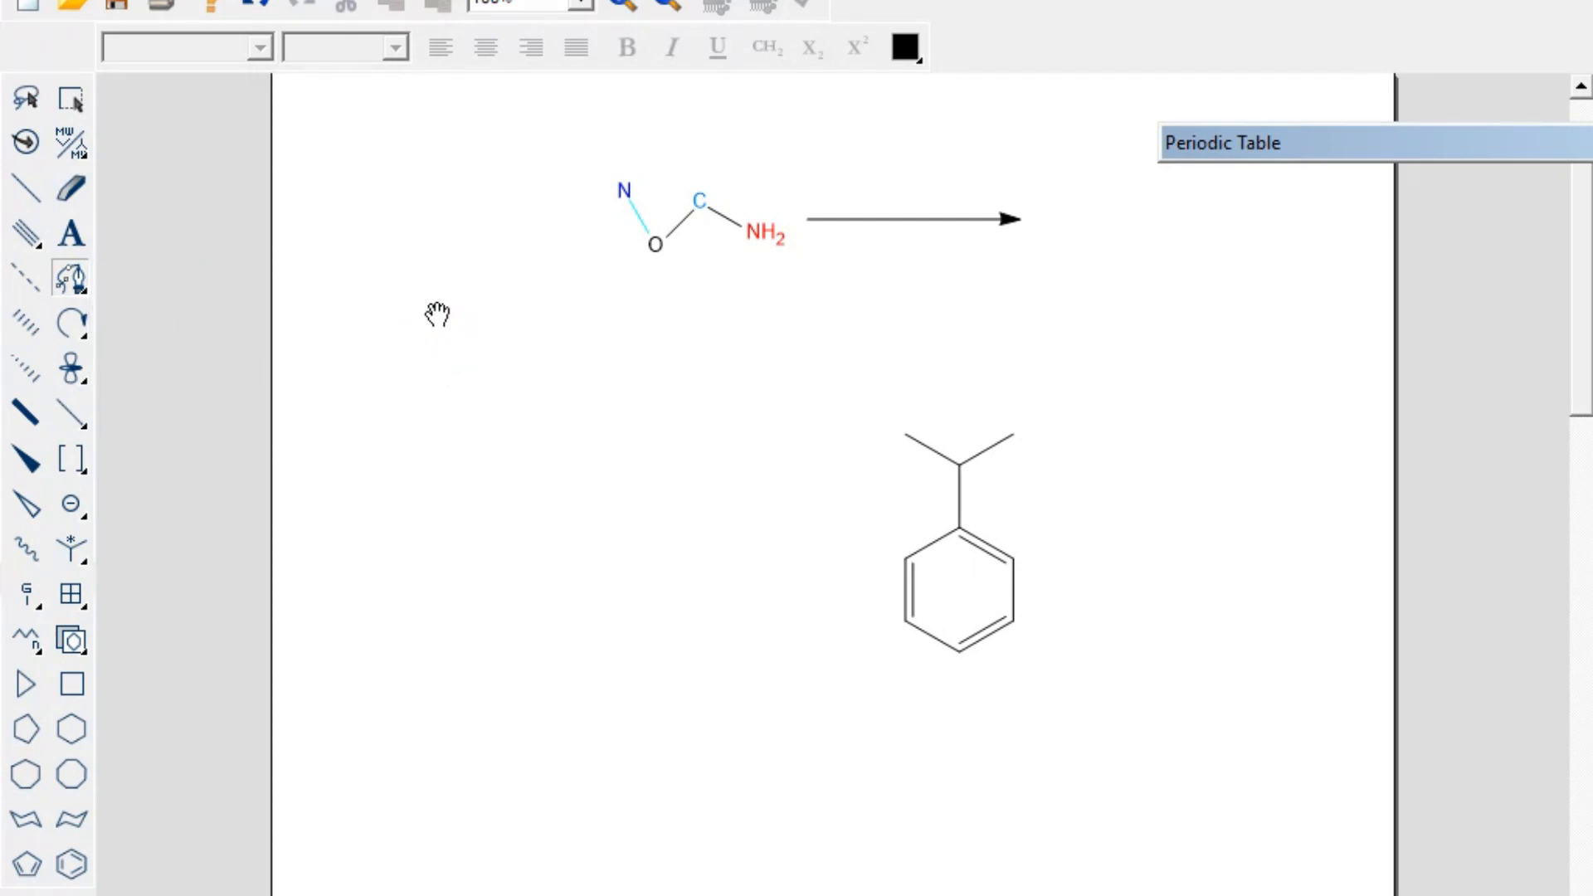
{"action": "left_click", "coordinate": [456, 586]}
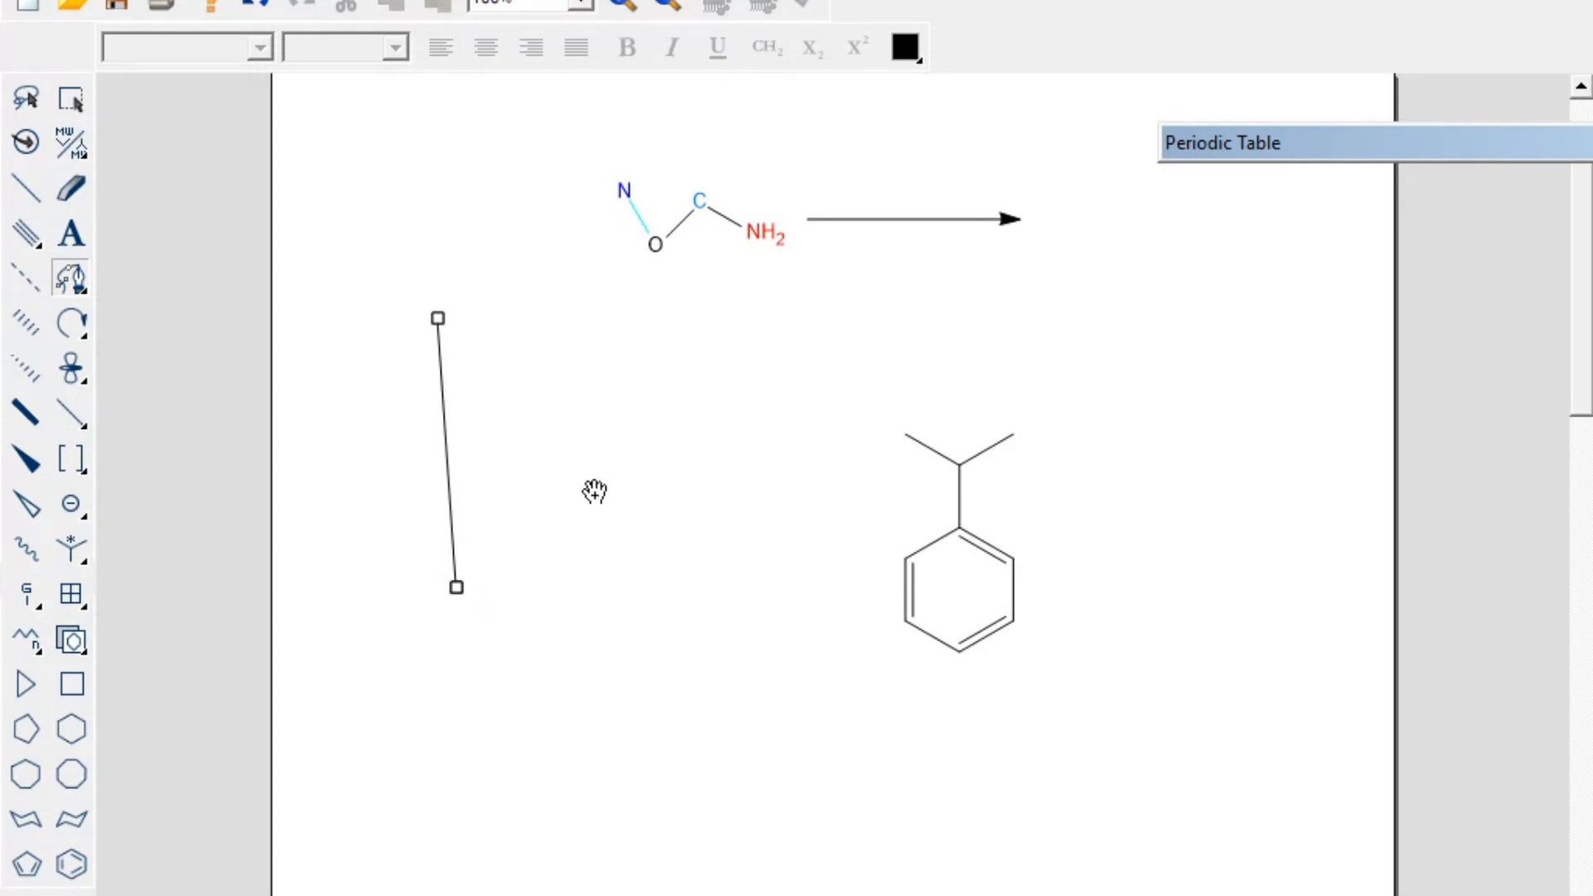
{"action": "left_click", "coordinate": [775, 398]}
{"action": "left_click", "coordinate": [437, 319]}
{"action": "left_click", "coordinate": [756, 615]}
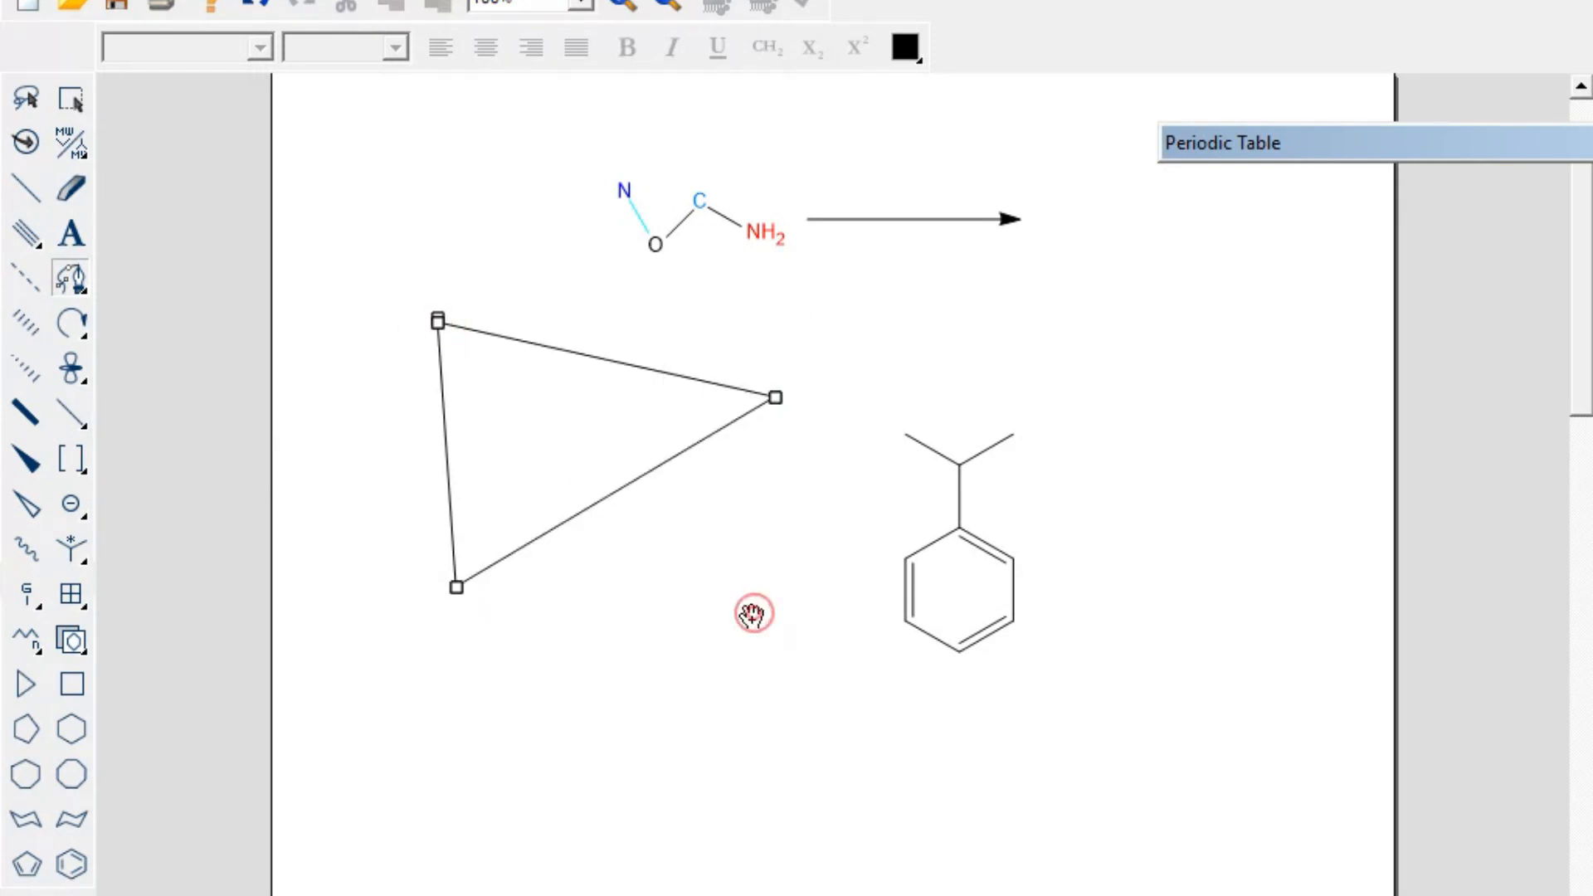
{"action": "left_click", "coordinate": [668, 282]}
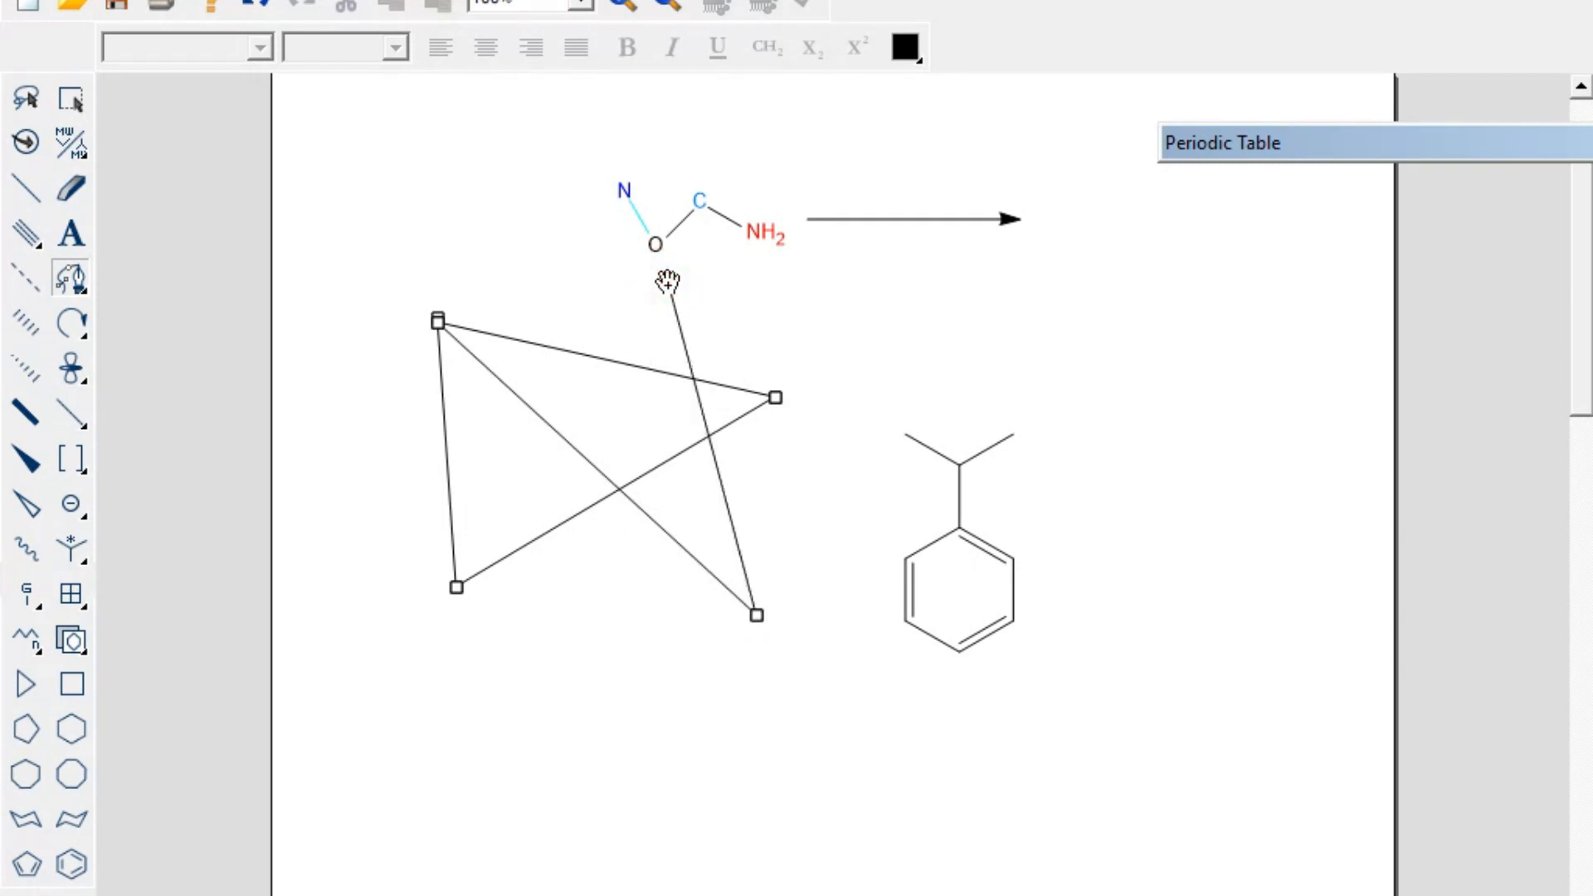
{"action": "left_click", "coordinate": [326, 458]}
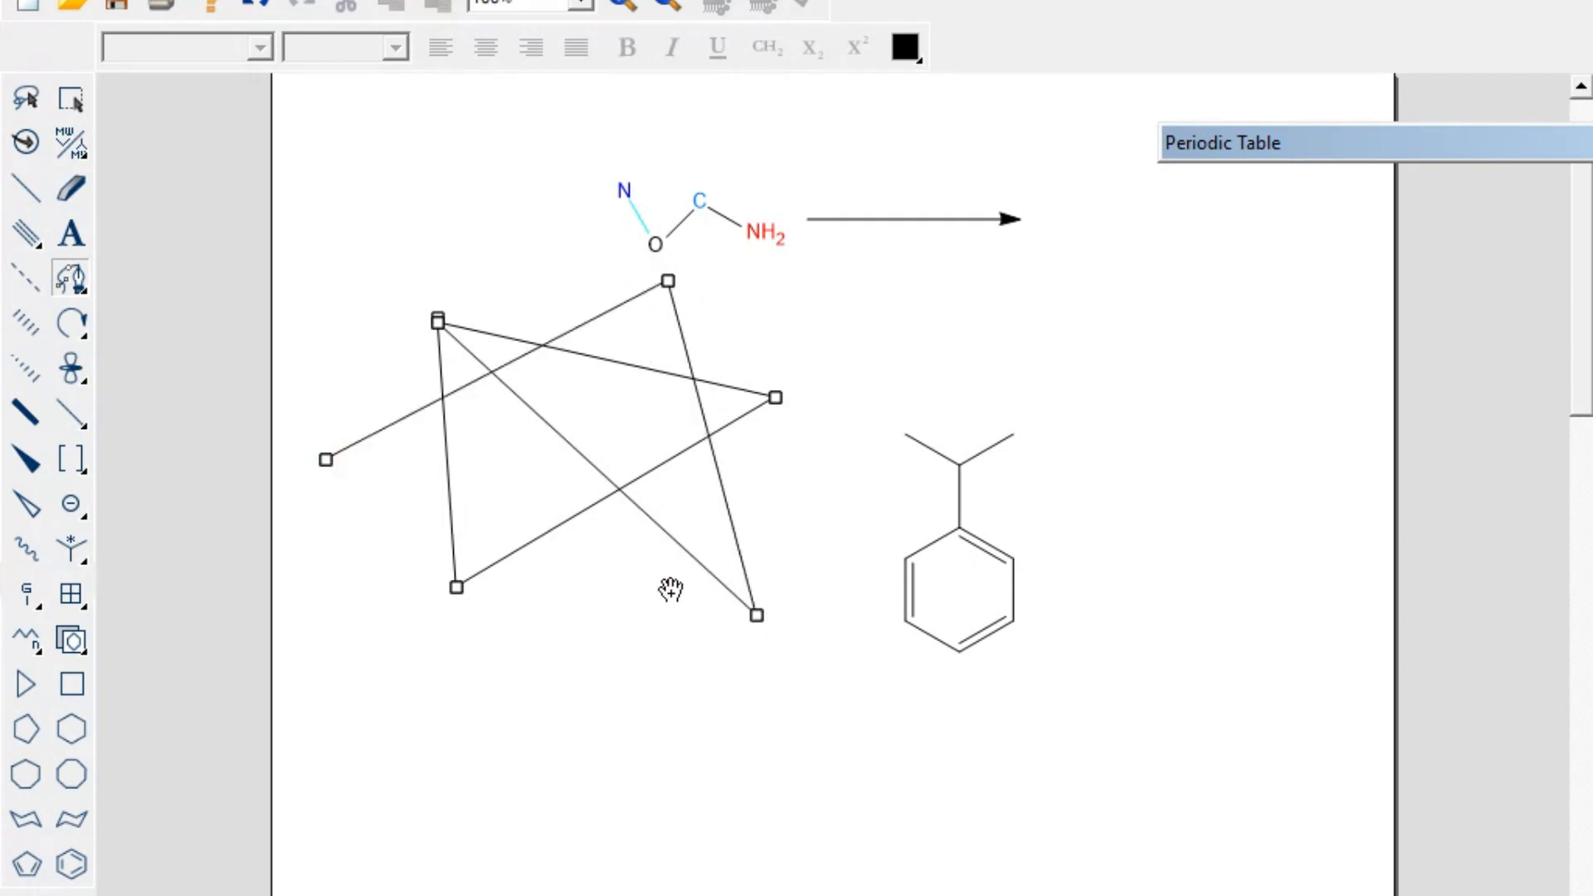
{"action": "left_click", "coordinate": [754, 615]}
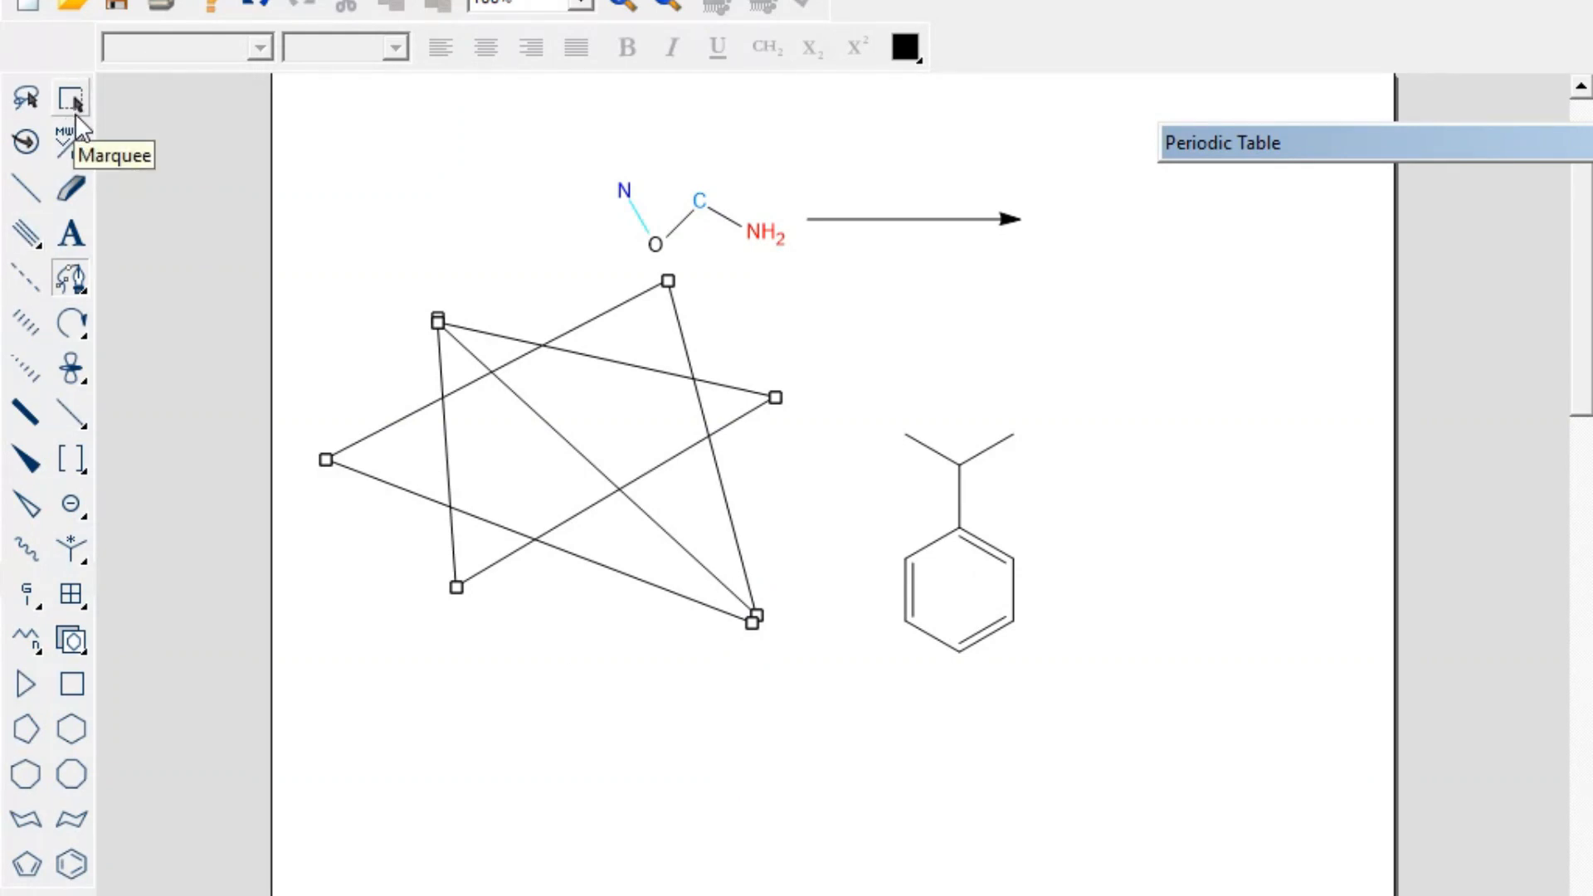
- Delete the star-like path, and clear the reaction and the isopropylbenzene from the page with a Marquee selection
{"action": "left_click", "coordinate": [75, 113]}
{"action": "key", "text": "Delete"}
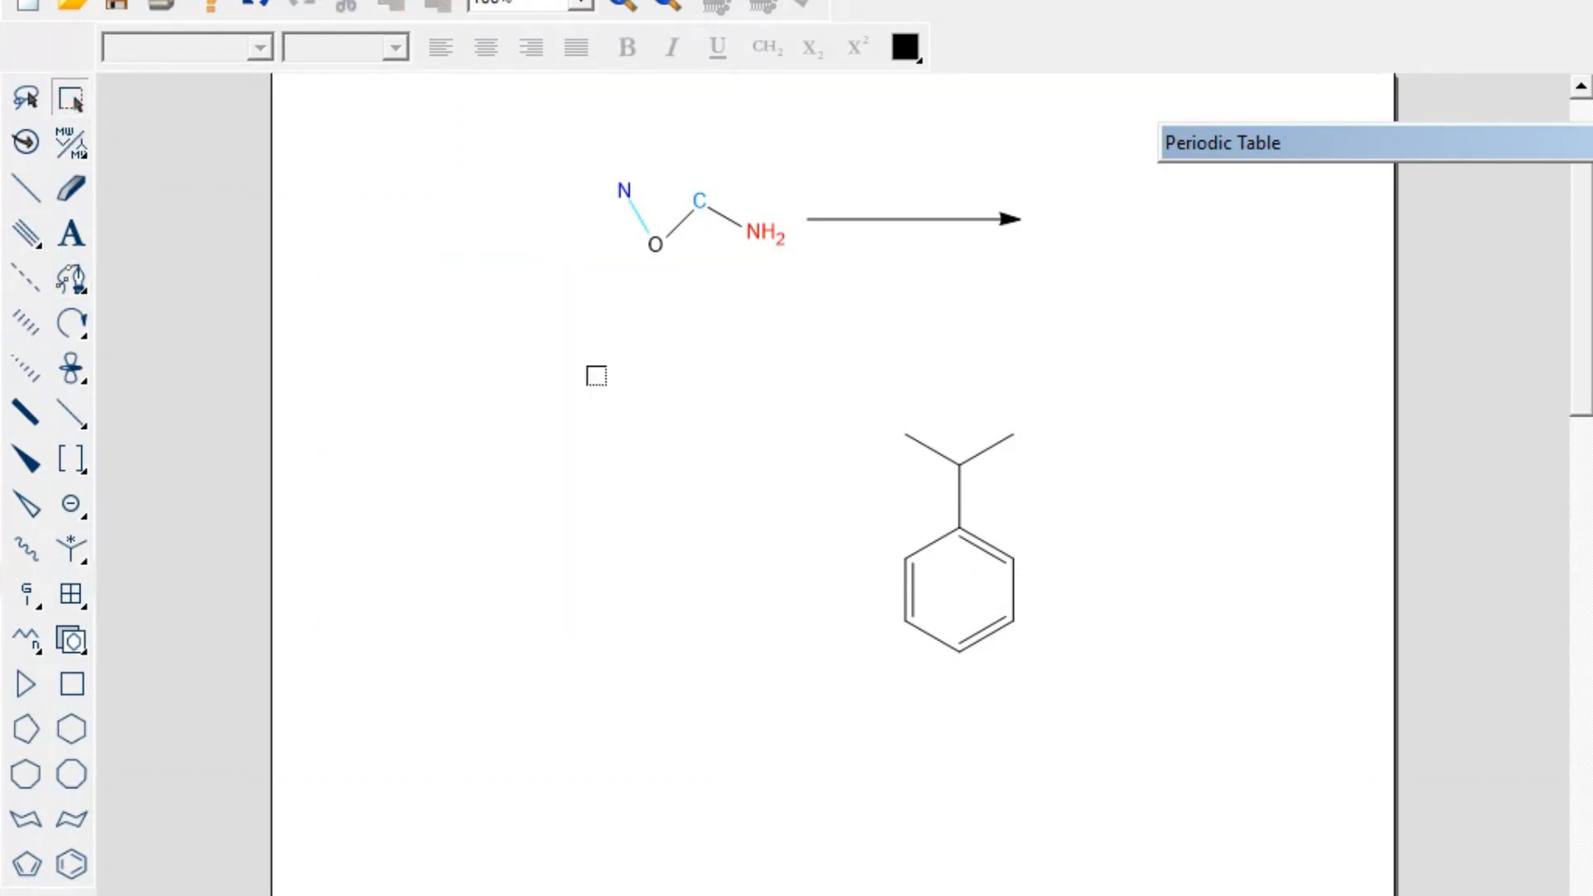
{"action": "left_click_drag", "start_coordinate": [452, 104], "coordinate": [1092, 676]}
{"action": "key", "text": "Delete"}
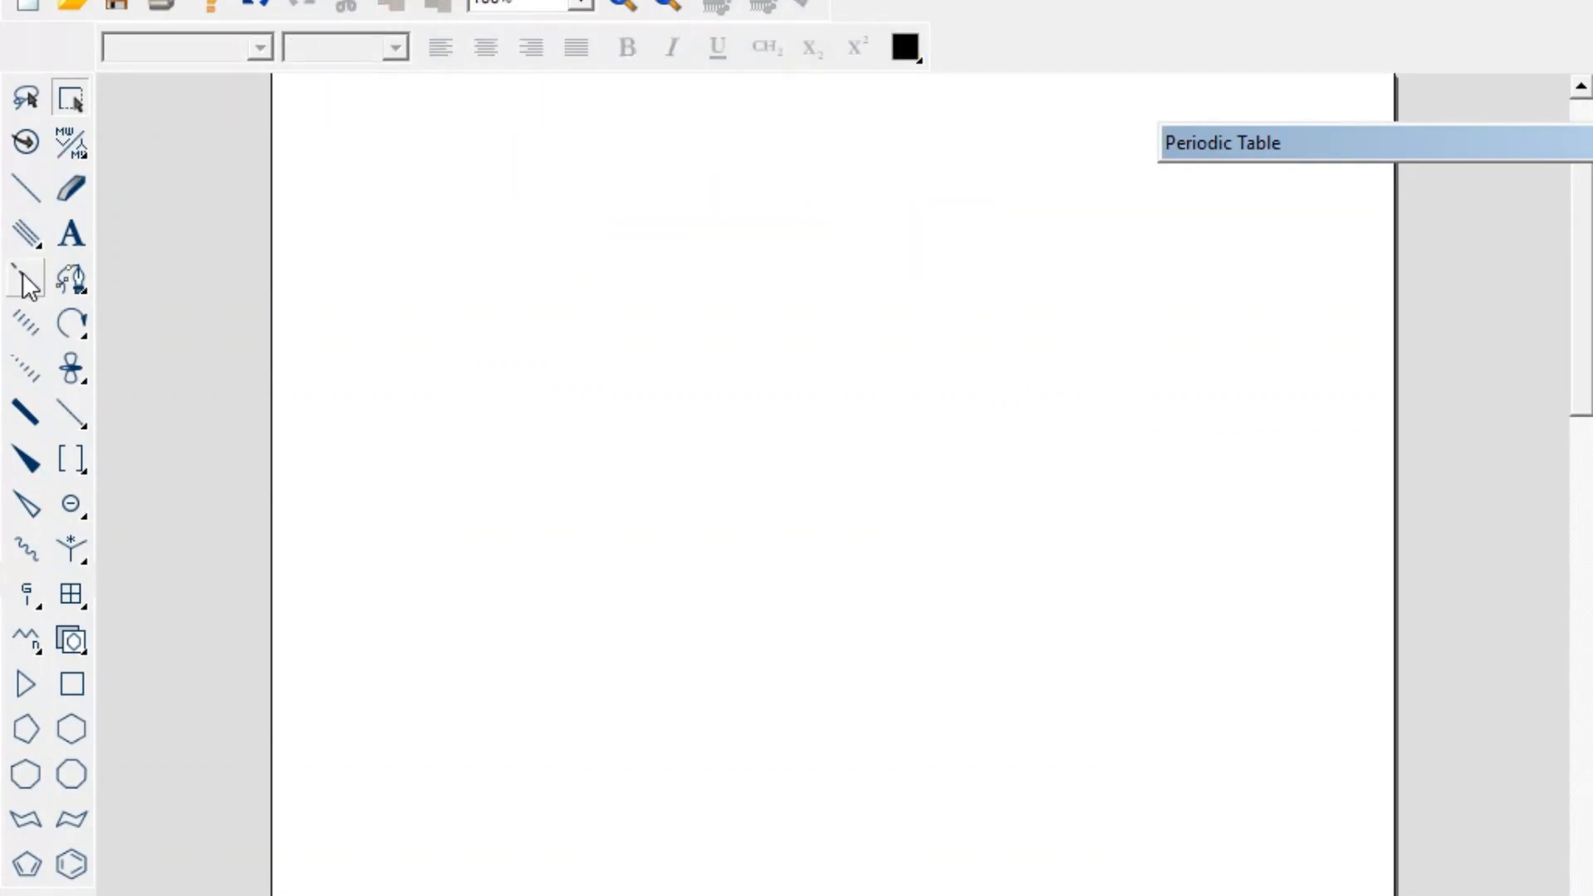
- Add an acyclic zigzag chain of 10 atoms across the middle of the empty page
{"action": "left_click", "coordinate": [29, 640]}
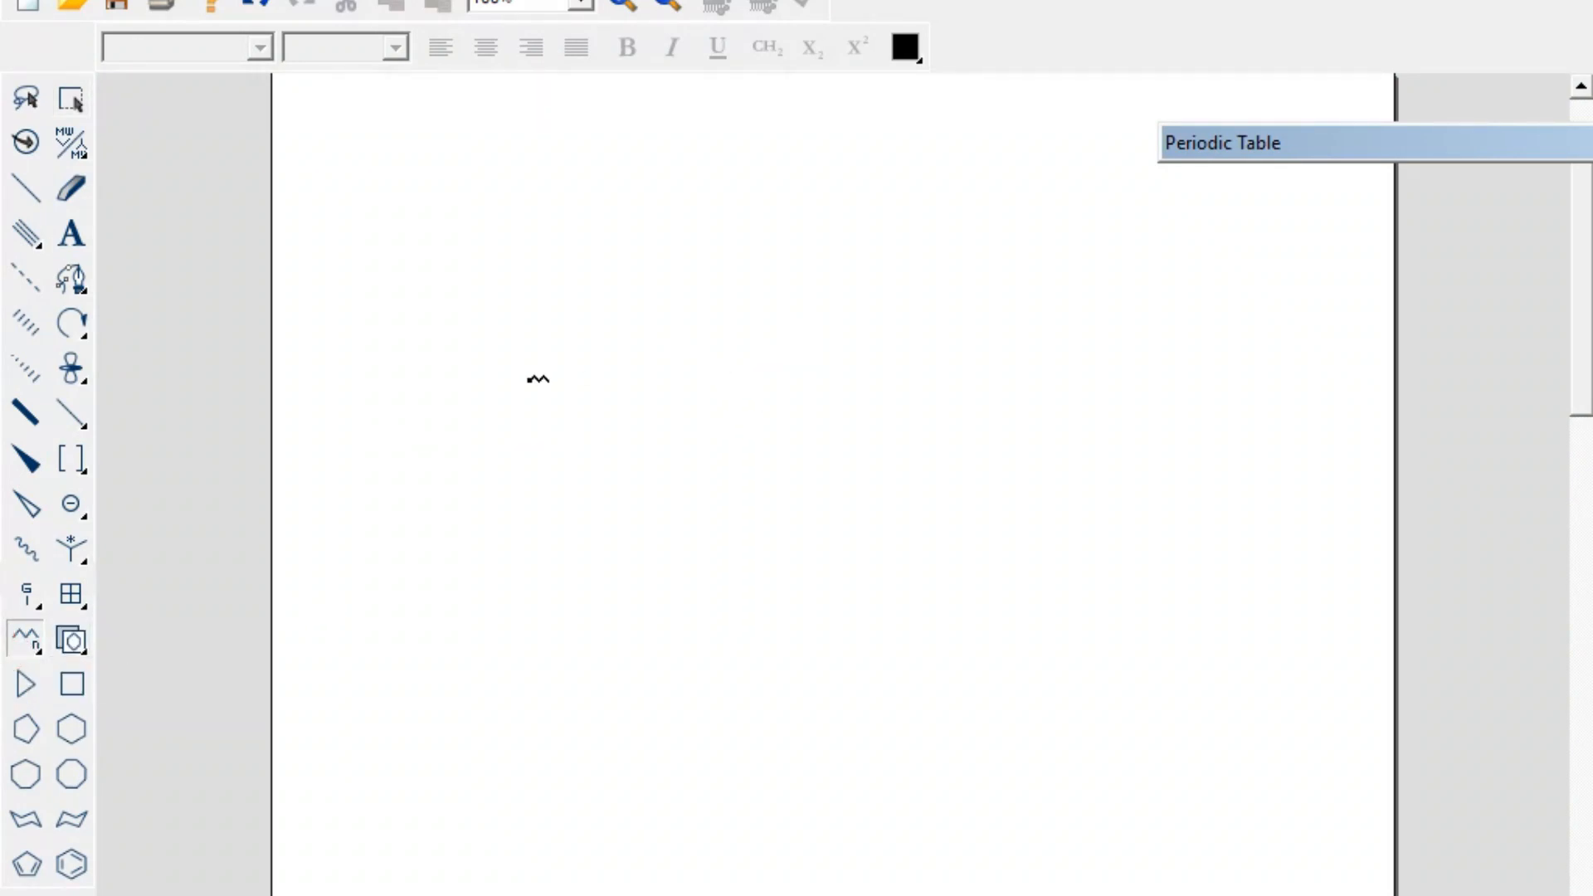
{"action": "left_click", "coordinate": [540, 445]}
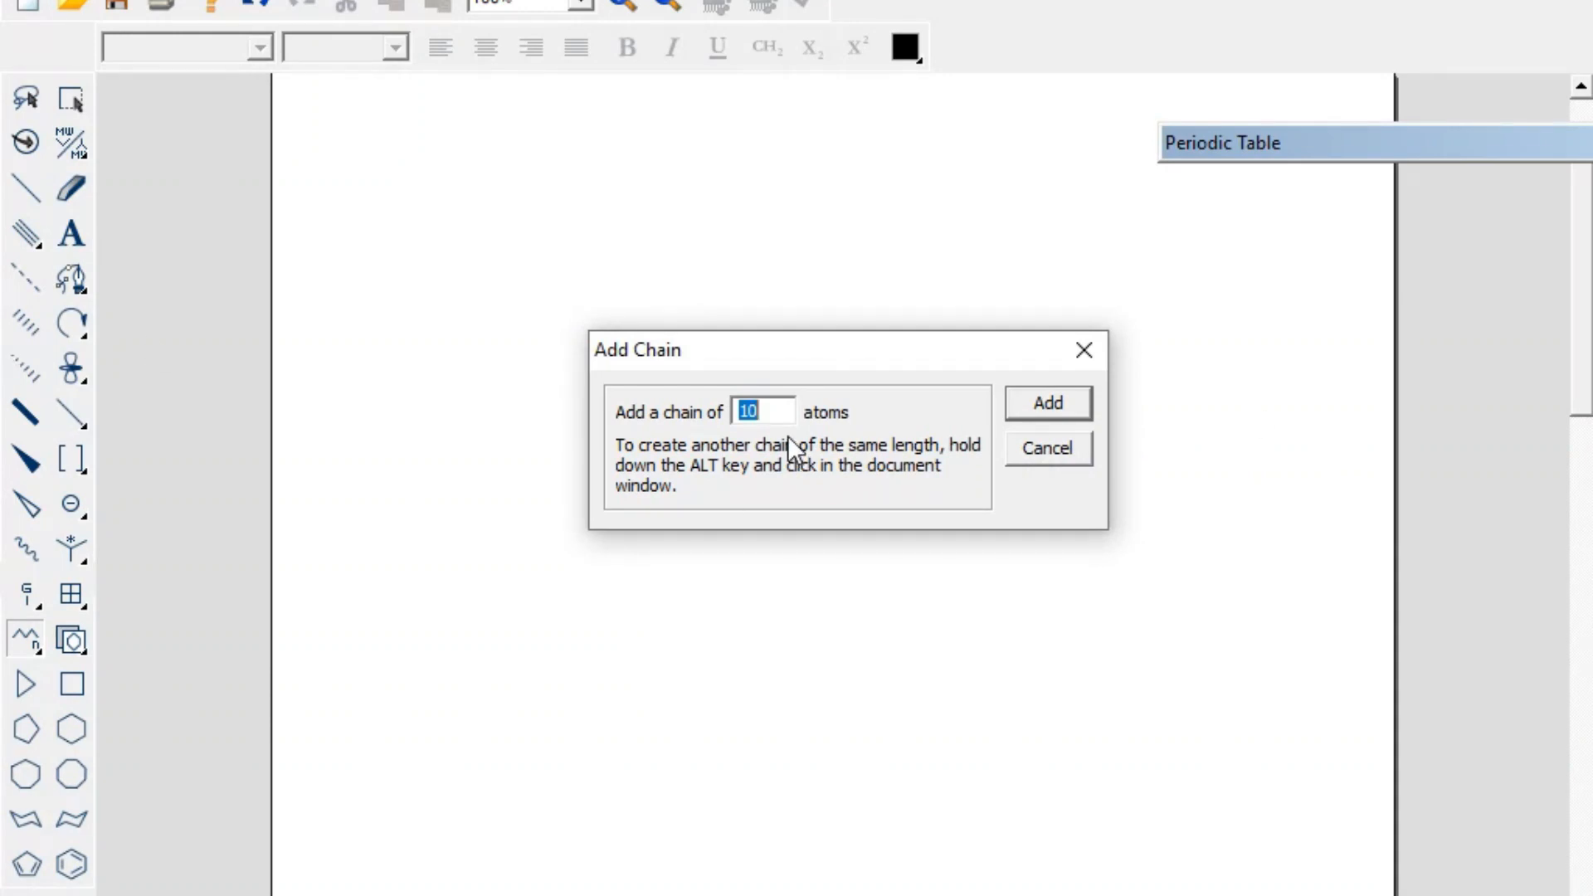
{"action": "type", "text": "10"}
{"action": "left_click", "coordinate": [1056, 406]}
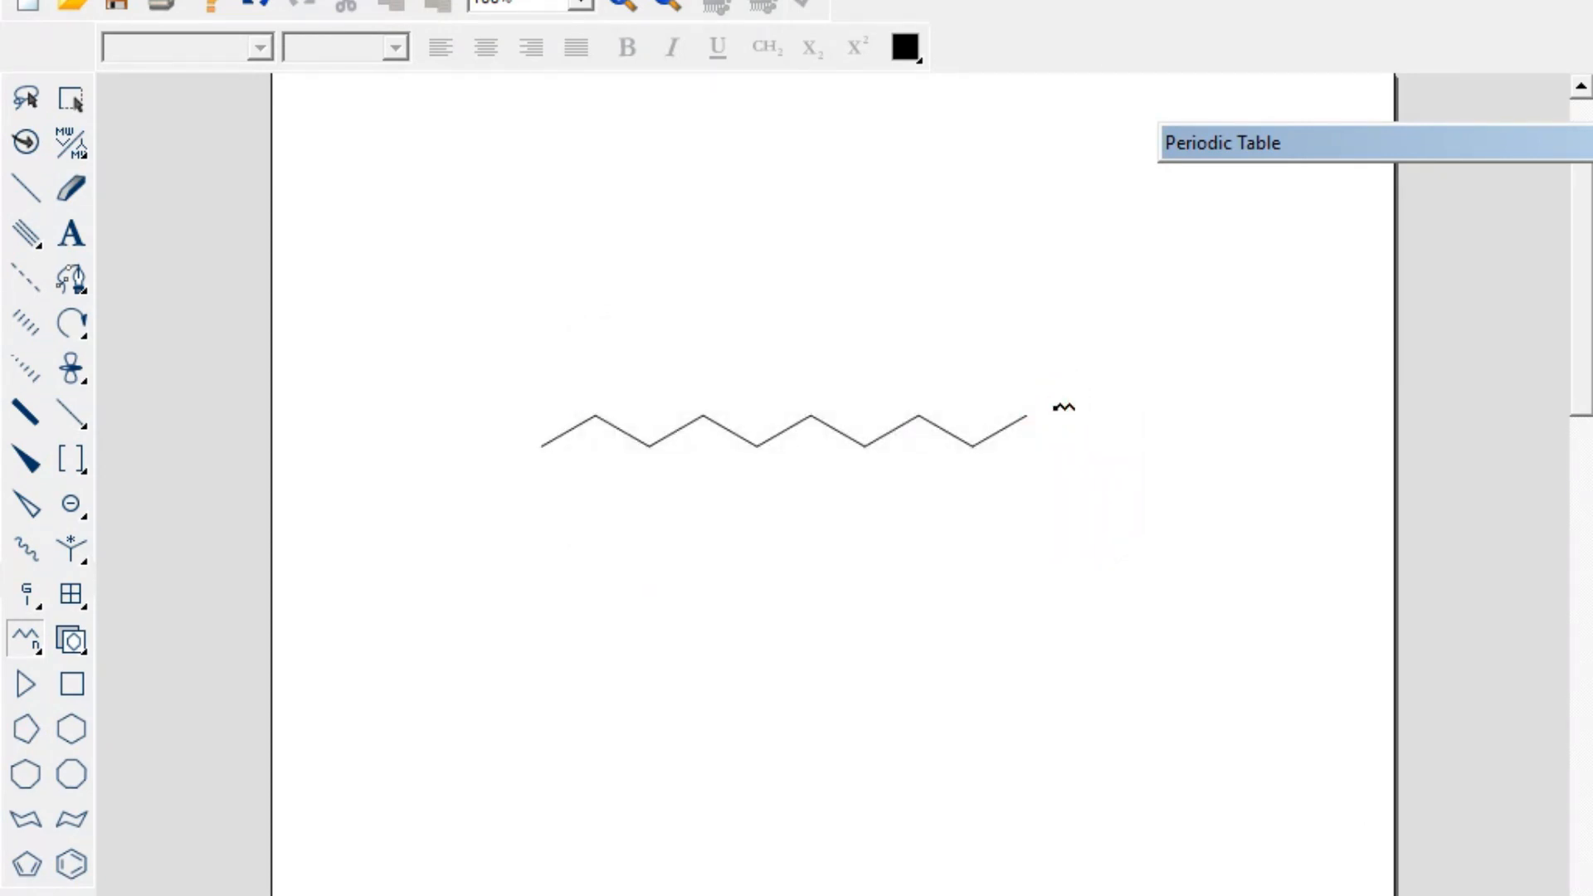
- Draw a second zigzag chain bond by bond above the first, and enclose the middle of the lower chain in square brackets
{"action": "left_click", "coordinate": [26, 186]}
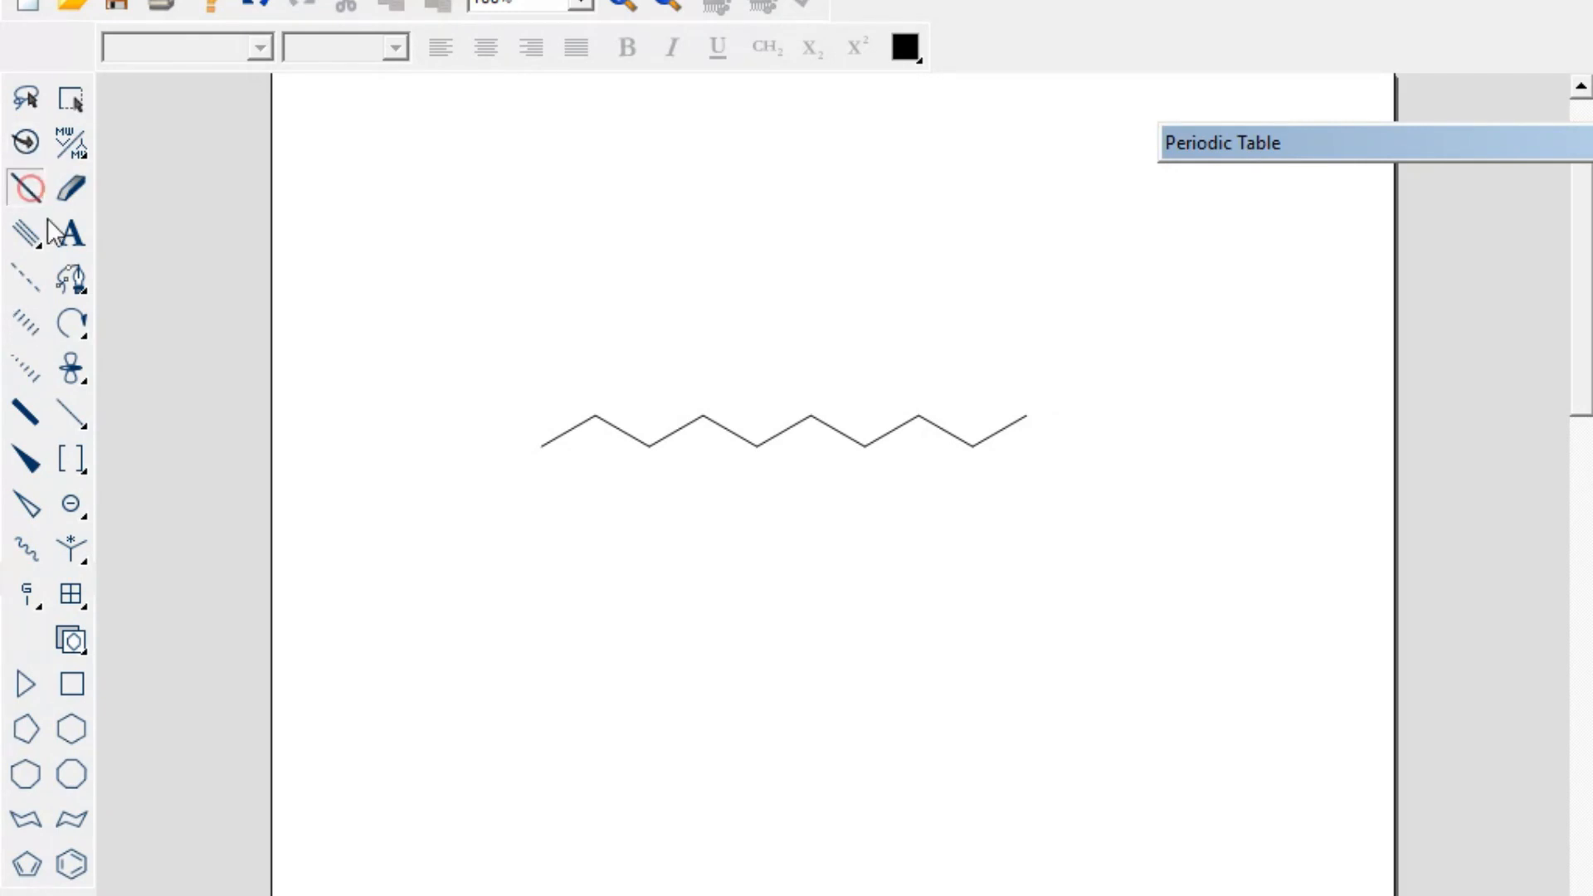
{"action": "mouse_move", "coordinate": [592, 290]}
{"action": "left_mouse_down"}
{"action": "mouse_move", "coordinate": [548, 317]}
{"action": "mouse_move", "coordinate": [639, 340]}
{"action": "mouse_move", "coordinate": [697, 292]}
{"action": "mouse_move", "coordinate": [736, 313]}
{"action": "mouse_move", "coordinate": [725, 330]}
{"action": "mouse_move", "coordinate": [768, 306]}
{"action": "mouse_move", "coordinate": [838, 323]}
{"action": "mouse_move", "coordinate": [893, 291]}
{"action": "mouse_move", "coordinate": [951, 322]}
{"action": "mouse_move", "coordinate": [976, 262]}
{"action": "mouse_move", "coordinate": [994, 276]}
{"action": "left_mouse_up"}
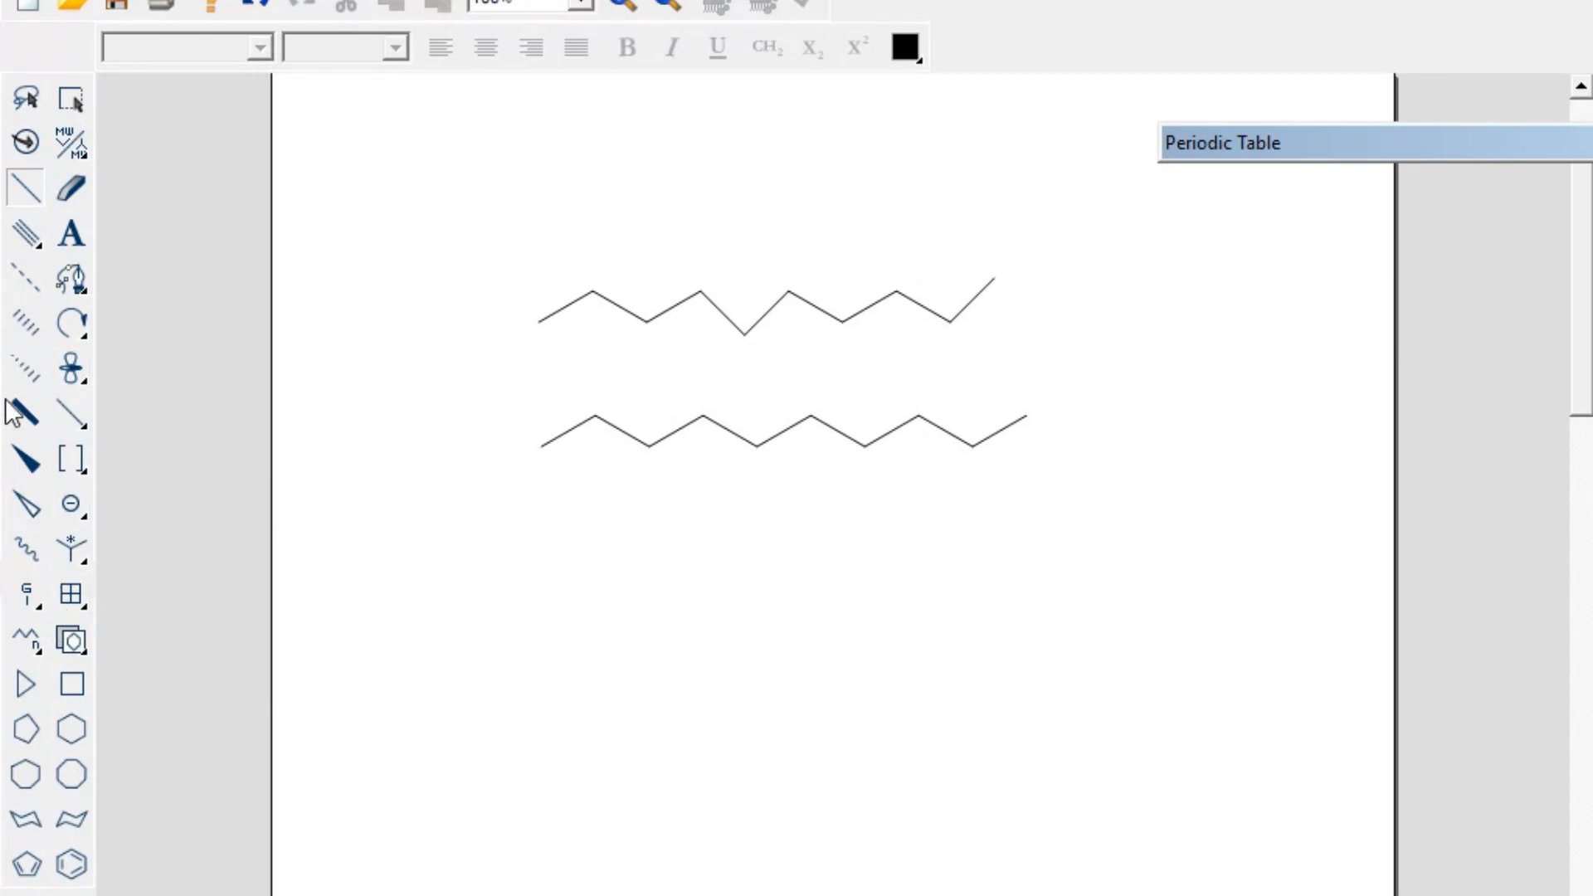
{"action": "left_click", "coordinate": [55, 461]}
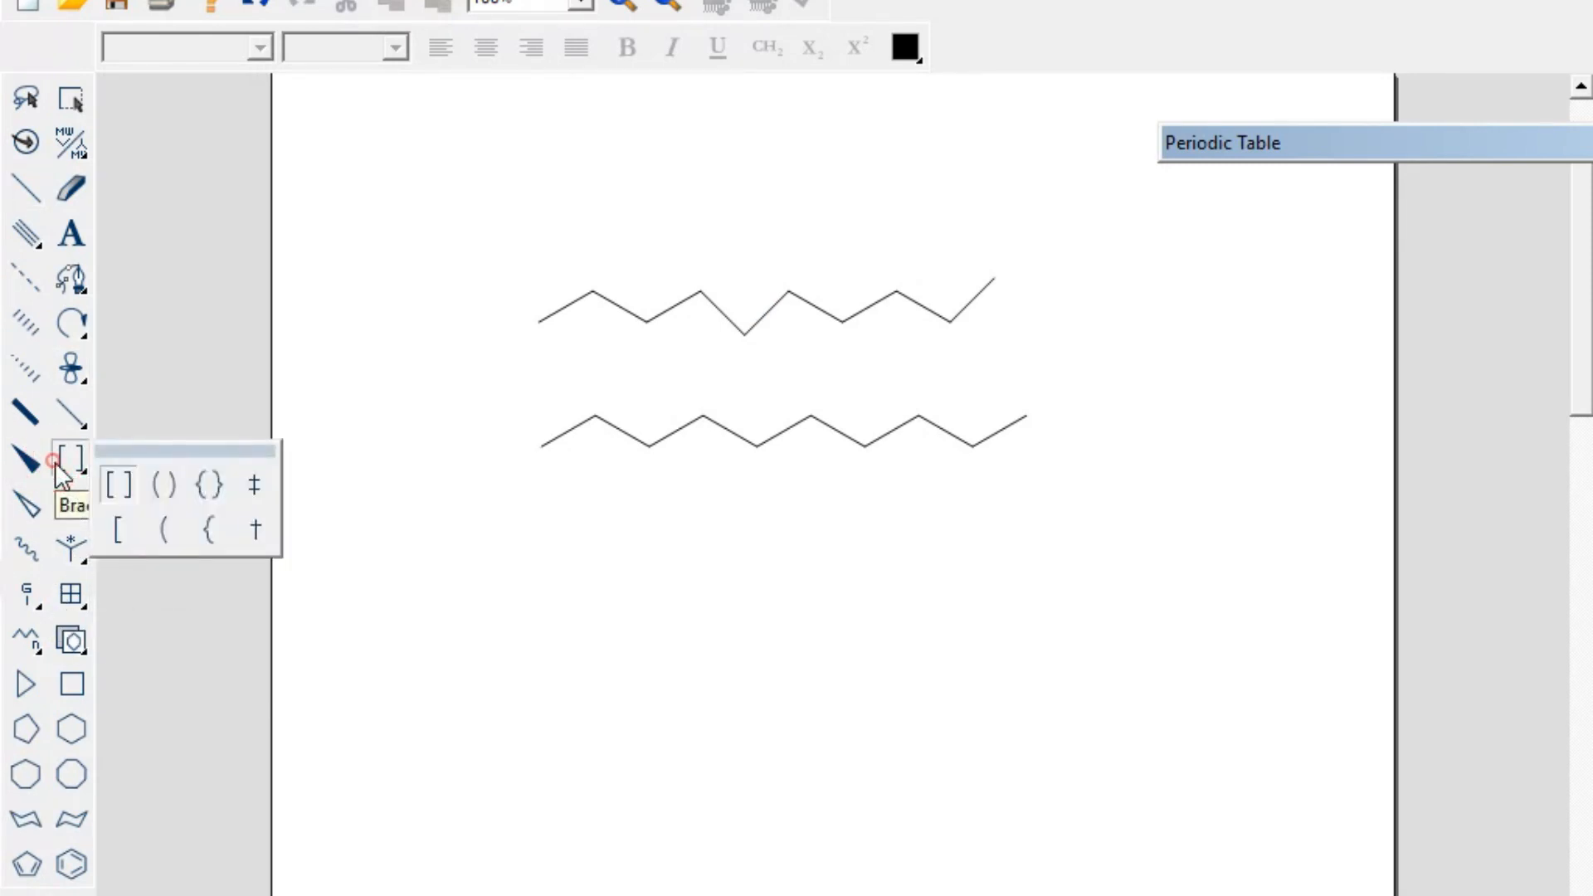
{"action": "left_click", "coordinate": [117, 489]}
{"action": "left_click_drag", "start_coordinate": [658, 384], "coordinate": [968, 591]}
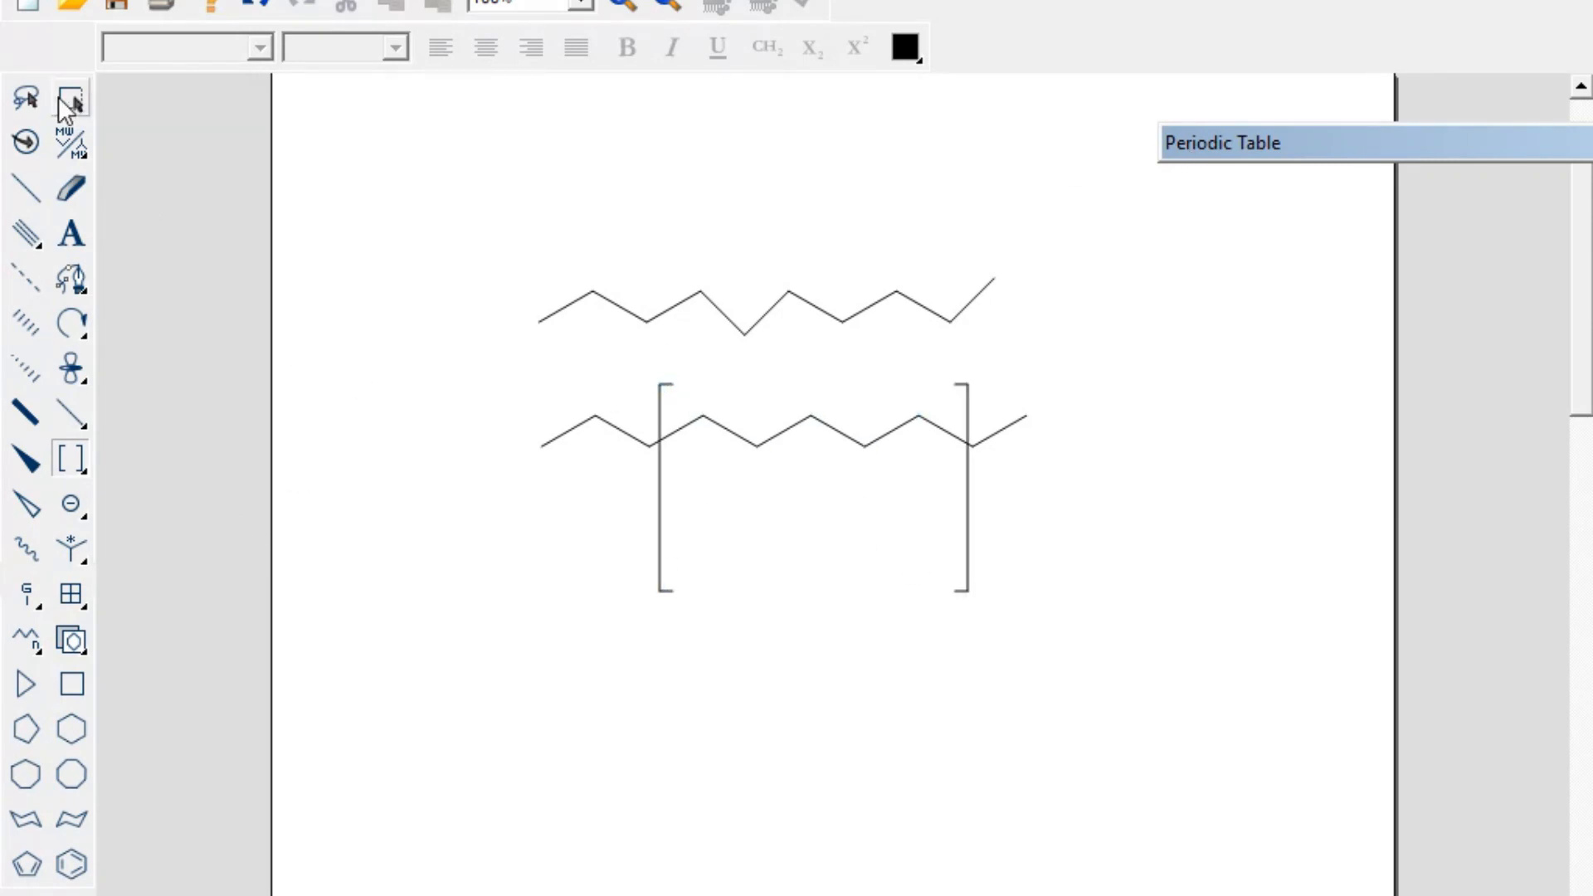
{"action": "left_click", "coordinate": [69, 99]}
- Enclose the middle of the upper chain in curly braces, and place a double dagger at the closing brace's upper end
{"action": "left_click", "coordinate": [79, 450]}
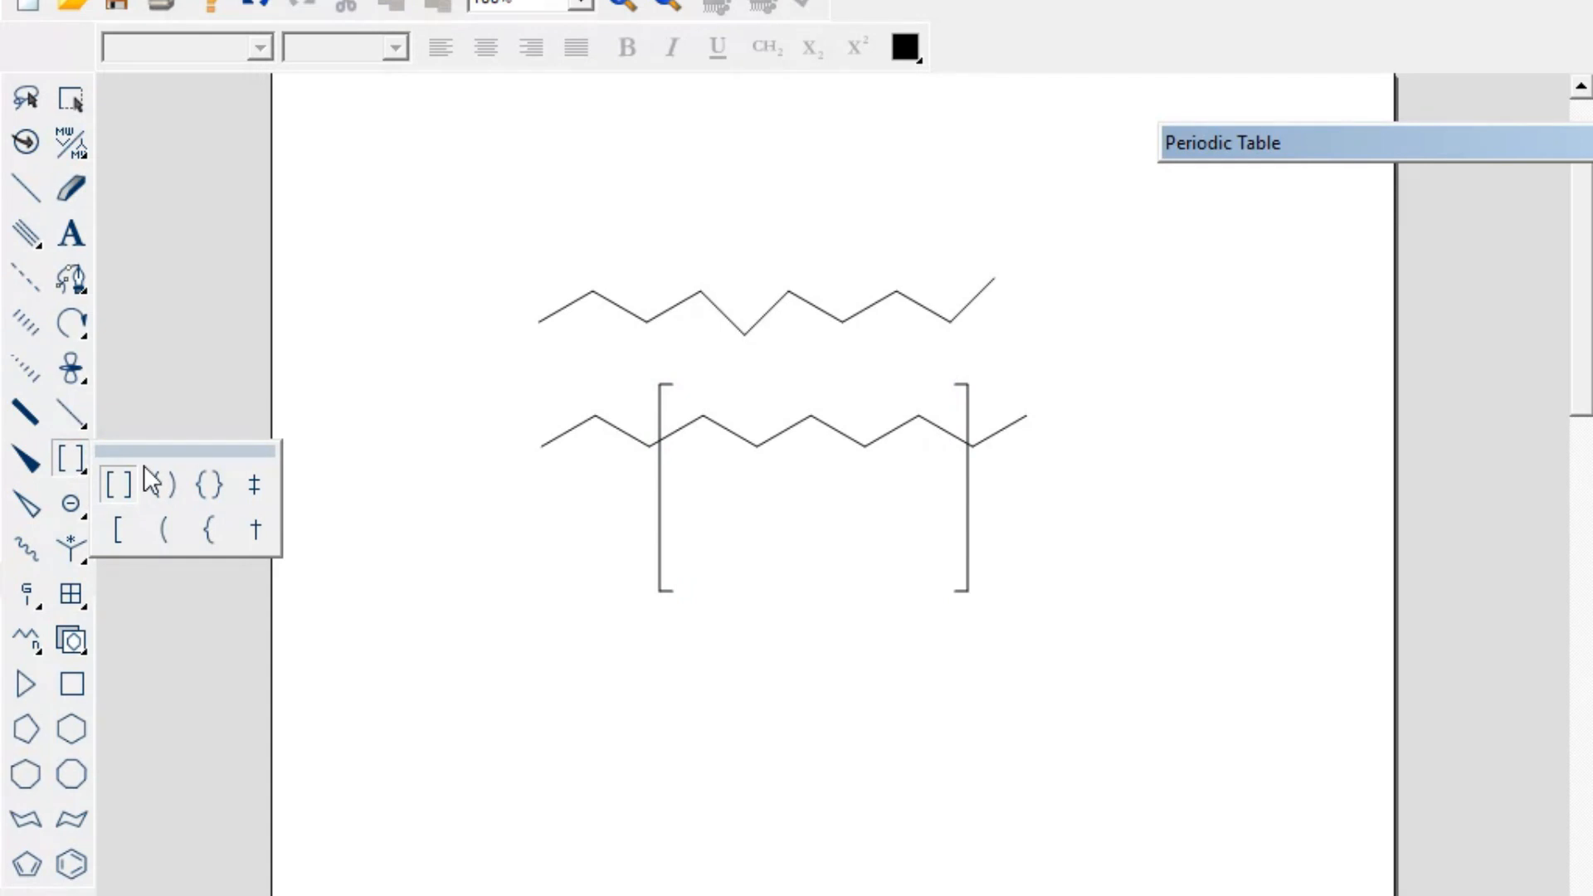
{"action": "left_click", "coordinate": [207, 490]}
{"action": "left_click_drag", "start_coordinate": [679, 247], "coordinate": [860, 384]}
{"action": "left_click", "coordinate": [73, 461]}
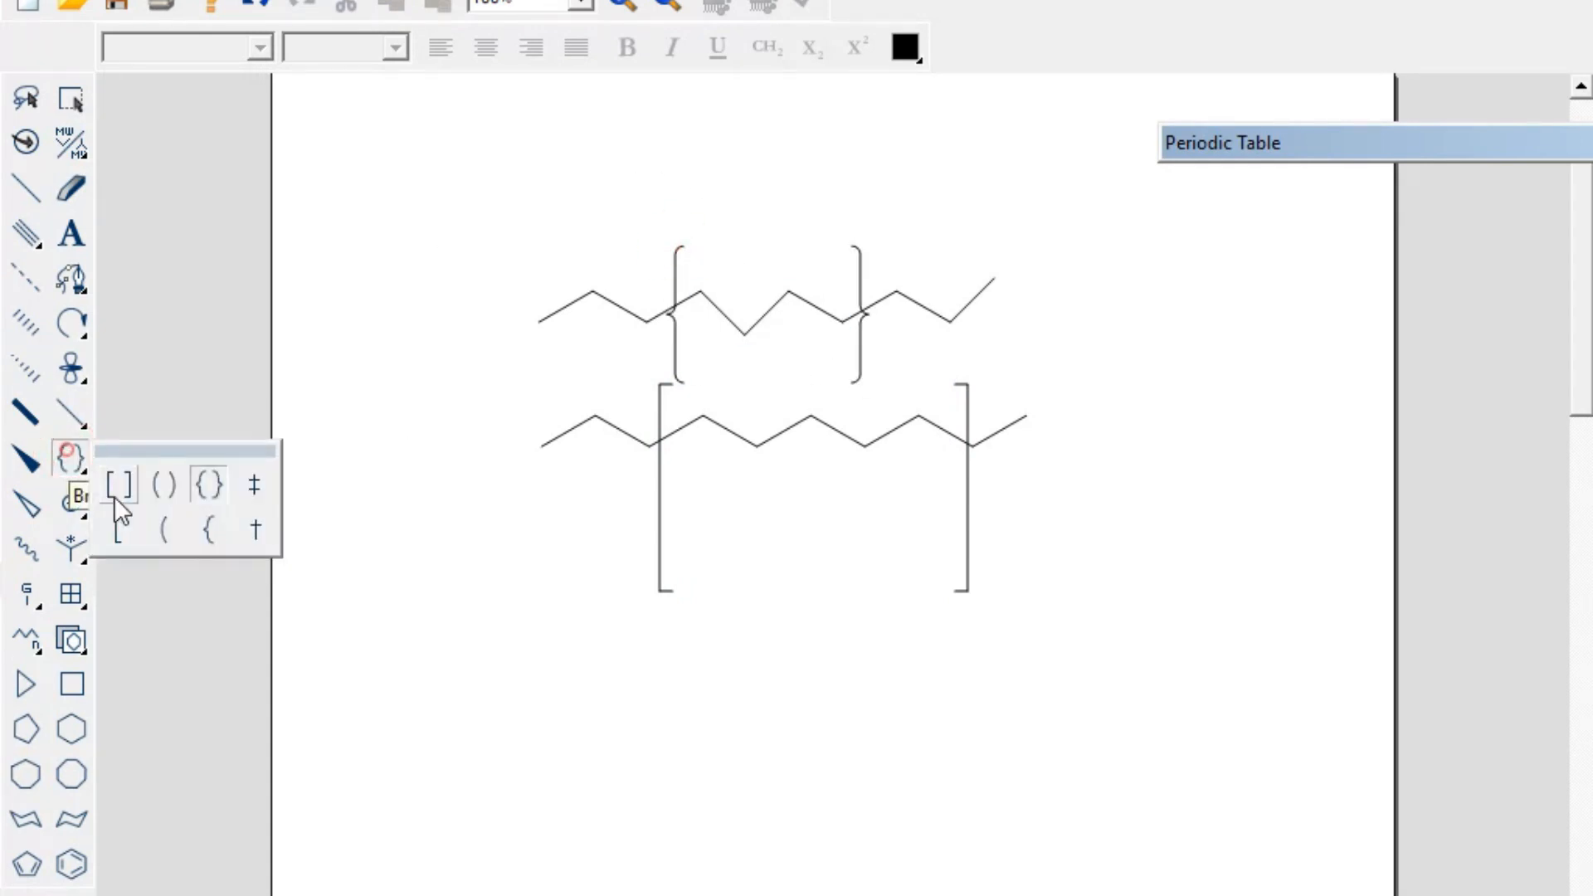
{"action": "left_click", "coordinate": [254, 485]}
{"action": "left_click", "coordinate": [861, 243]}
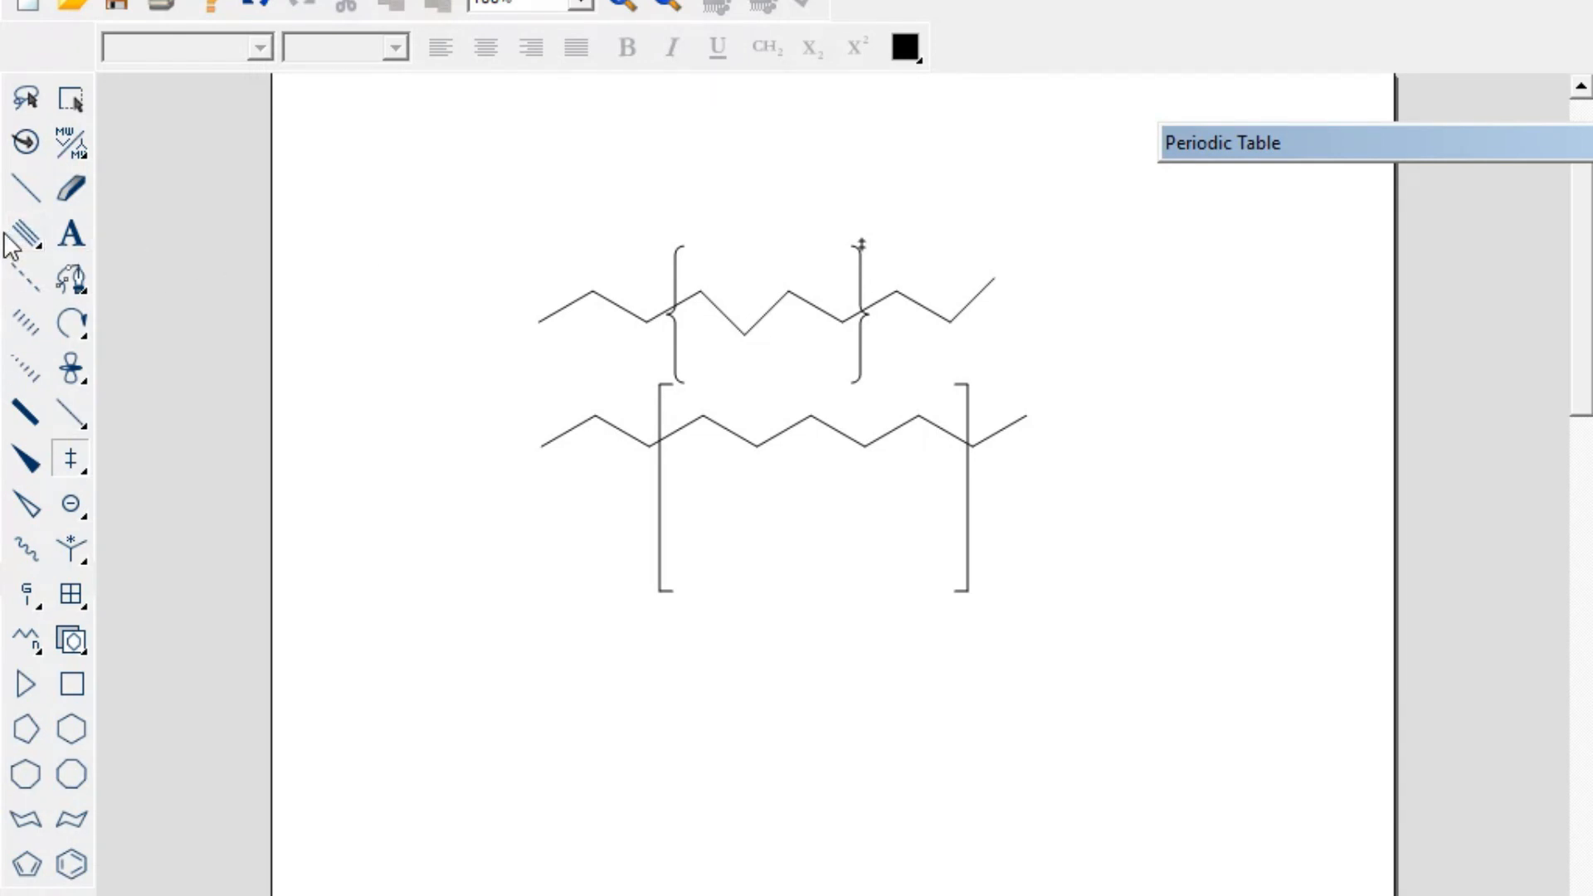
- Clear both chains, their brackets and the double dagger from the page with a Marquee selection
{"action": "left_click", "coordinate": [73, 650]}
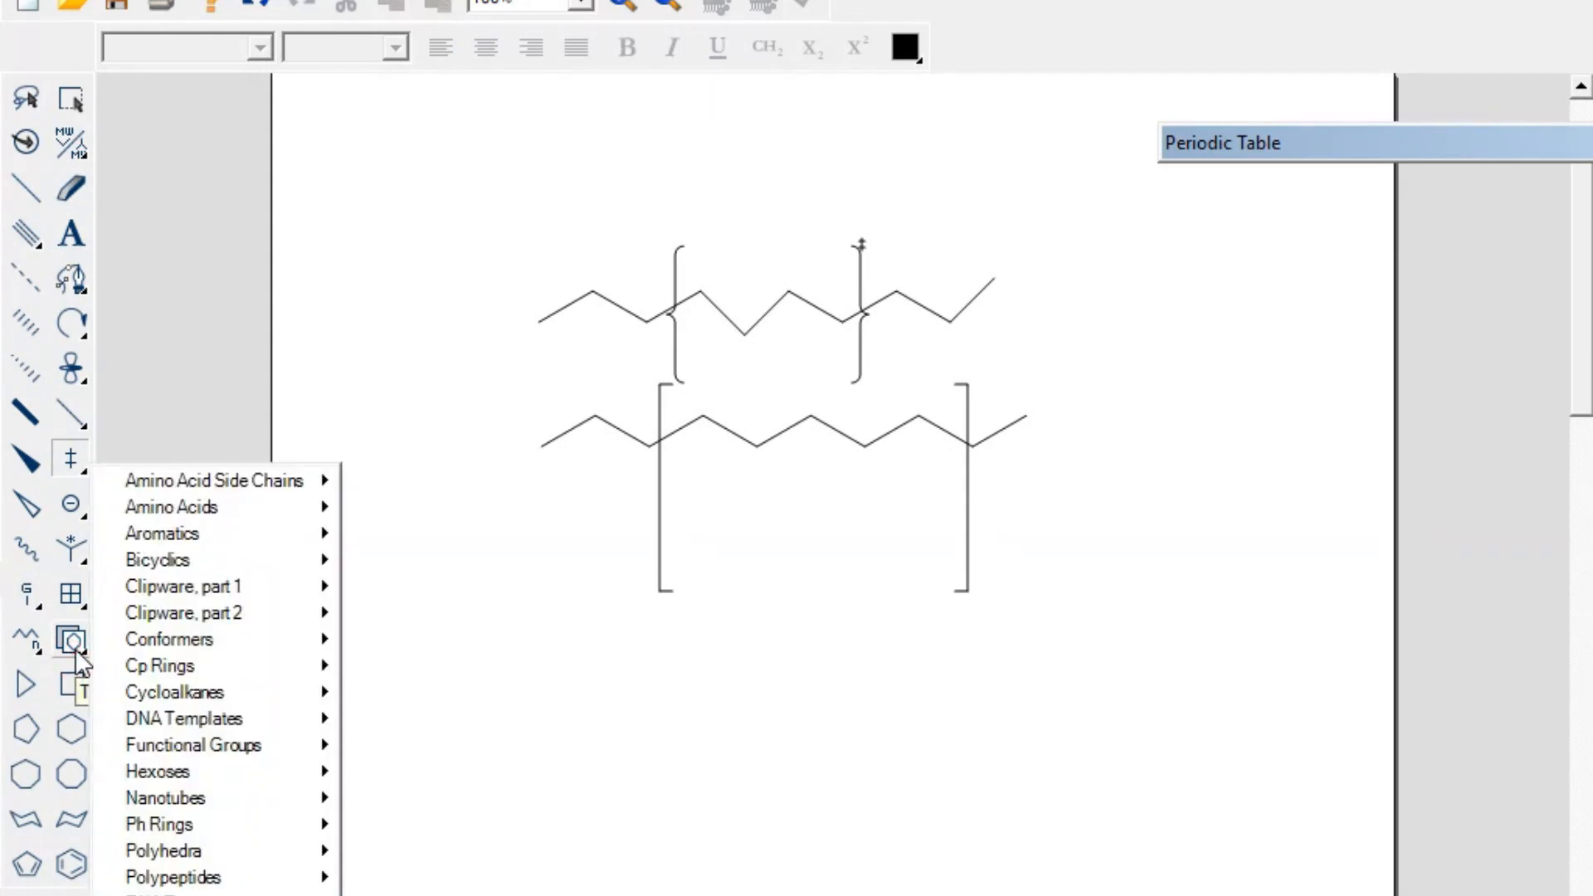
{"action": "left_click", "coordinate": [73, 651]}
{"action": "left_click", "coordinate": [74, 652]}
{"action": "left_click", "coordinate": [70, 100]}
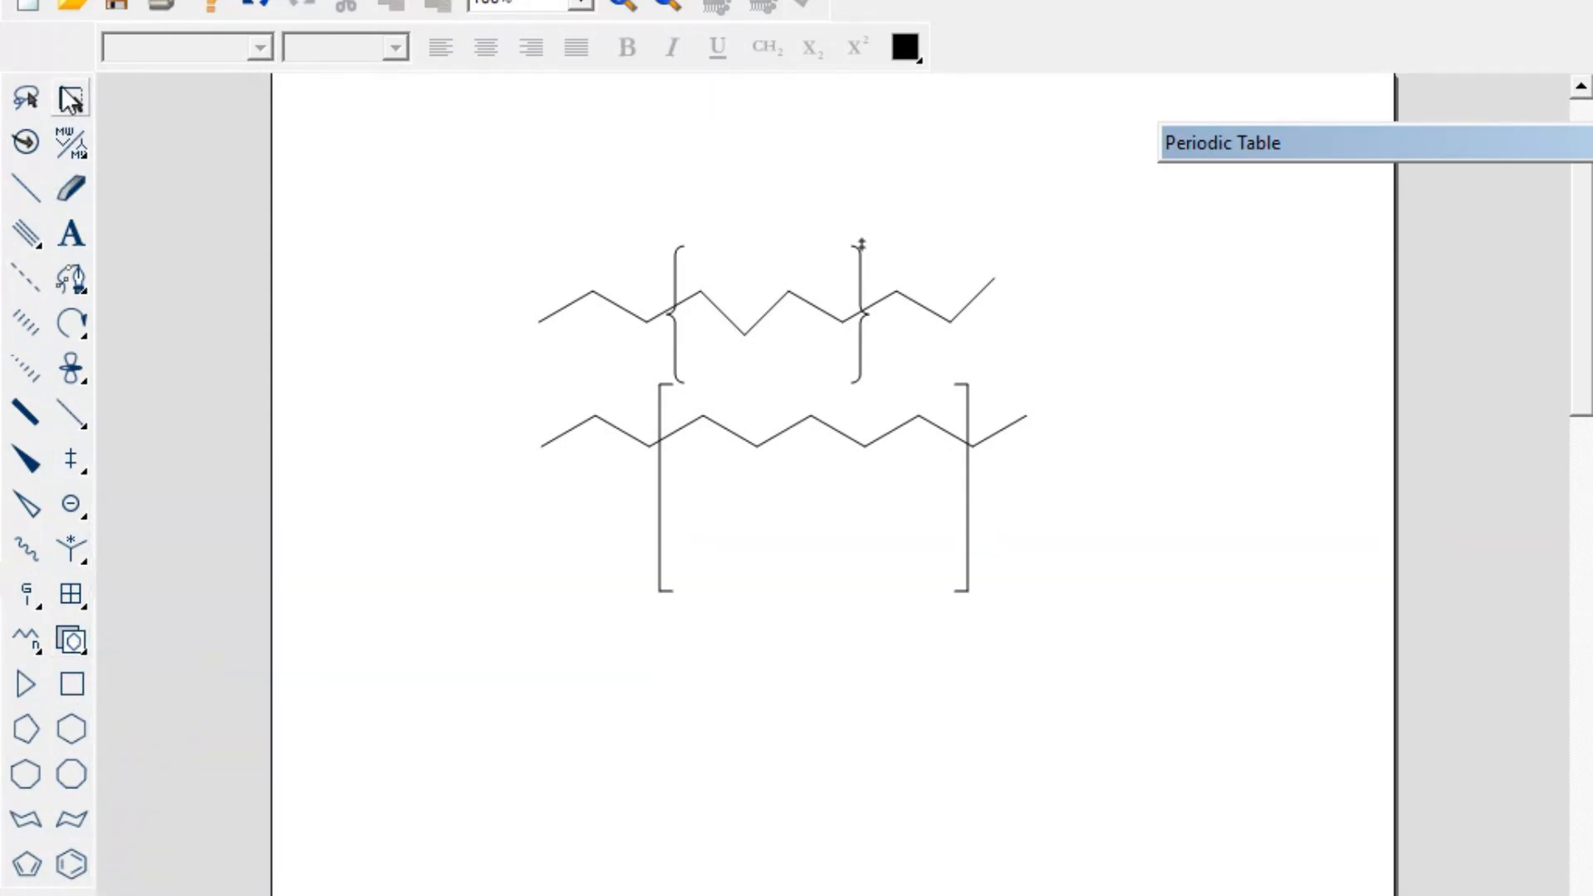
{"action": "left_click_drag", "start_coordinate": [449, 158], "coordinate": [1079, 700]}
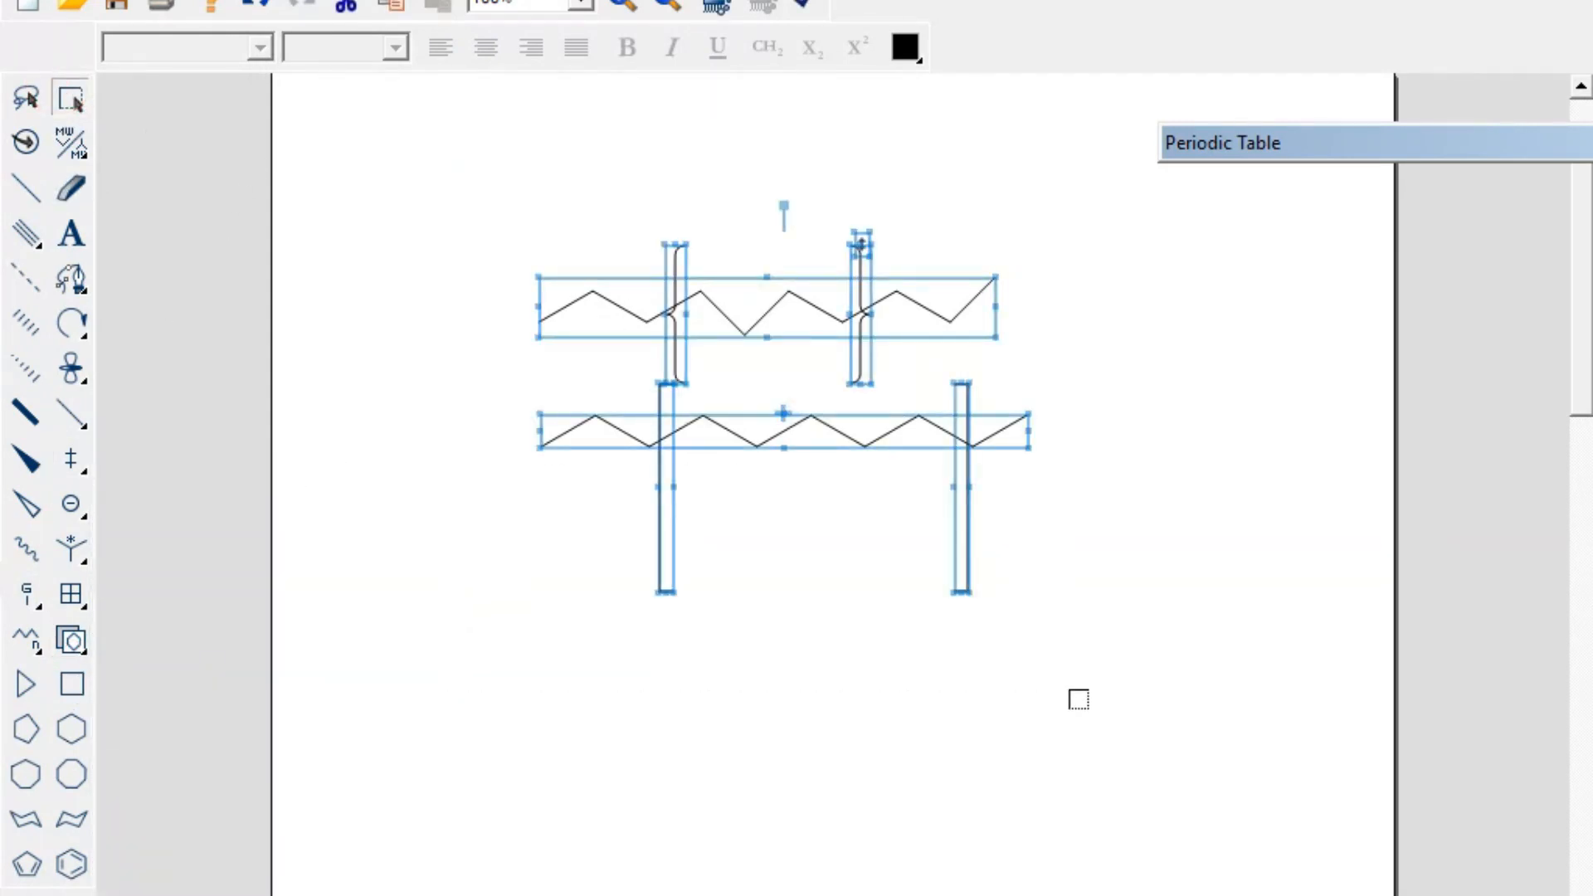
{"action": "key", "text": "Delete"}
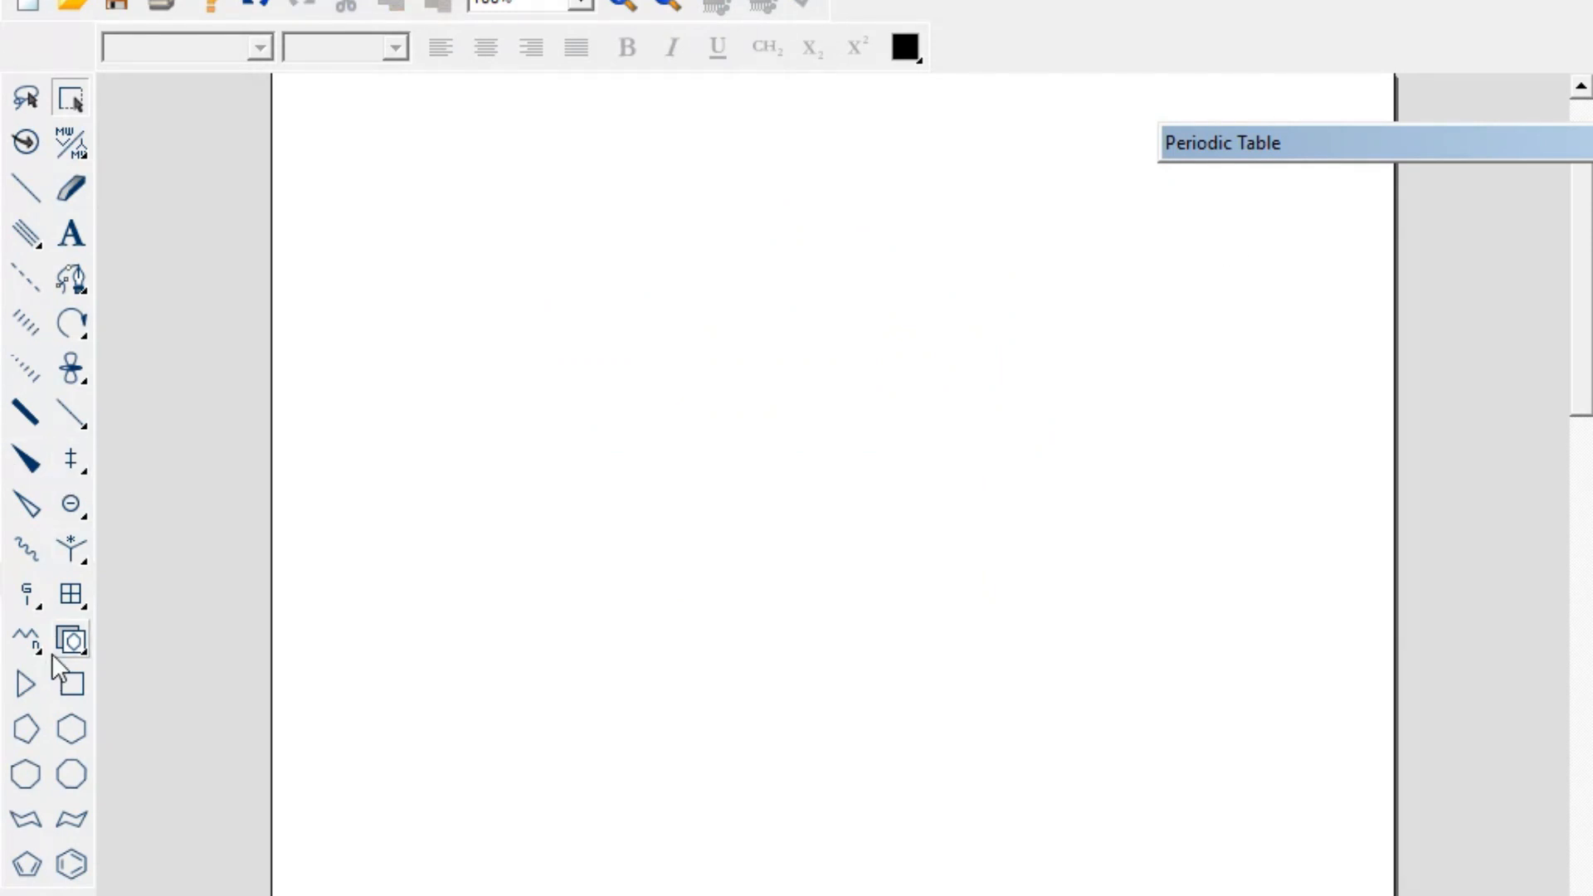
- Place the Aromatics template of two fused five-membered rings with double bonds left of the page's centre
{"action": "left_click", "coordinate": [67, 646]}
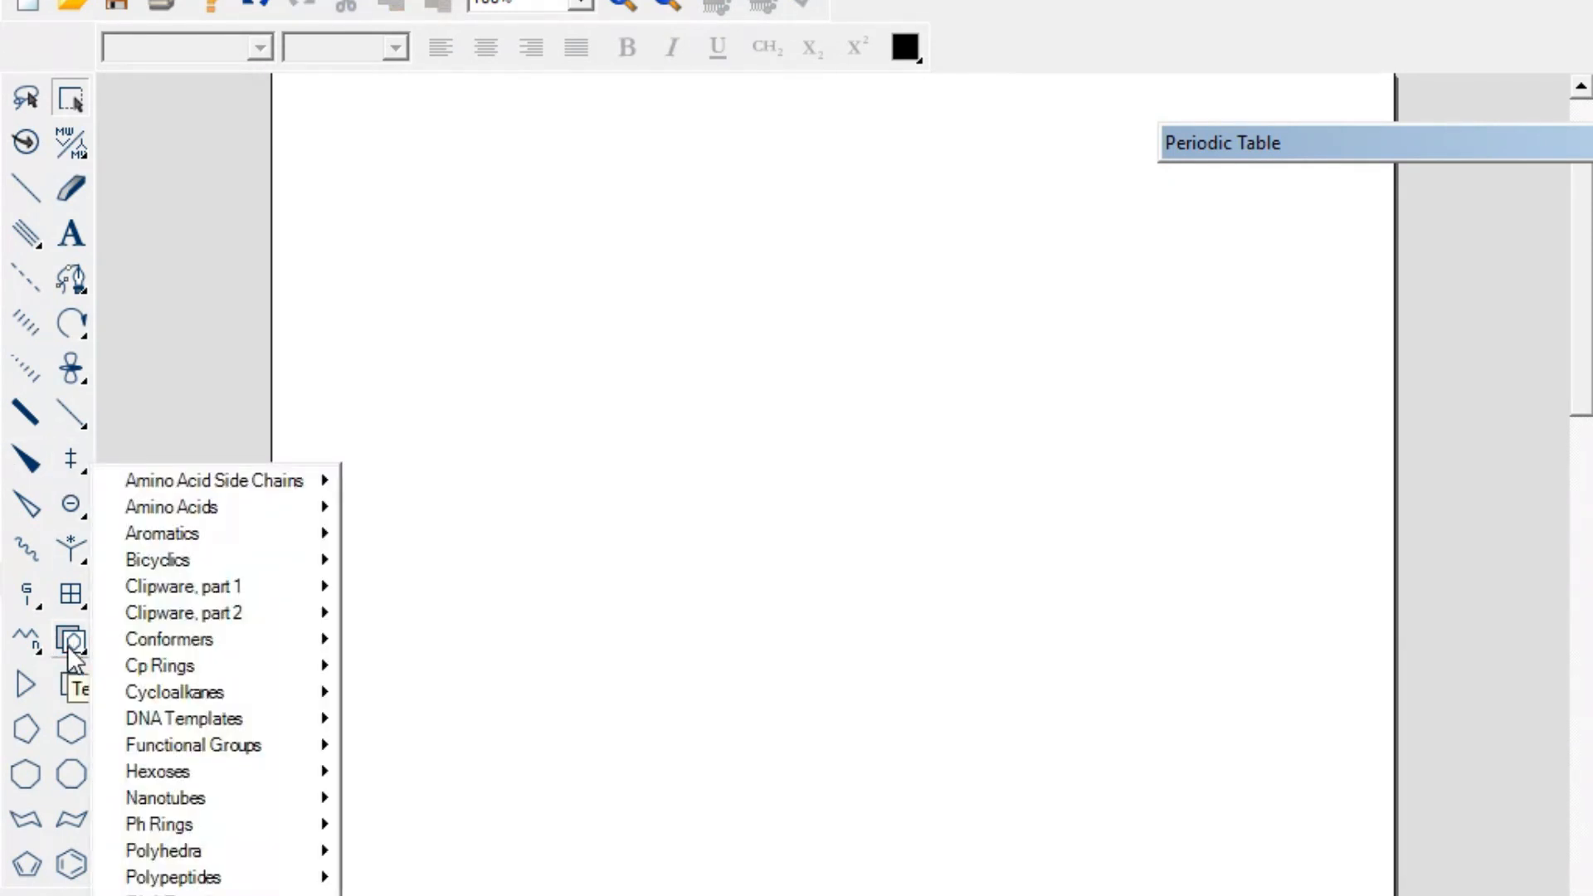
{"action": "mouse_move", "coordinate": [177, 481]}
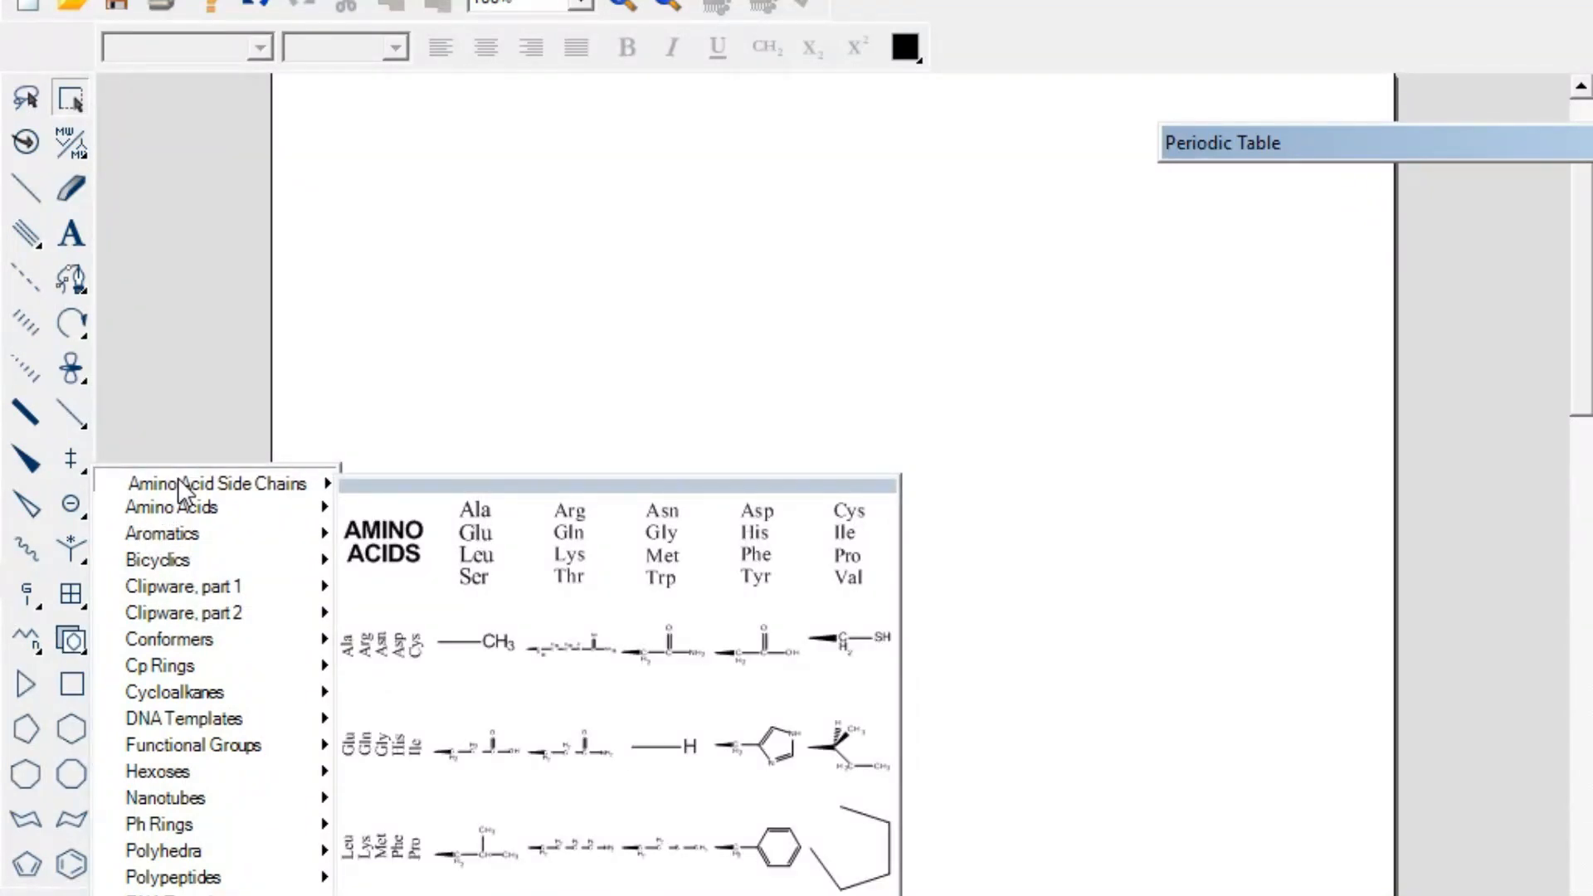
{"action": "mouse_move", "coordinate": [187, 510]}
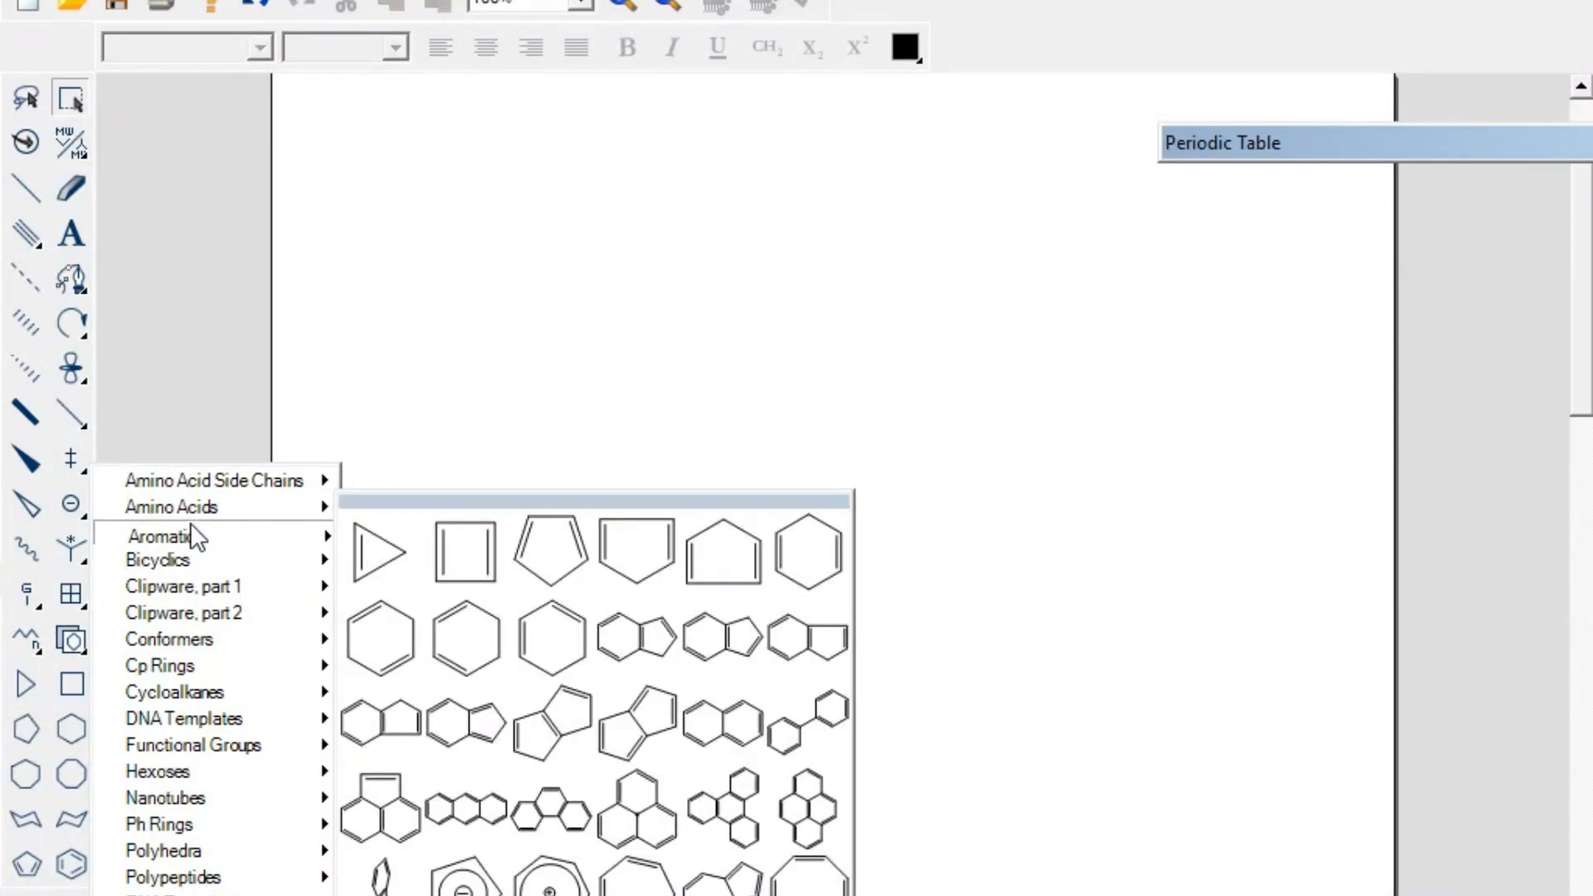
{"action": "mouse_move", "coordinate": [155, 577]}
{"action": "mouse_move", "coordinate": [251, 524]}
{"action": "left_click", "coordinate": [636, 720]}
{"action": "left_click", "coordinate": [612, 485]}
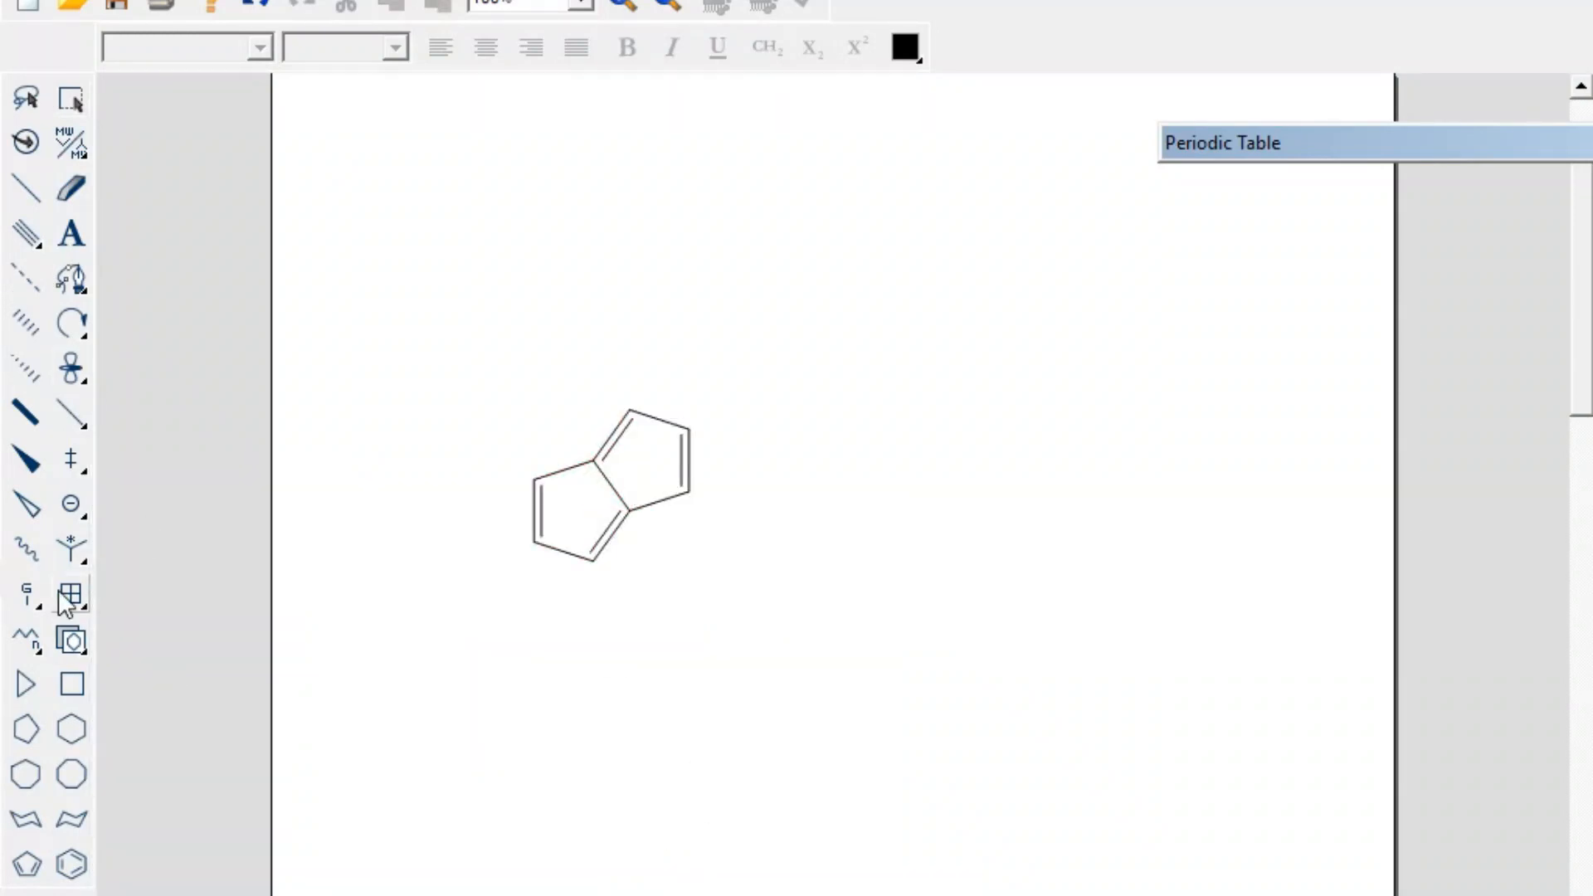
{"action": "left_click", "coordinate": [71, 640]}
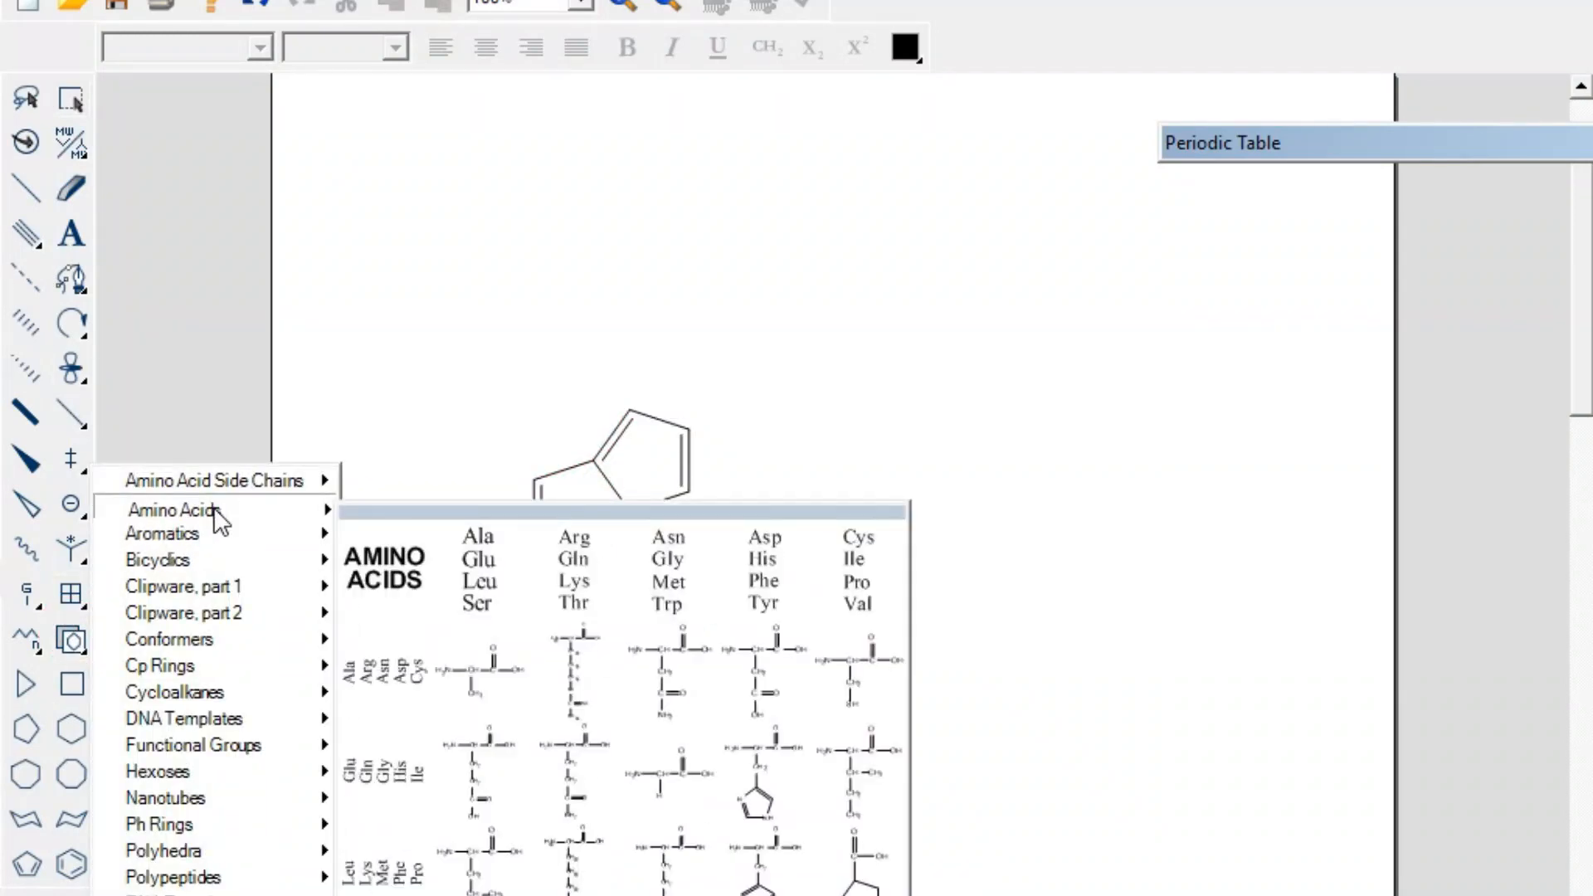
{"action": "mouse_move", "coordinate": [231, 549]}
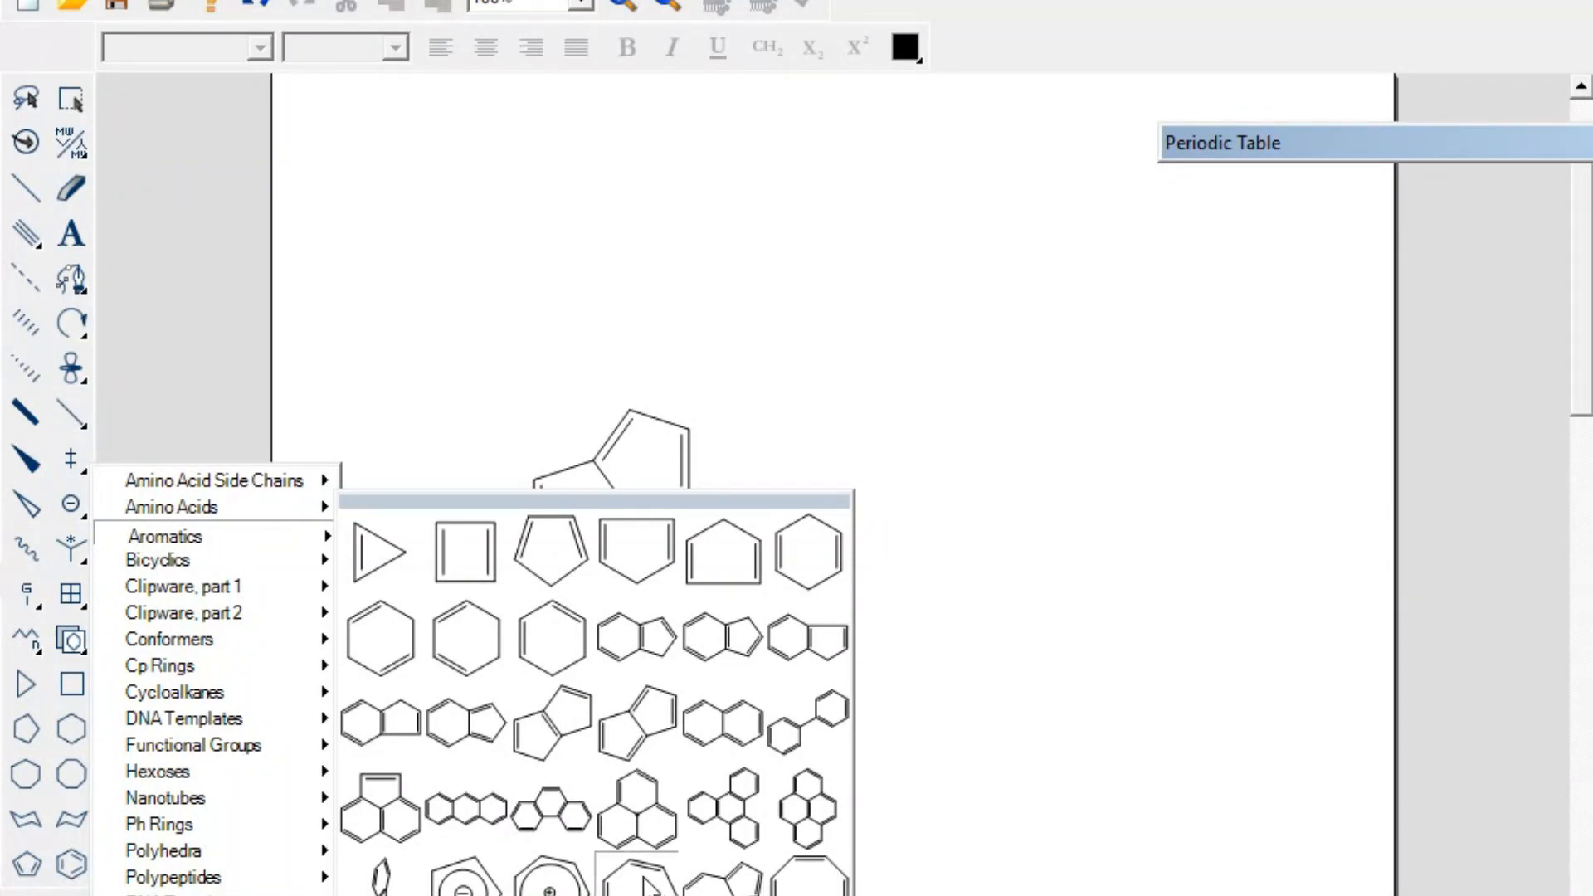
{"action": "mouse_move", "coordinate": [330, 675]}
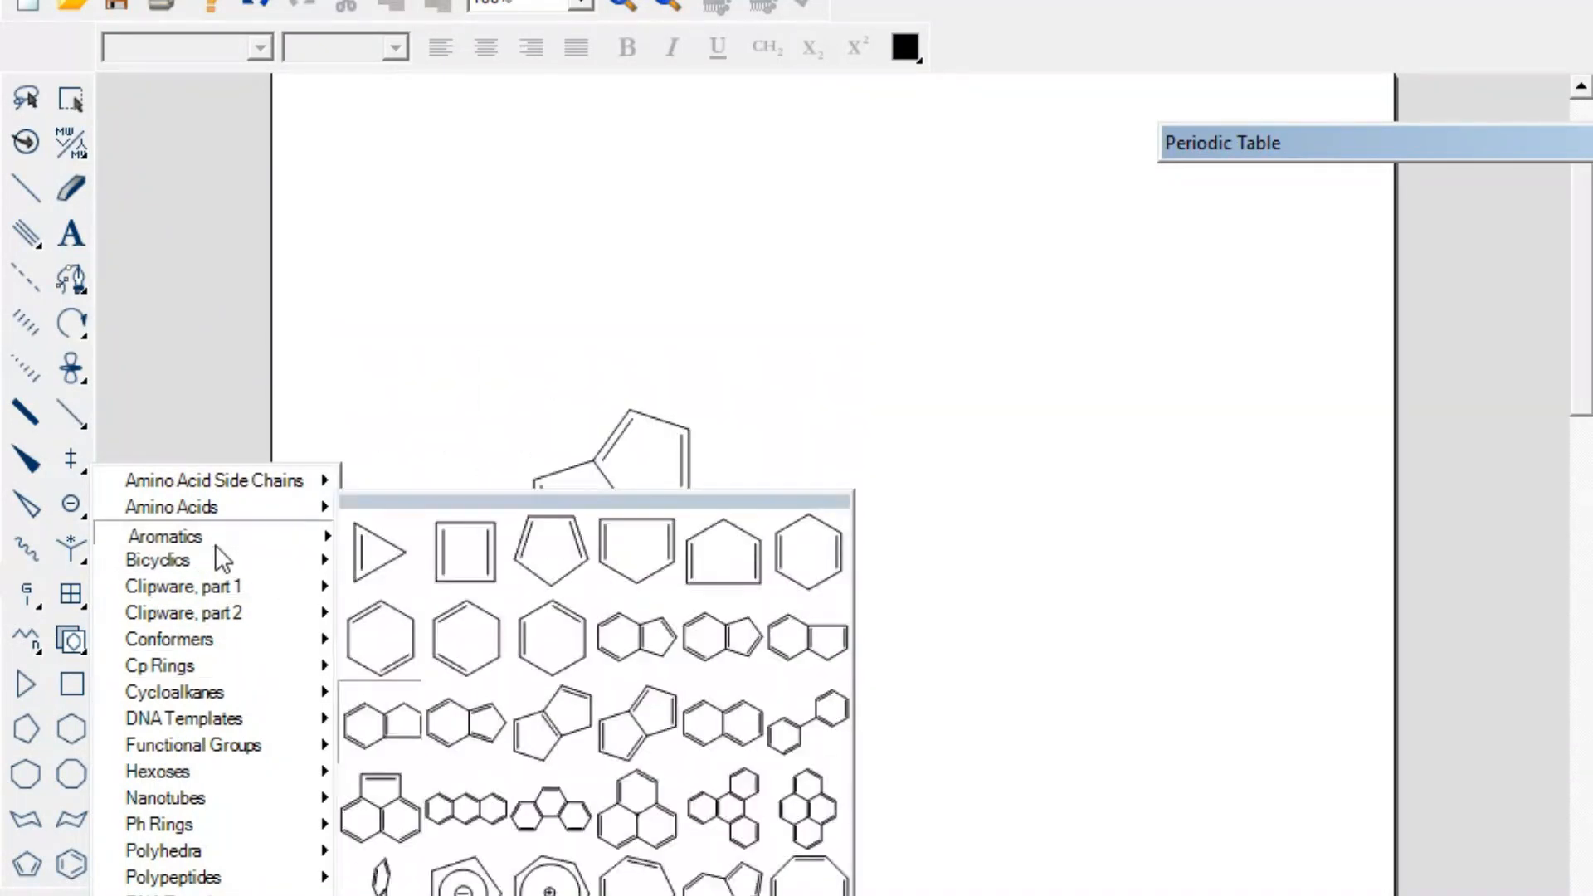
{"action": "left_click", "coordinate": [215, 545]}
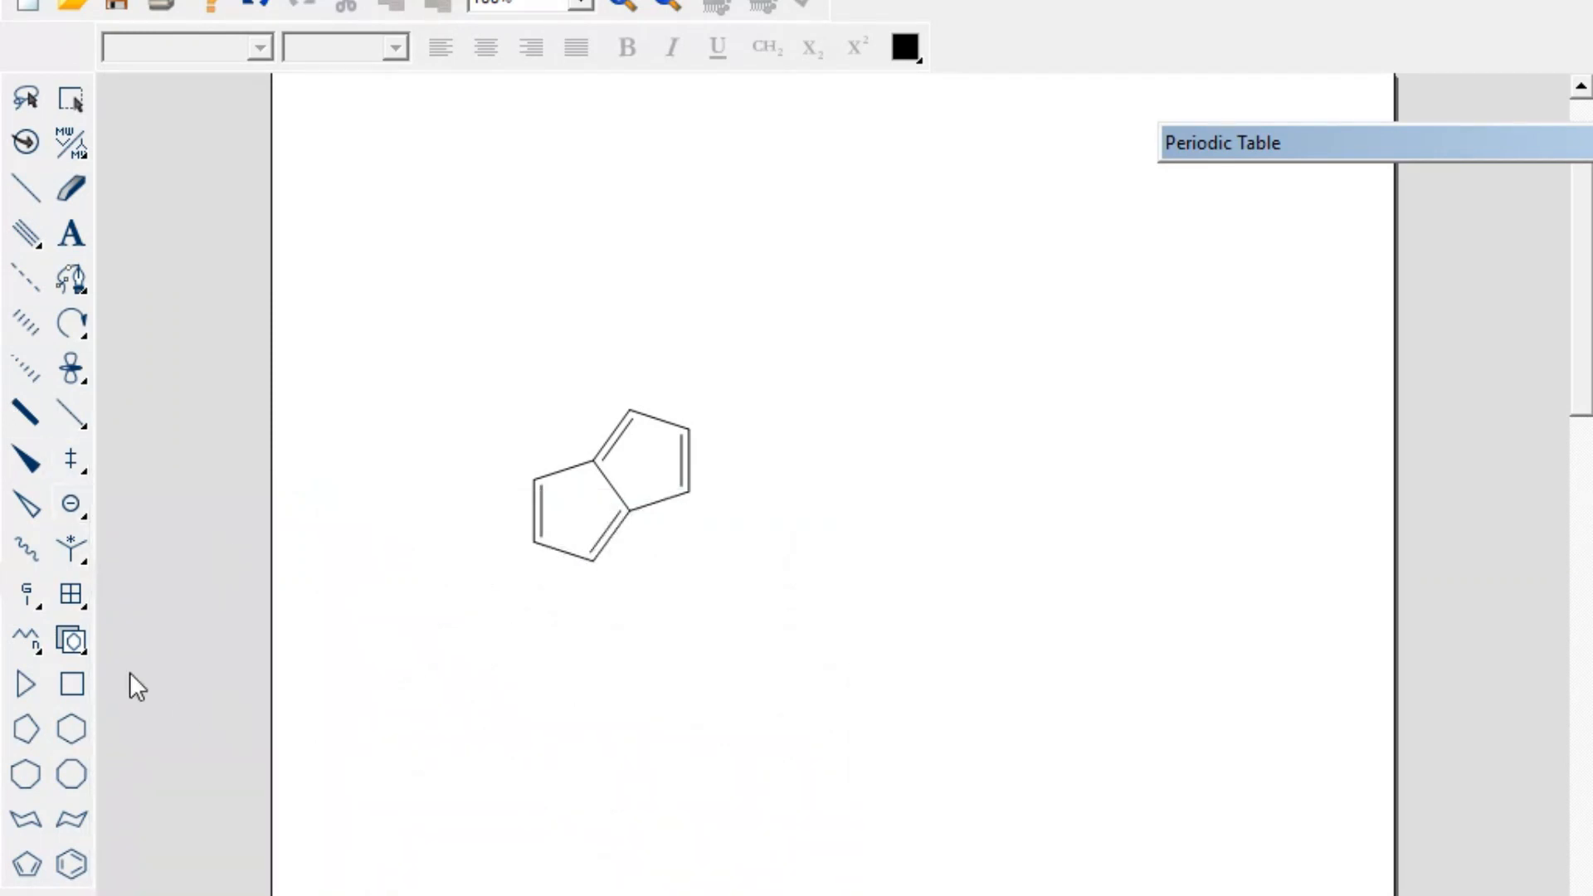
- Place the Bicyclics template of a five-membered ring fused to a three-membered ring just below and right of the aromatic structure
{"action": "left_click", "coordinate": [62, 633]}
{"action": "mouse_move", "coordinate": [162, 558]}
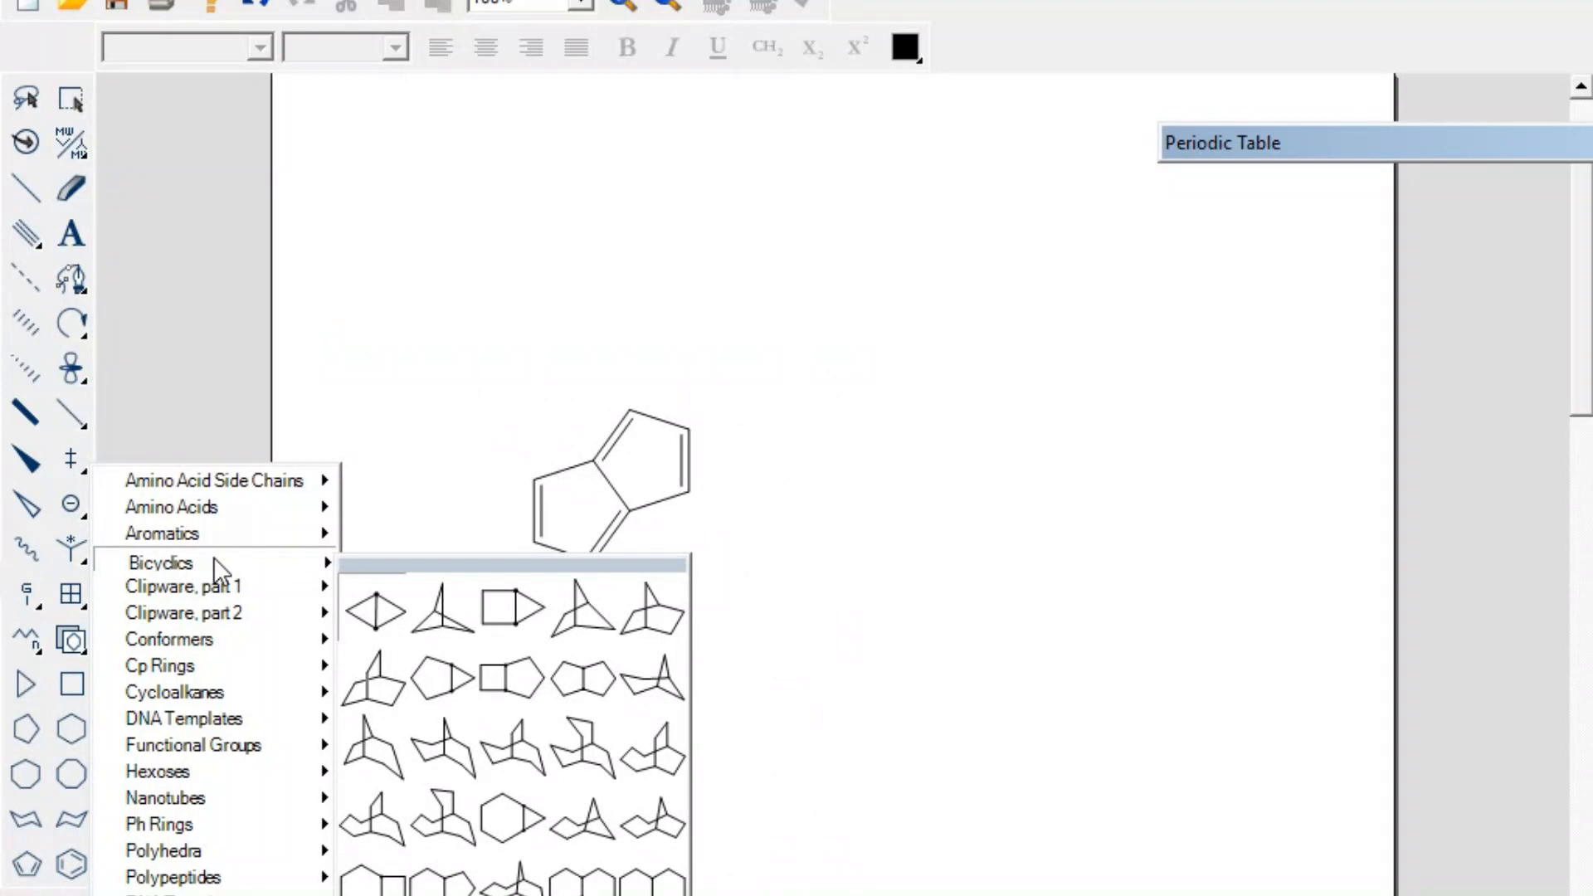
{"action": "left_click", "coordinate": [466, 684]}
{"action": "left_click", "coordinate": [757, 583]}
- Place two beakers from the Clipware, part 1 templates one below the other on the right half of the page
{"action": "left_click", "coordinate": [72, 639]}
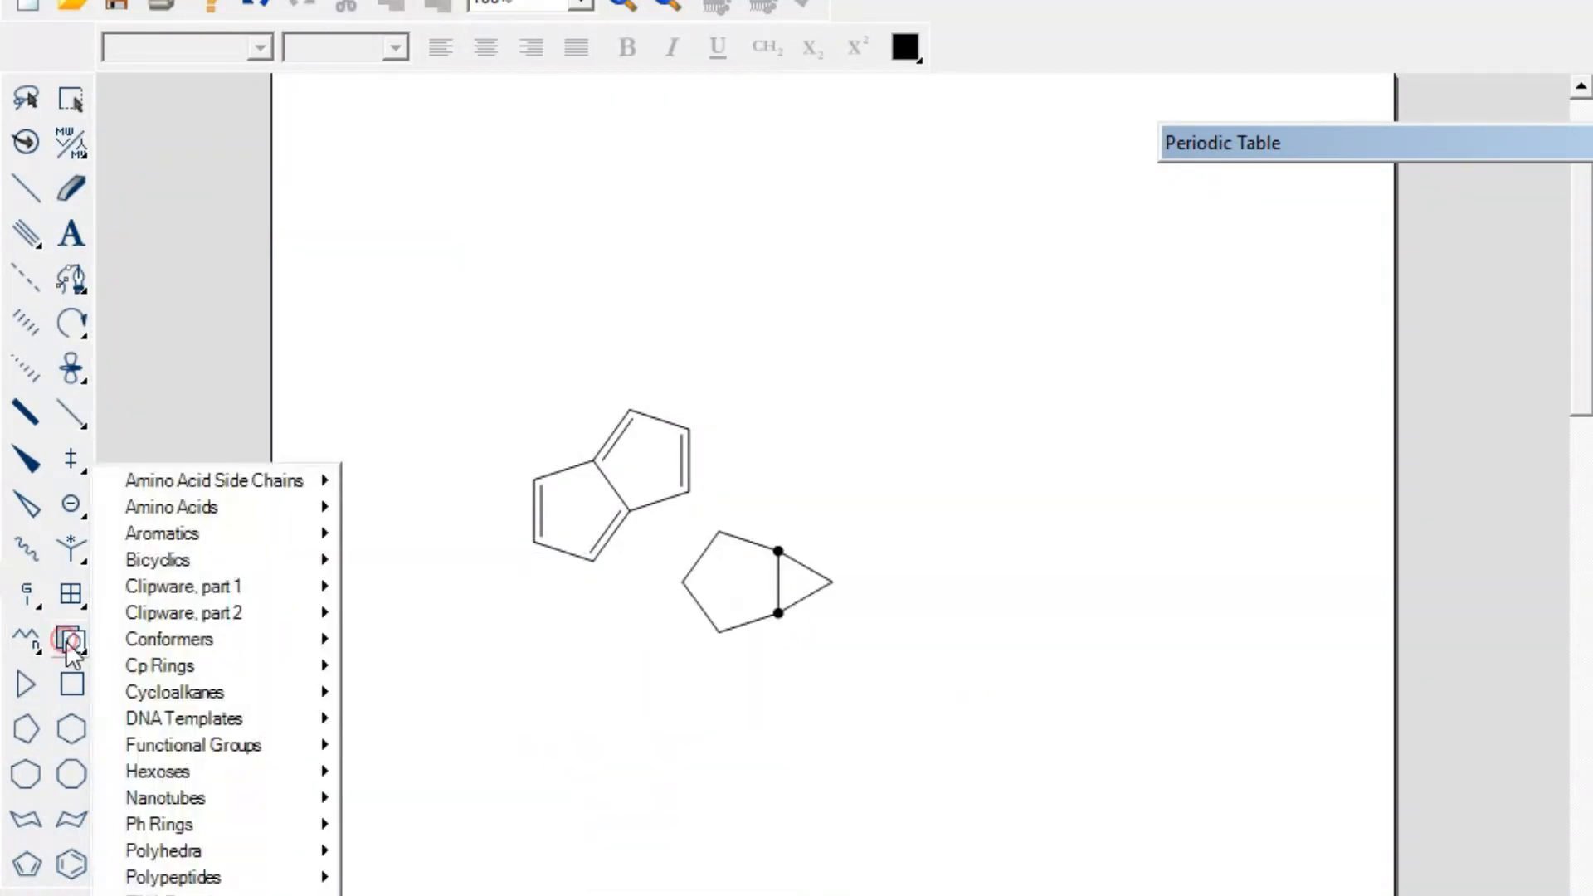
{"action": "mouse_move", "coordinate": [141, 567]}
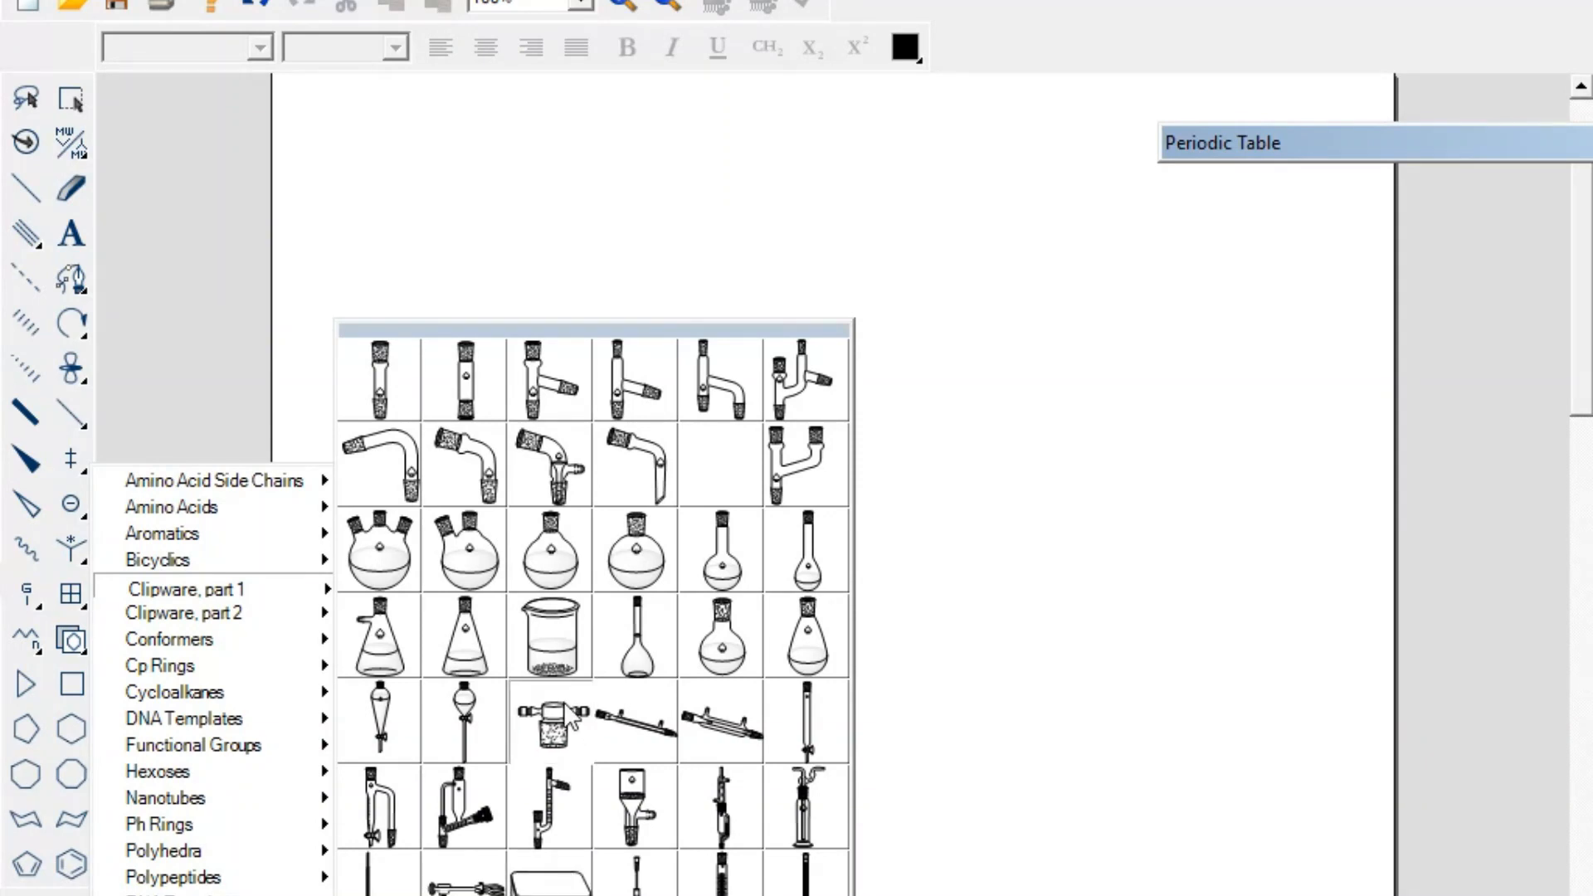
{"action": "left_click", "coordinate": [555, 671]}
{"action": "left_click", "coordinate": [1058, 371]}
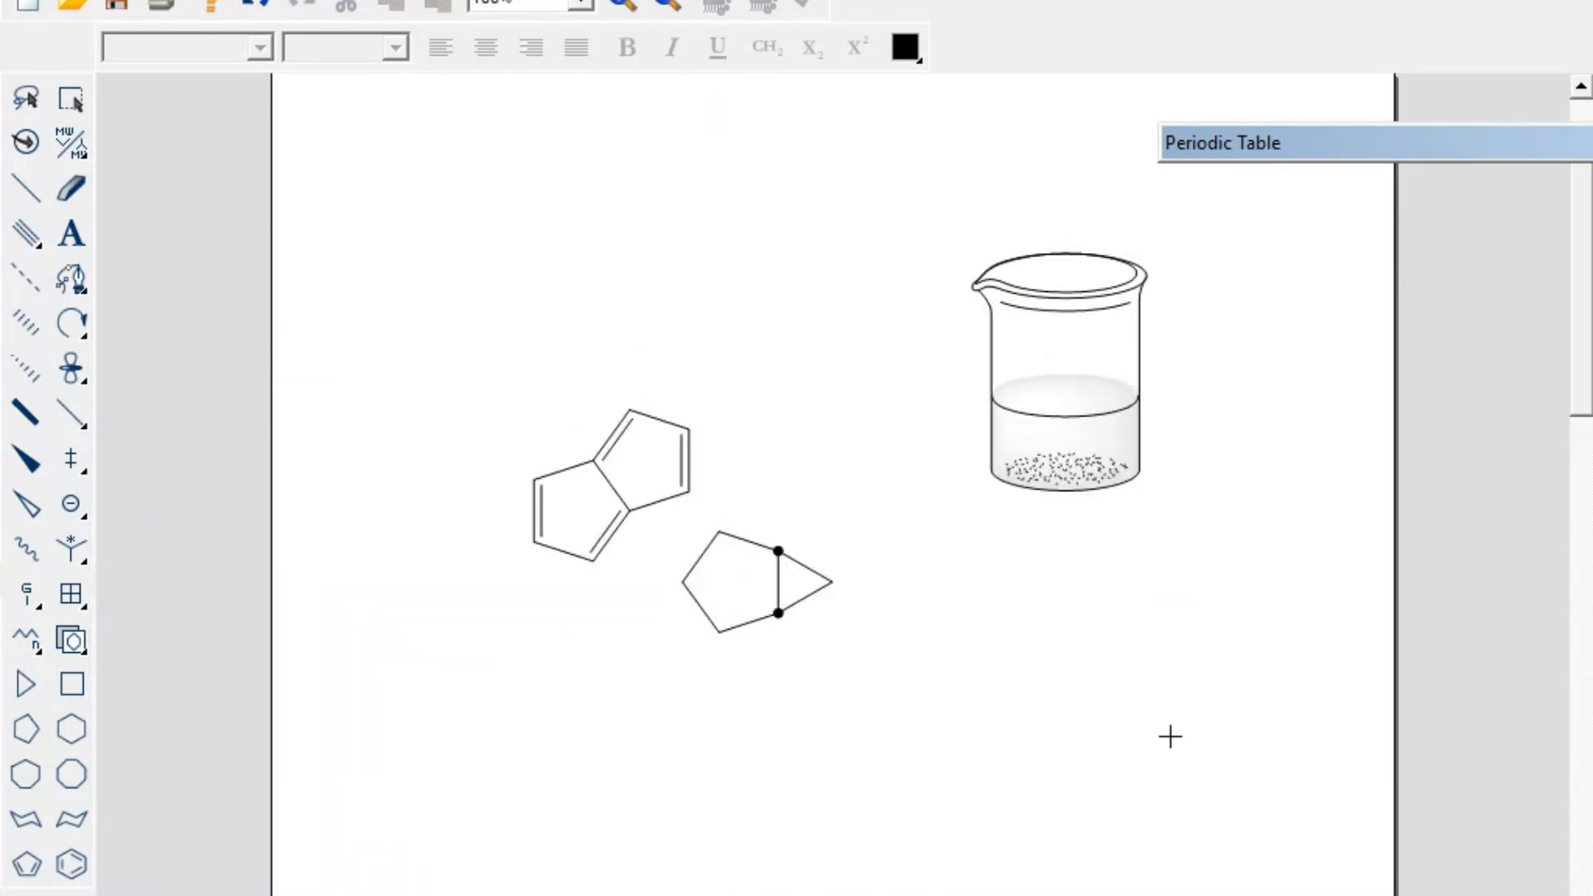
{"action": "left_click", "coordinate": [1129, 663]}
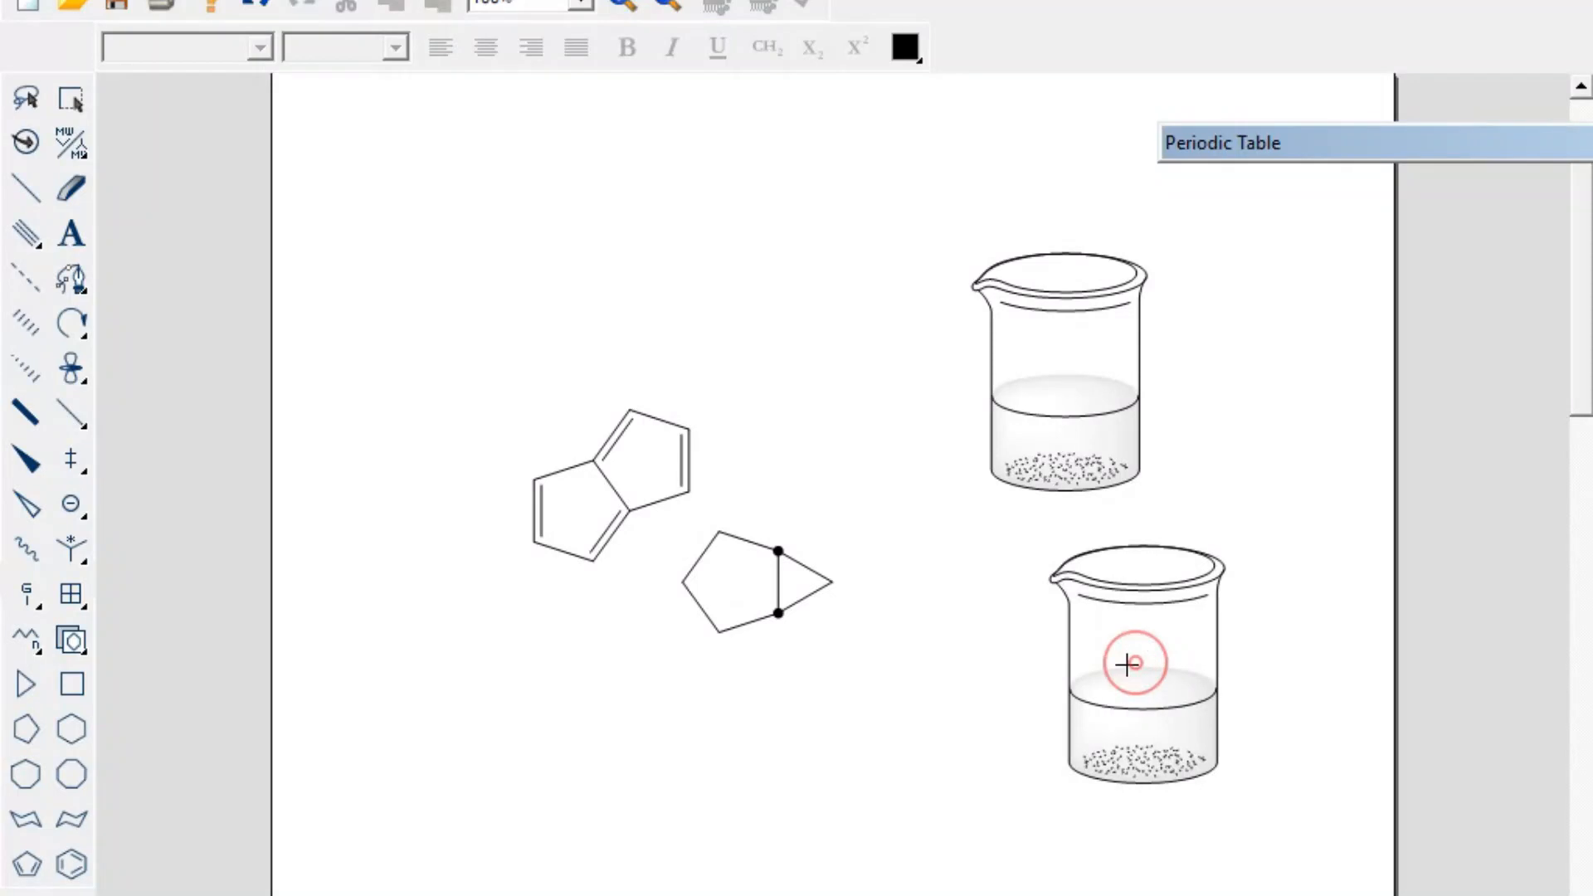
- Place the second Newman projection from the Conformers templates near the page's left edge, below the fused-ring structure
{"action": "left_click", "coordinate": [71, 640]}
{"action": "mouse_move", "coordinate": [221, 586]}
{"action": "mouse_move", "coordinate": [251, 614]}
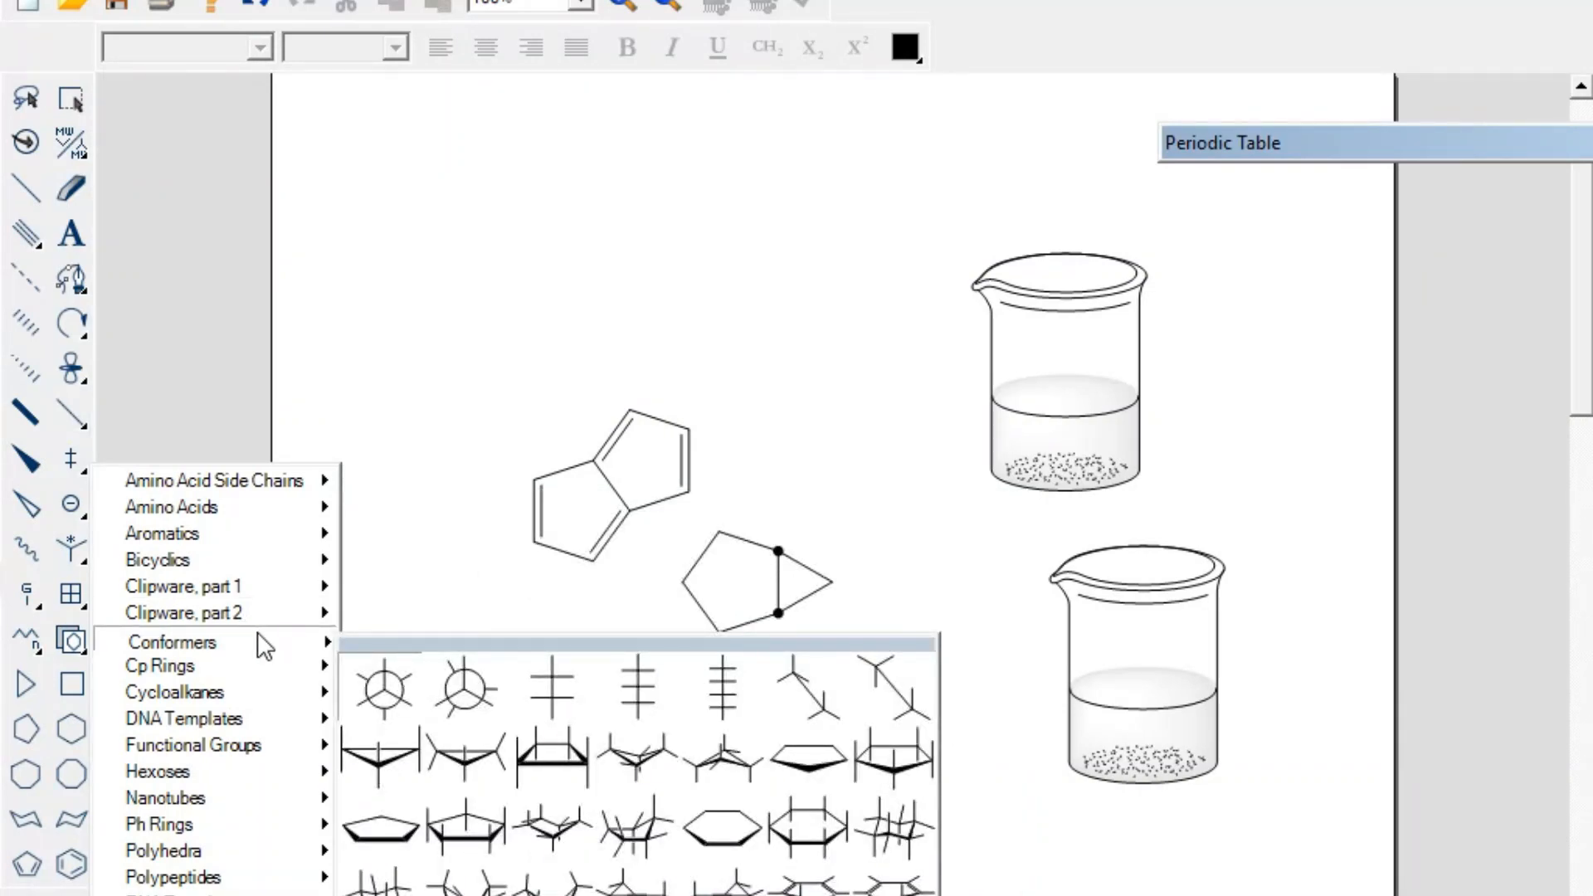
{"action": "mouse_move", "coordinate": [303, 631]}
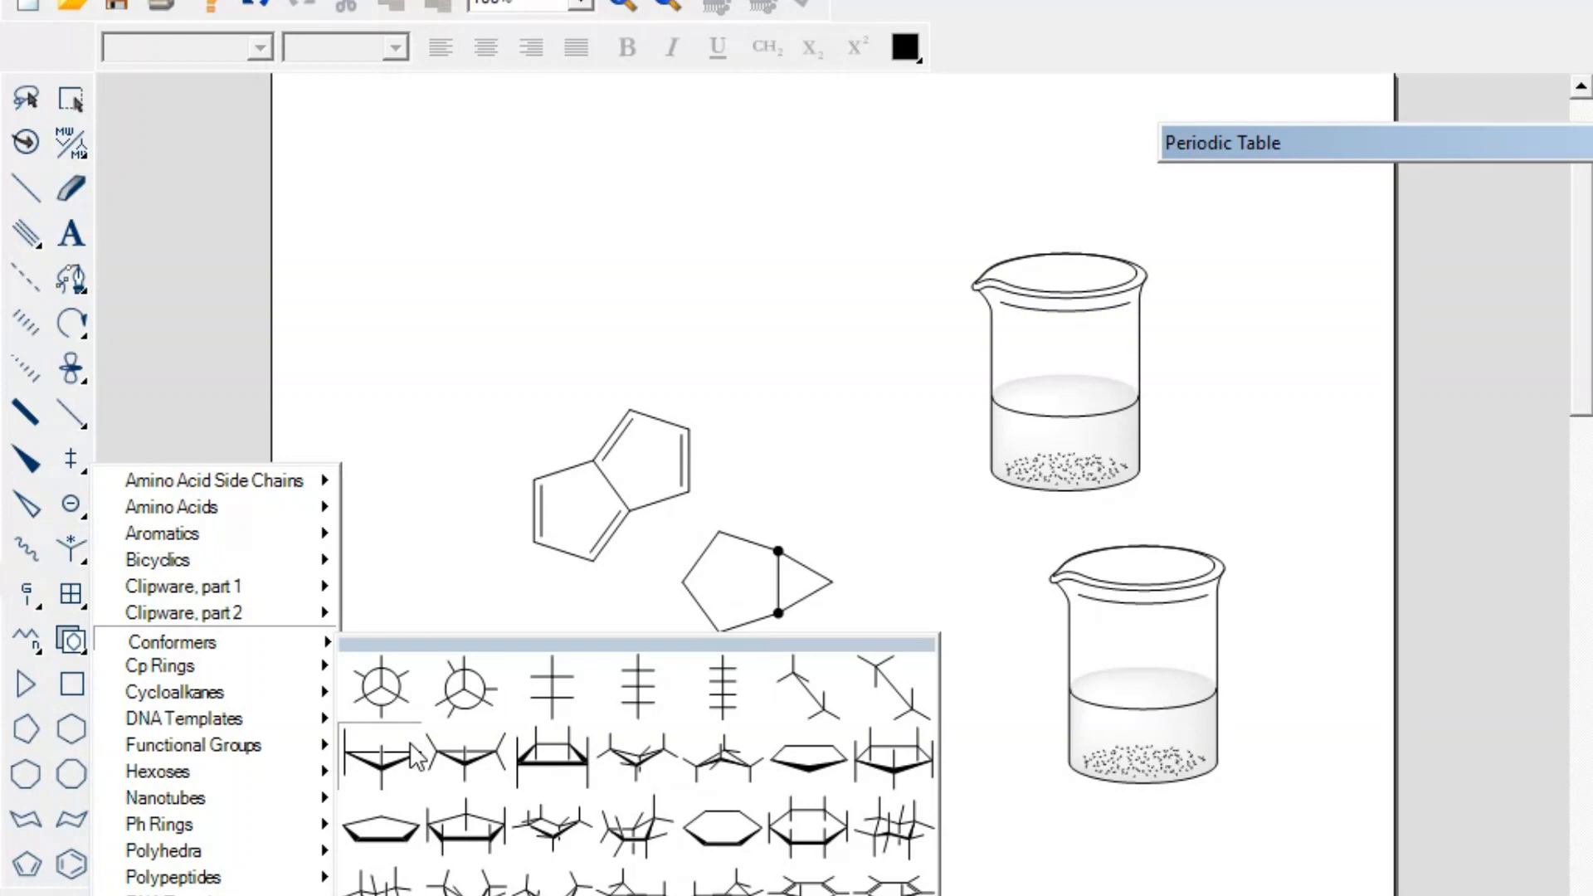
{"action": "left_click", "coordinate": [457, 685]}
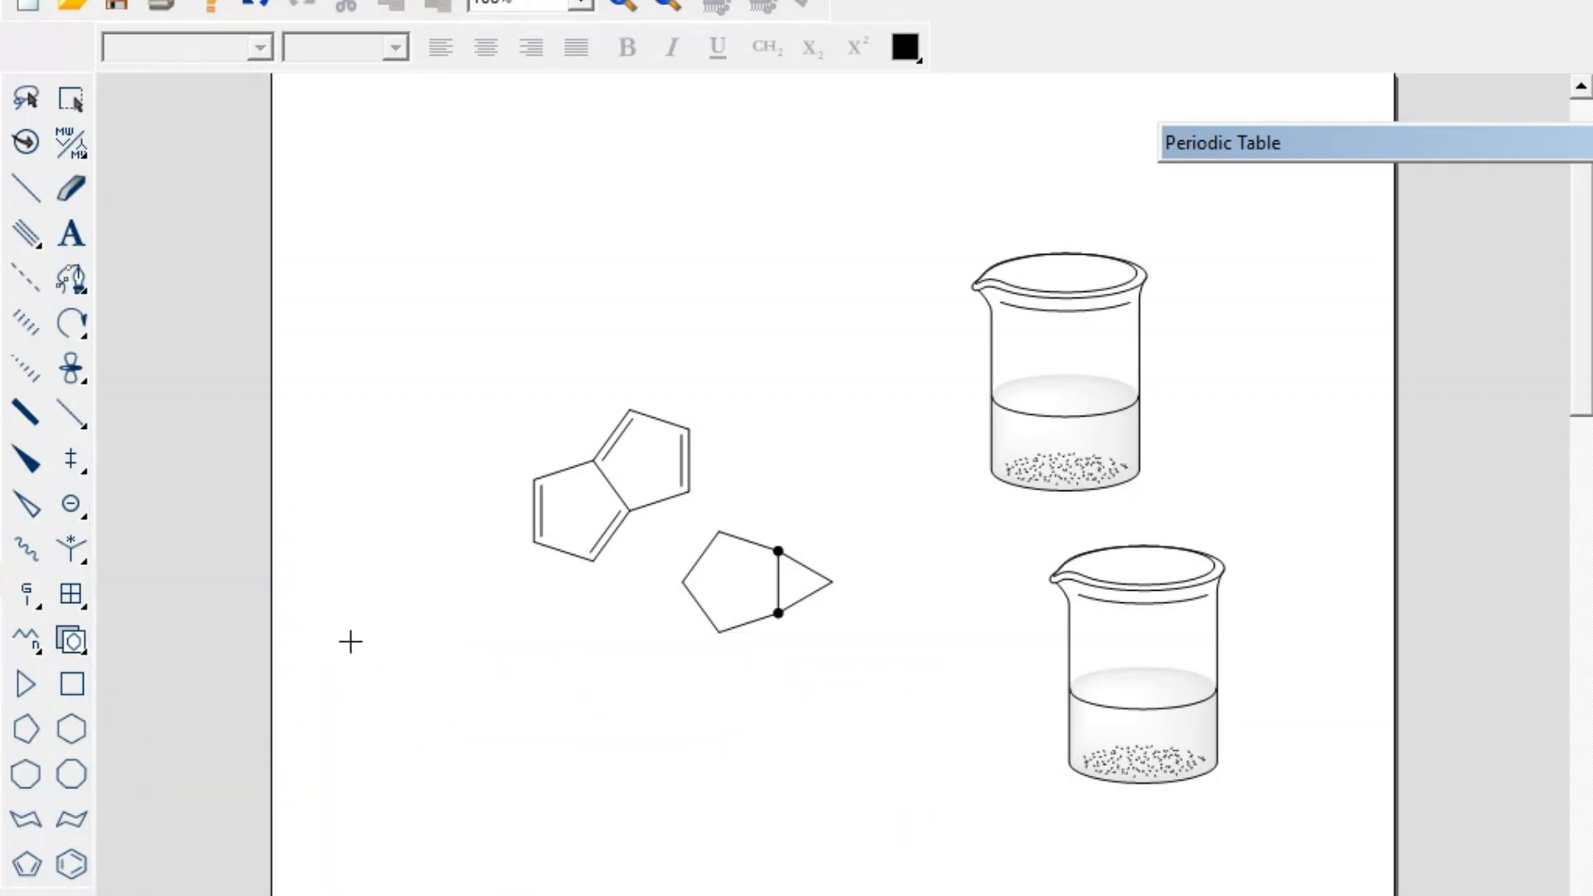
{"action": "left_click", "coordinate": [350, 642]}
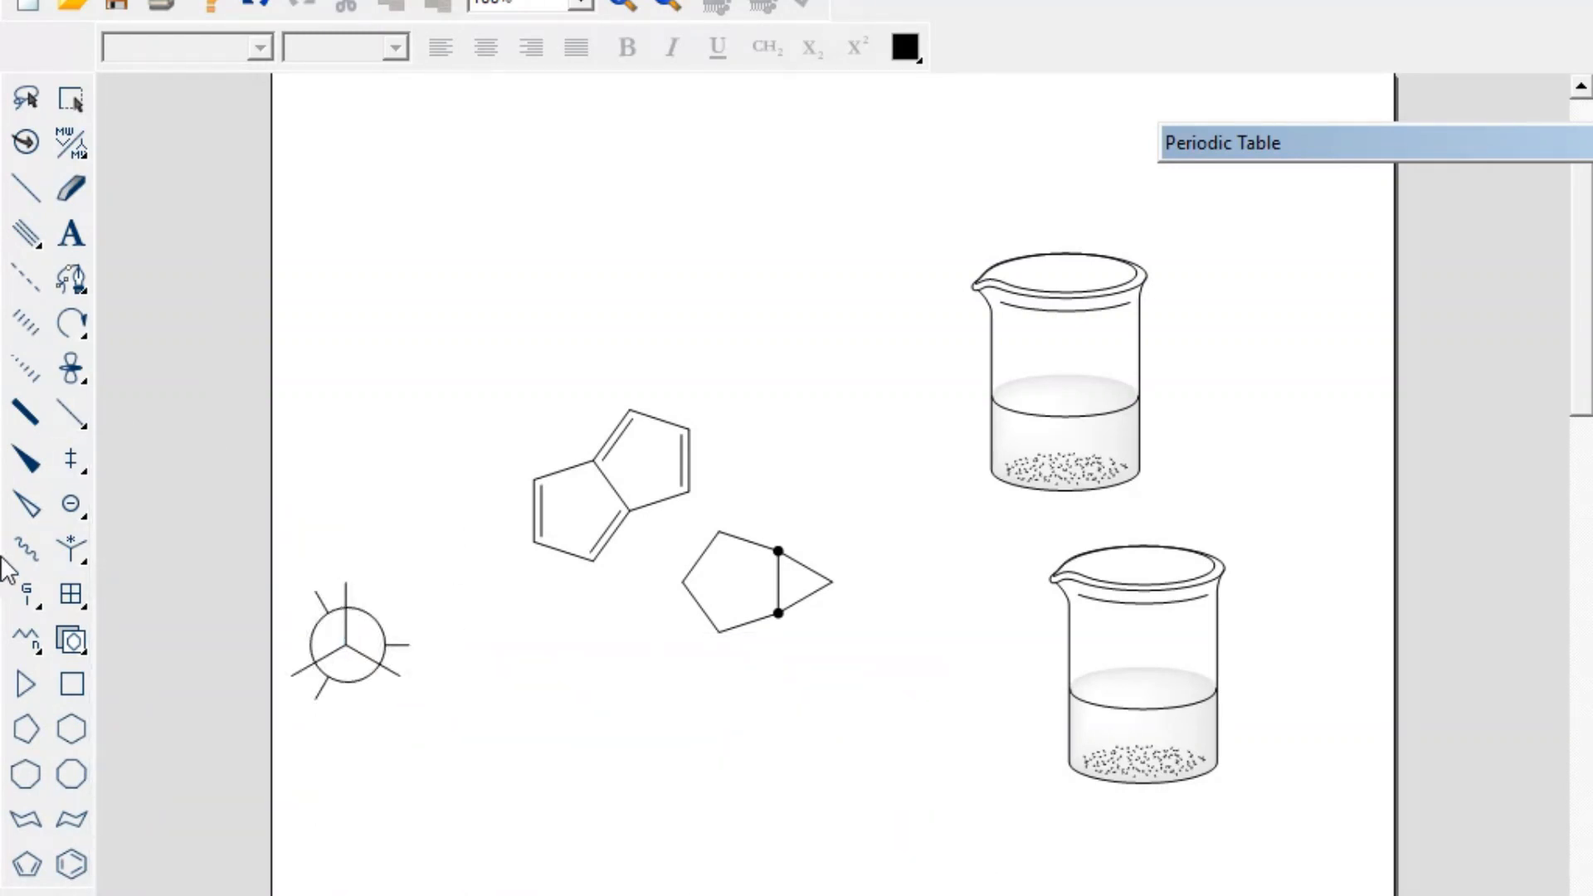
{"action": "left_click", "coordinate": [61, 650]}
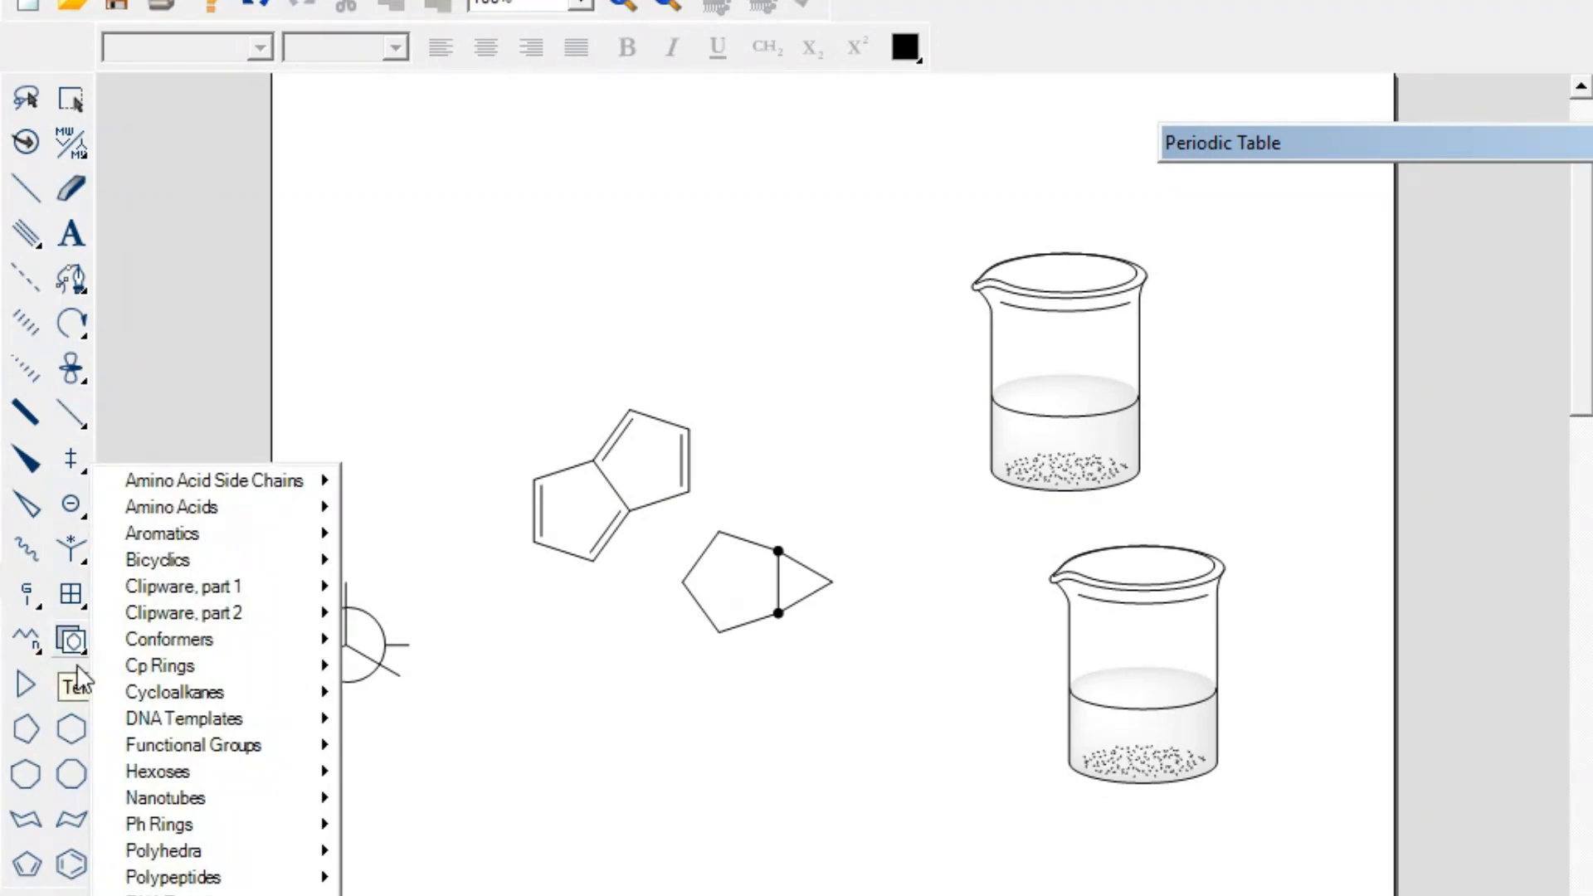
{"action": "mouse_move", "coordinate": [168, 789]}
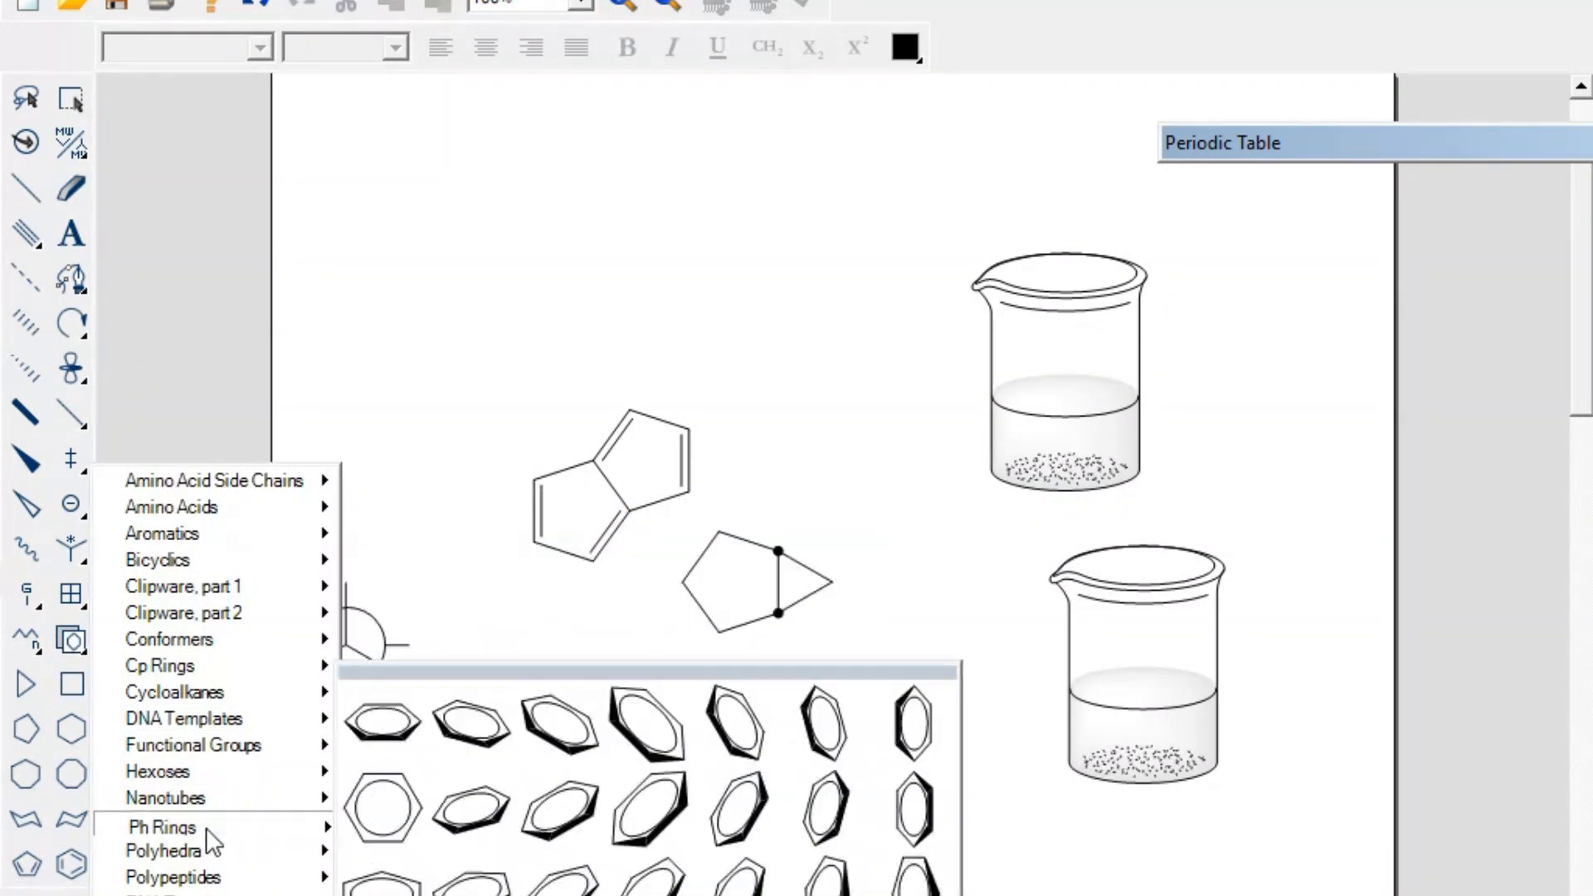
{"action": "mouse_move", "coordinate": [207, 823]}
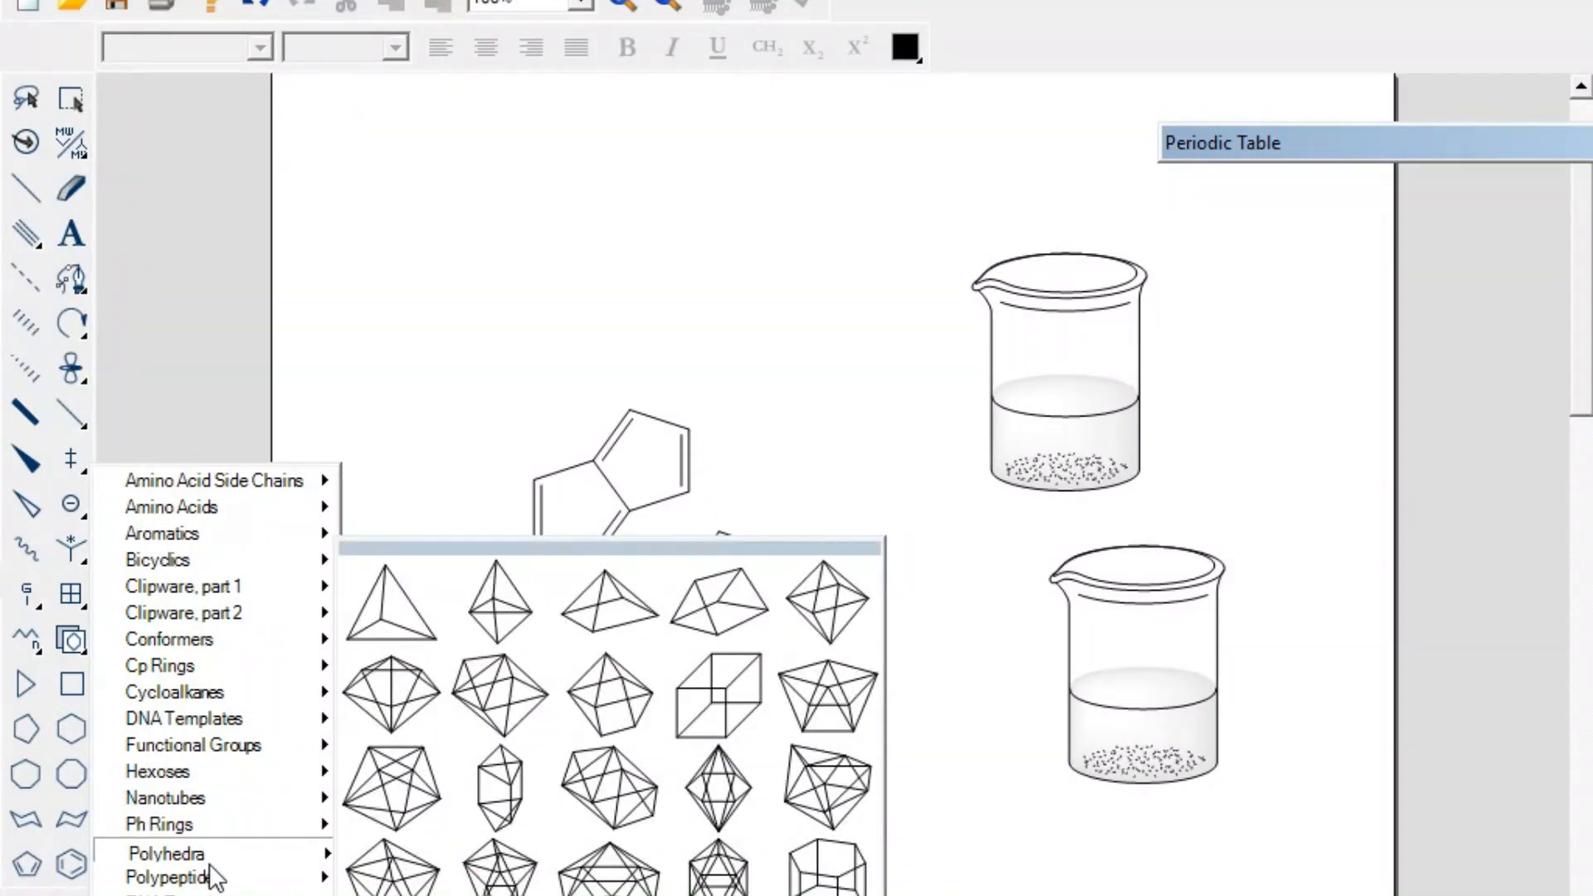
{"action": "mouse_move", "coordinate": [211, 893]}
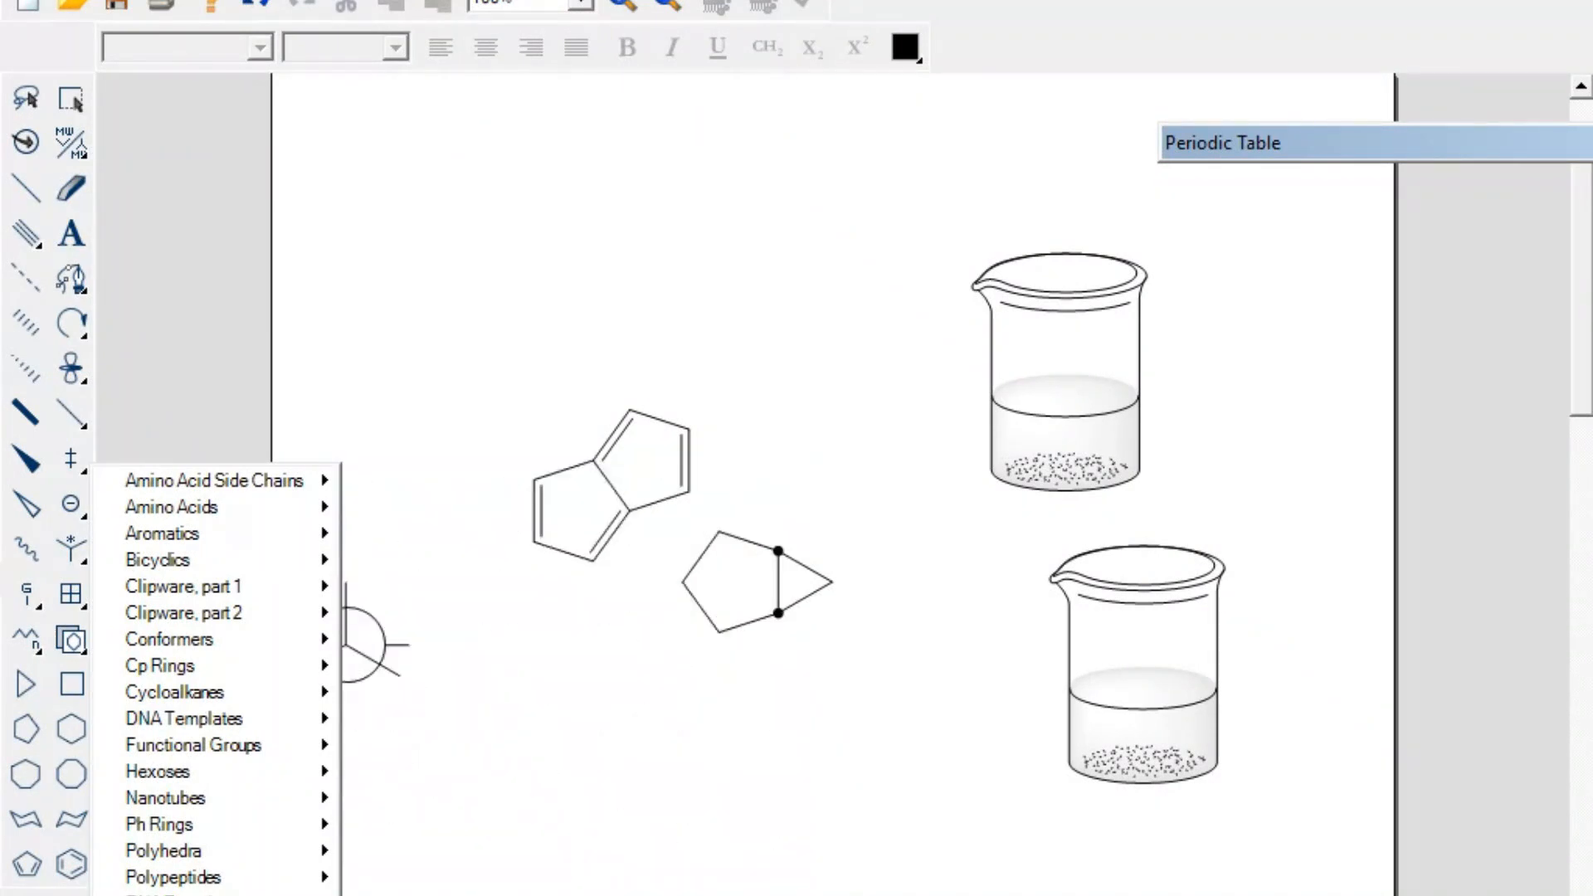
{"action": "mouse_move", "coordinate": [191, 521]}
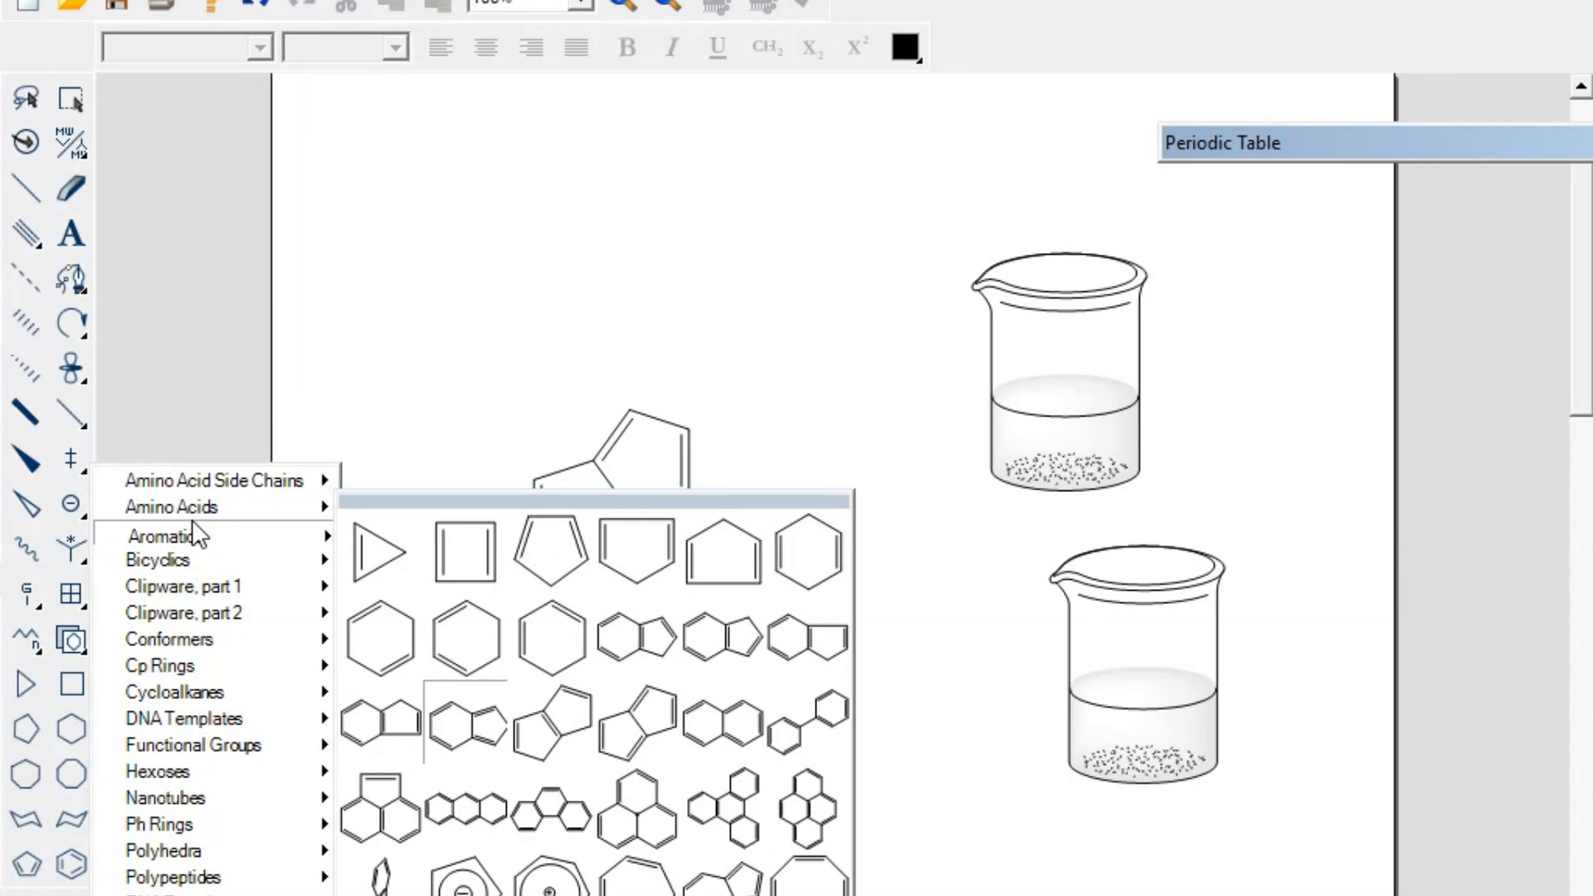
{"action": "left_click", "coordinate": [192, 521]}
- Delete the two beakers, both fused-ring structures and the Newman projection, leaving the page empty
{"action": "left_click", "coordinate": [70, 98]}
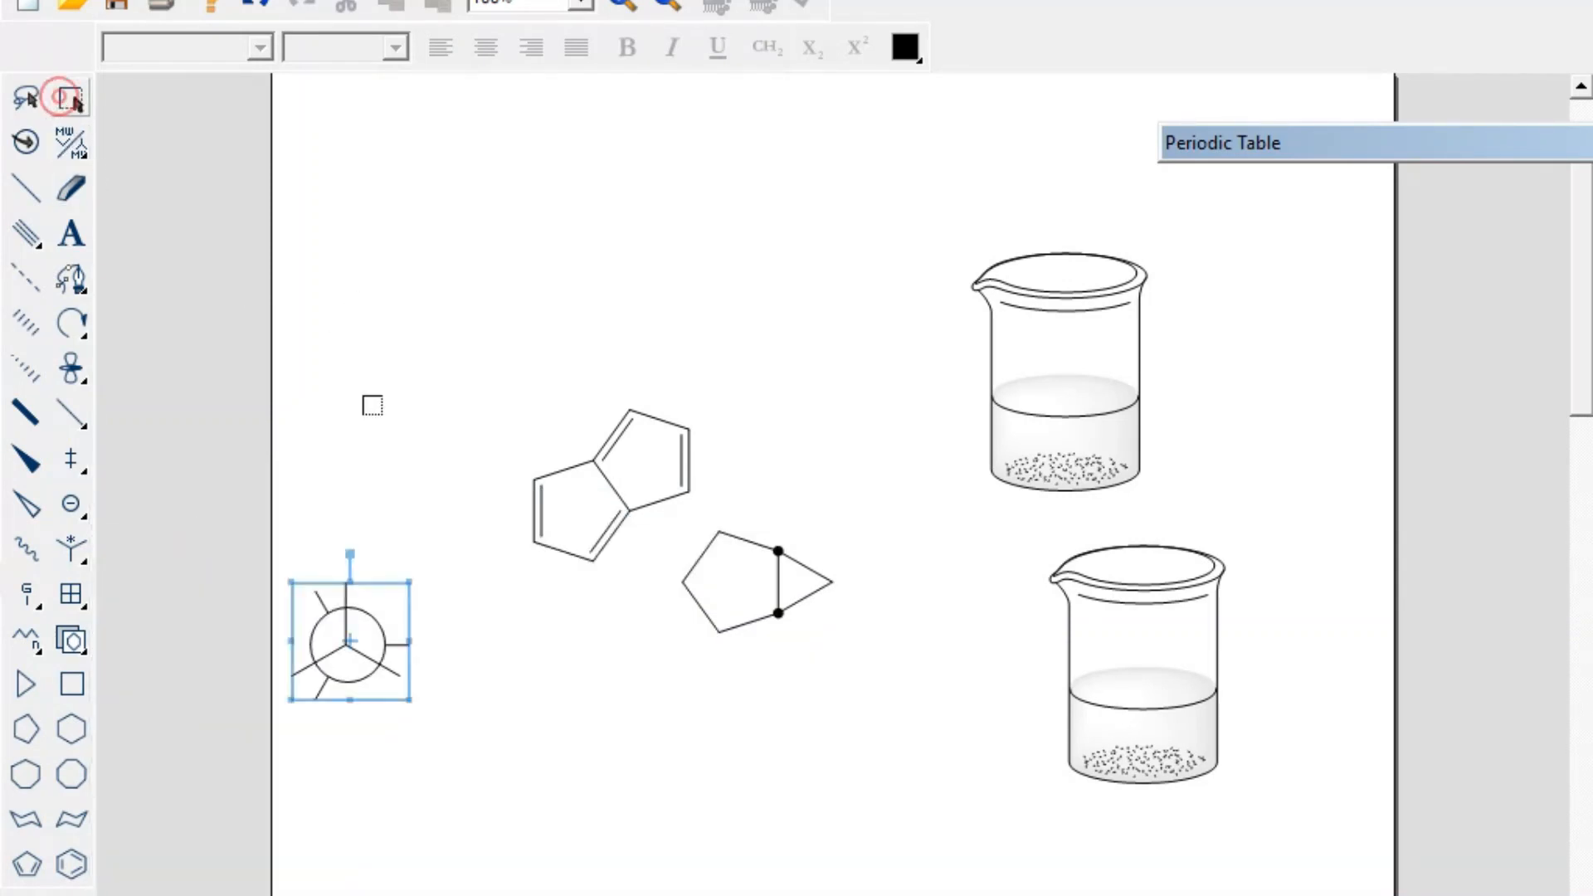
{"action": "left_click_drag", "start_coordinate": [357, 204], "coordinate": [1173, 785]}
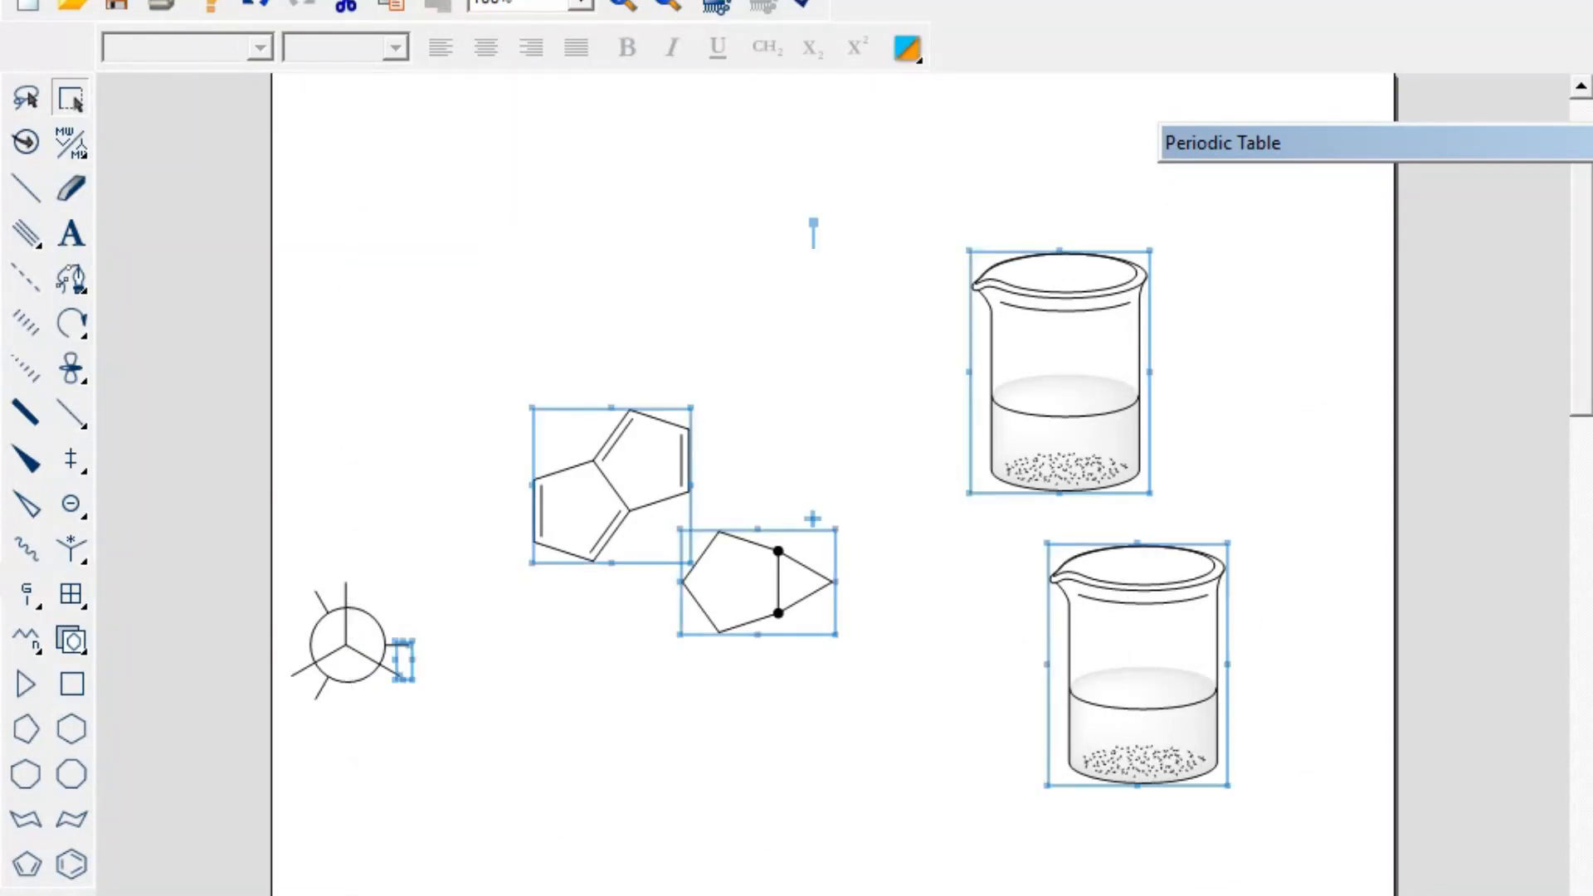
{"action": "key", "text": "Delete"}
{"action": "left_click_drag", "start_coordinate": [373, 374], "coordinate": [274, 829]}
{"action": "key", "text": "Delete"}
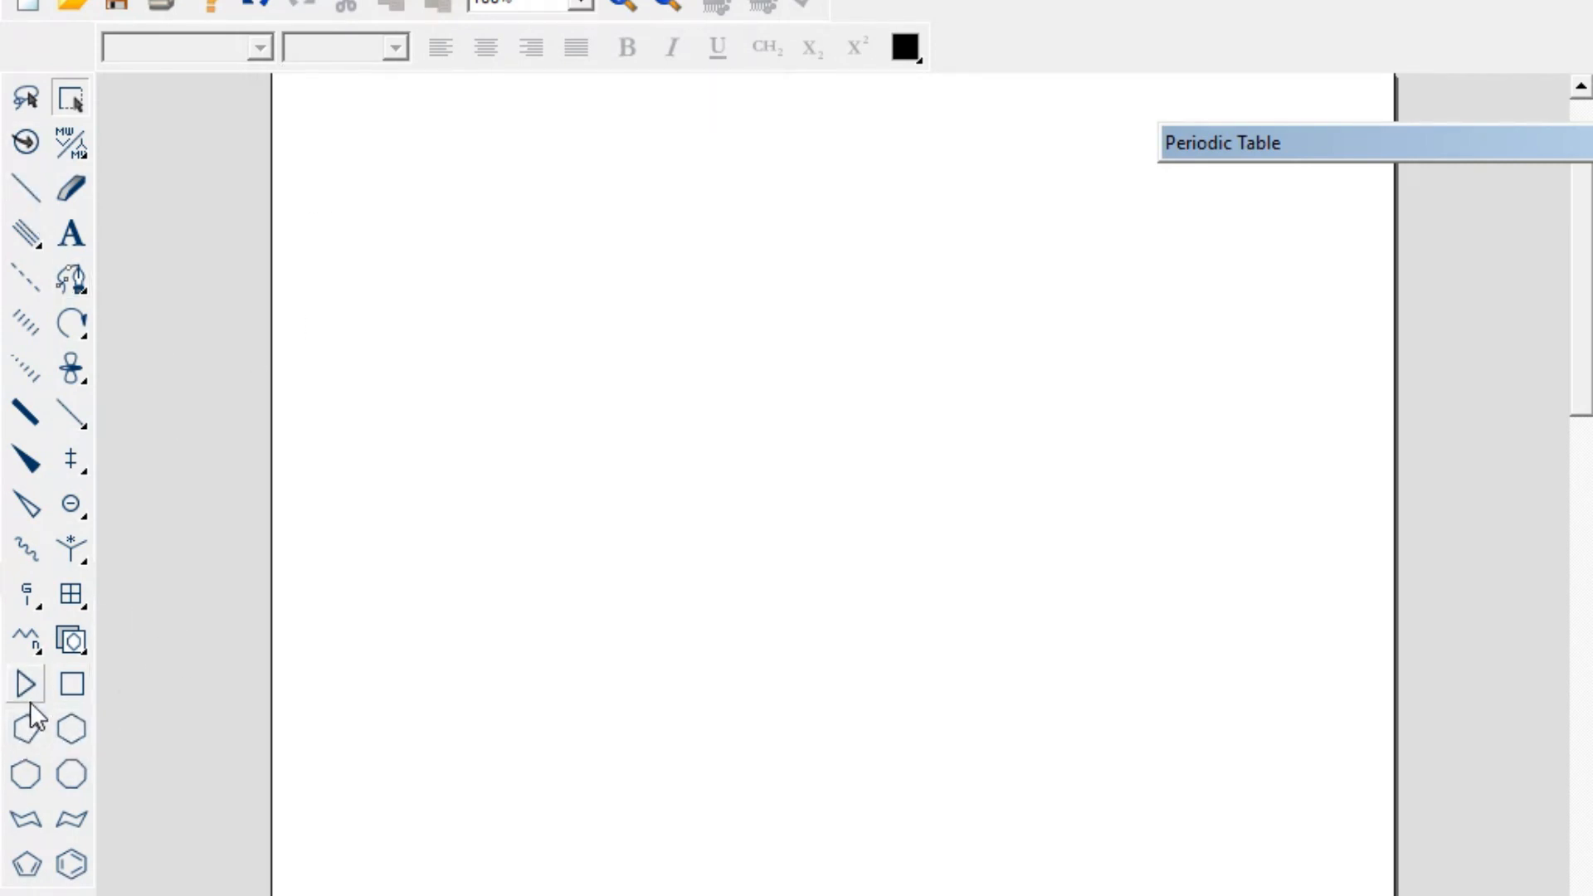
- Draw a six-membered ring in the page's upper half and add three alternating double bonds to make benzene
{"action": "left_click", "coordinate": [73, 732]}
{"action": "left_click", "coordinate": [572, 312]}
{"action": "left_click_drag", "start_coordinate": [585, 446], "coordinate": [589, 451]}
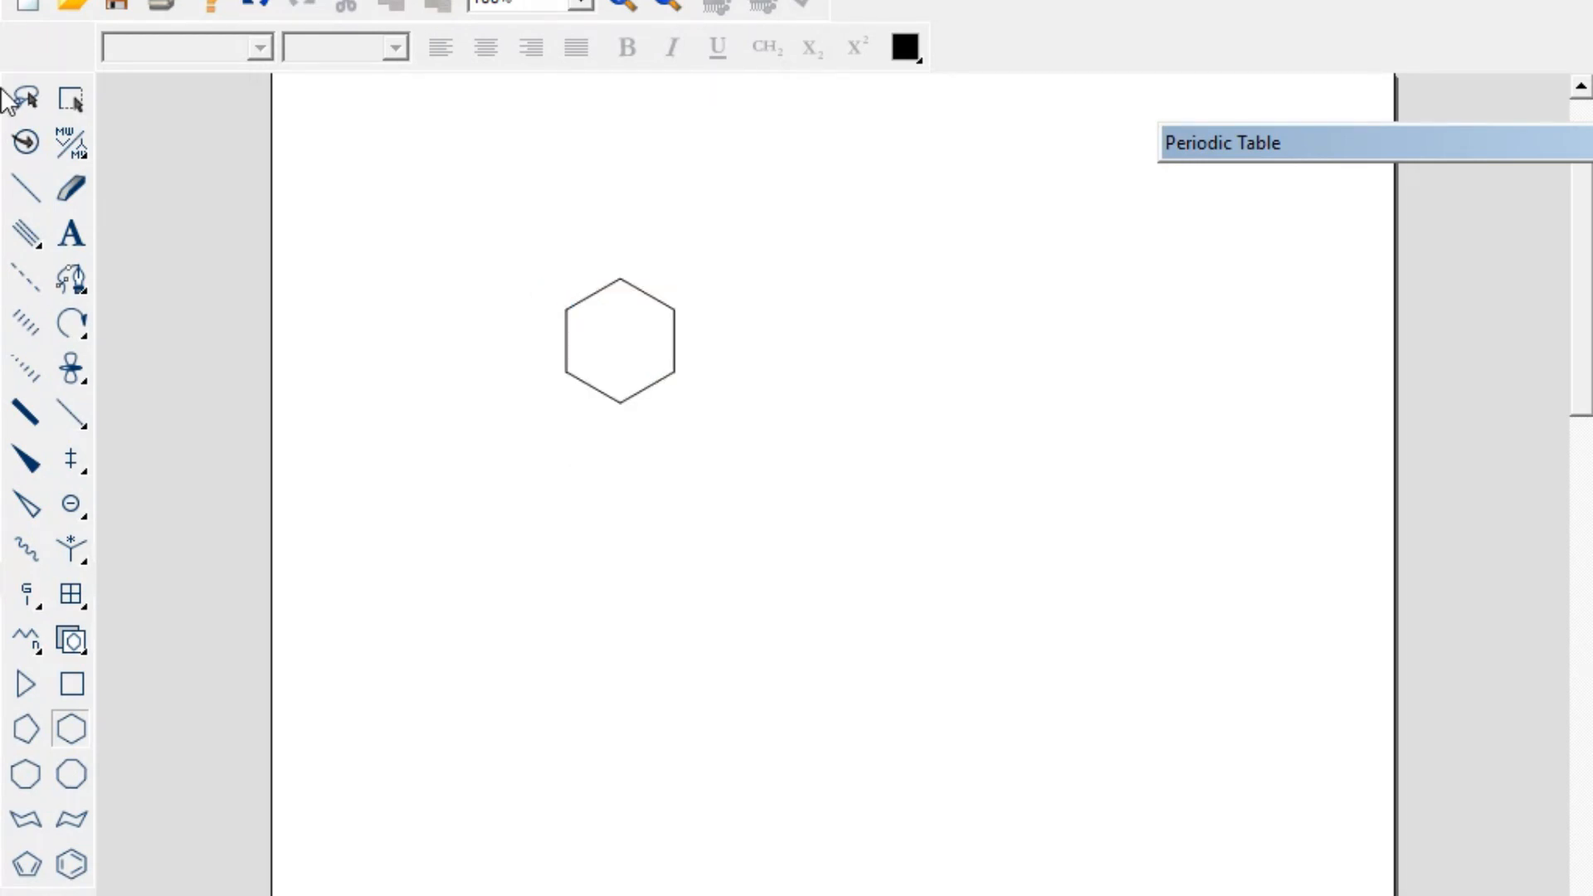
{"action": "left_click", "coordinate": [24, 187]}
{"action": "left_click", "coordinate": [643, 295]}
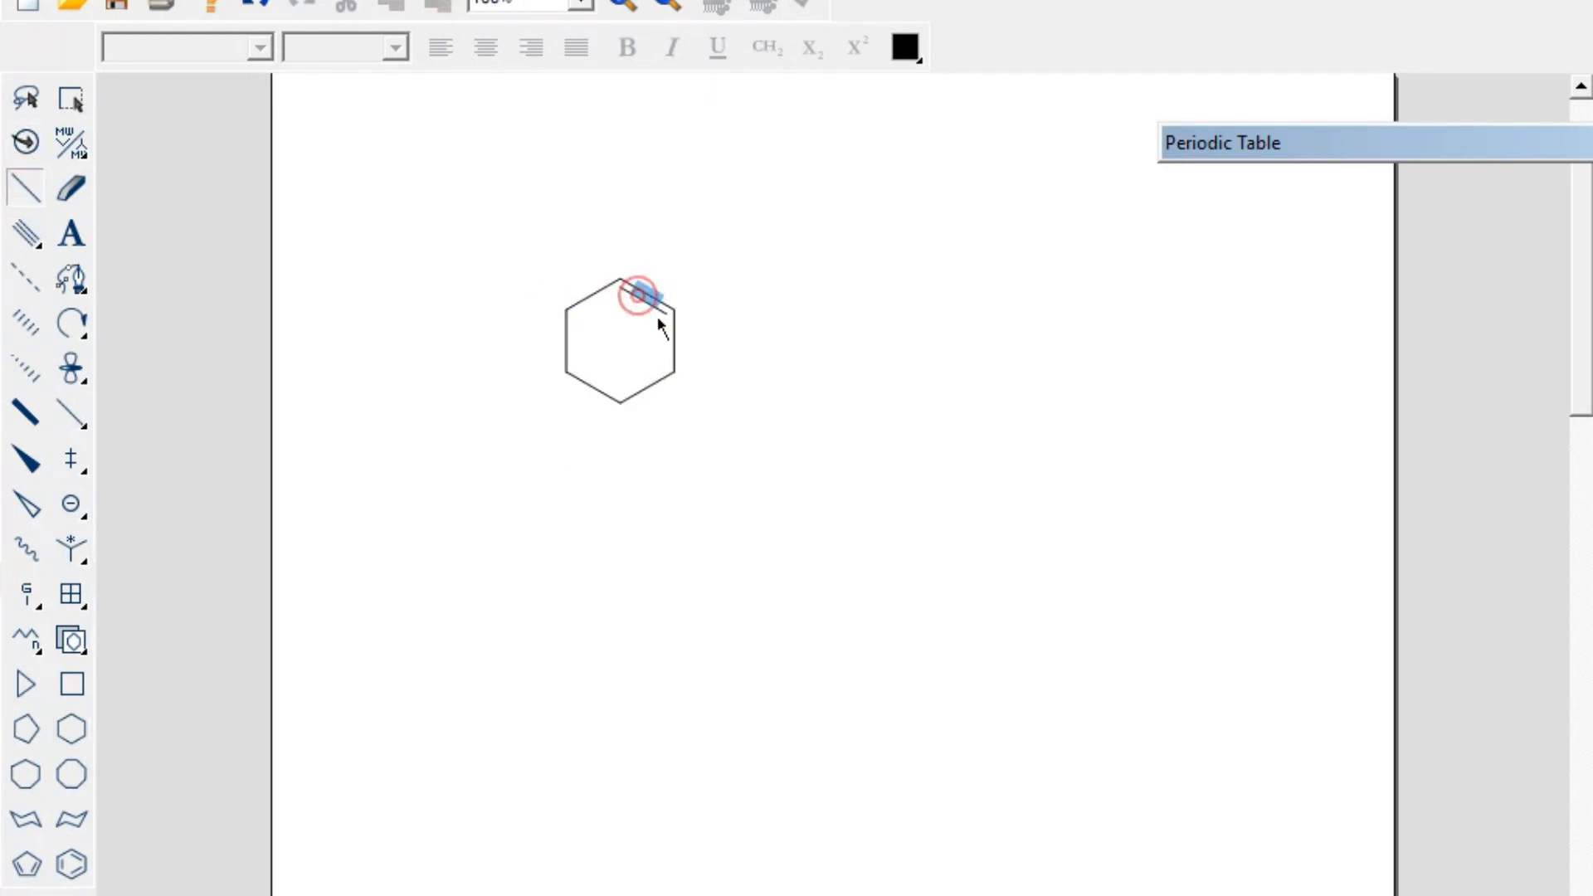
{"action": "left_click", "coordinate": [643, 390]}
{"action": "left_click", "coordinate": [567, 344]}
- Add a single bond at the benzene ring's lowest atom and label its end NH2
{"action": "left_click", "coordinate": [620, 402]}
{"action": "left_click", "coordinate": [75, 239]}
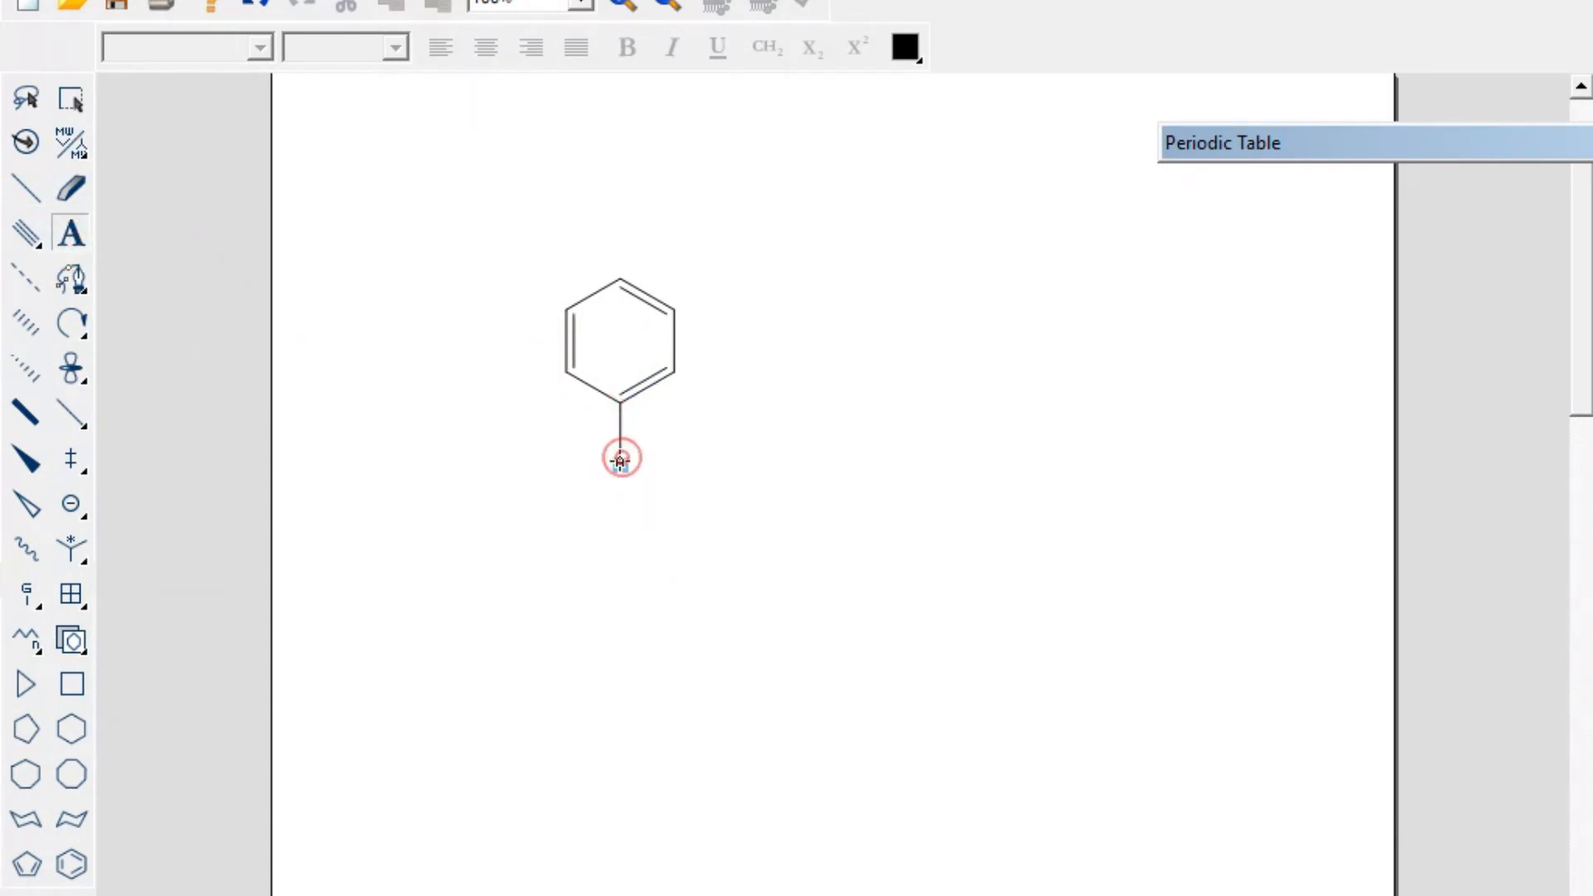
{"action": "left_click", "coordinate": [620, 462]}
{"action": "type", "text": "NH2"}
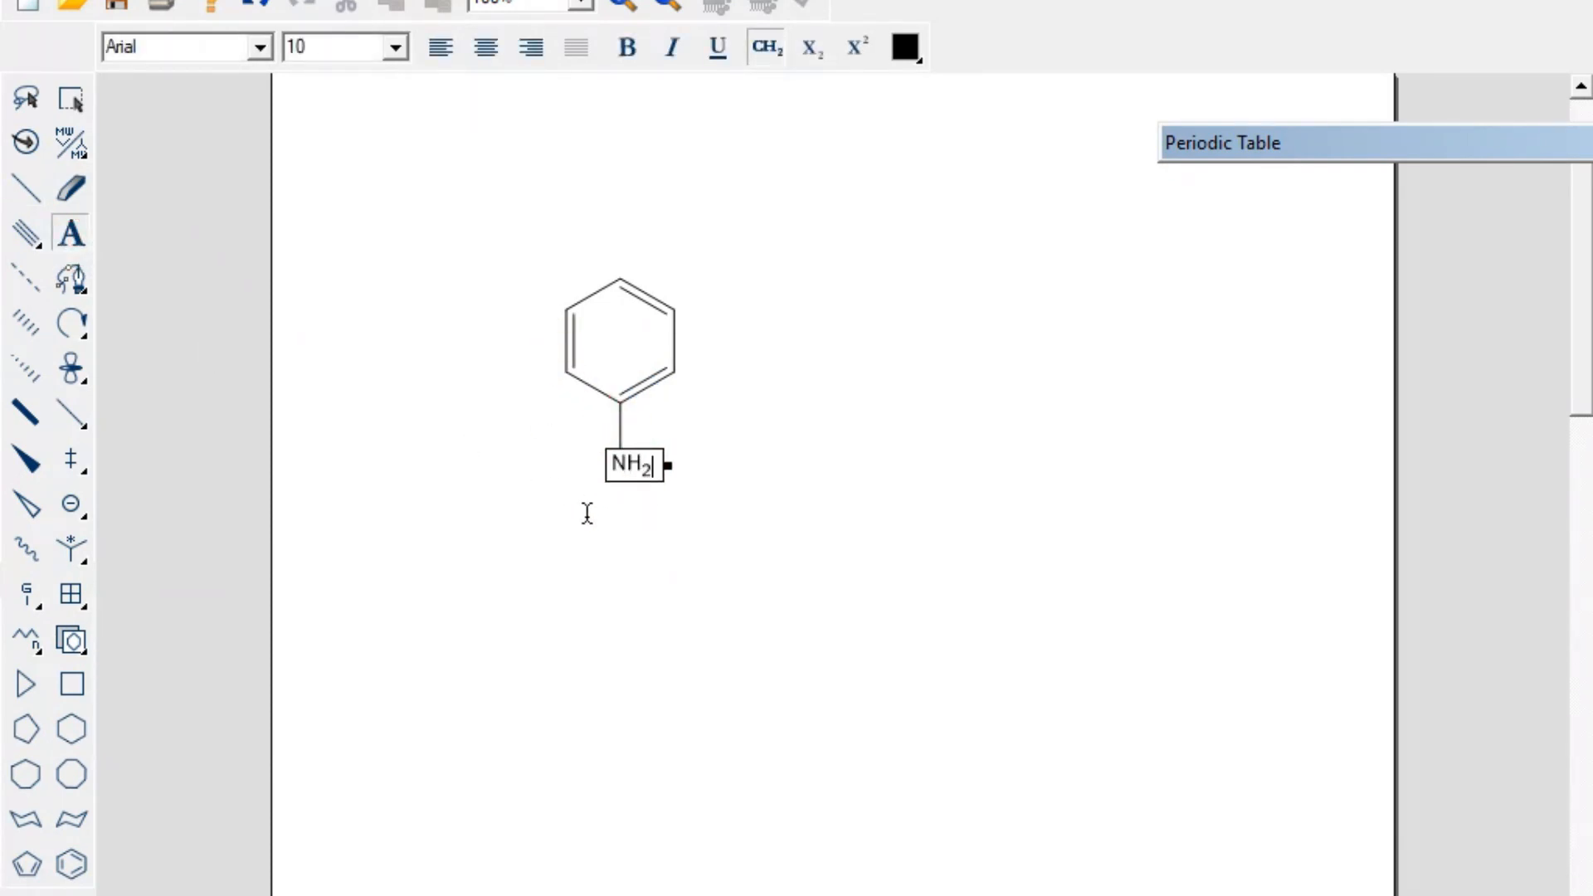
- Attach a two-carbon ethyl chain of single bonds to the ring's top atom, opposite the NH2 group
{"action": "left_click", "coordinate": [34, 192]}
{"action": "left_click", "coordinate": [622, 279]}
{"action": "left_click", "coordinate": [620, 217]}
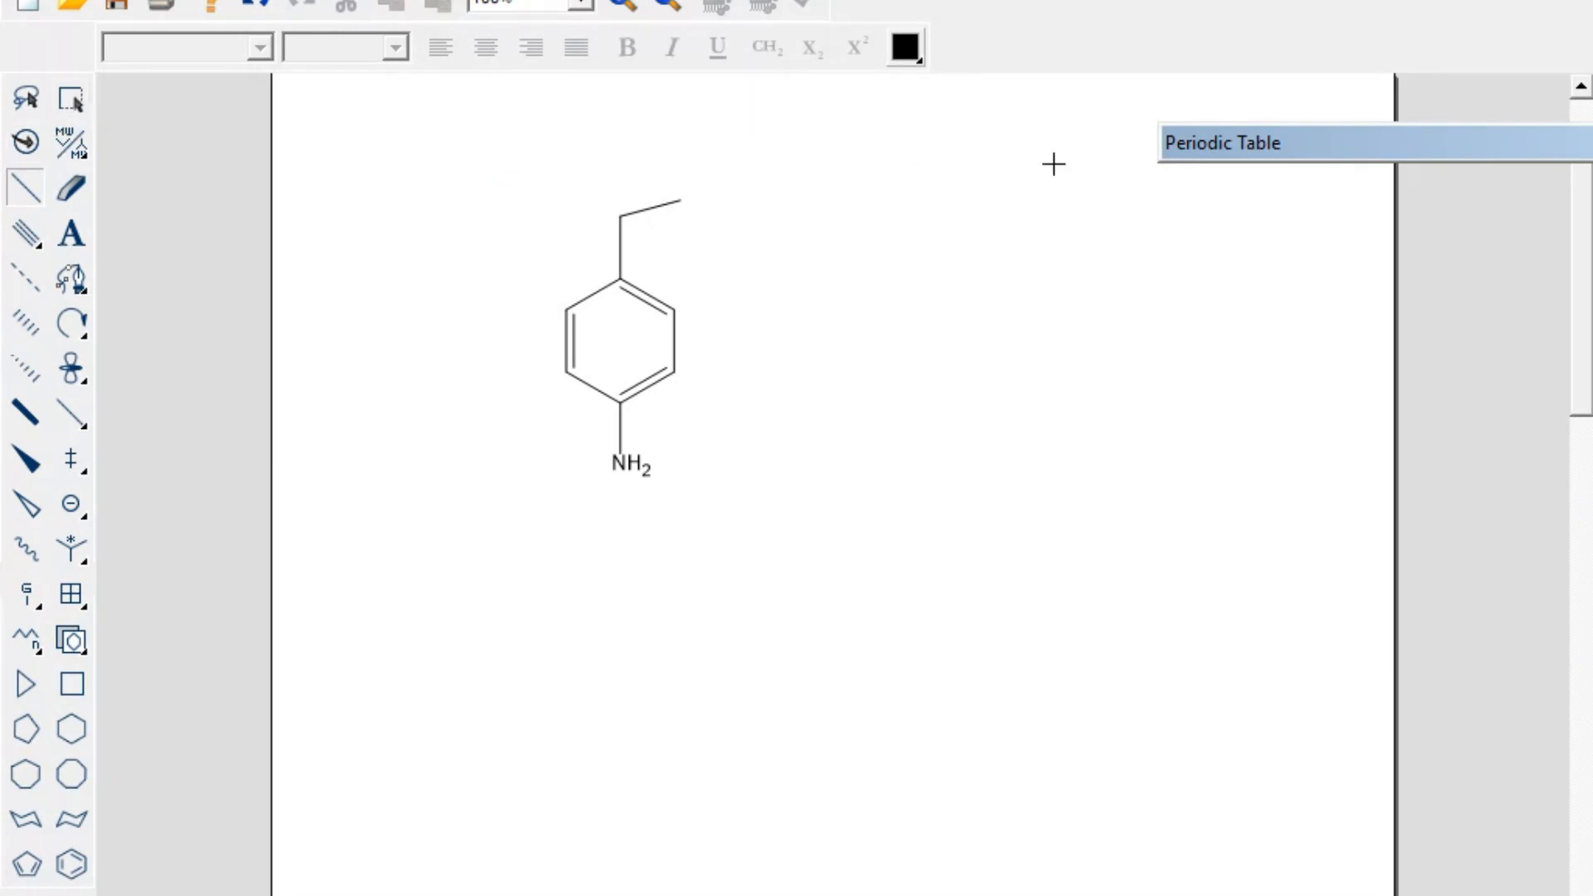
- Select the ethyl-substituted aniline and generate its chemical name with Convert Structure to Name
{"action": "double_click", "coordinate": [52, 111]}
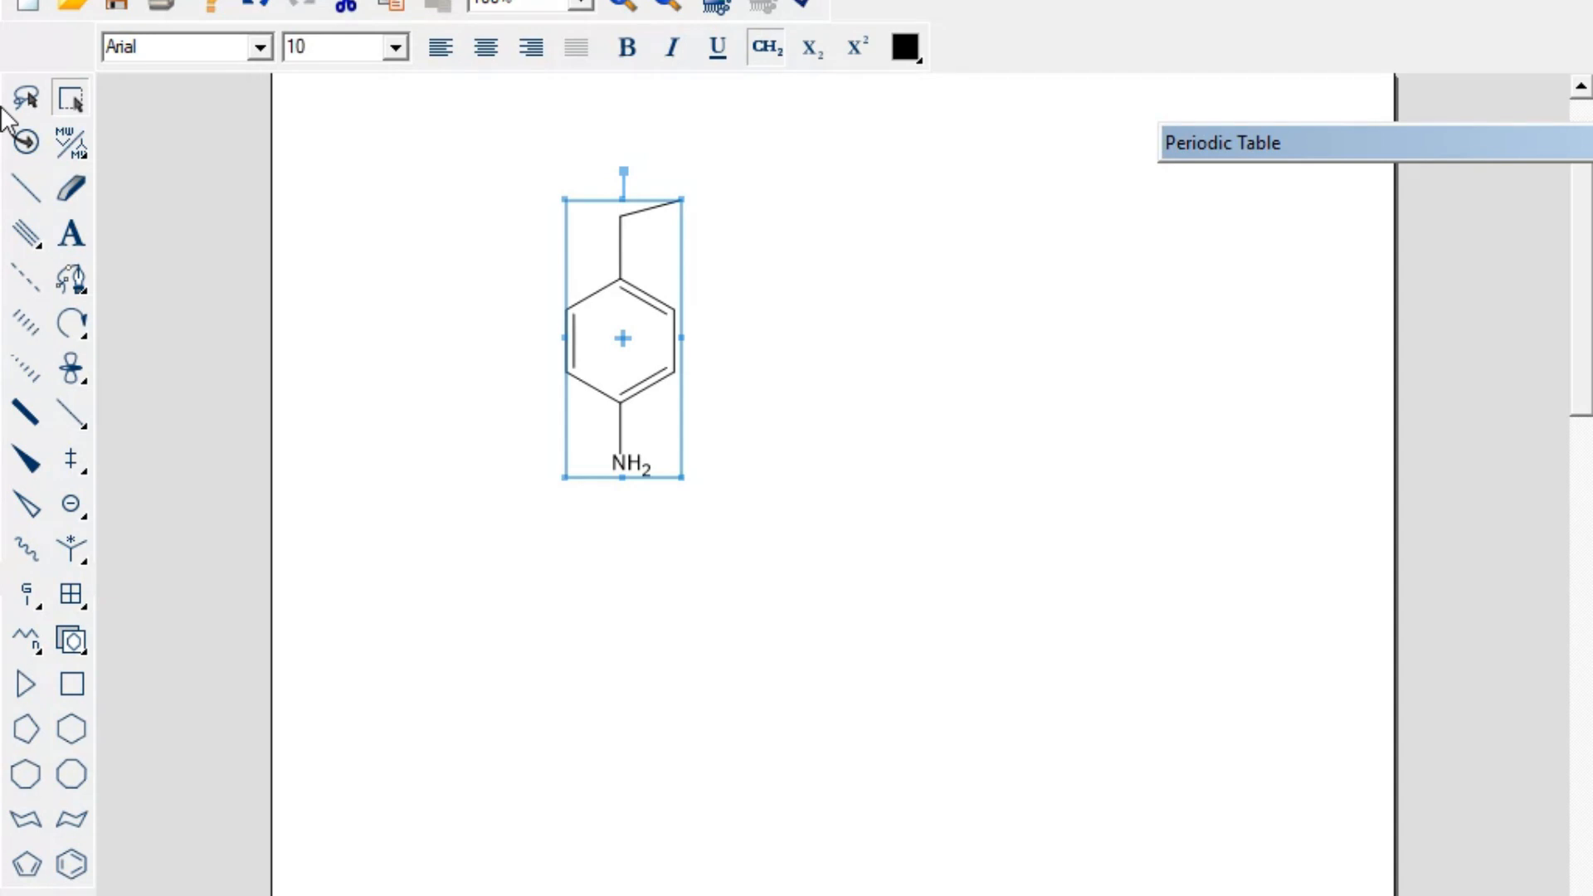
{"action": "left_click", "coordinate": [319, 0]}
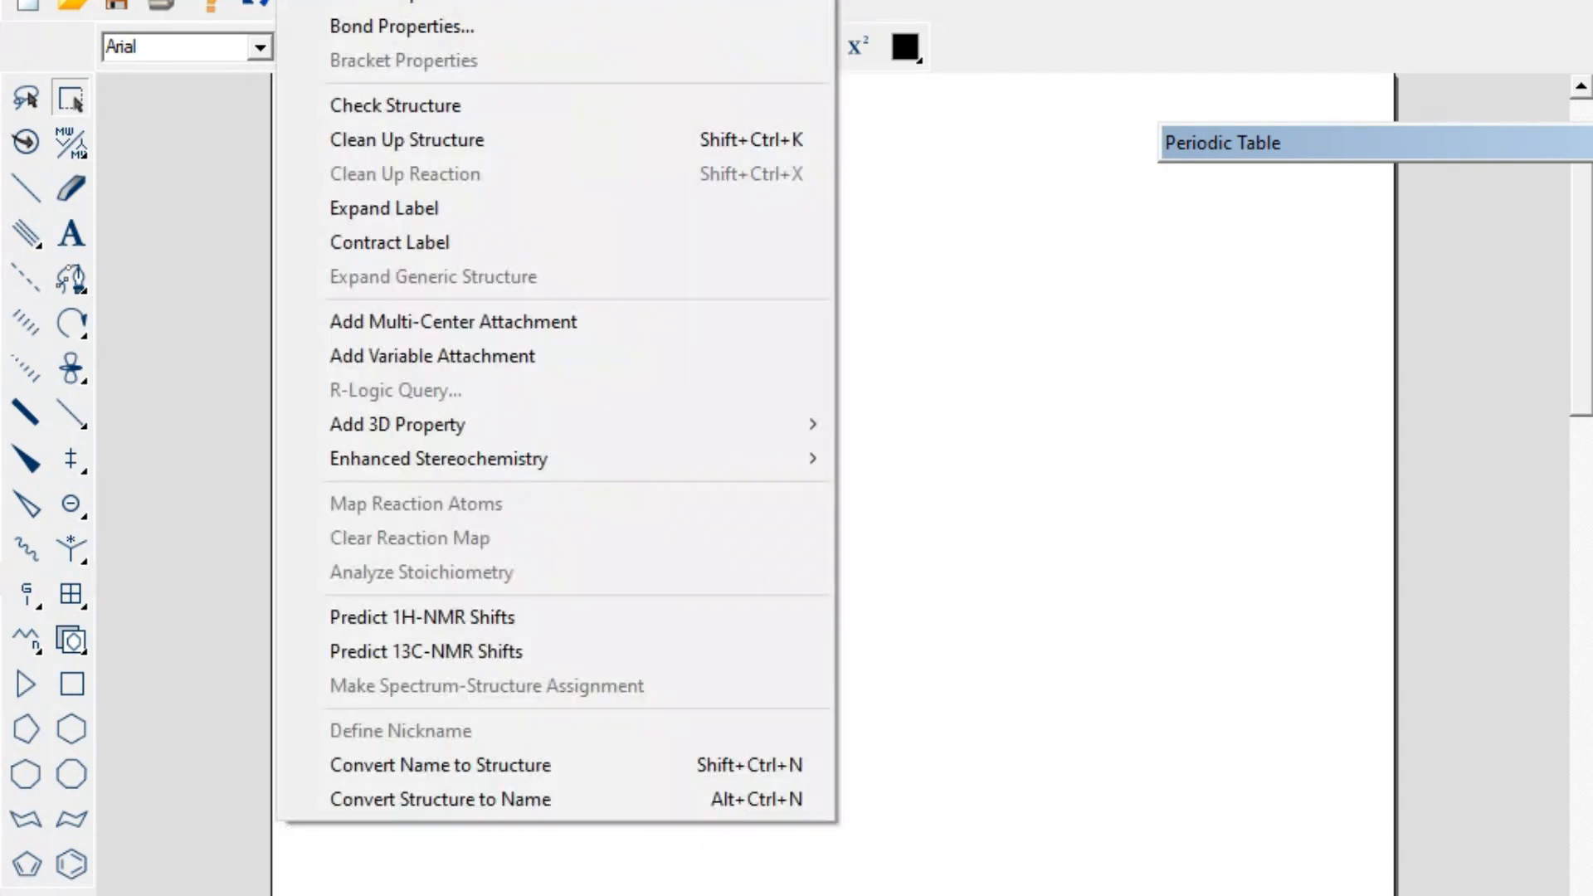
{"action": "left_click", "coordinate": [495, 799]}
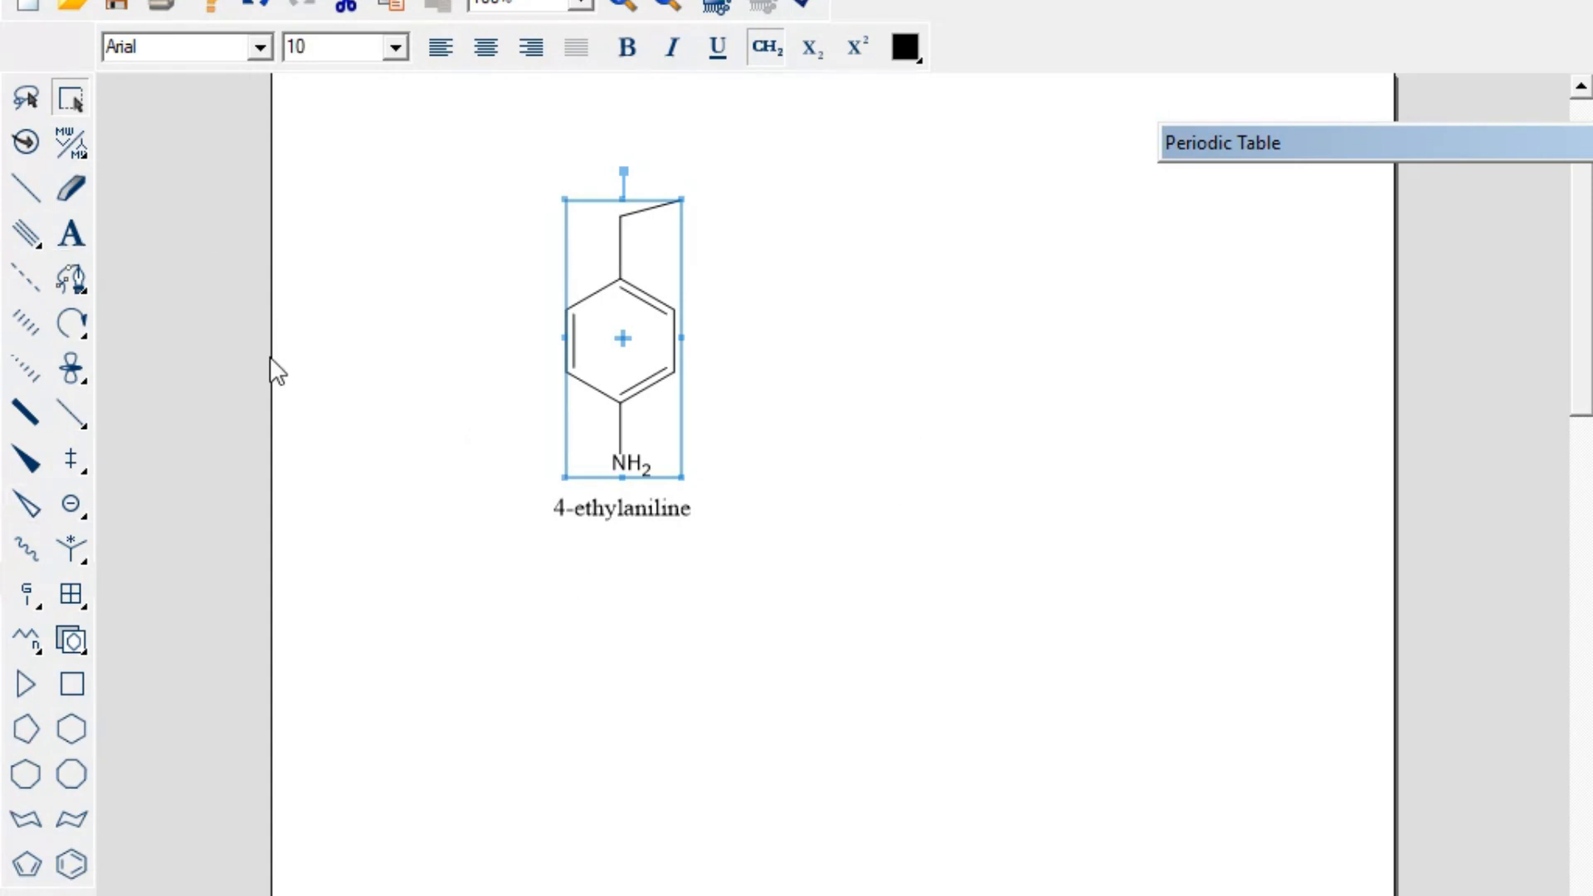
- Insert the structure named 4-BROMOANILINE with its name pasted below, and move it to the right of the ethyl-substituted aniline
{"action": "left_click", "coordinate": [298, 2]}
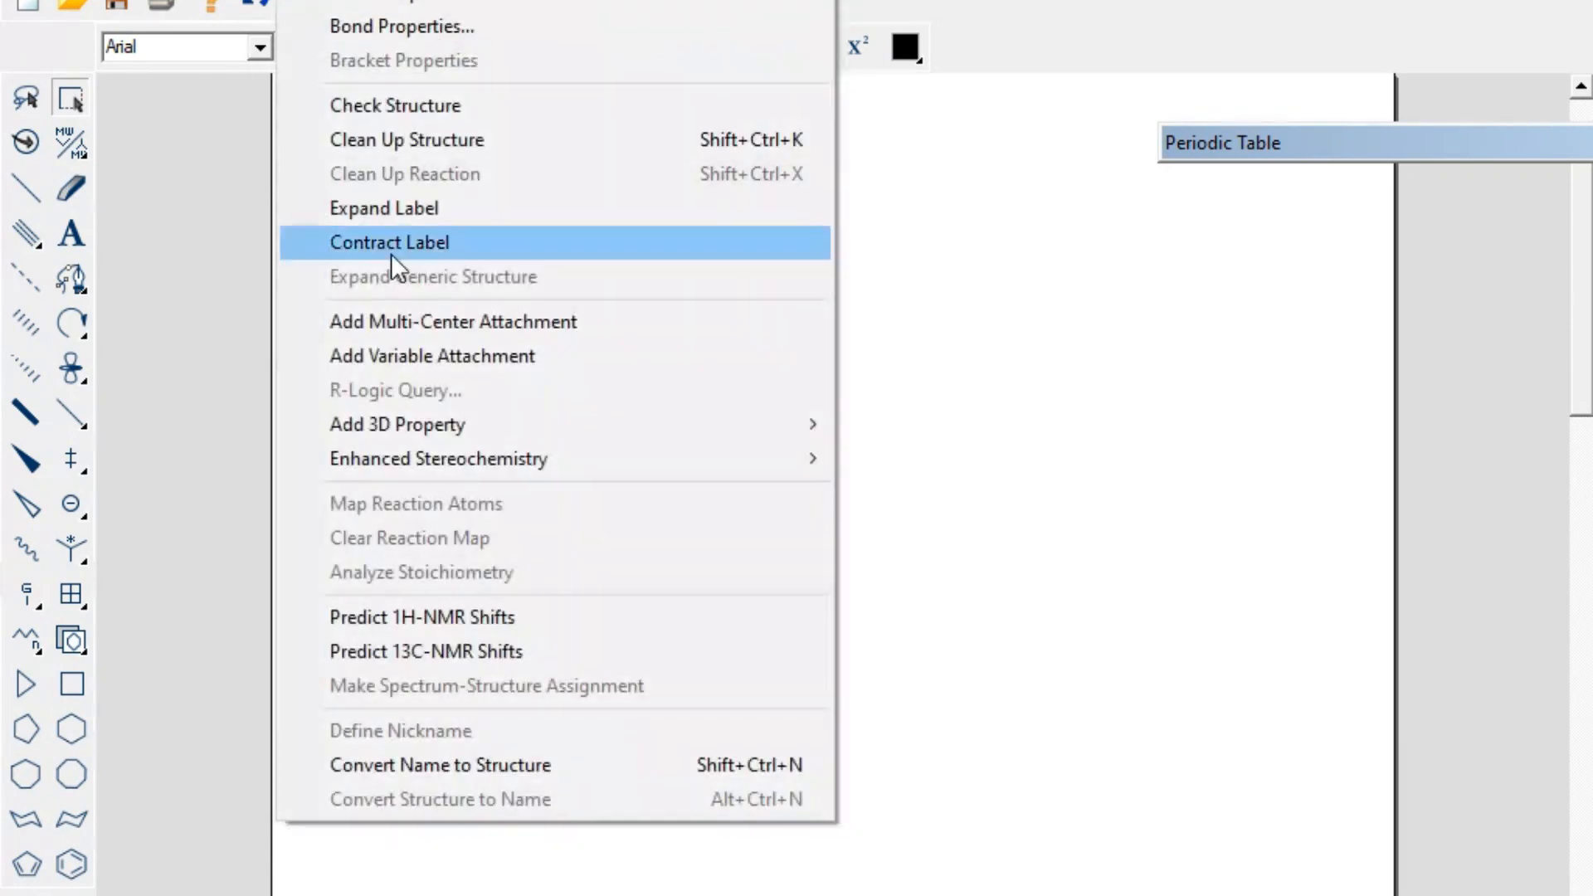
{"action": "left_click", "coordinate": [464, 765]}
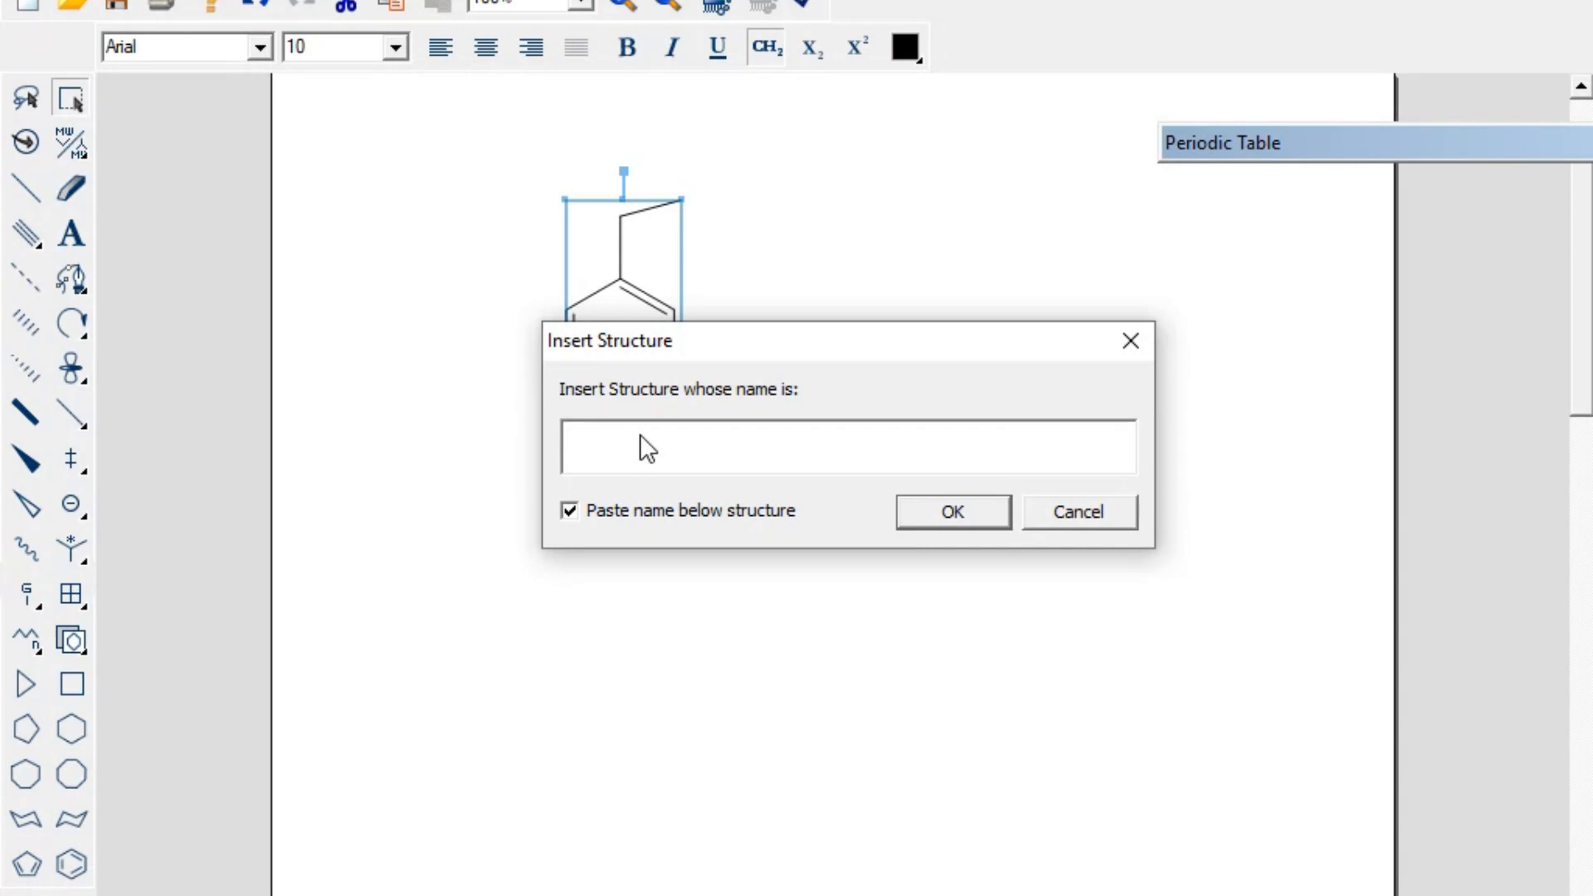
{"action": "type", "text": "4-BROMOANILINE"}
{"action": "left_click", "coordinate": [946, 494]}
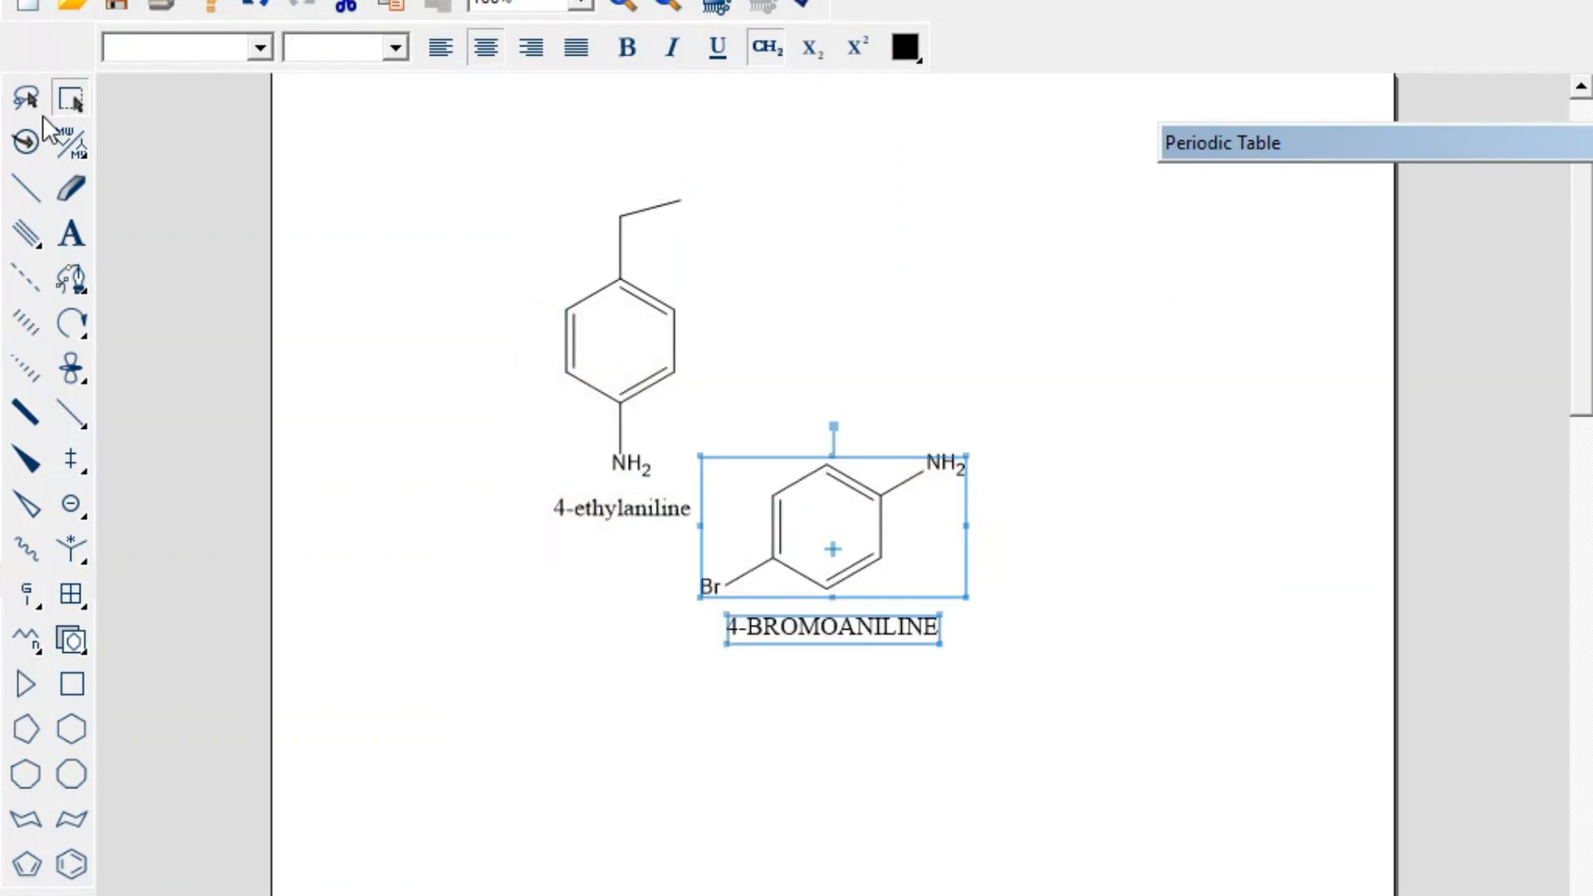
{"action": "left_click_drag", "start_coordinate": [838, 549], "coordinate": [1060, 365]}
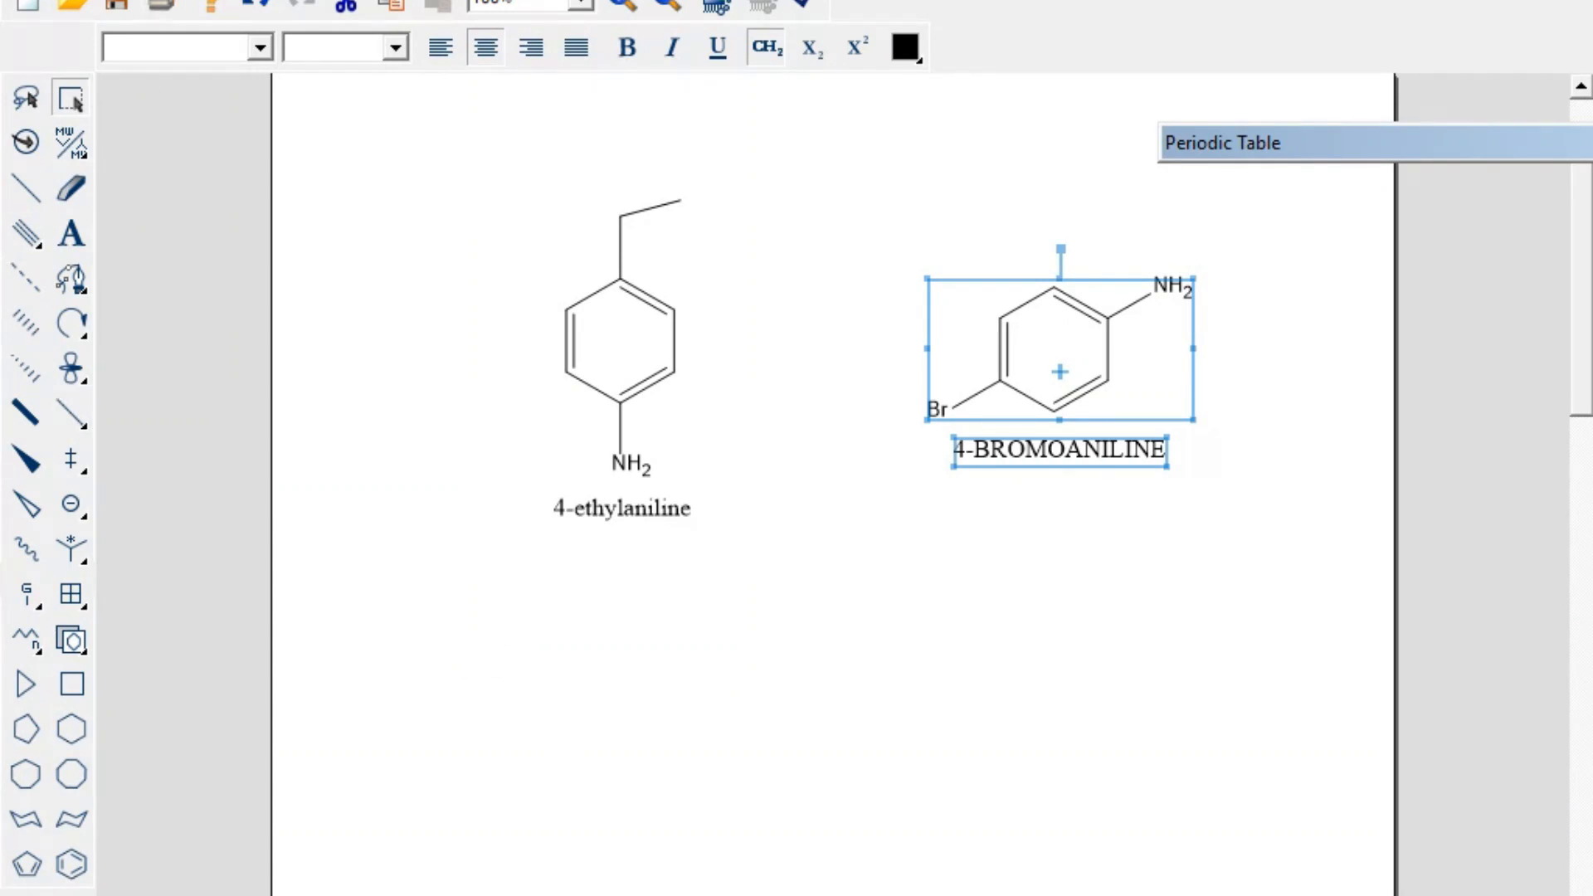
- Predict the 1H-NMR shifts of 4-bromoaniline and move the report title into the page's upper-left corner
{"action": "left_click", "coordinate": [318, 0]}
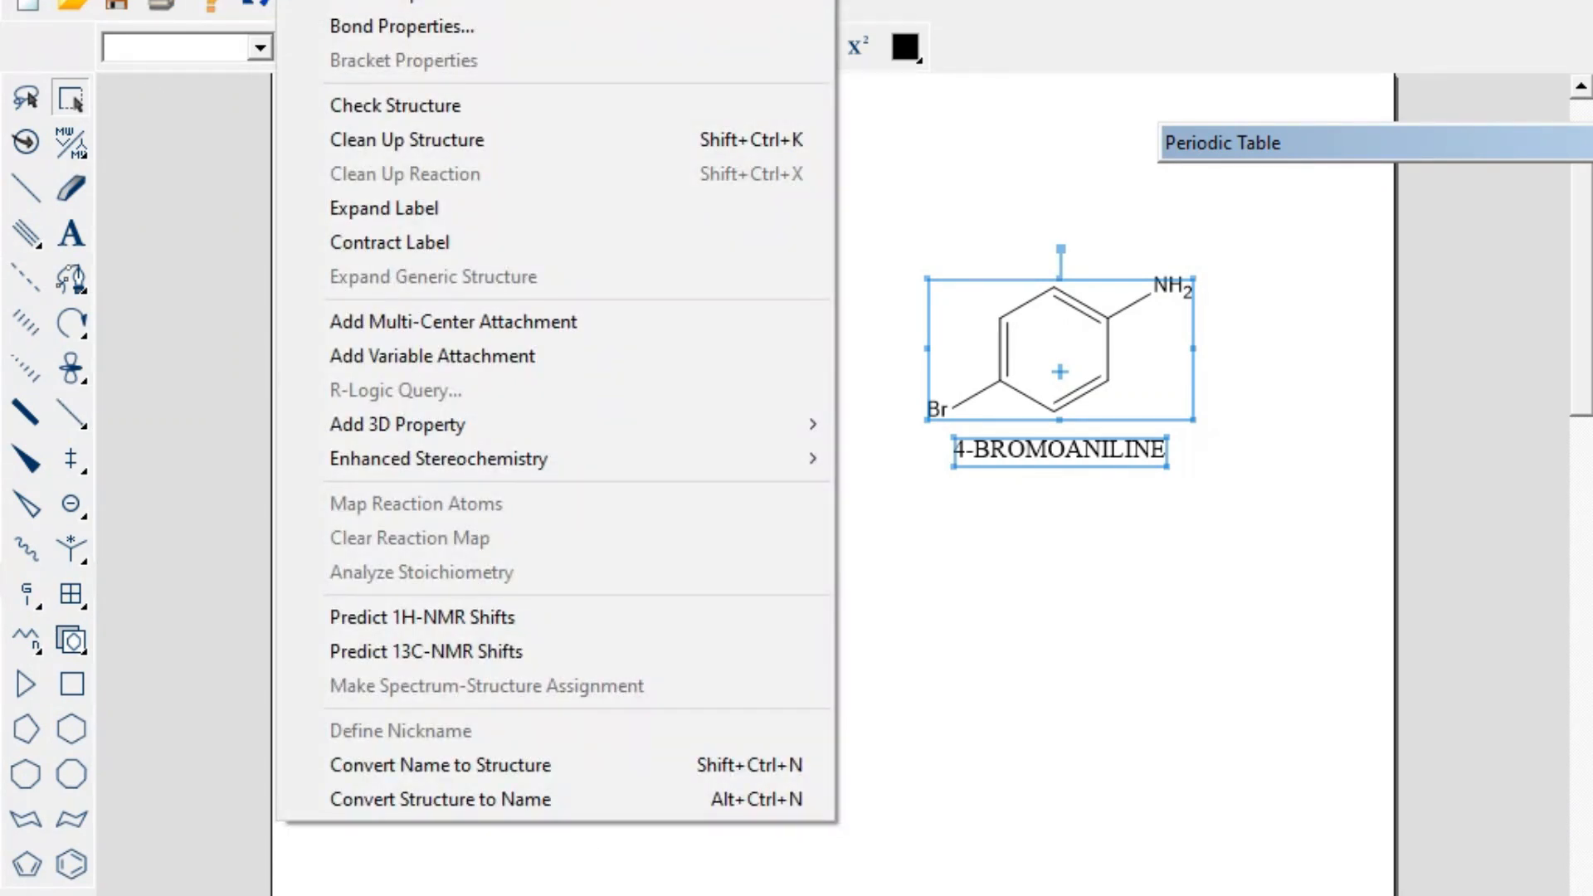
{"action": "left_click", "coordinate": [435, 618]}
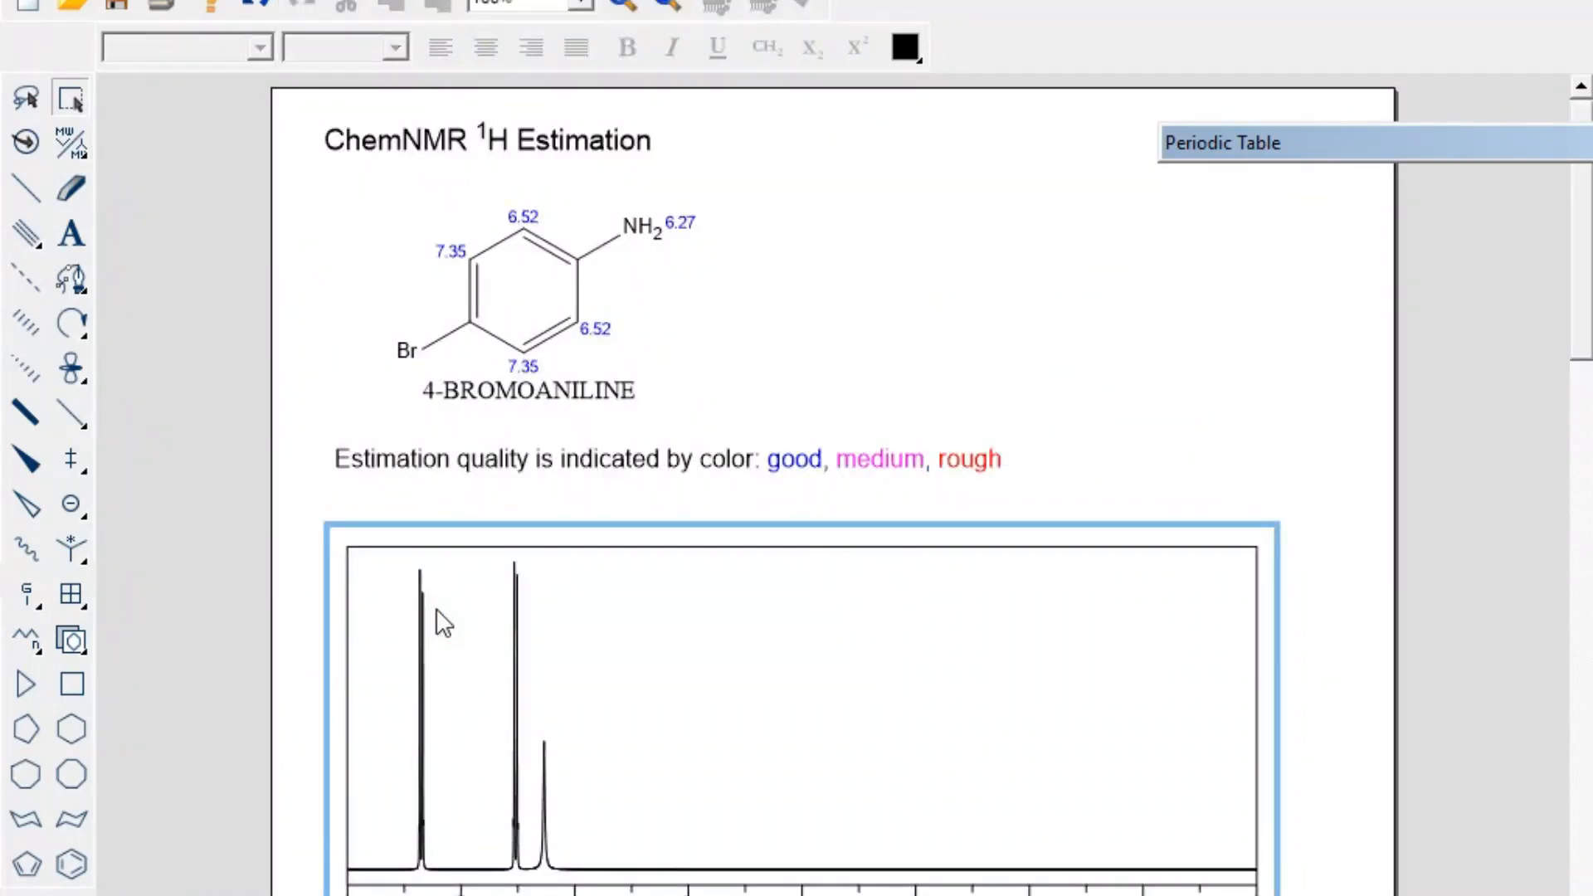
{"action": "scroll", "coordinate": [465, 618], "scroll_direction": "down", "scroll_amount": 1}
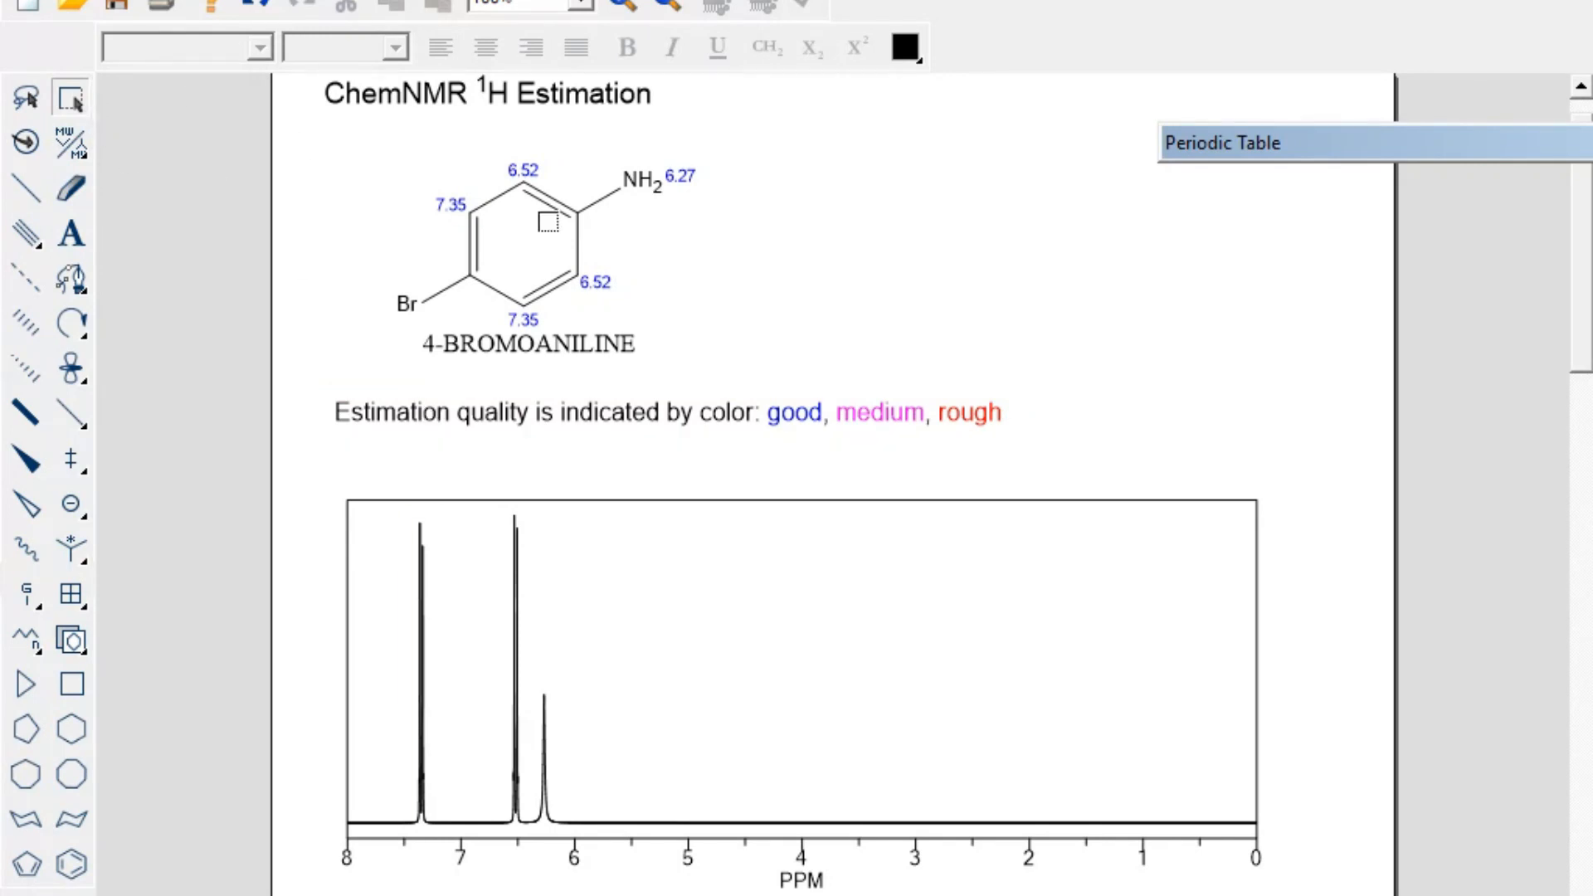
{"action": "left_click_drag", "start_coordinate": [365, 107], "coordinate": [293, 91]}
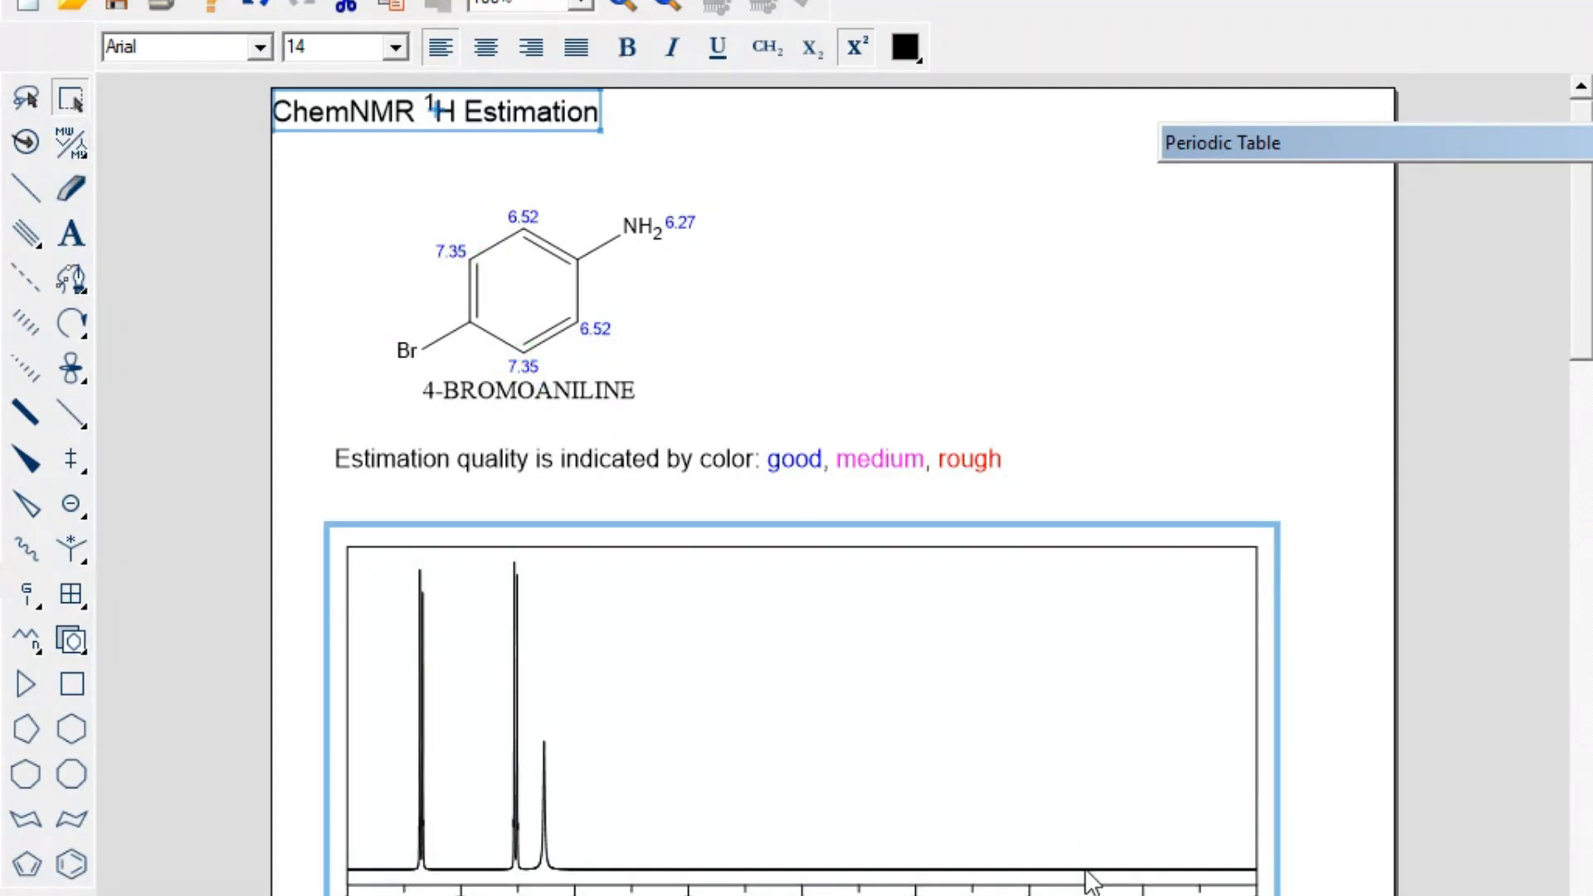
- Look through the 1H-NMR spectrum and prediction protocol, and delete everything on the report page
{"action": "scroll", "coordinate": [1242, 663], "scroll_direction": "down", "scroll_amount": 5}
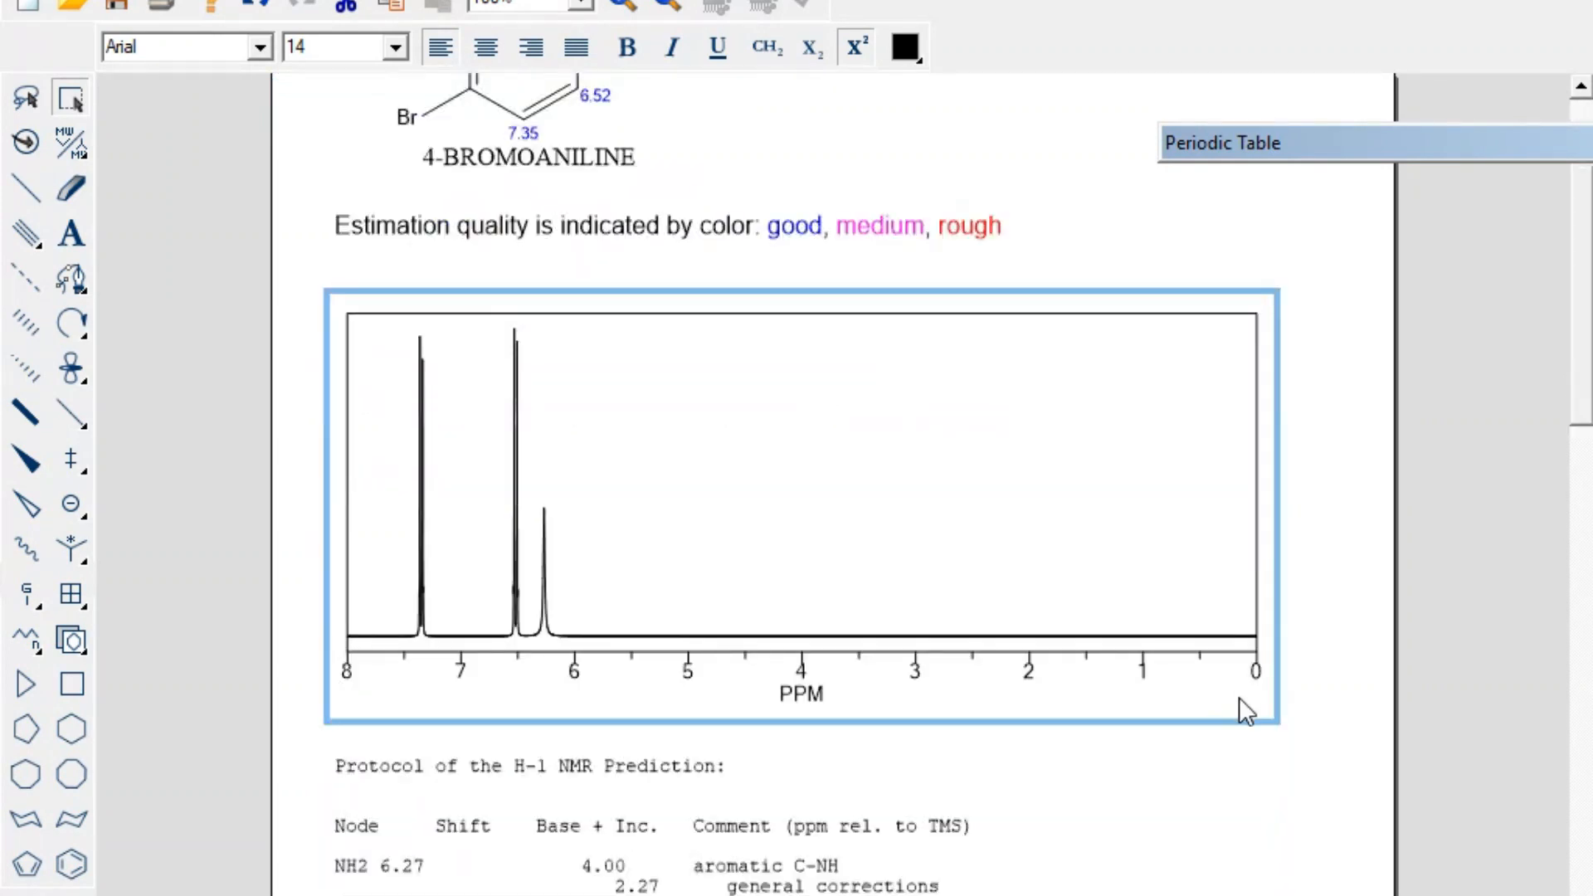
{"action": "scroll", "coordinate": [1243, 724], "scroll_direction": "down", "scroll_amount": 5}
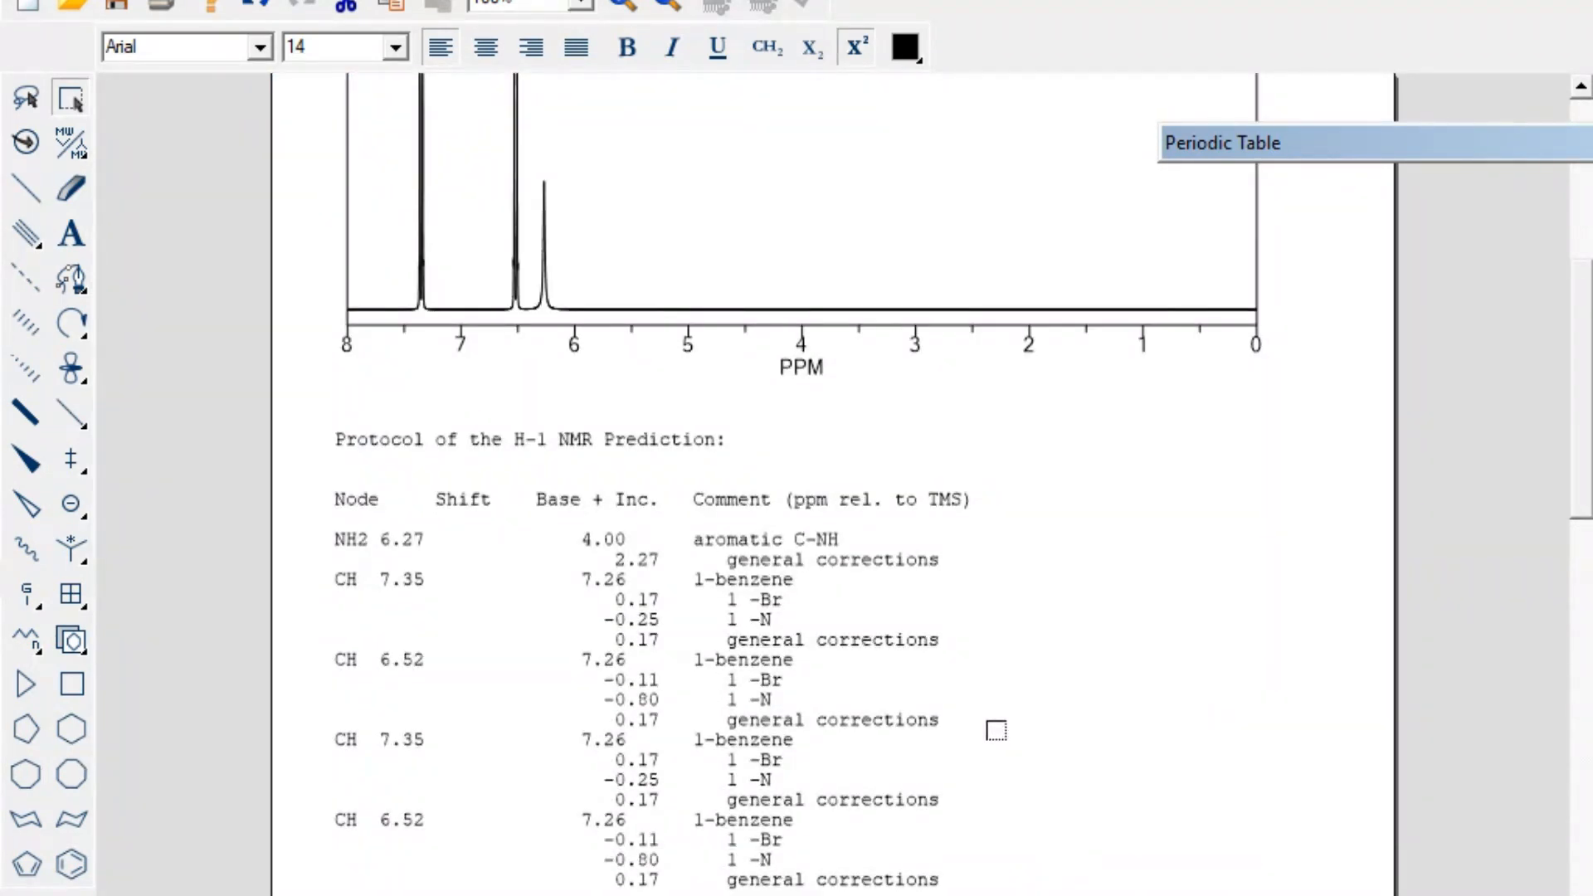
{"action": "scroll", "coordinate": [987, 722], "scroll_direction": "down", "scroll_amount": 3}
{"action": "scroll", "coordinate": [987, 731], "scroll_direction": "up", "scroll_amount": 3}
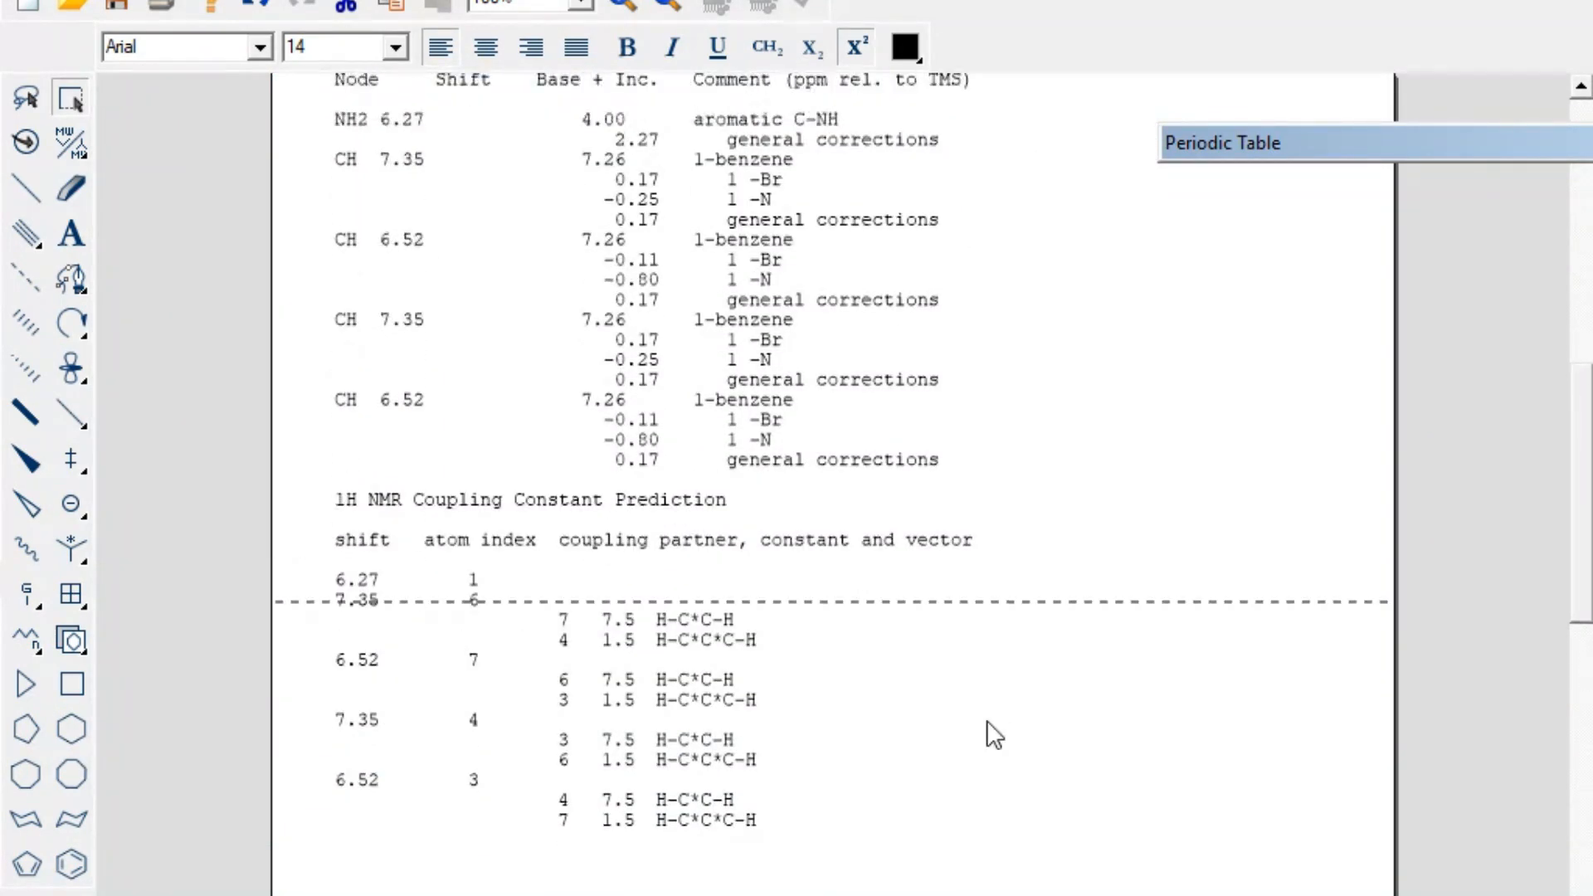
{"action": "key", "text": "ctrl+a"}
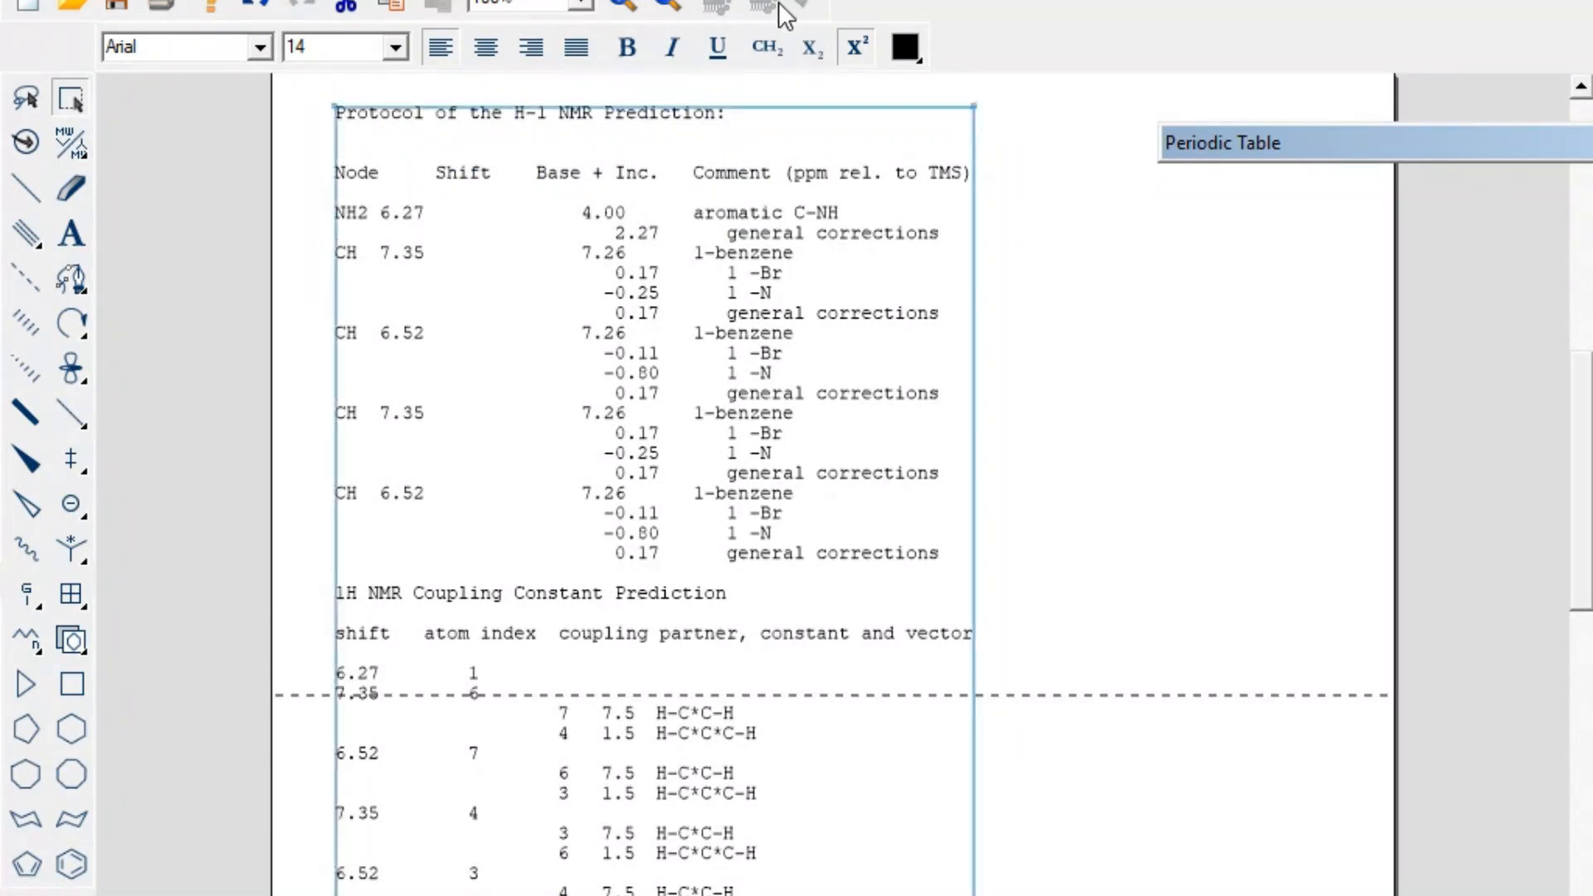
{"action": "key", "text": "Delete"}
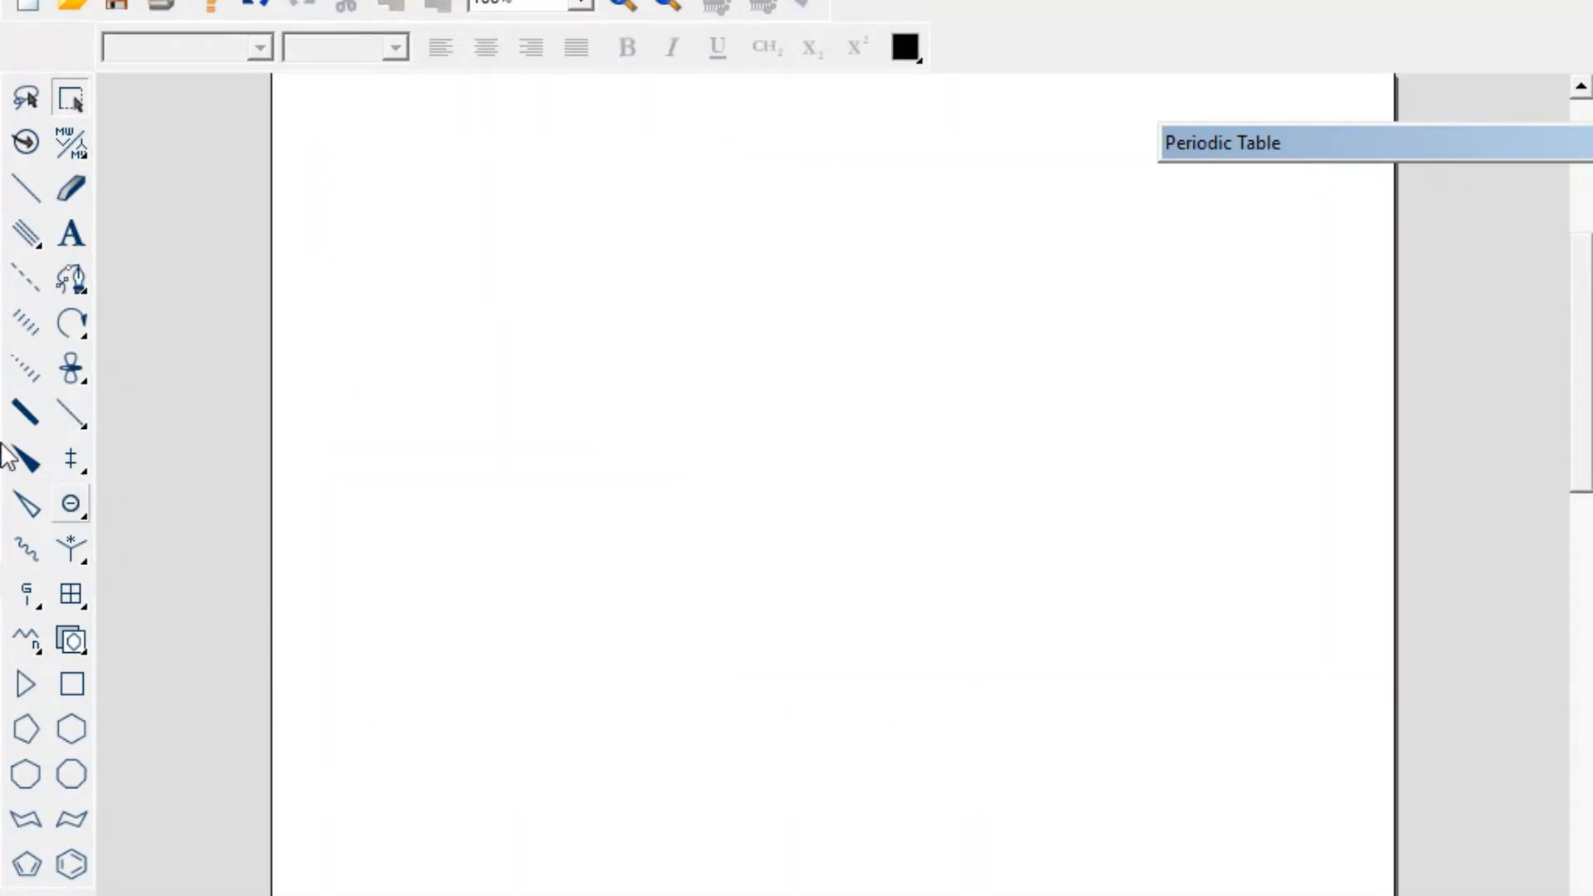
- Insert the structure named 4-BROMOANILINE on the empty page using Convert Name to Structure, with its name pasted below
{"action": "key", "text": "alt+s"}
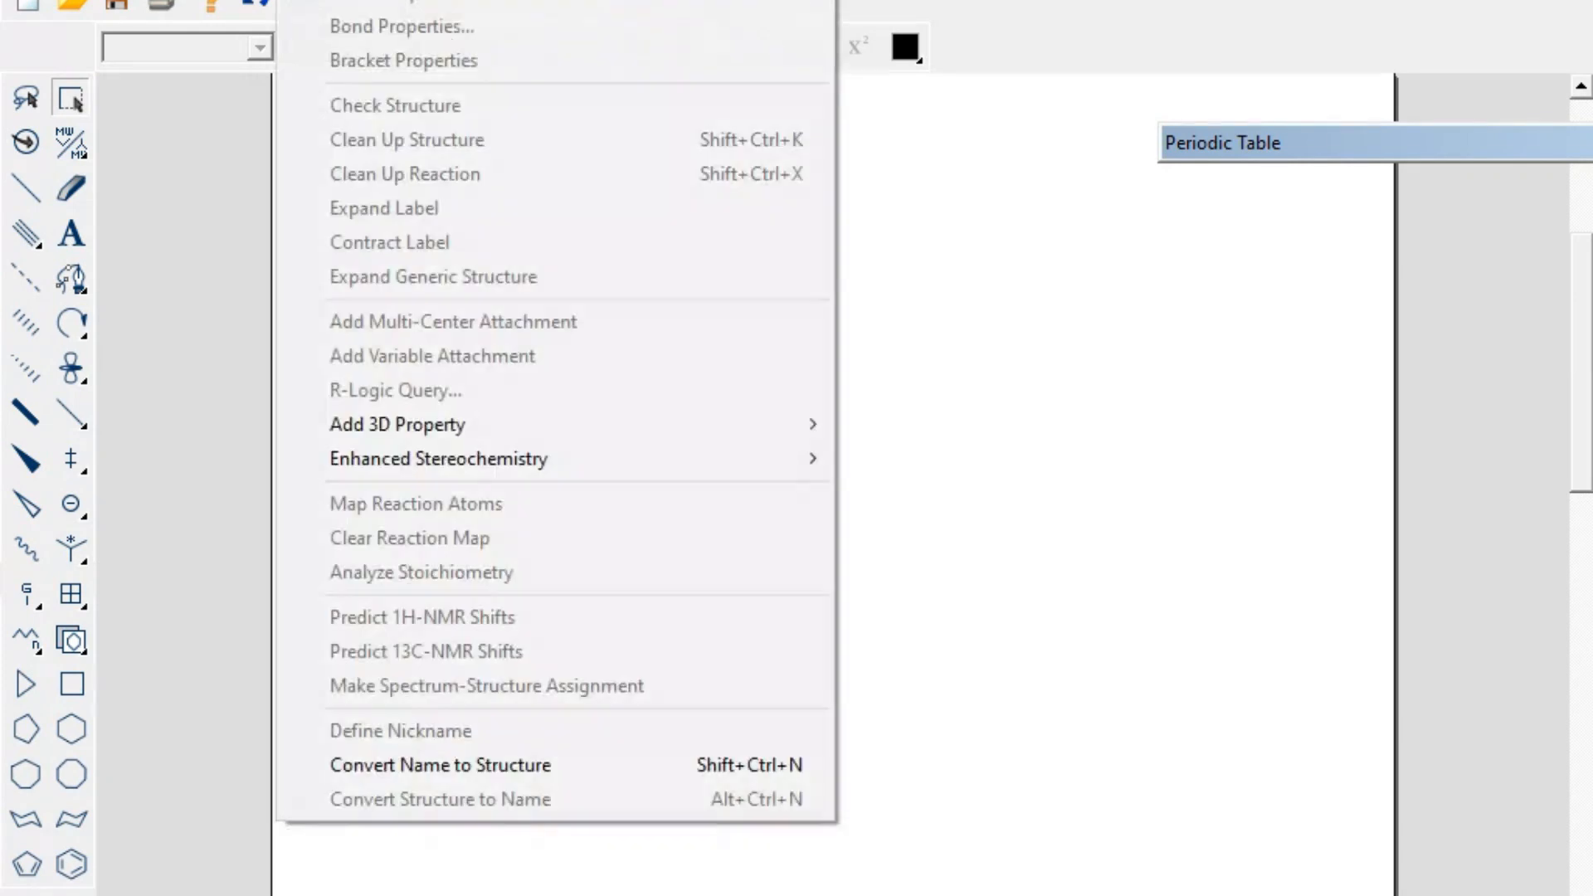
{"action": "left_click", "coordinate": [490, 762]}
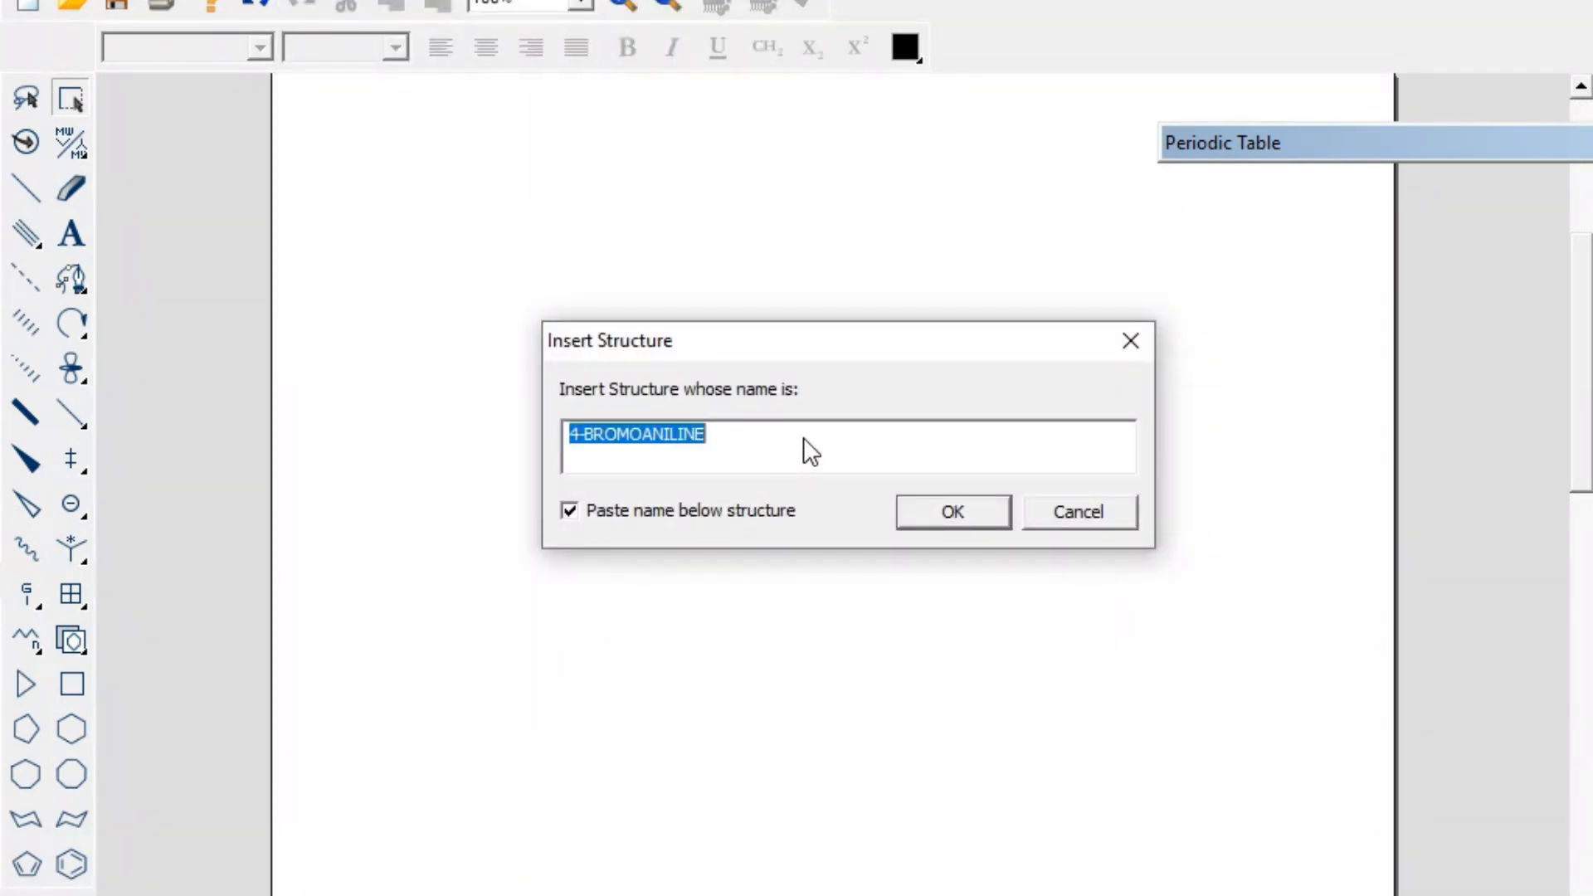
{"action": "left_click", "coordinate": [924, 523]}
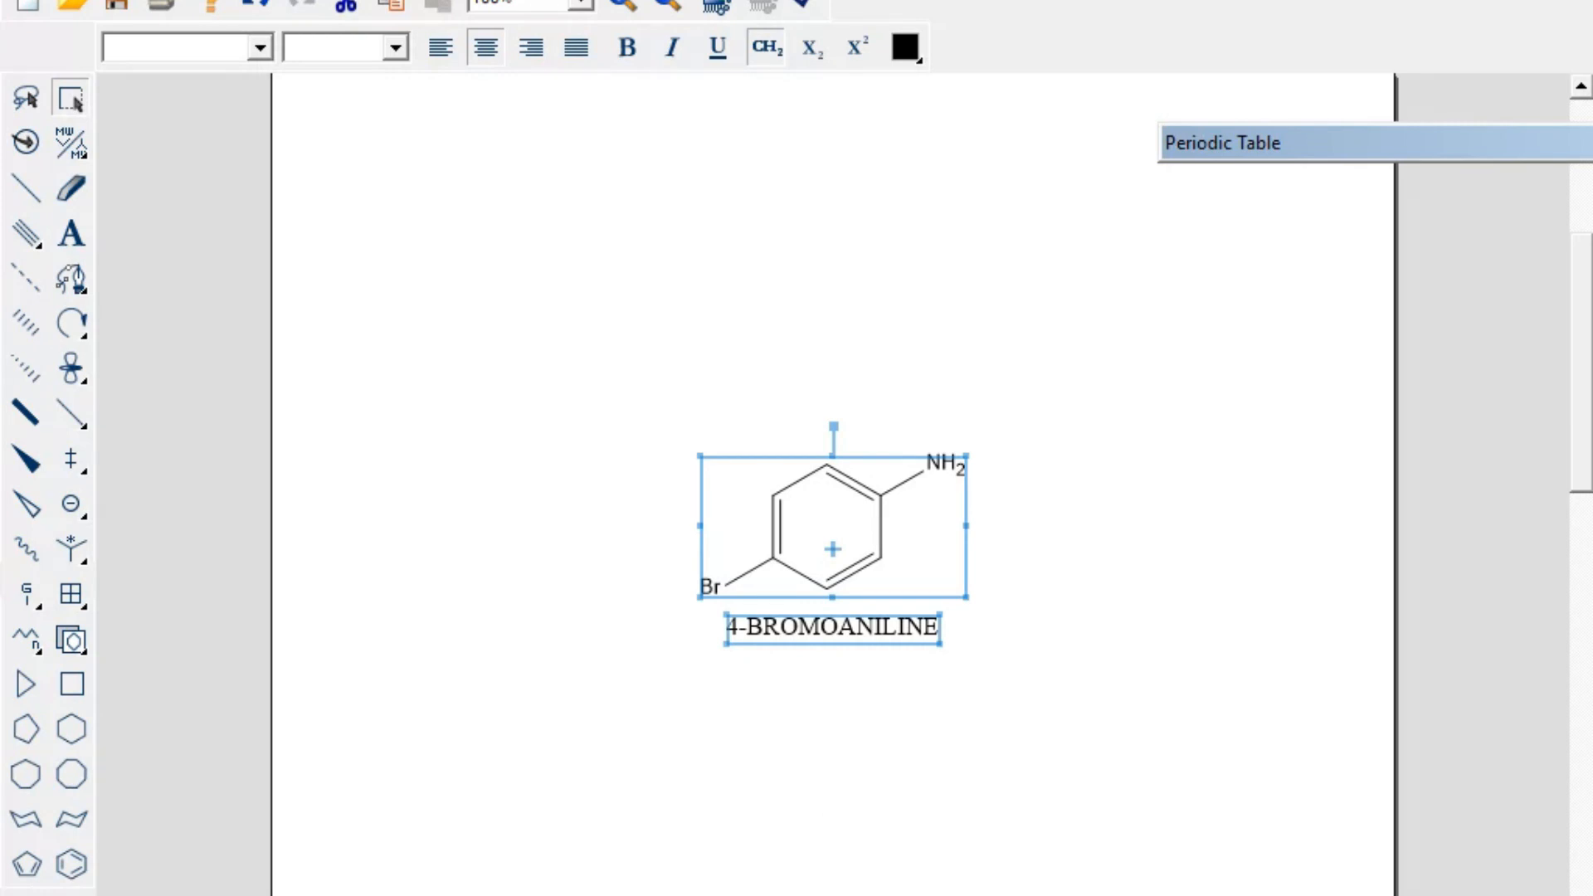
- Predict the 13C-NMR shifts of 4-bromoaniline and check which ring atoms two of the spectrum's peaks belong to
{"action": "key", "text": "alt+s"}
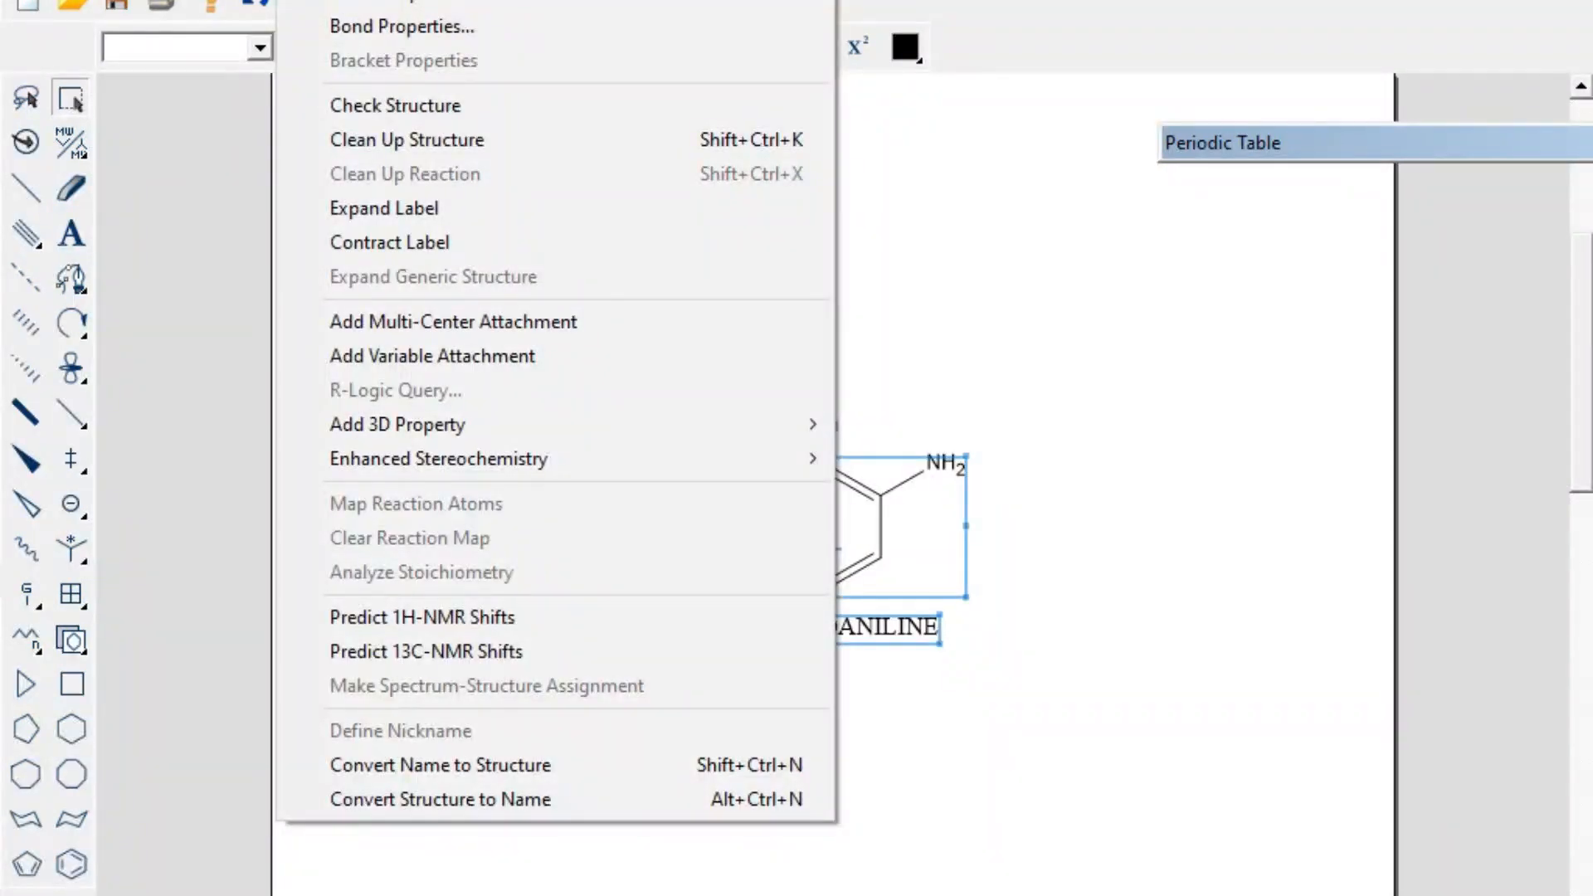
{"action": "left_click", "coordinate": [457, 659]}
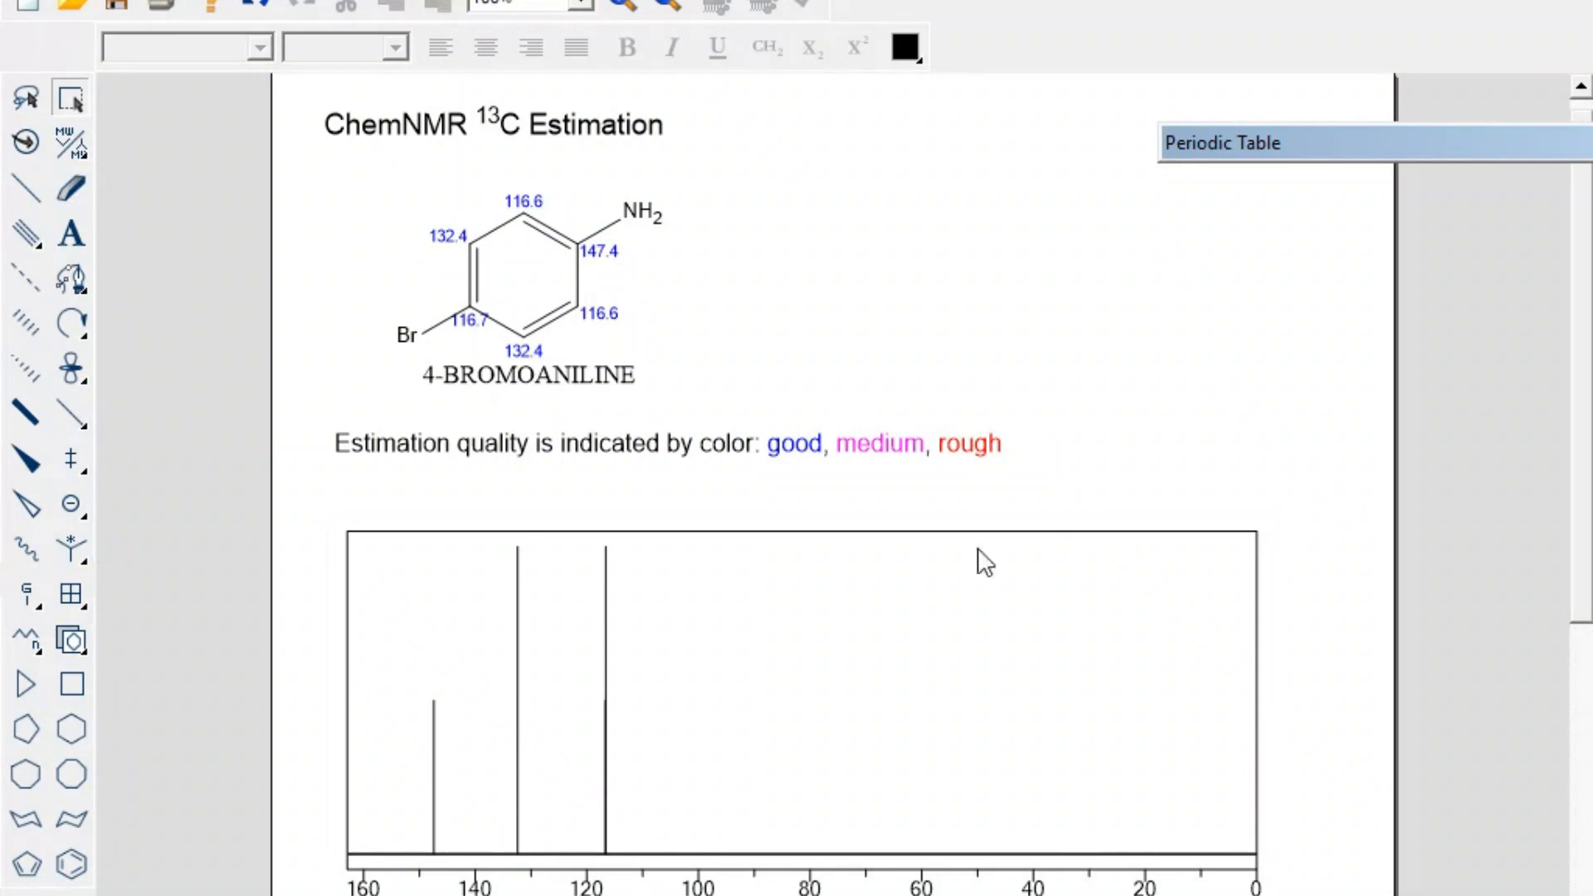
{"action": "mouse_move", "coordinate": [613, 705]}
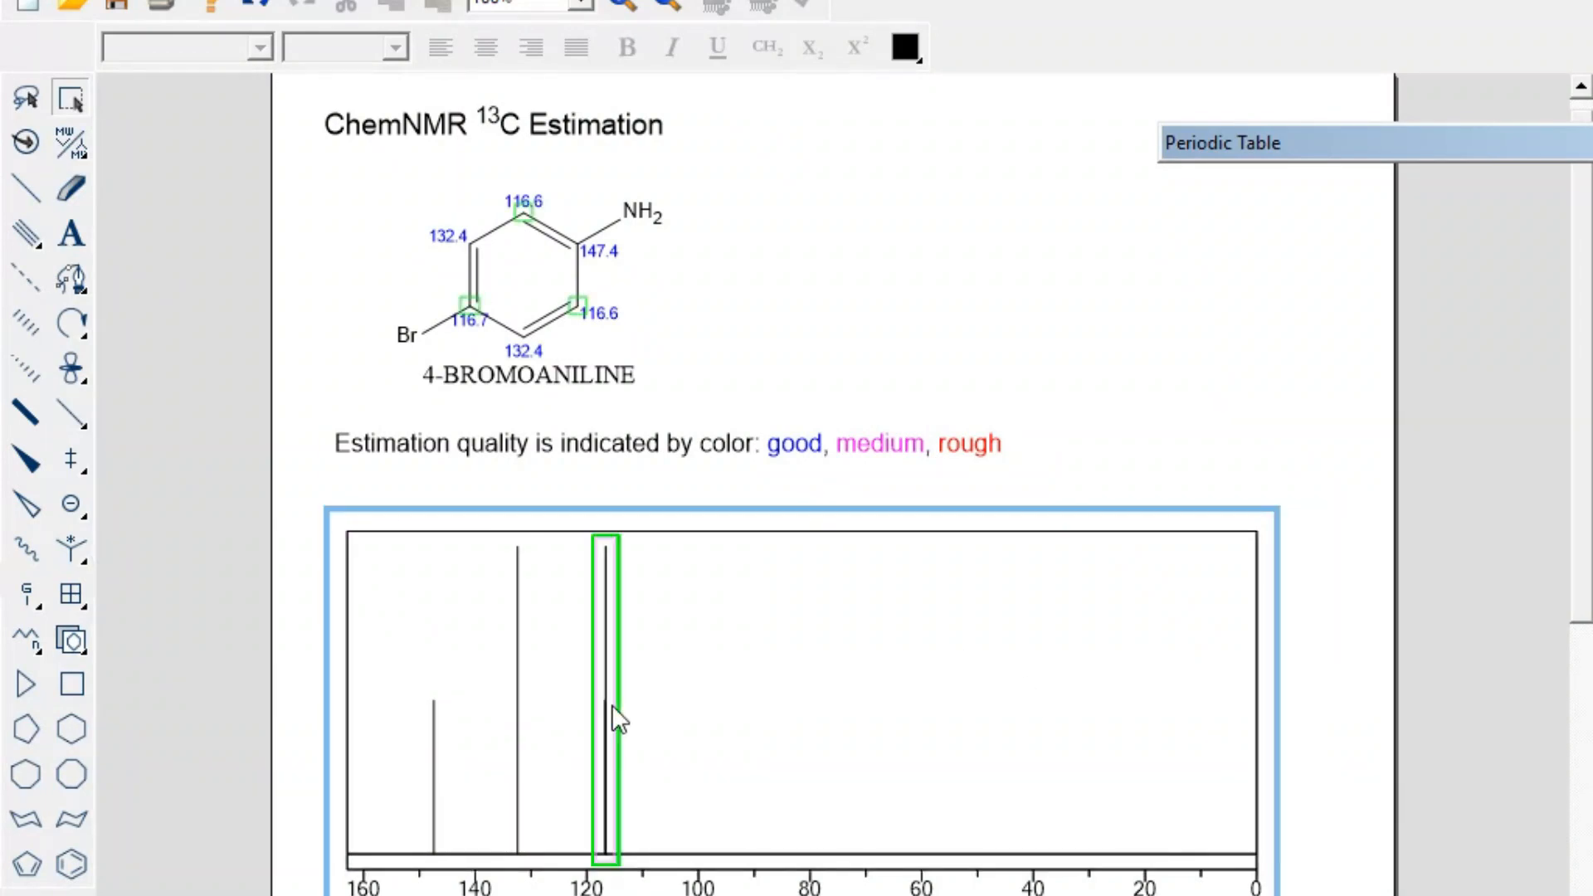
{"action": "mouse_move", "coordinate": [523, 733]}
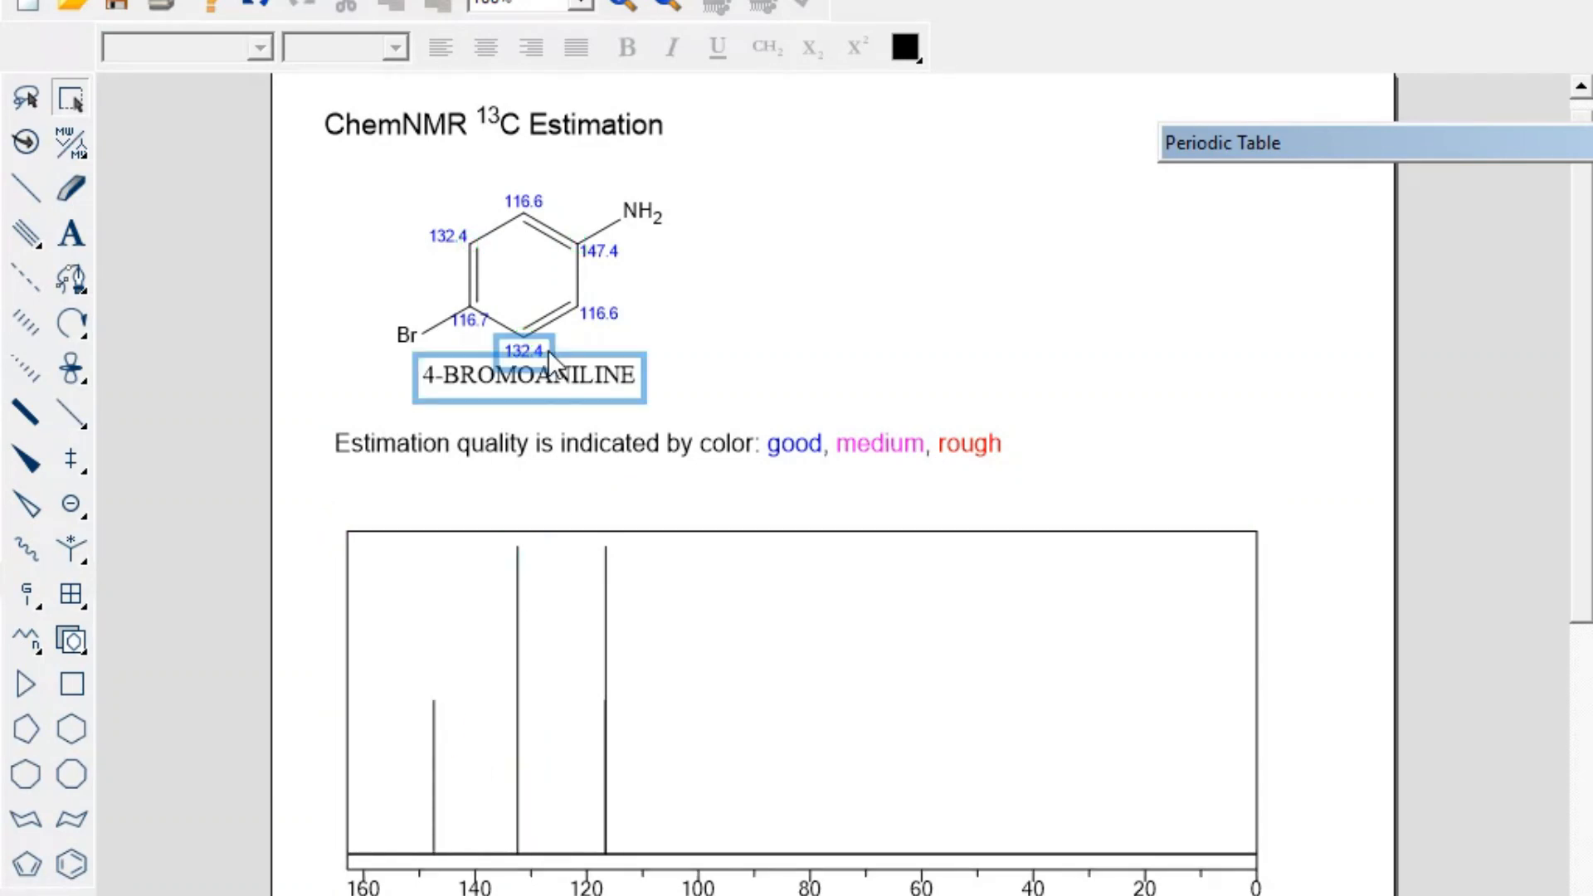
- View the 13C-NMR prediction protocol and delete the entire report from the page
{"action": "scroll", "coordinate": [797, 498], "scroll_direction": "down", "scroll_amount": 7}
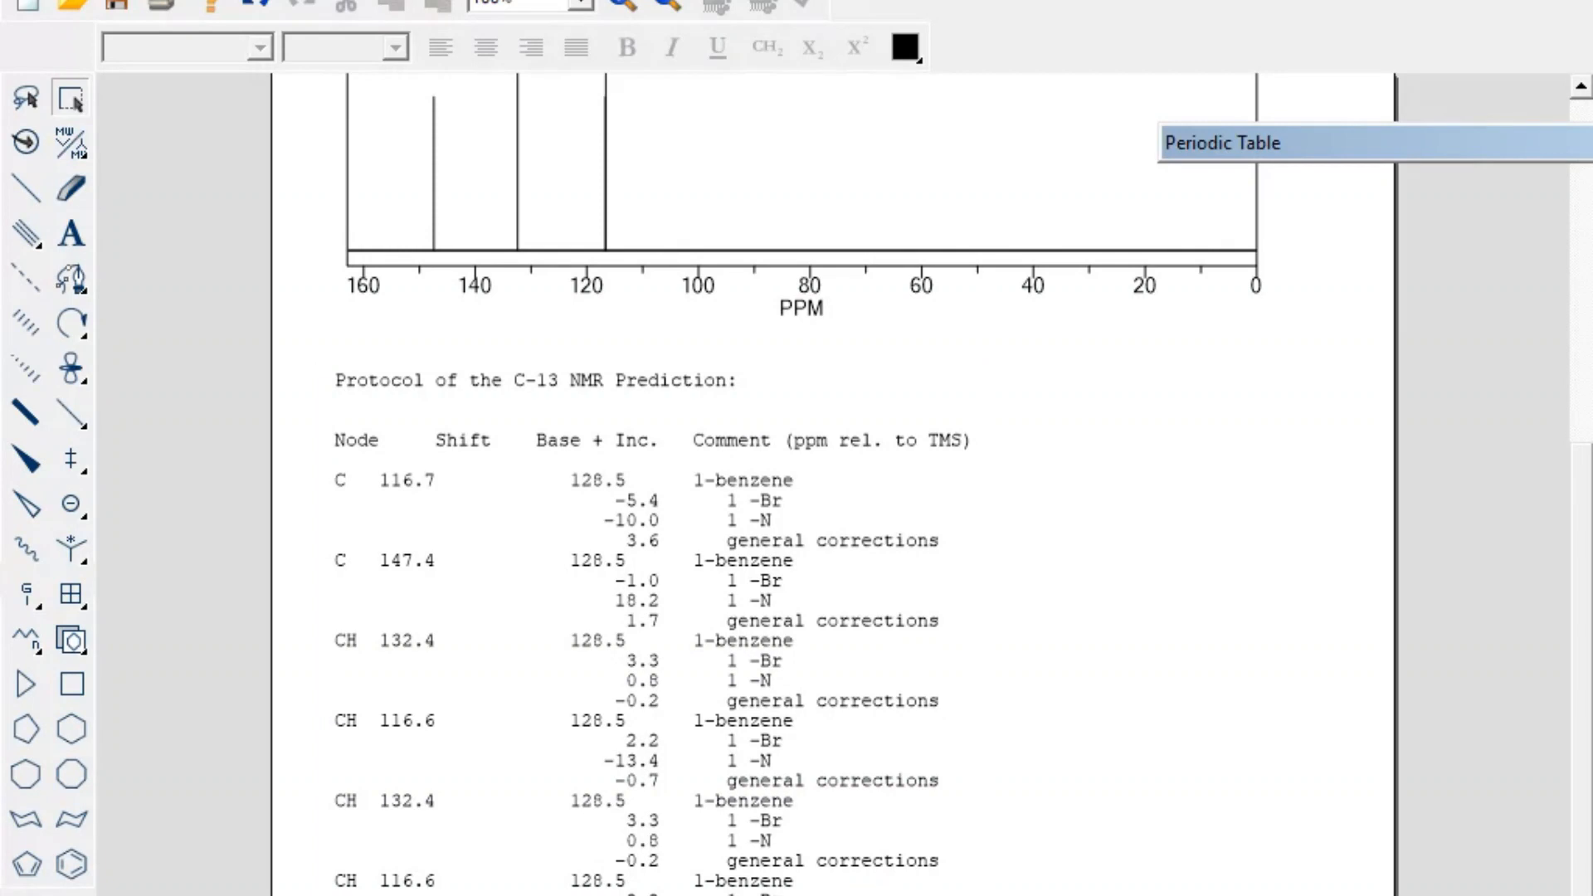
{"action": "key", "text": "ctrl+a"}
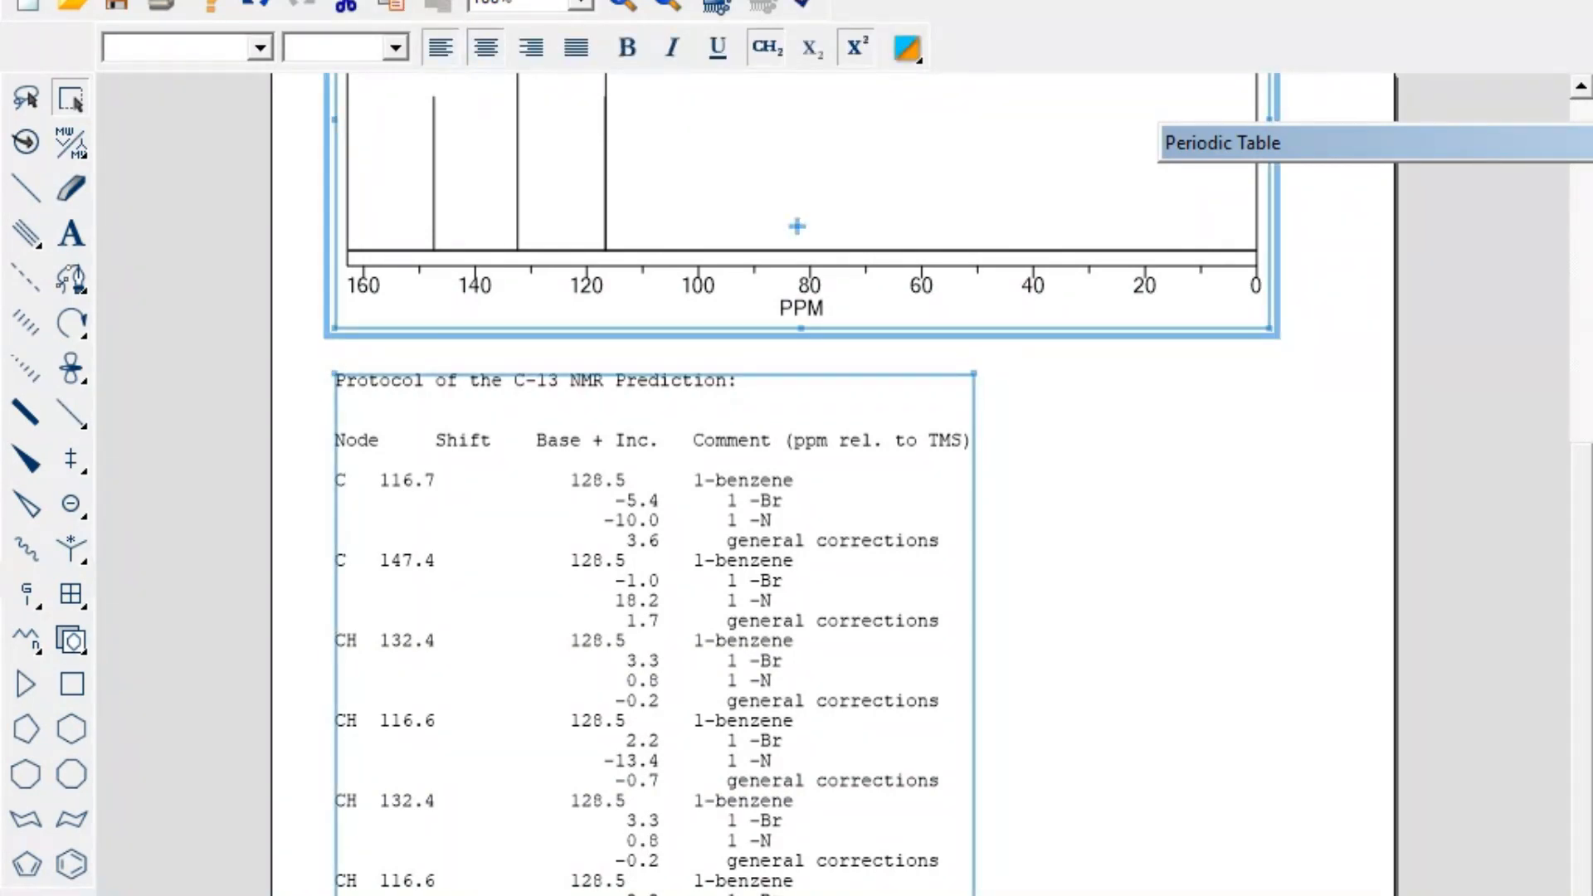
{"action": "key", "text": "Delete"}
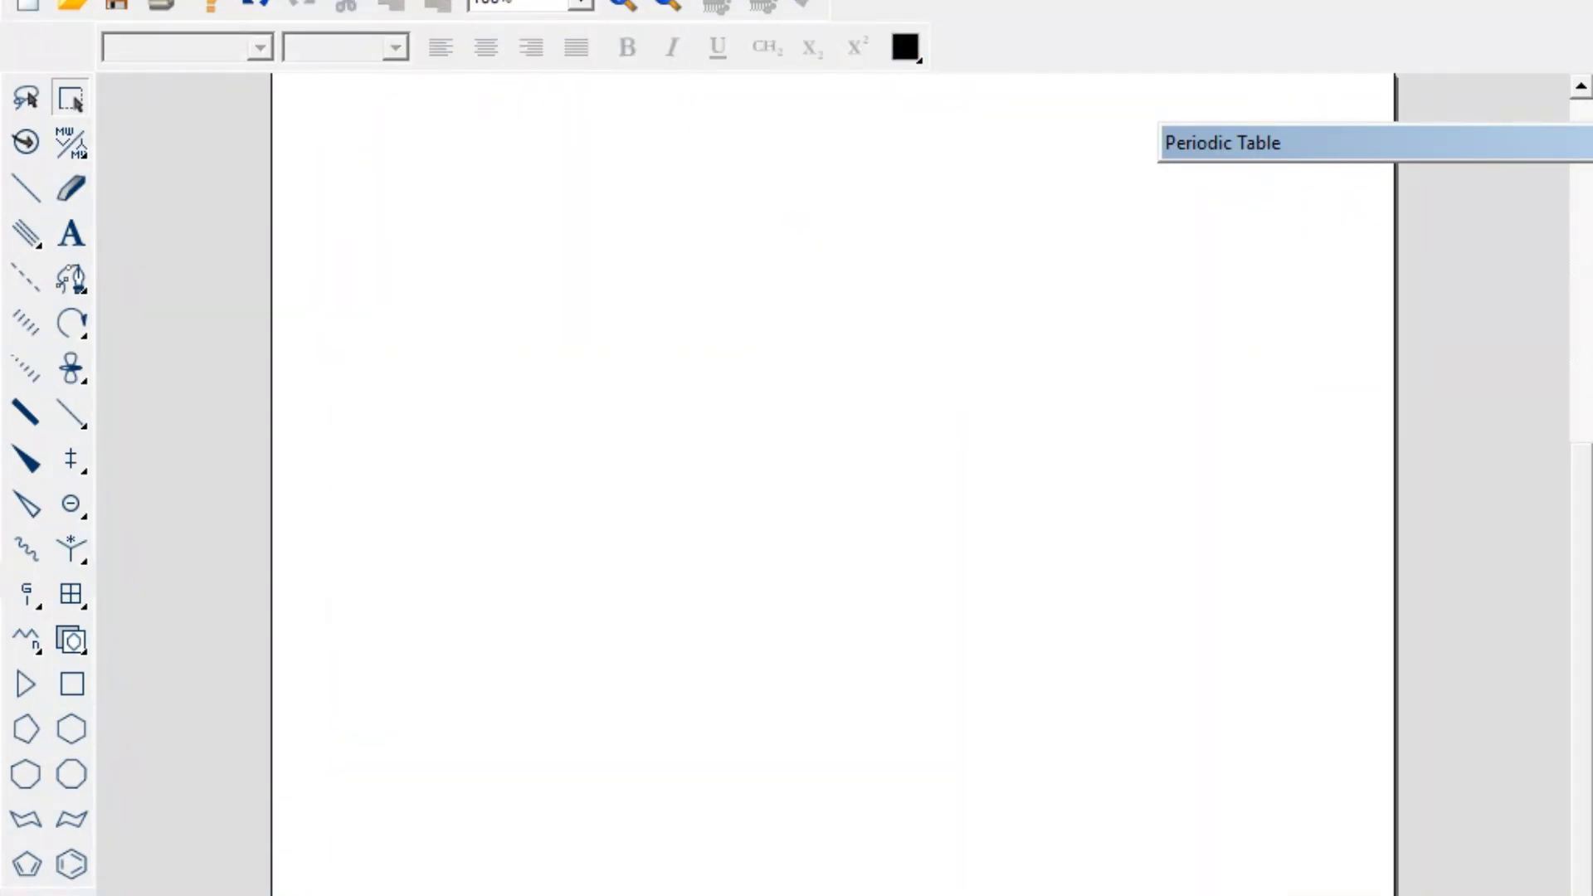
- Insert the structure named 4-BROMOANILINE on the cleared page using Convert Name to Structure, with its name pasted below
{"action": "left_click", "coordinate": [319, 0]}
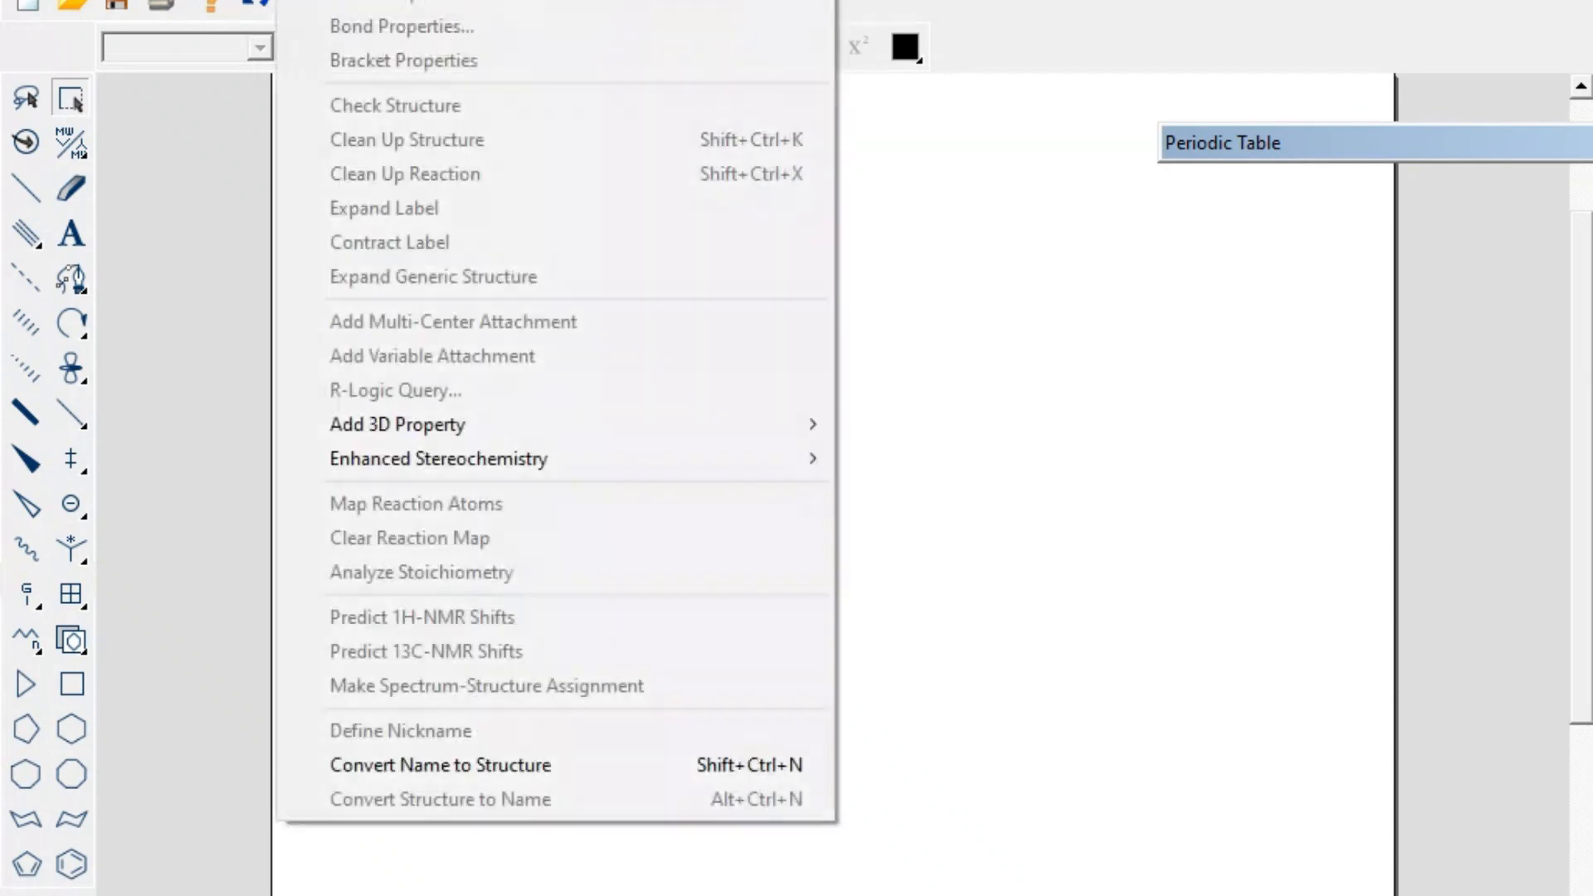
{"action": "left_click", "coordinate": [628, 764]}
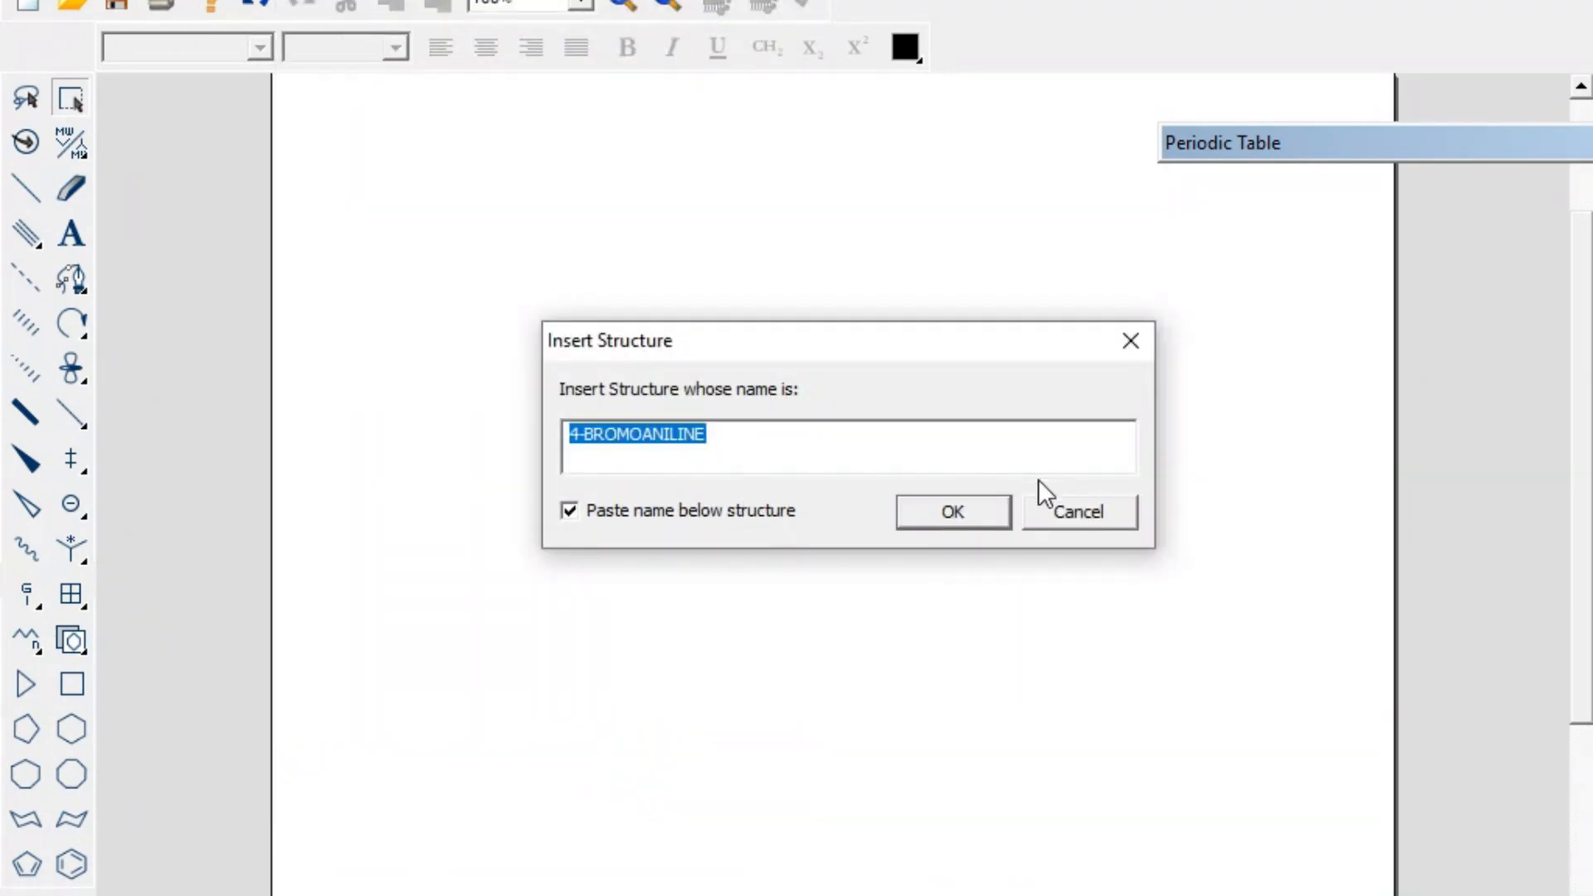
{"action": "left_click", "coordinate": [977, 509]}
{"action": "left_click", "coordinate": [843, 558]}
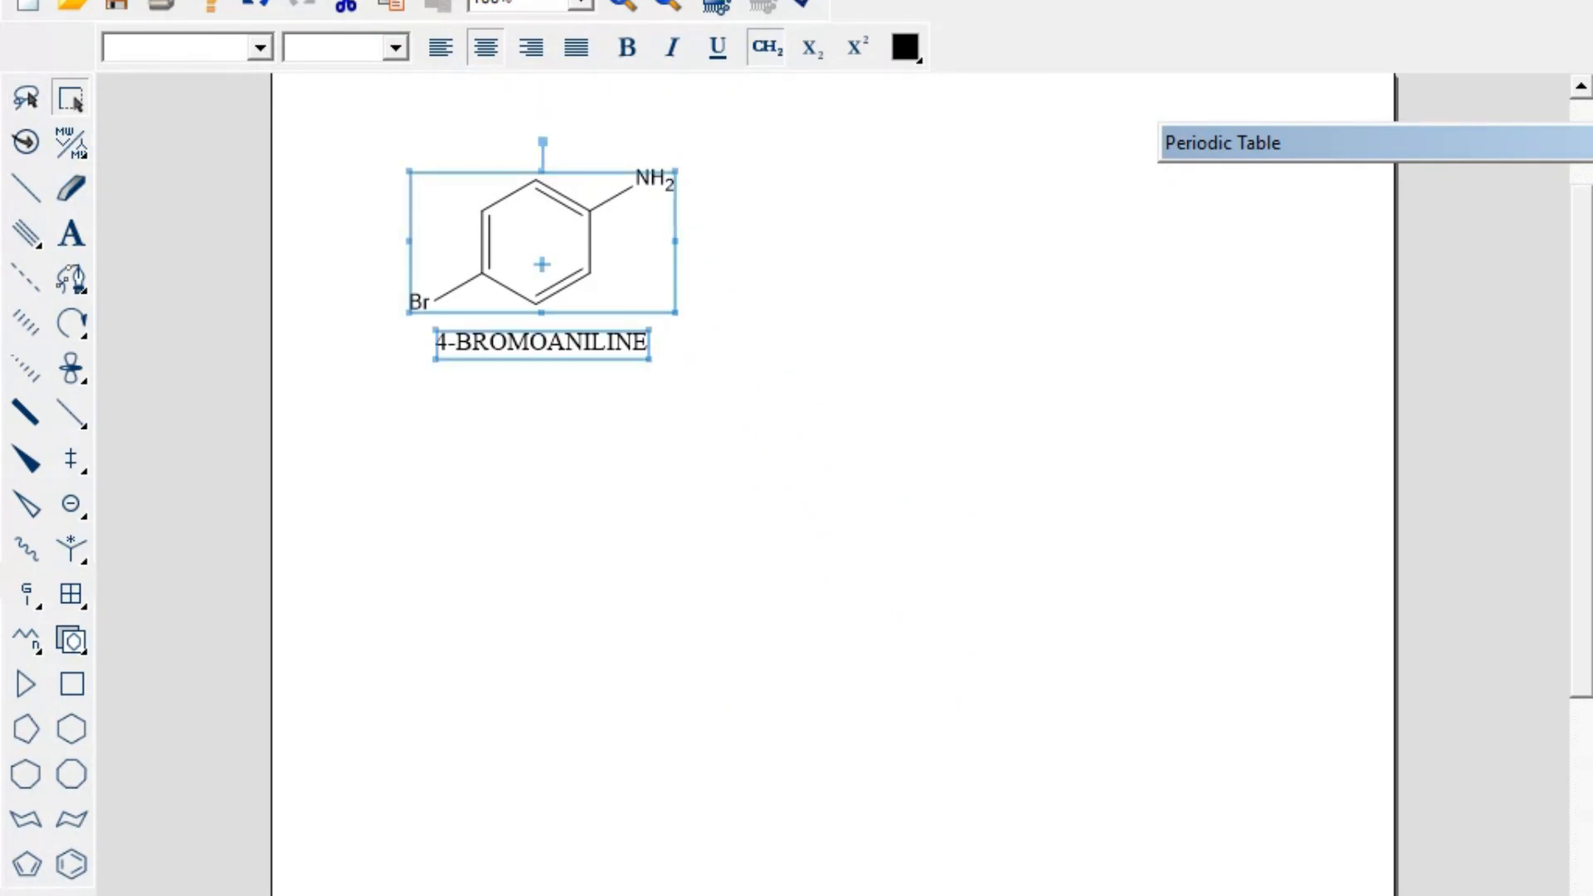
- Paste the full analysis of 4-bromoaniline onto the page and move the text block below the structure's name
{"action": "left_click", "coordinate": [163, 0]}
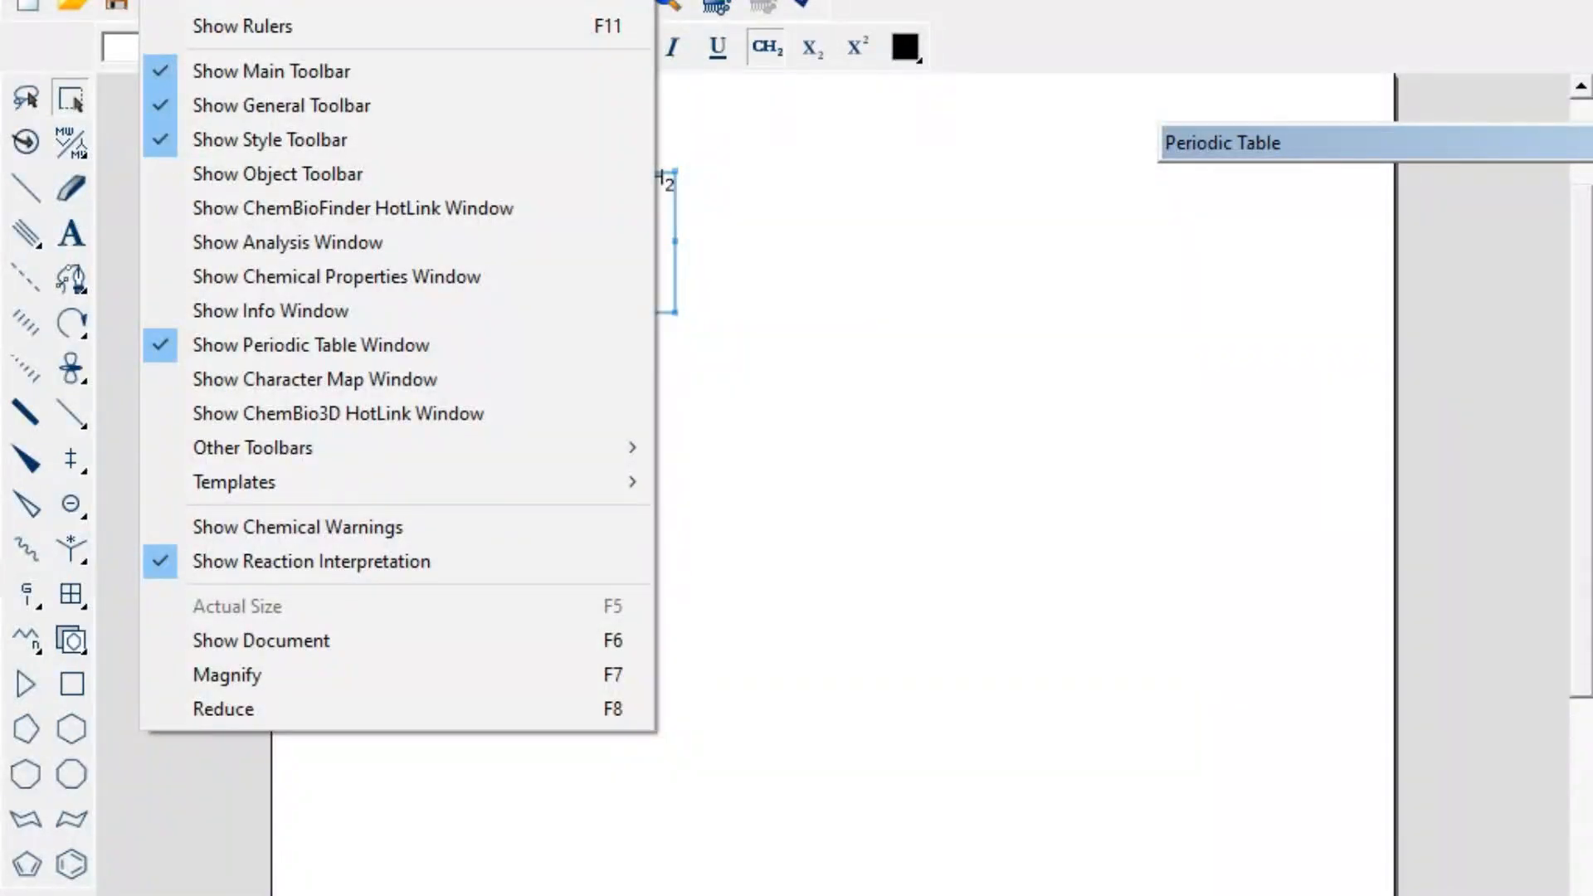
{"action": "left_click", "coordinate": [306, 249]}
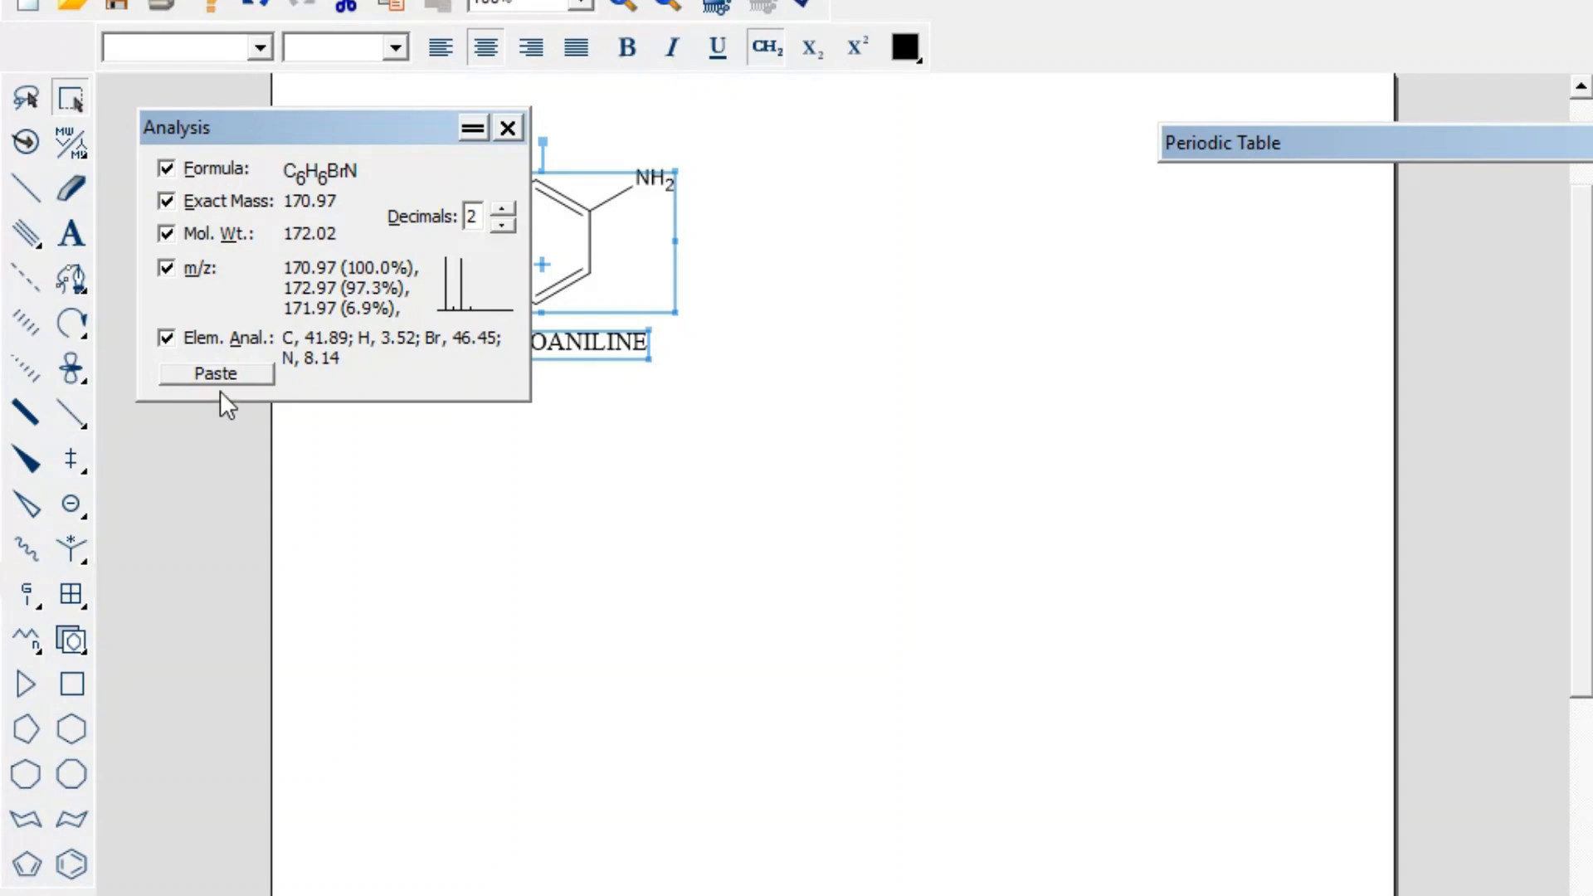
{"action": "left_click", "coordinate": [234, 375]}
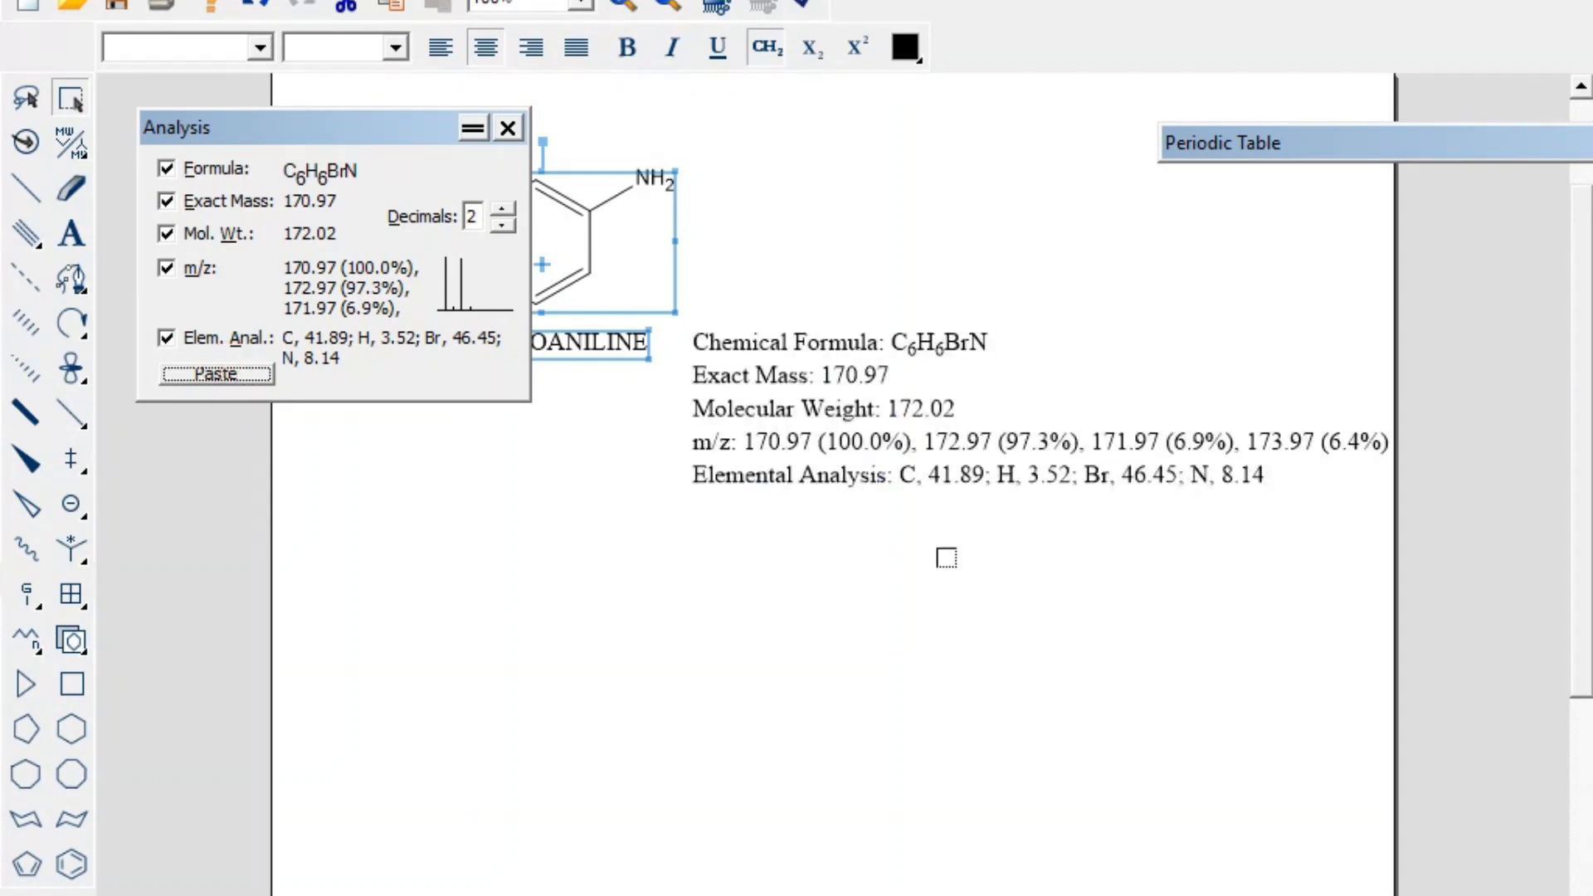
{"action": "left_click", "coordinate": [507, 130]}
{"action": "left_click_drag", "start_coordinate": [798, 410], "coordinate": [514, 502]}
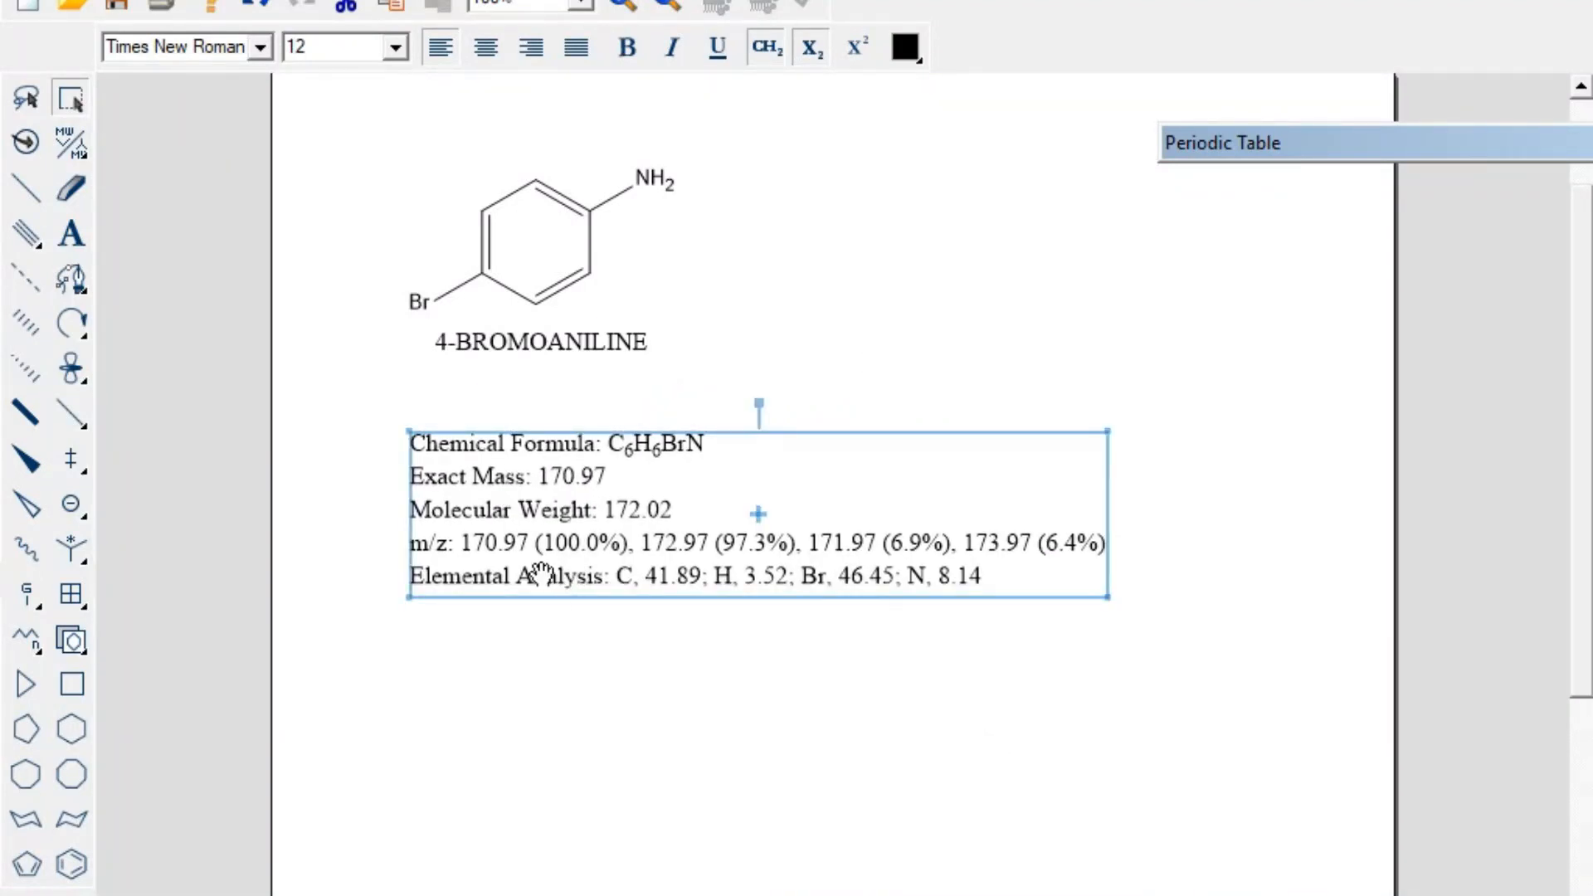
{"action": "left_click", "coordinate": [798, 320]}
- Paste 4-bromoaniline's chemical properties below the analysis, including tPSA, CLogP and CMR but excluding boiling point, melting point, critical pressure and Gibbs energy
{"action": "left_click_drag", "start_coordinate": [413, 142], "coordinate": [739, 431]}
{"action": "left_click", "coordinate": [211, 5]}
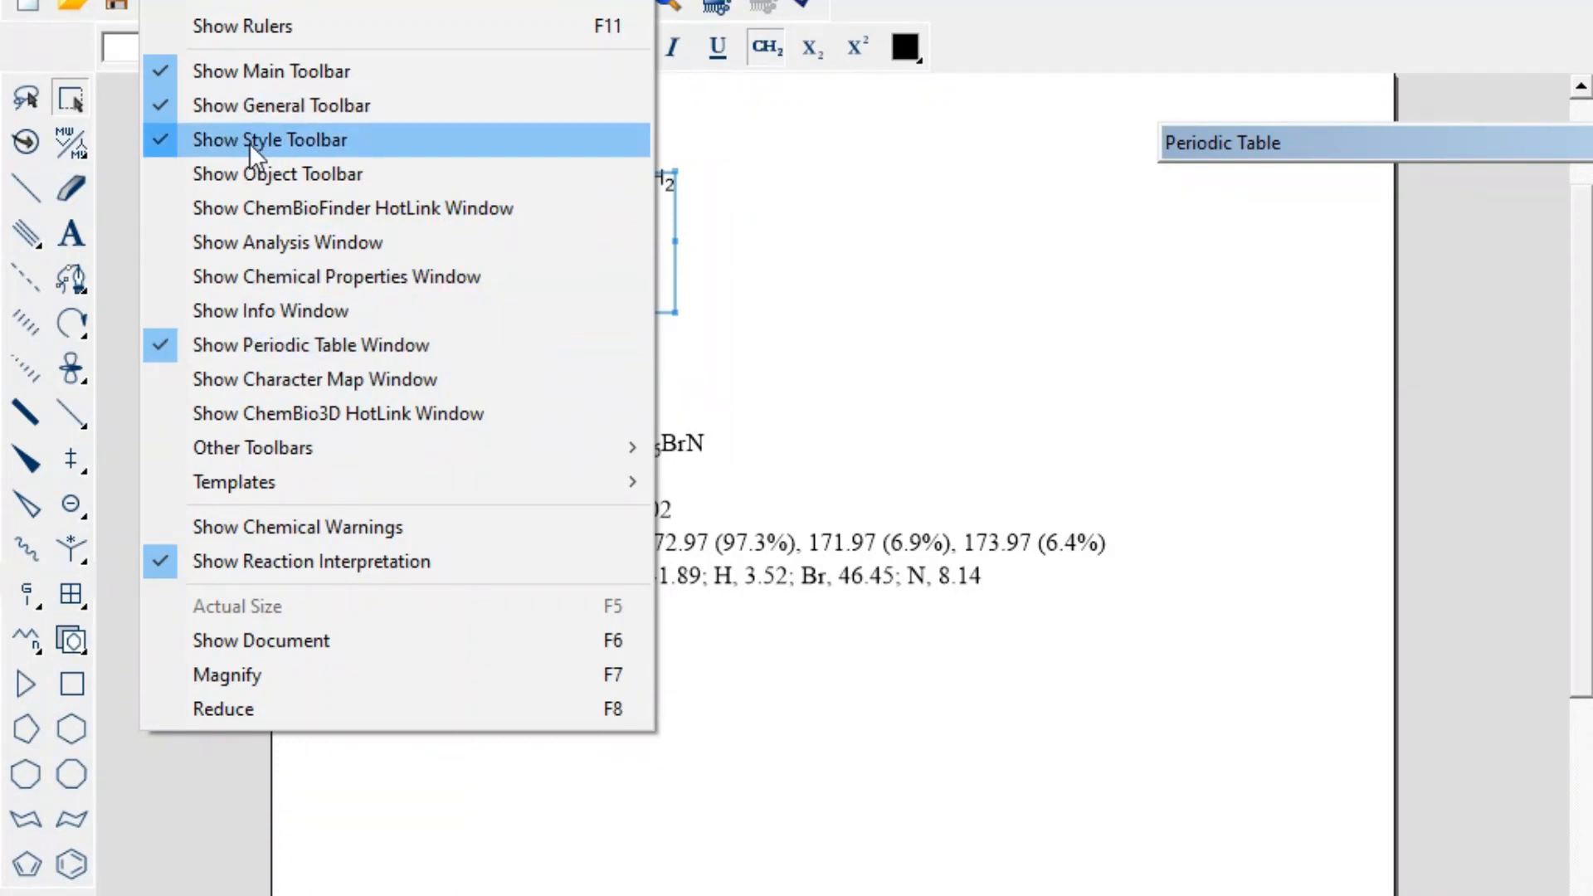
{"action": "left_click", "coordinate": [272, 280]}
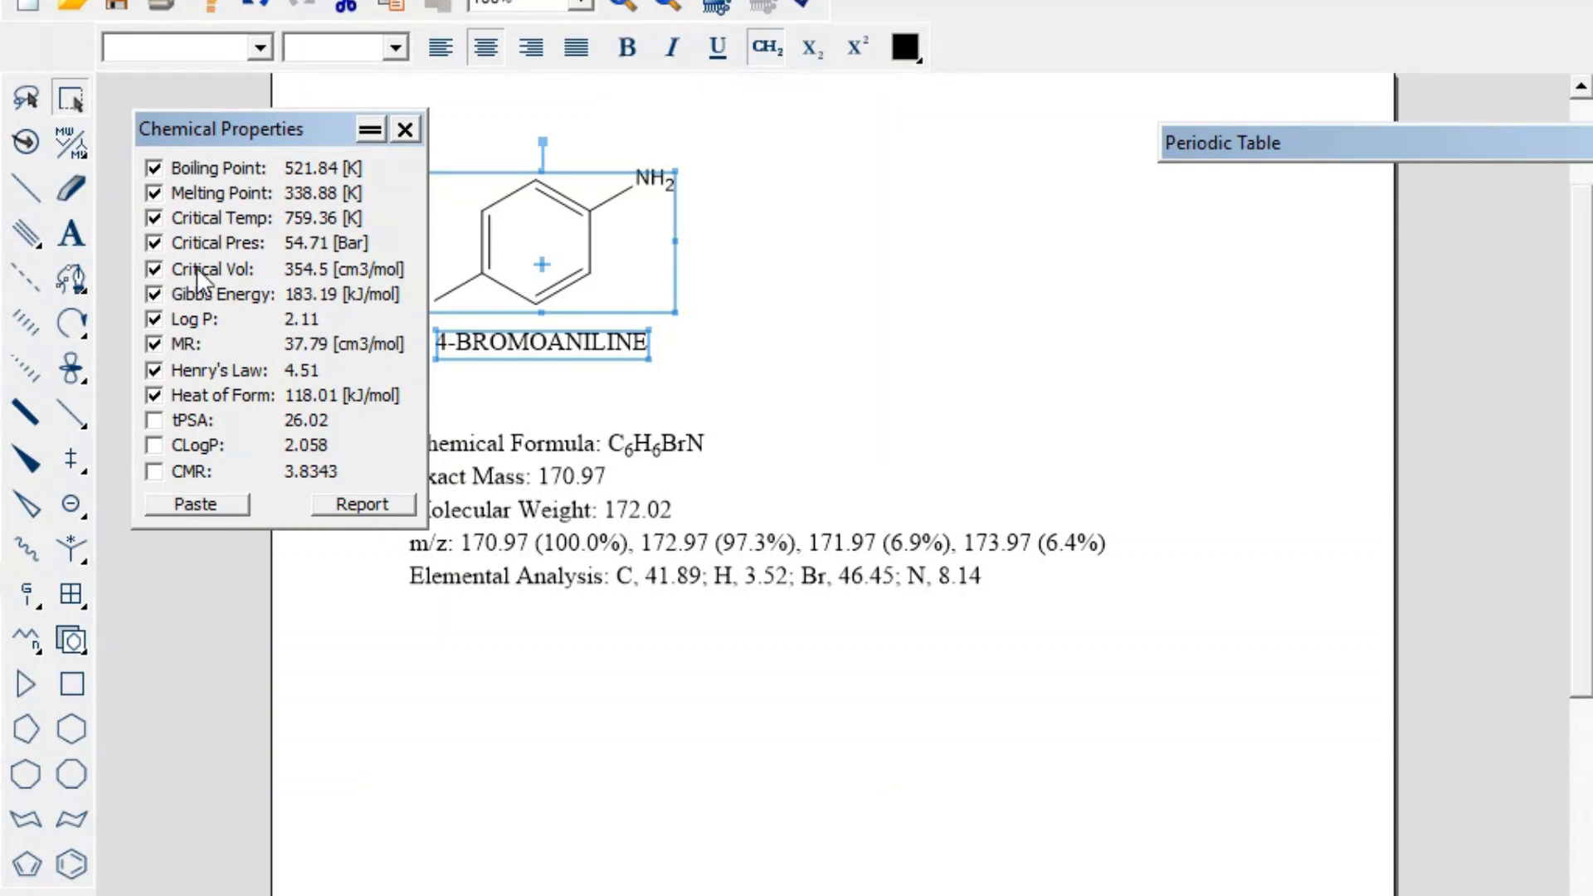
{"action": "left_click", "coordinate": [154, 294]}
{"action": "left_click", "coordinate": [153, 445]}
{"action": "left_click", "coordinate": [153, 471]}
{"action": "left_click", "coordinate": [154, 420]}
{"action": "left_click", "coordinate": [156, 169]}
{"action": "left_click", "coordinate": [154, 193]}
{"action": "left_click", "coordinate": [153, 243]}
{"action": "left_click", "coordinate": [224, 508]}
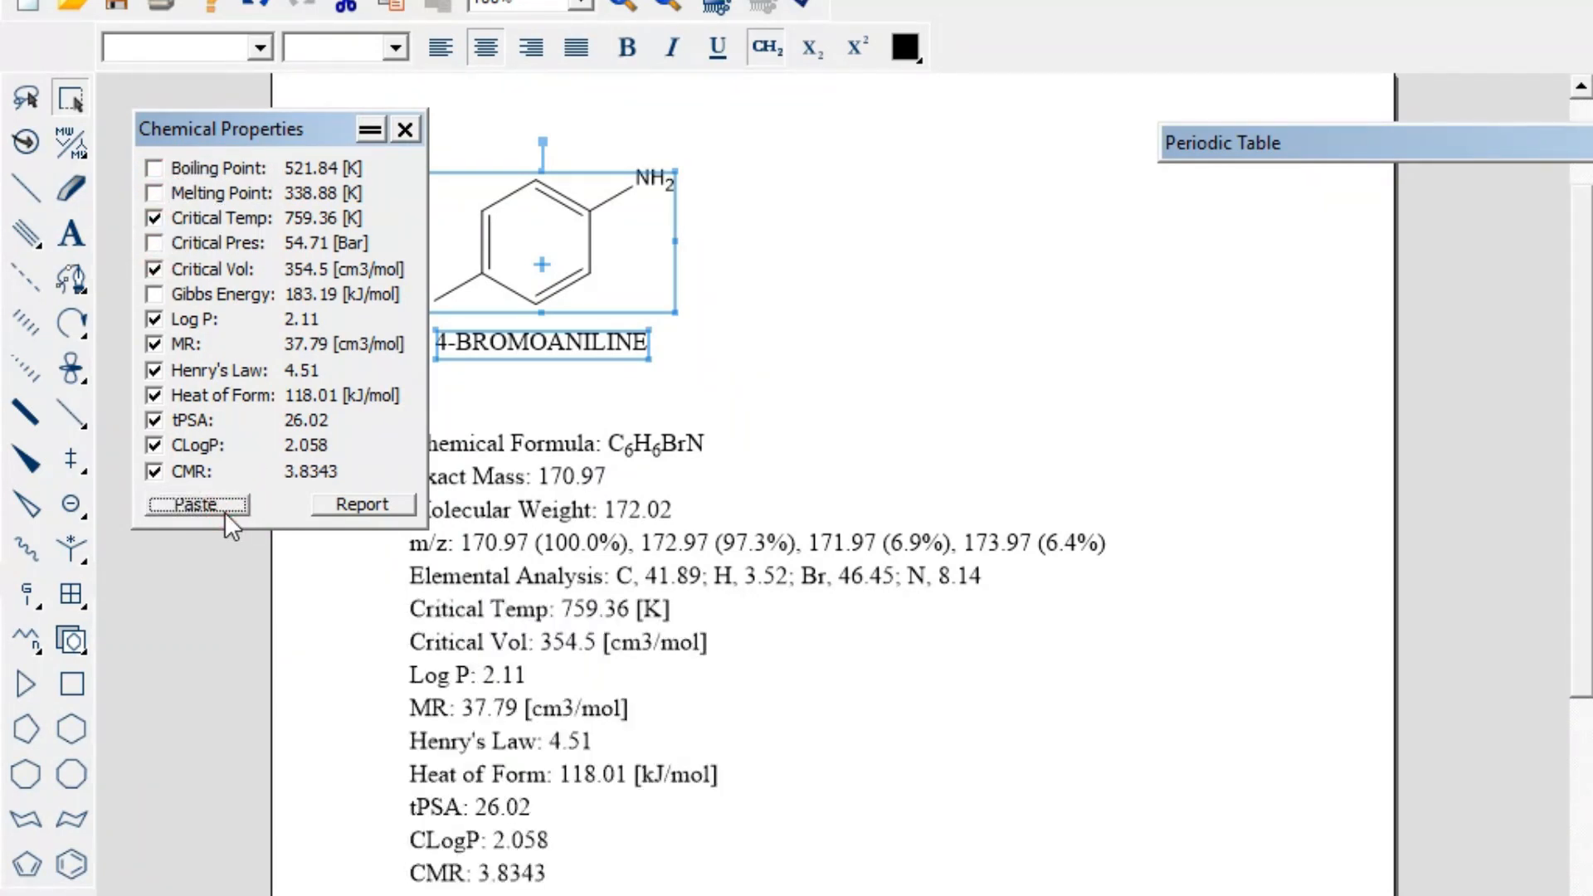
{"action": "left_click", "coordinate": [404, 129]}
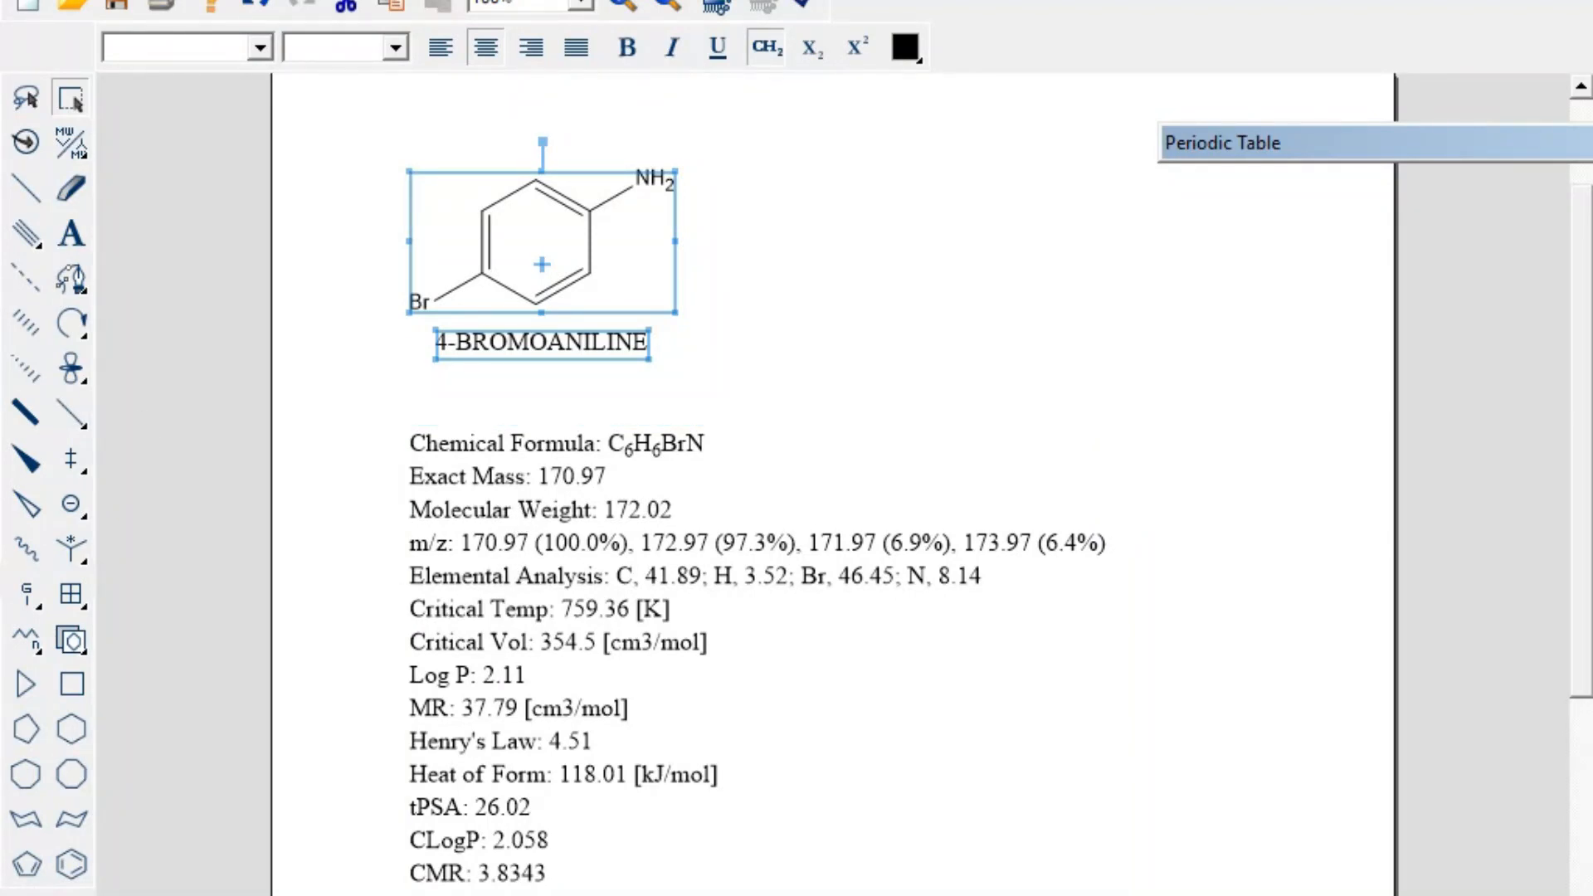
- Turn on the display of chemical warnings
{"action": "left_click", "coordinate": [160, 2]}
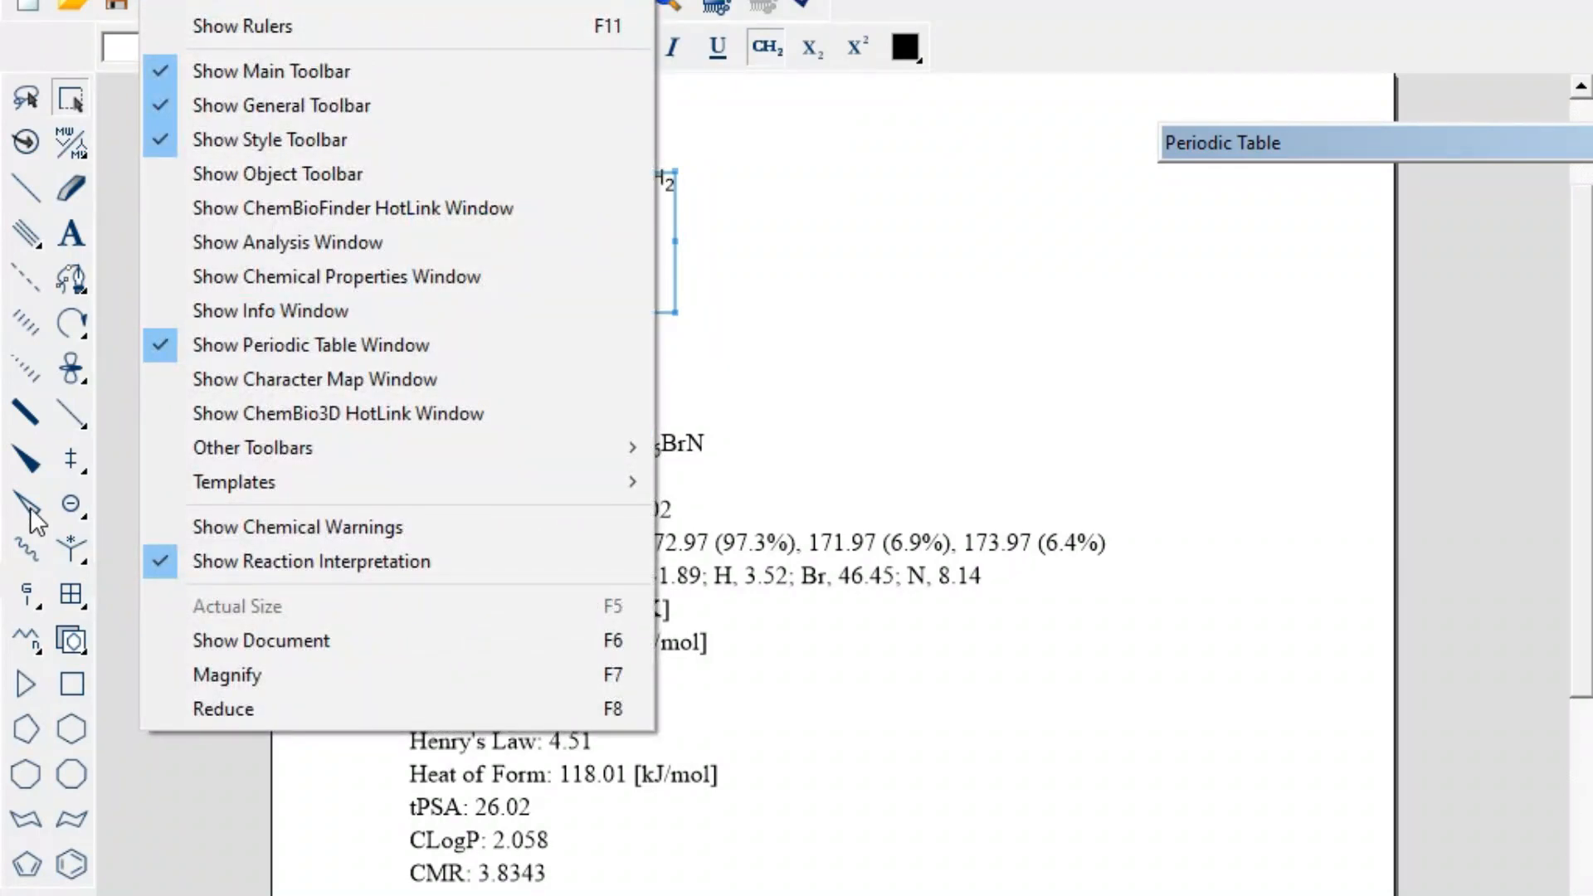
{"action": "left_click", "coordinate": [286, 495]}
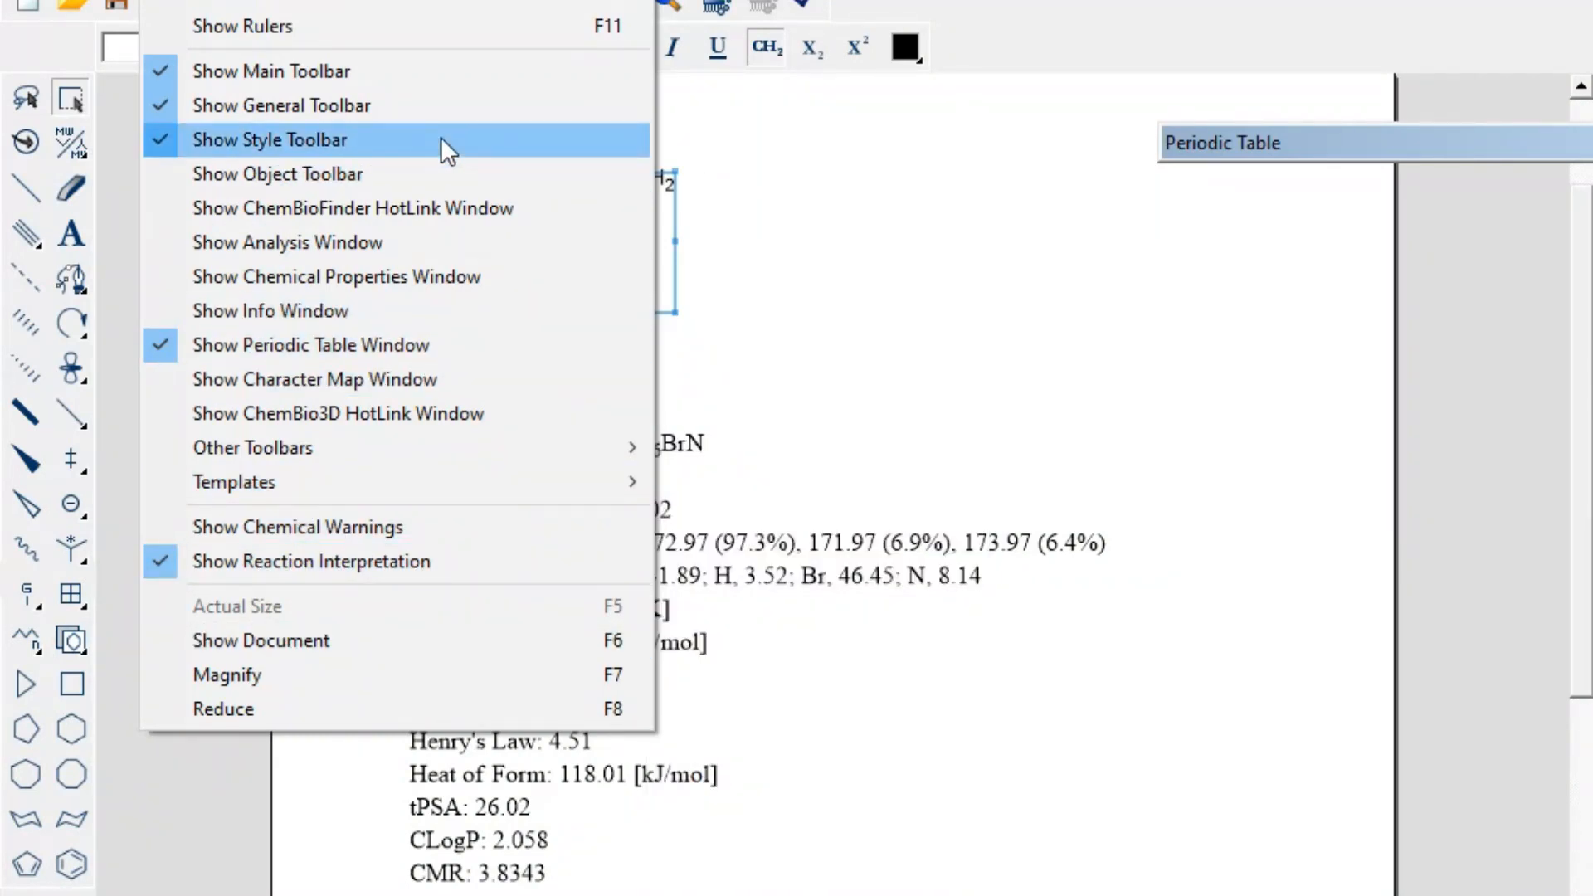
{"action": "left_click", "coordinate": [410, 528]}
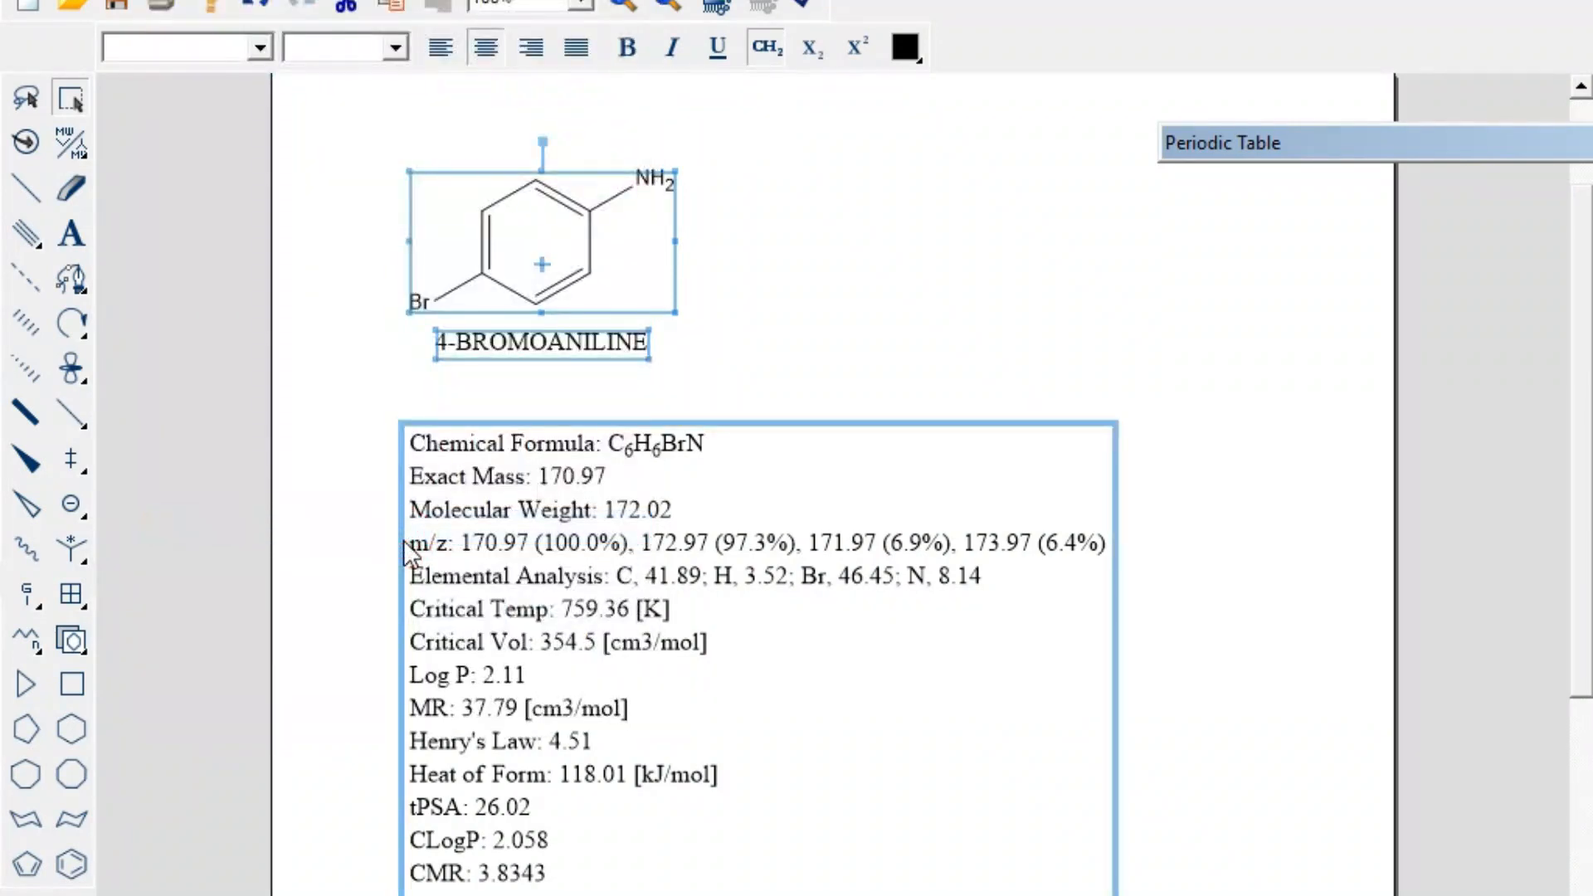
- Draw trimethylamine beside 4-bromoaniline: a single bond with one end labelled N and two more single bonds from the nitrogen
{"action": "left_click", "coordinate": [26, 187]}
{"action": "left_click", "coordinate": [1036, 260]}
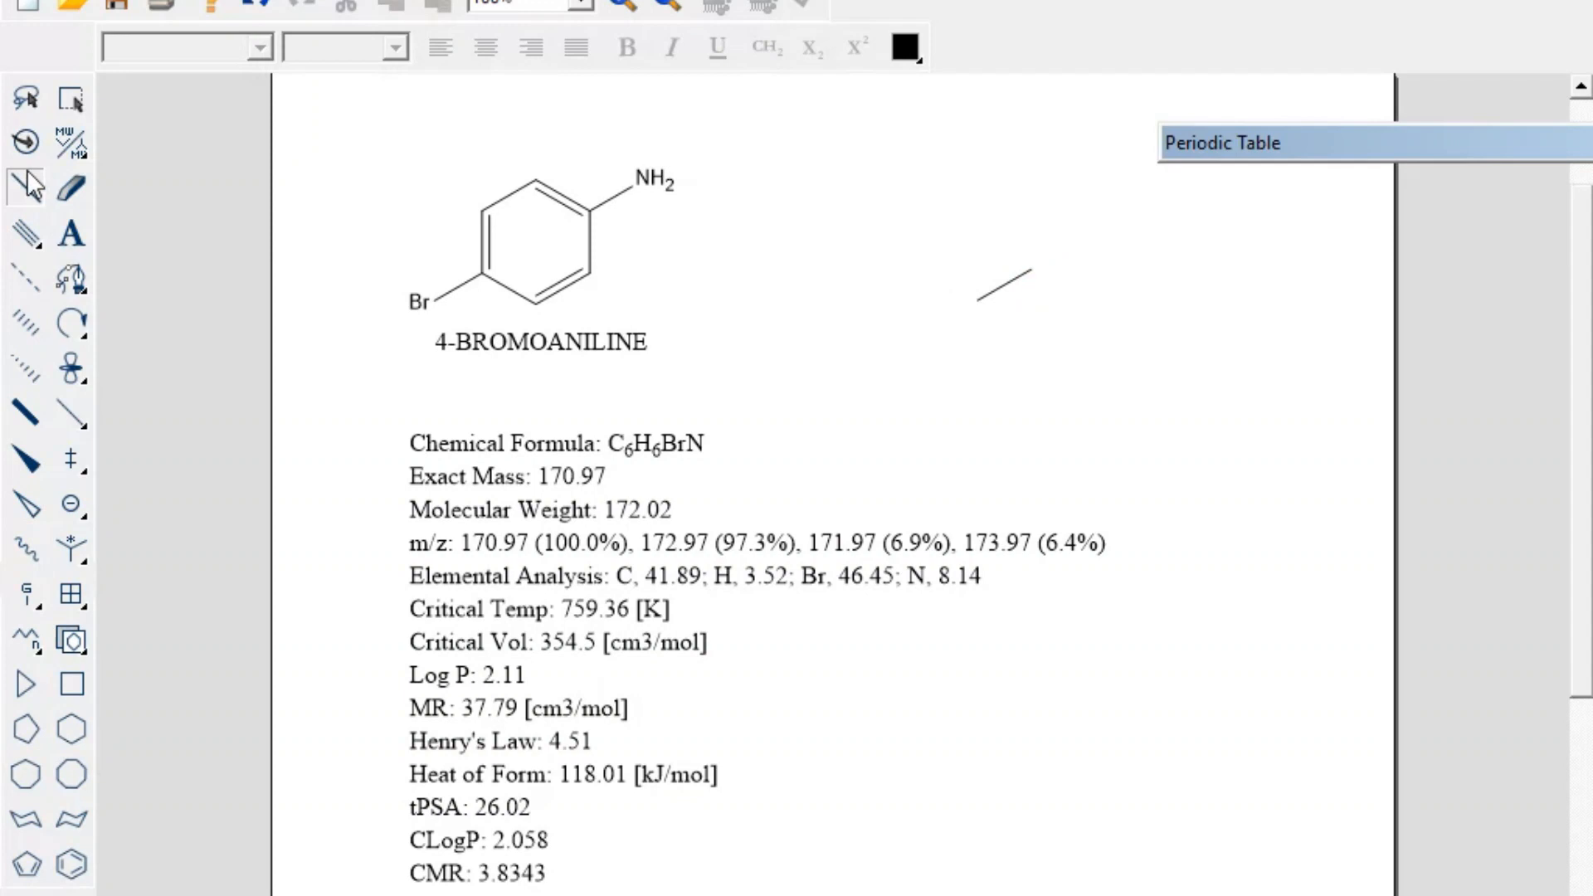
{"action": "left_click", "coordinate": [71, 233]}
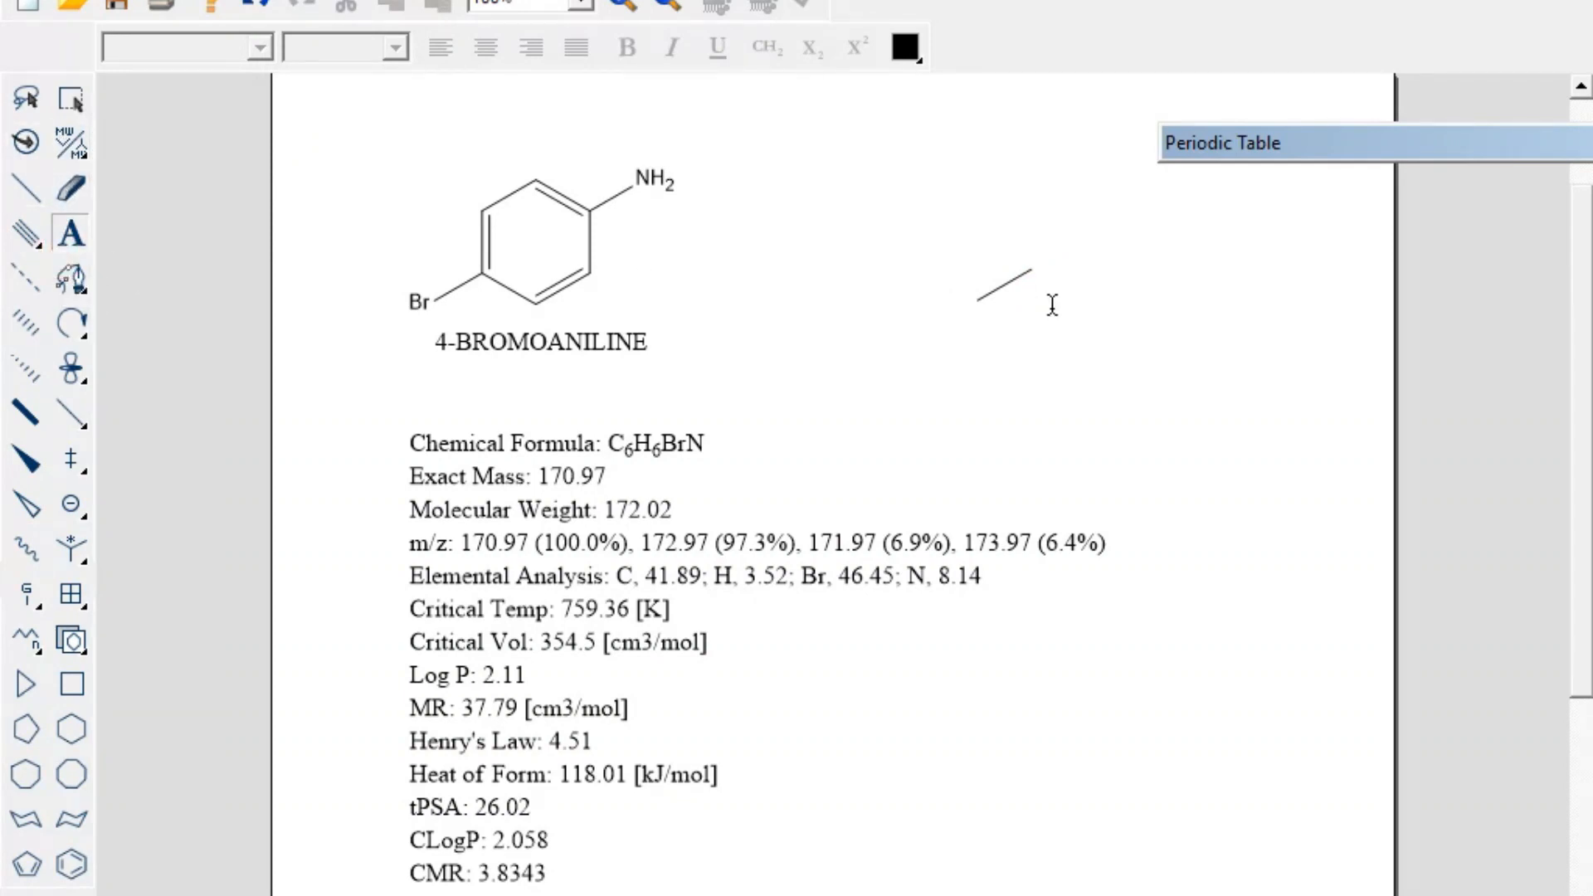
{"action": "left_click", "coordinate": [1025, 264]}
{"action": "type", "text": "N"}
{"action": "left_click", "coordinate": [1058, 345]}
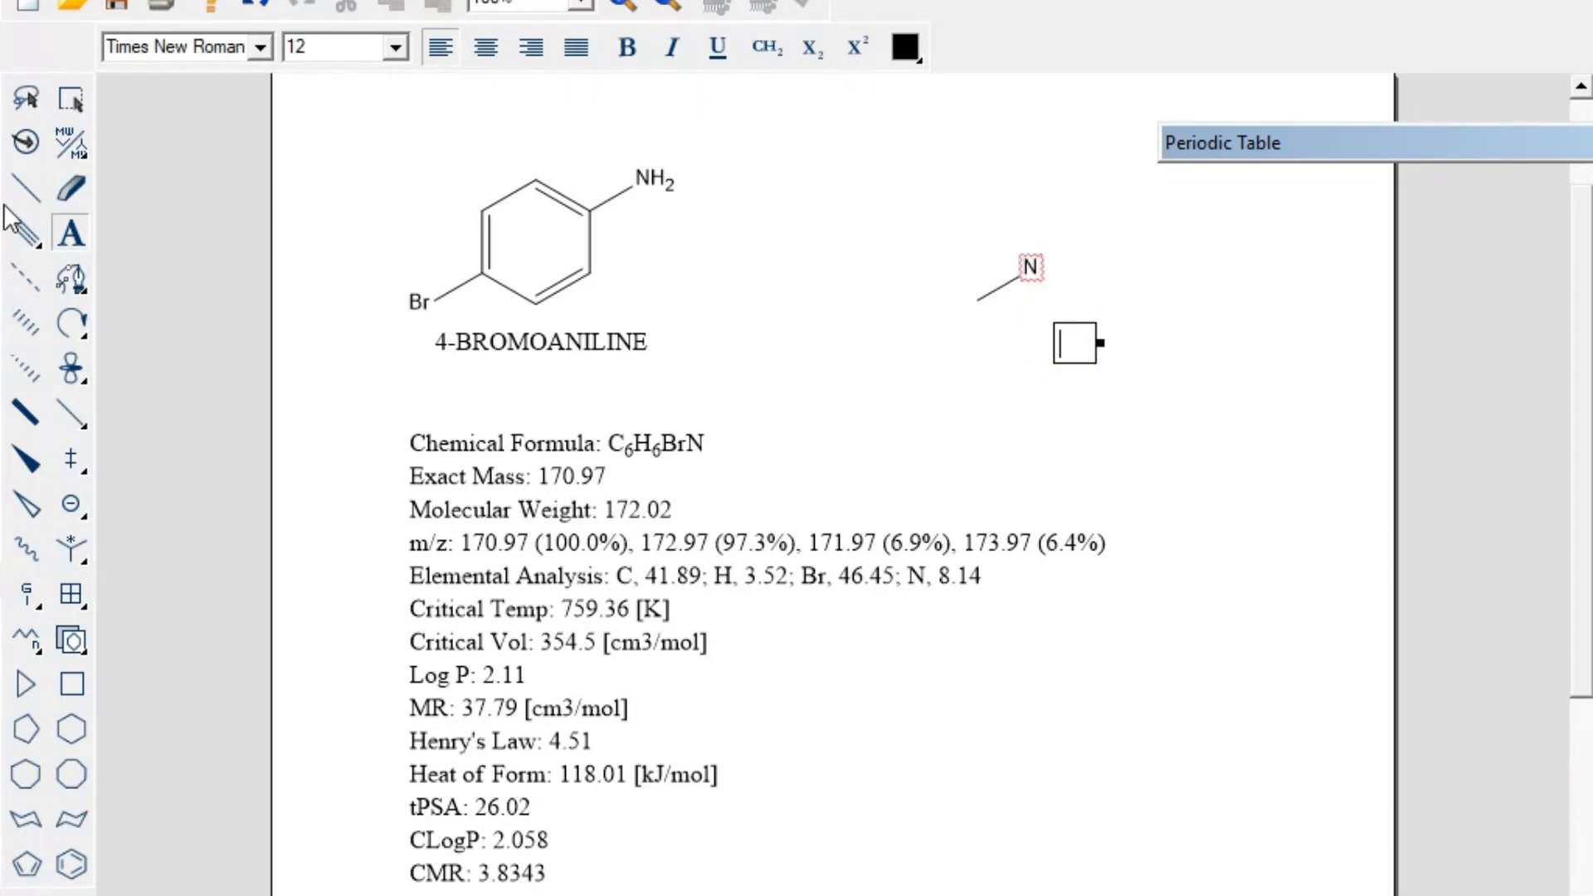
{"action": "left_click", "coordinate": [25, 188]}
{"action": "left_click_drag", "start_coordinate": [1030, 267], "coordinate": [1033, 204]}
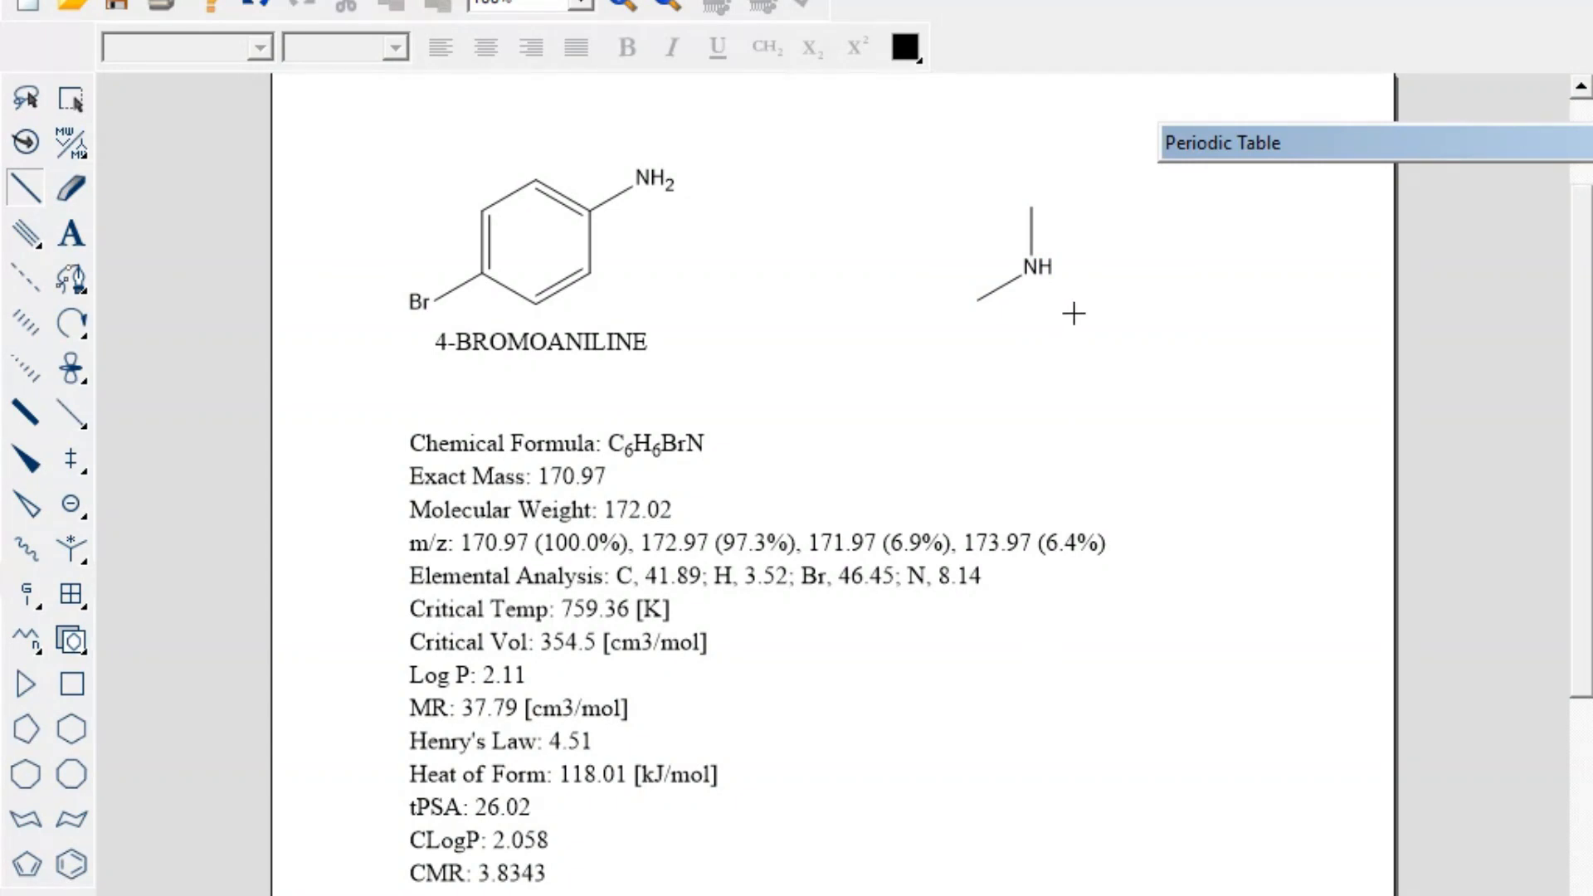
{"action": "left_click_drag", "start_coordinate": [1036, 265], "coordinate": [1084, 296]}
- Delete the pasted analysis and property text and the trimethylamine structure, leaving 4-bromoaniline with its name
{"action": "left_click", "coordinate": [71, 98]}
{"action": "mouse_move", "coordinate": [353, 129]}
{"action": "left_mouse_down"}
{"action": "mouse_move", "coordinate": [1089, 787]}
{"action": "mouse_move", "coordinate": [1125, 841]}
{"action": "mouse_move", "coordinate": [531, 383]}
{"action": "left_mouse_up"}
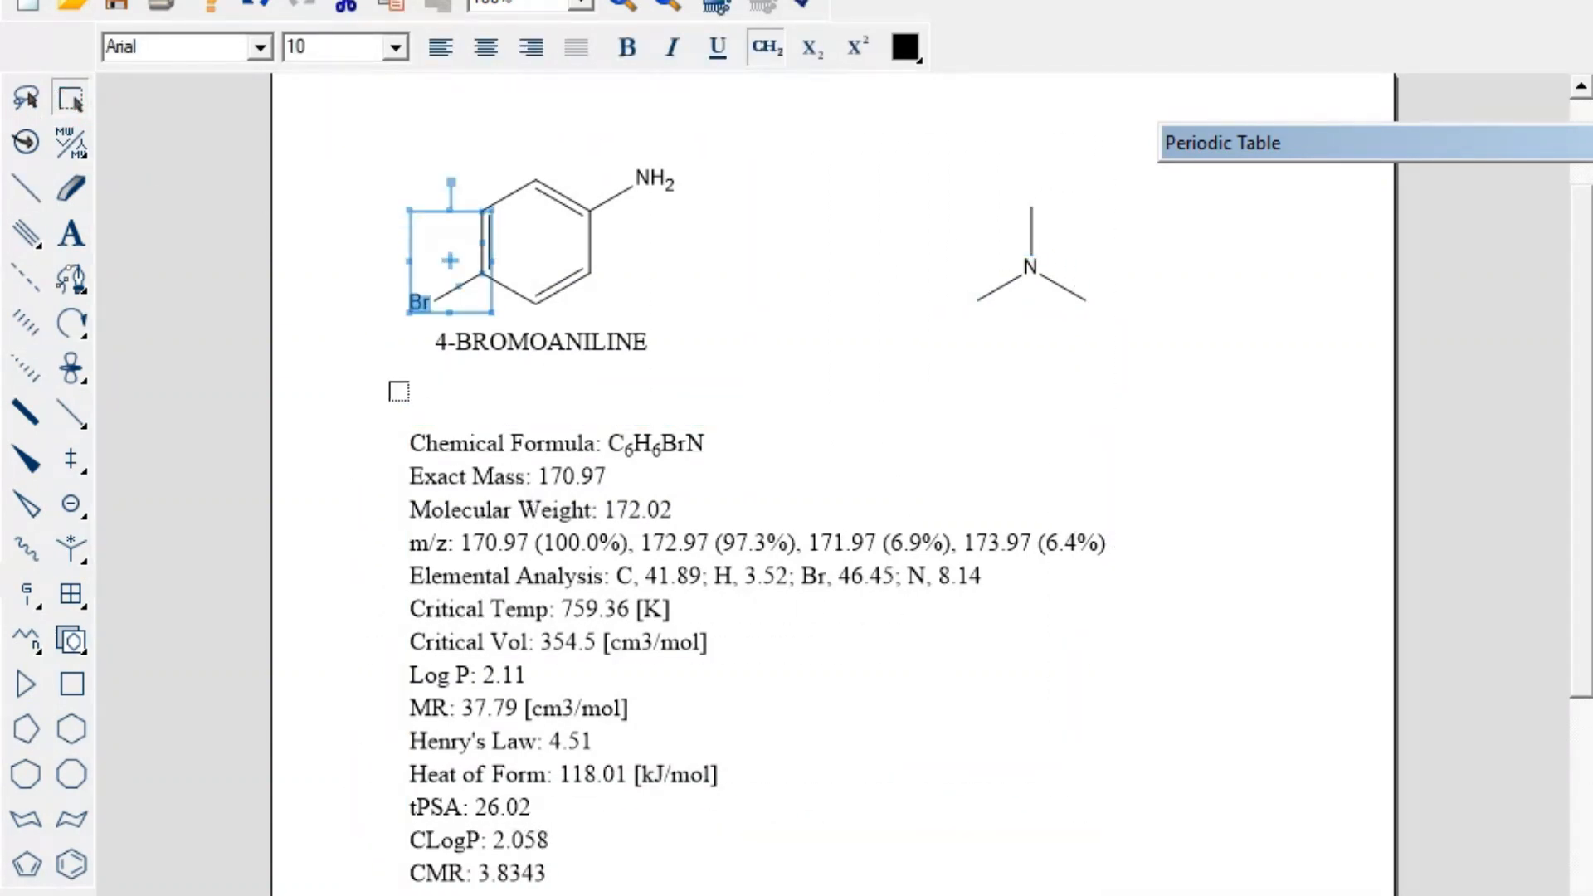
{"action": "left_click", "coordinate": [362, 465]}
{"action": "left_click_drag", "start_coordinate": [349, 419], "coordinate": [1188, 764]}
{"action": "key", "text": "Delete"}
{"action": "scroll", "coordinate": [1138, 737], "scroll_direction": "up", "scroll_amount": 2}
{"action": "left_click_drag", "start_coordinate": [951, 219], "coordinate": [1137, 508]}
{"action": "key", "text": "Delete"}
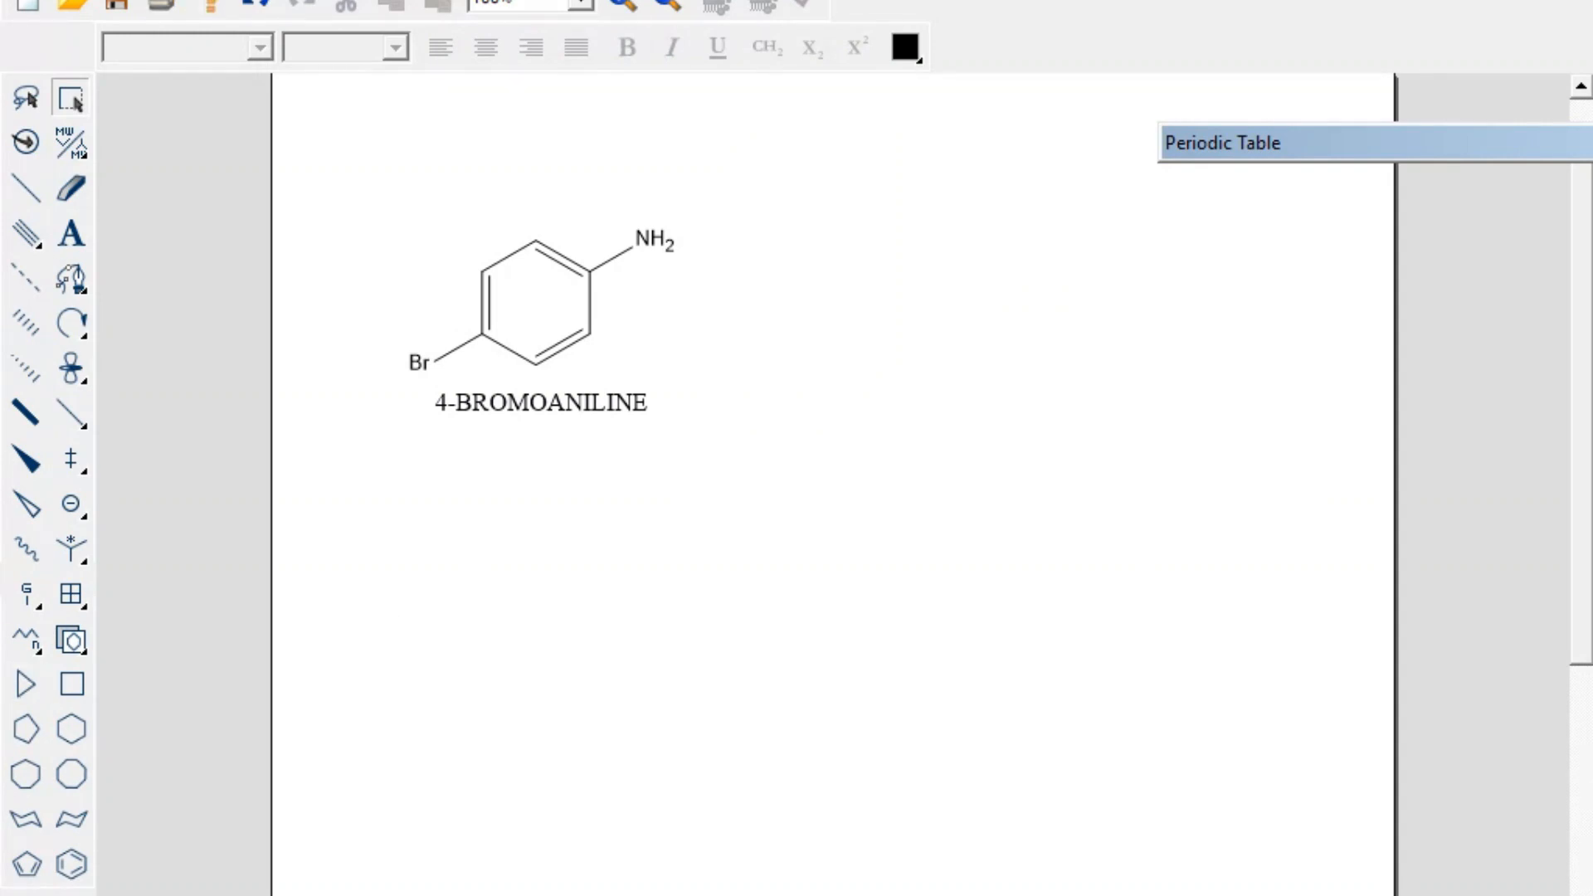
- Turn the Fixed Lengths option off and back on
{"action": "left_click", "coordinate": [312, 0]}
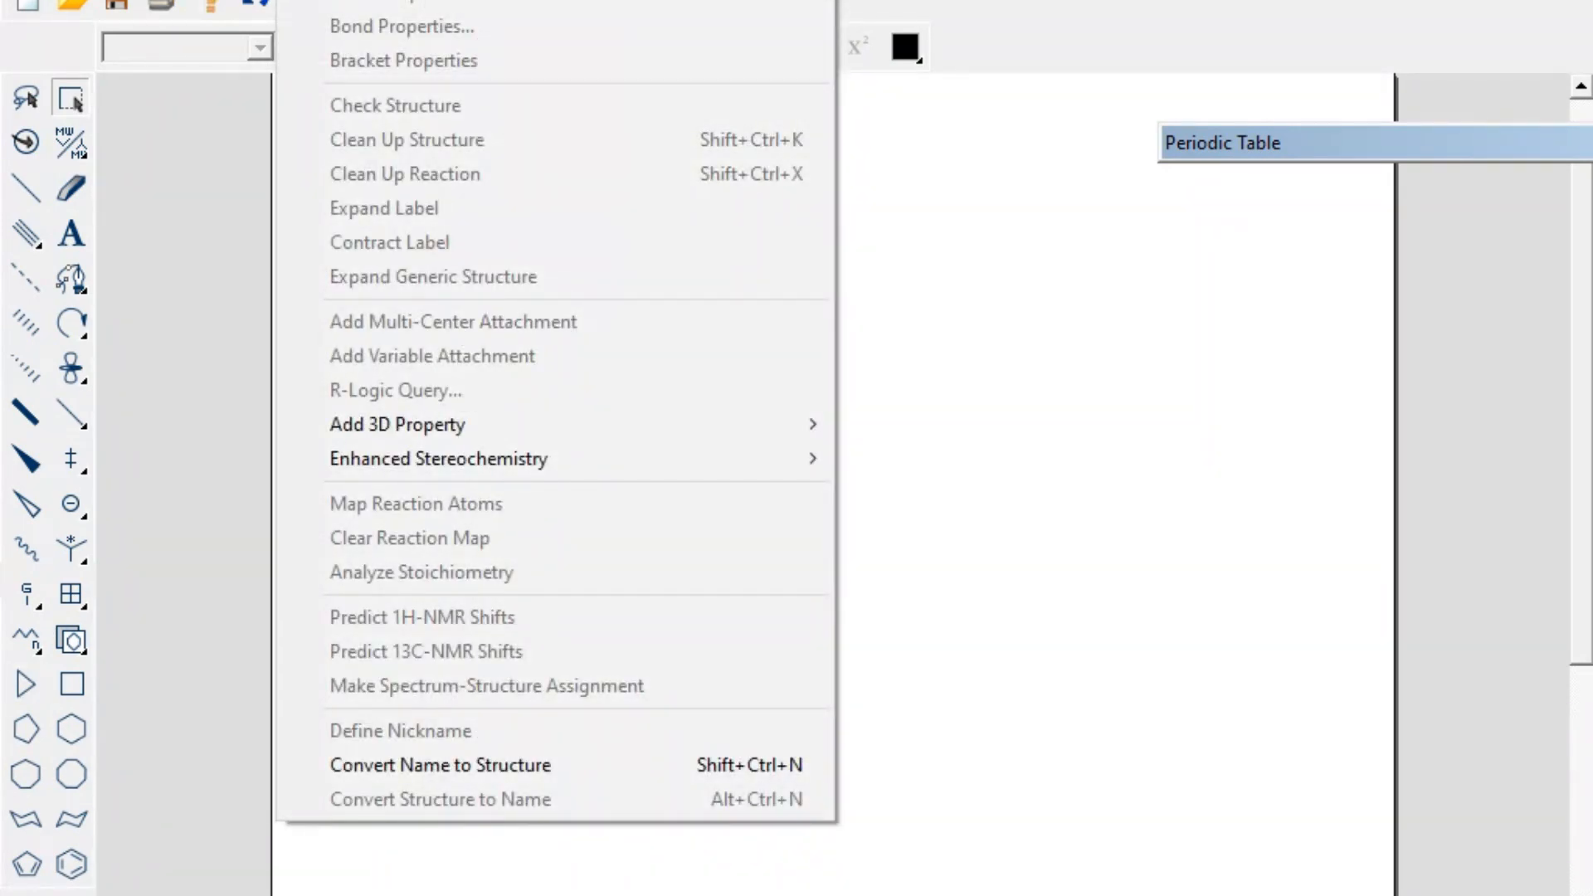
{"action": "mouse_move", "coordinate": [236, 0]}
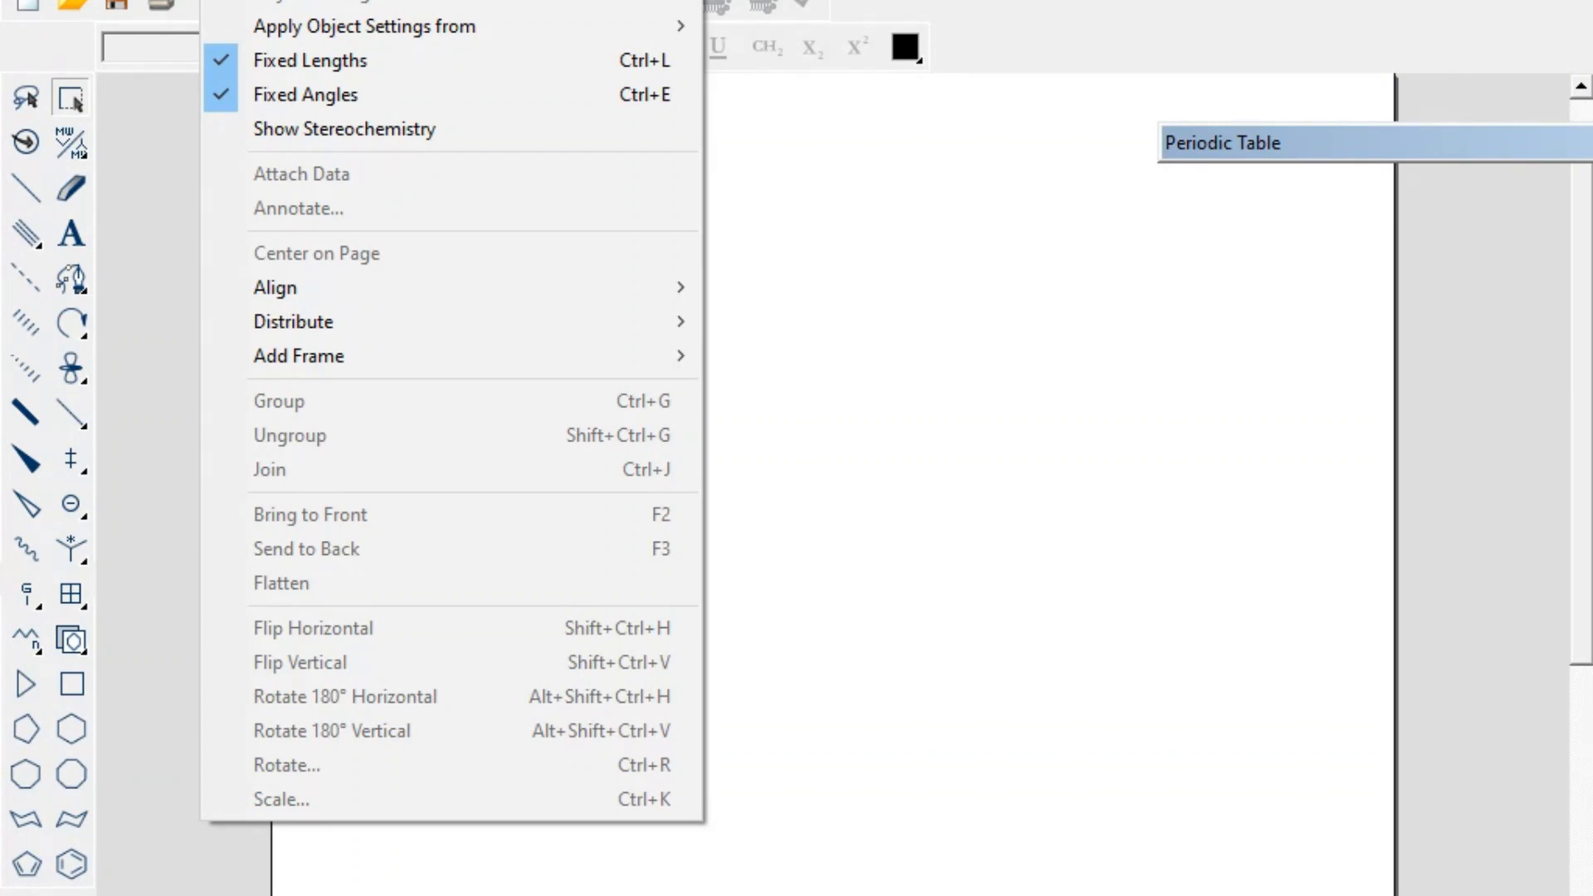
{"action": "left_click", "coordinate": [249, 59]}
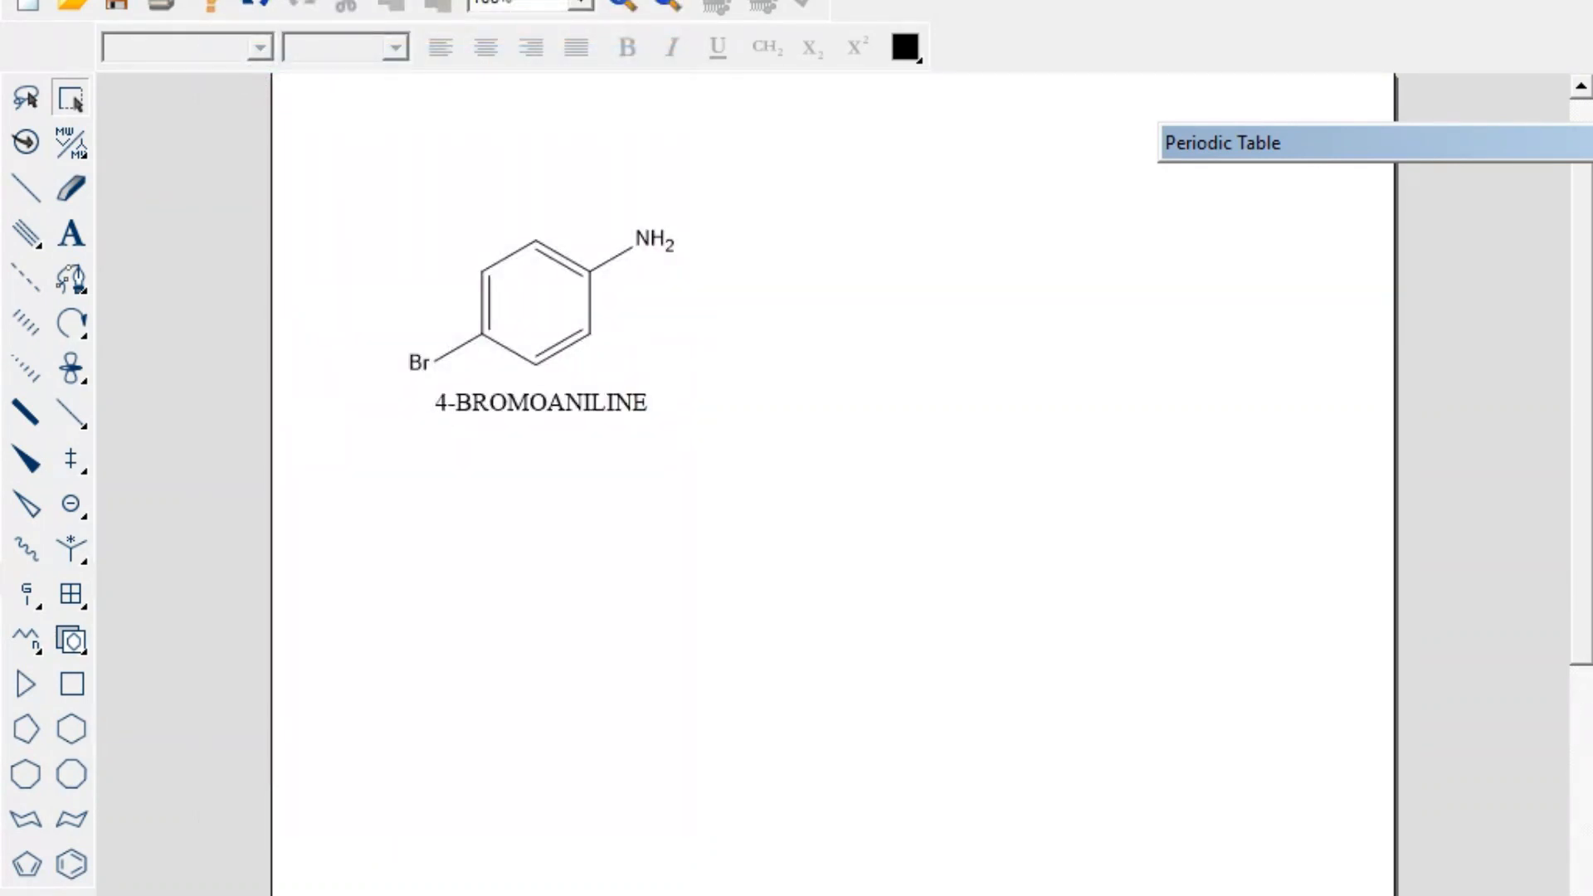
{"action": "left_click", "coordinate": [324, 0]}
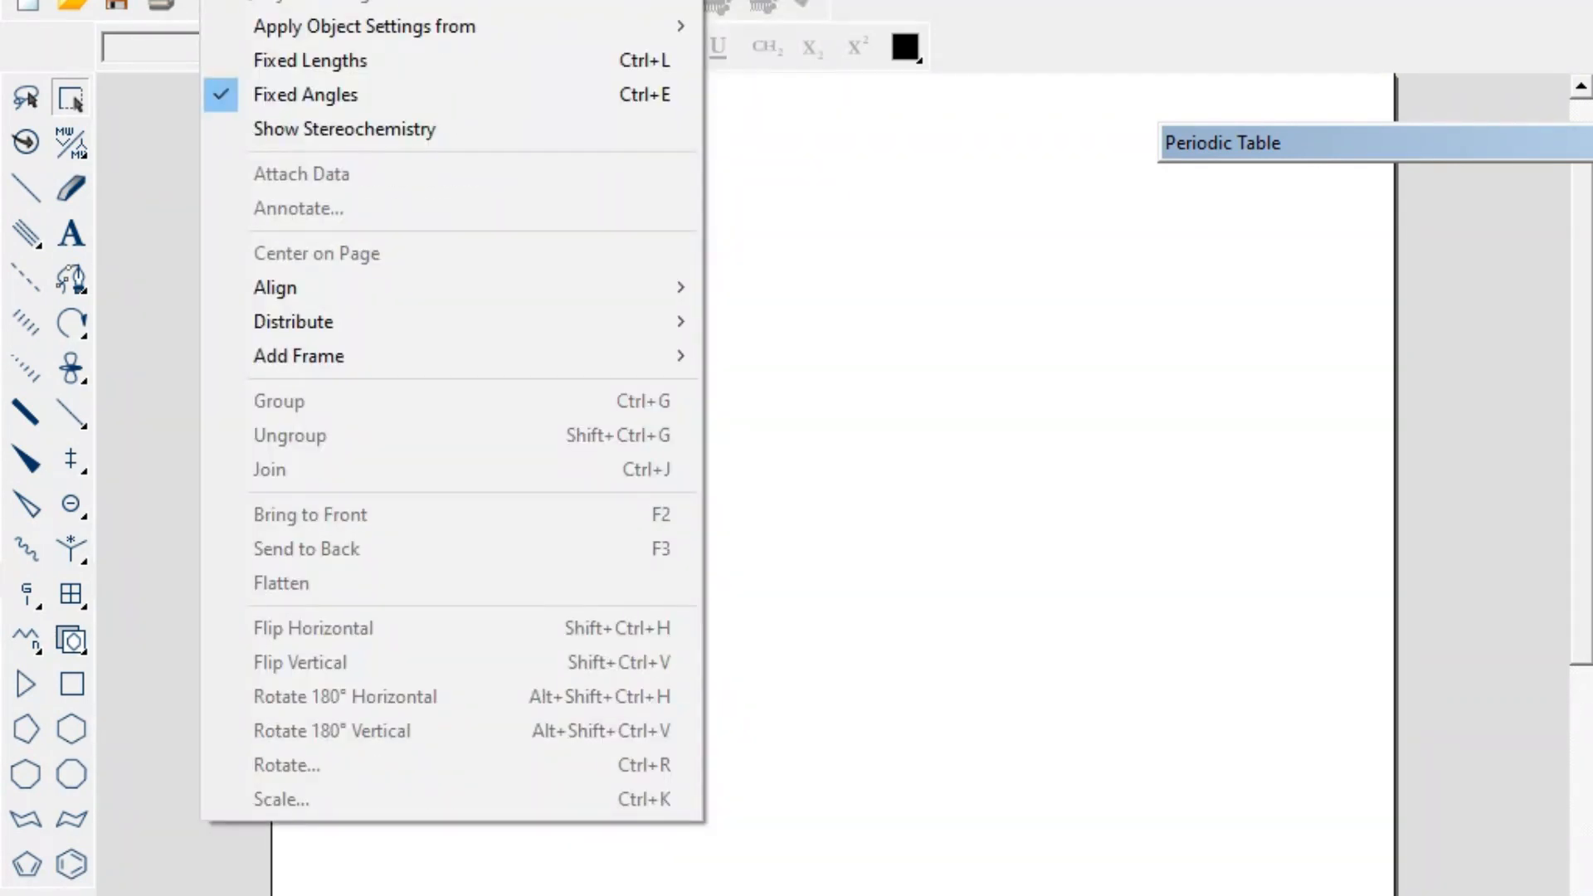
{"action": "left_click", "coordinate": [262, 67]}
{"action": "left_click", "coordinate": [532, 0]}
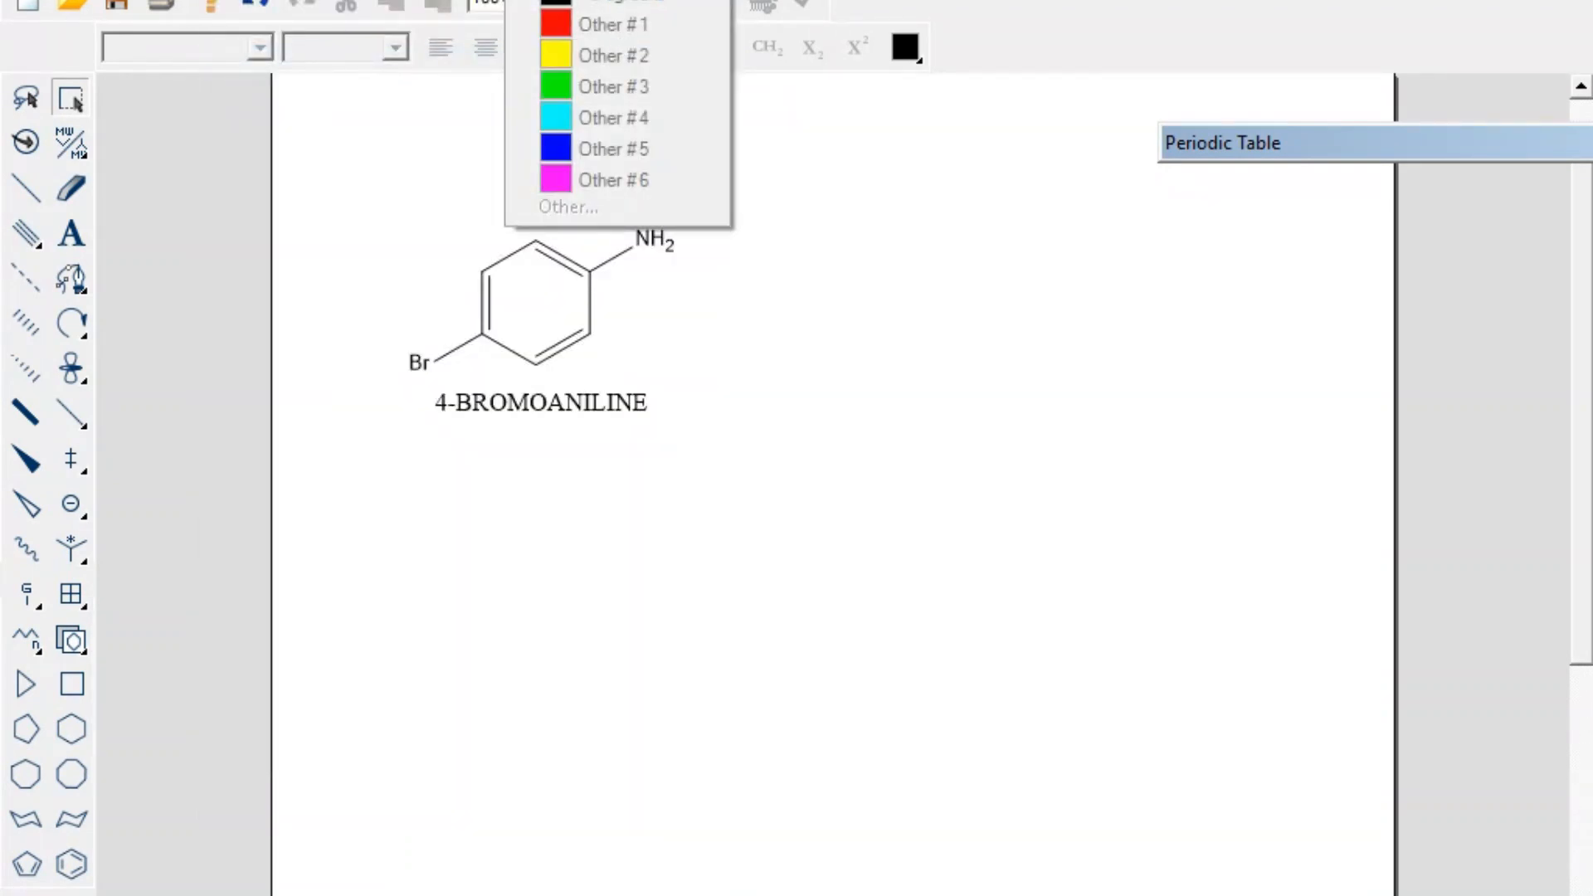
{"action": "mouse_move", "coordinate": [591, 0]}
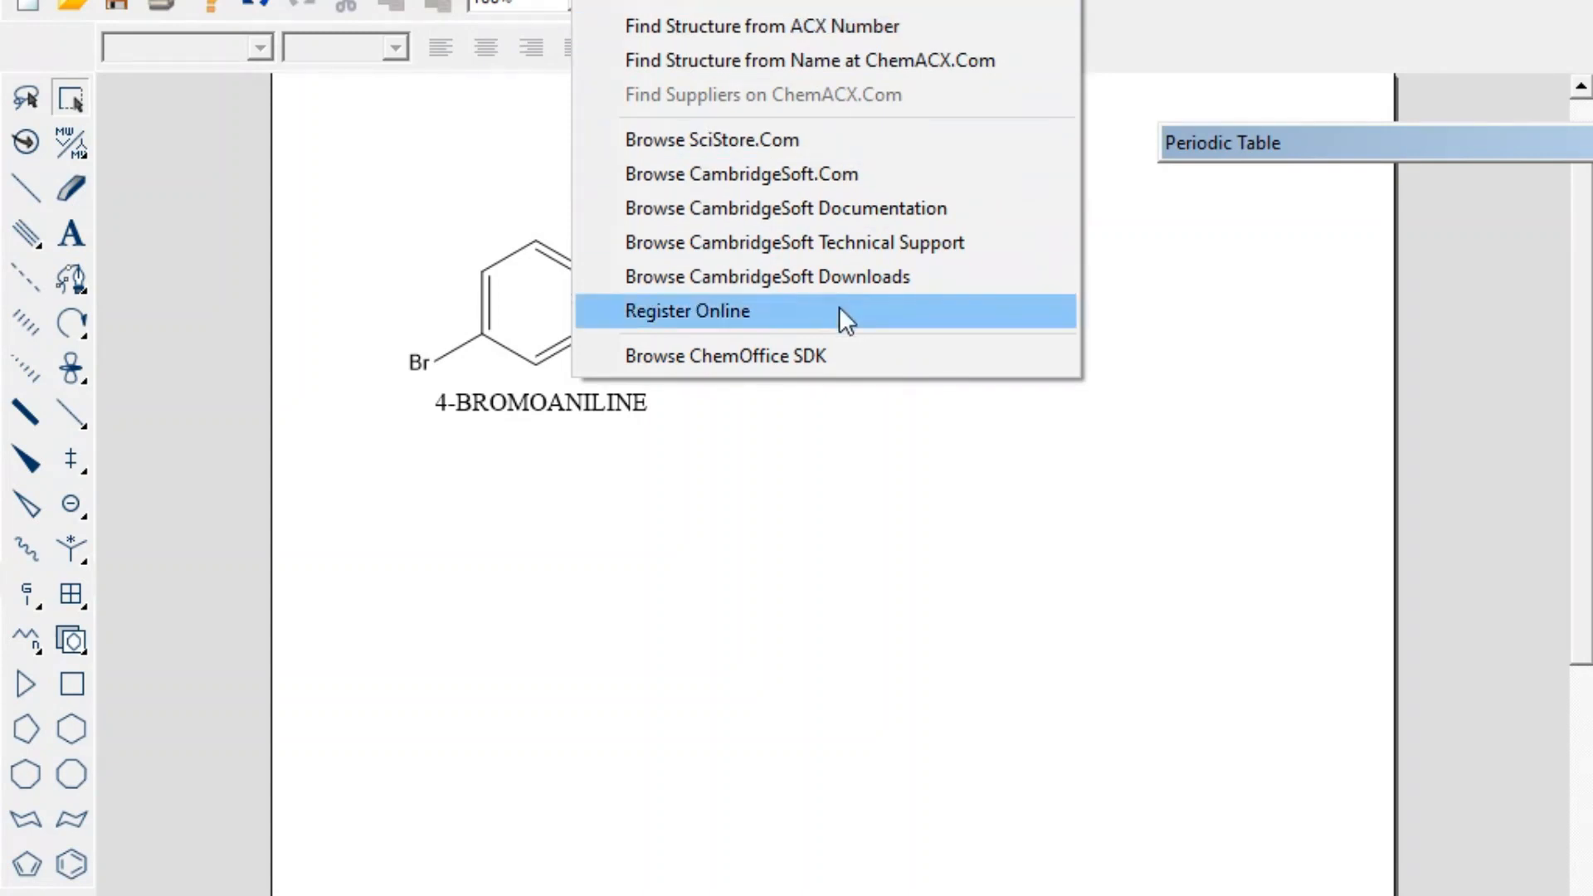
{"action": "mouse_move", "coordinate": [17, 0]}
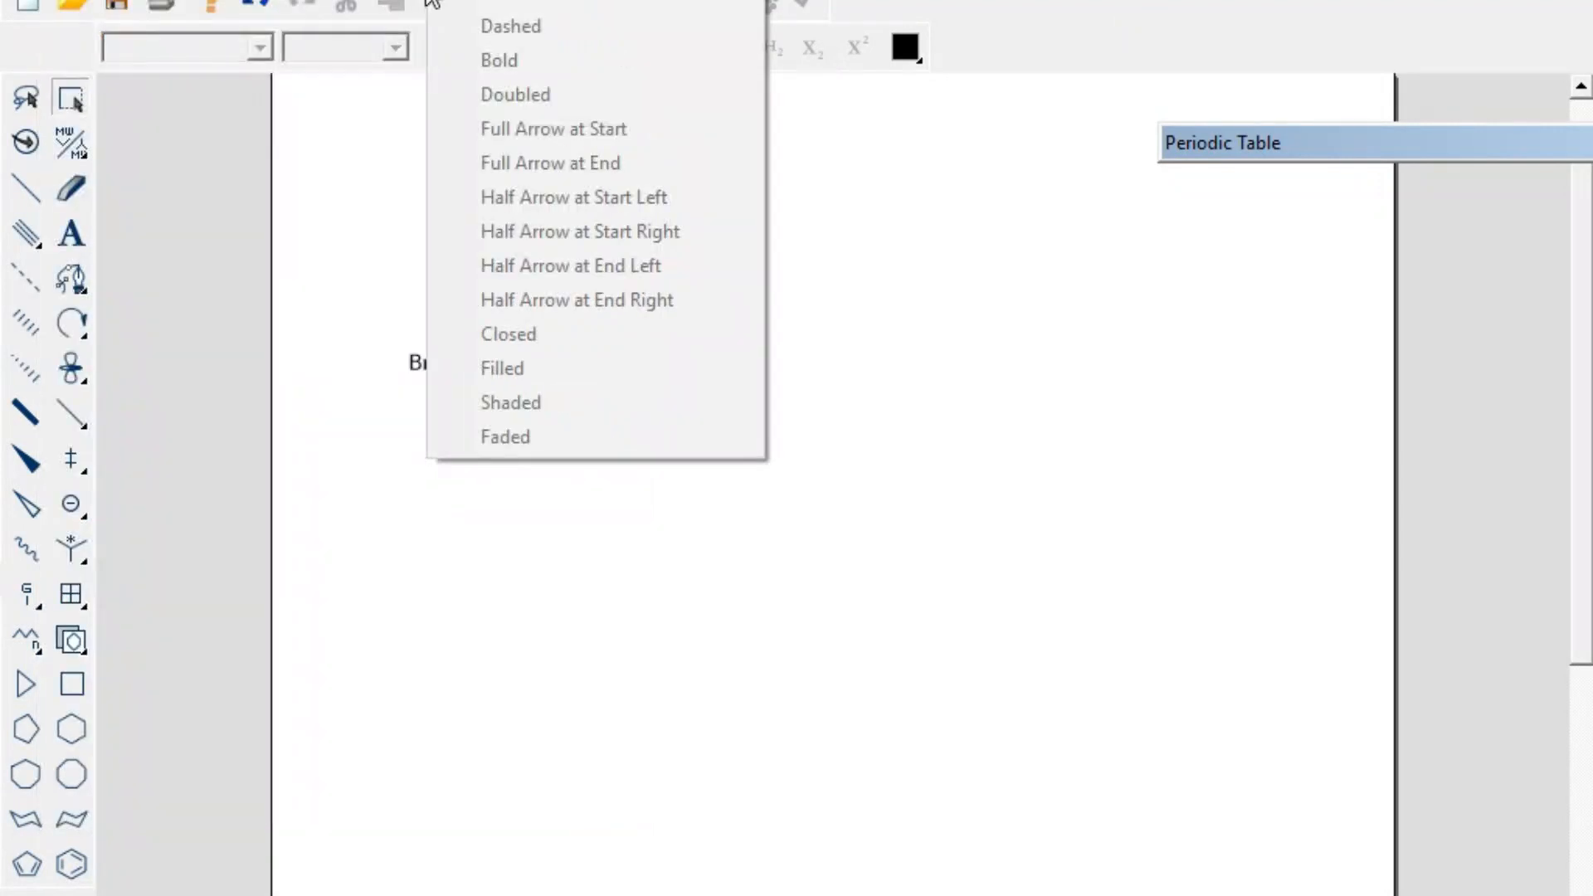
- Save the document on the Desktop as "chemdraw structure.pdf 4" in ChemDraw (*.cdx) format, without replacing the existing chemdraw structure.pdf
{"action": "mouse_move", "coordinate": [307, 0]}
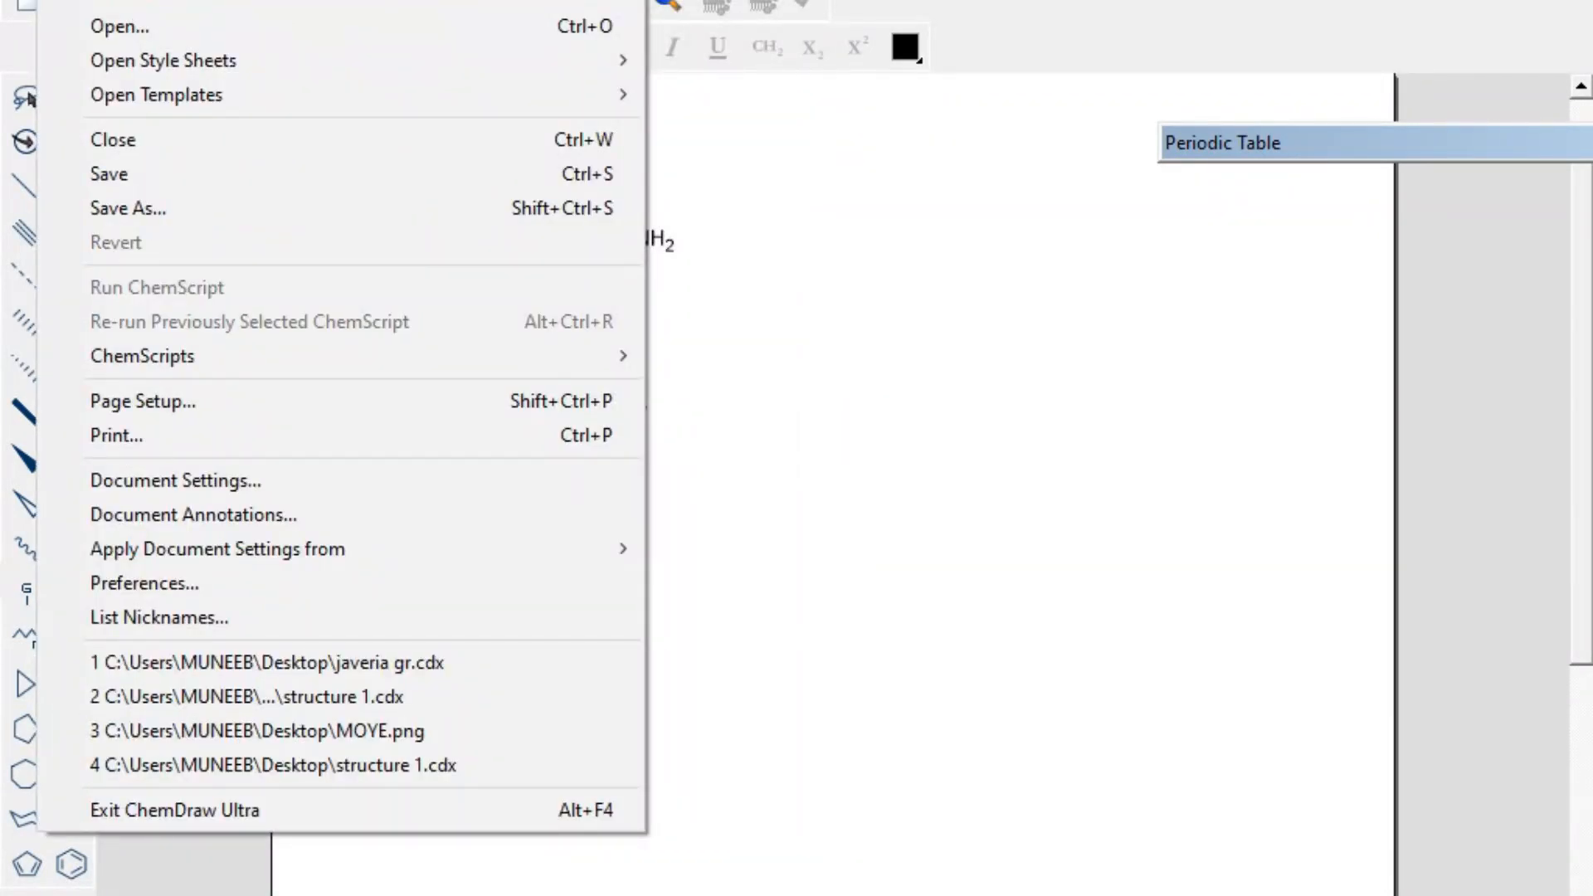
{"action": "left_click", "coordinate": [214, 209]}
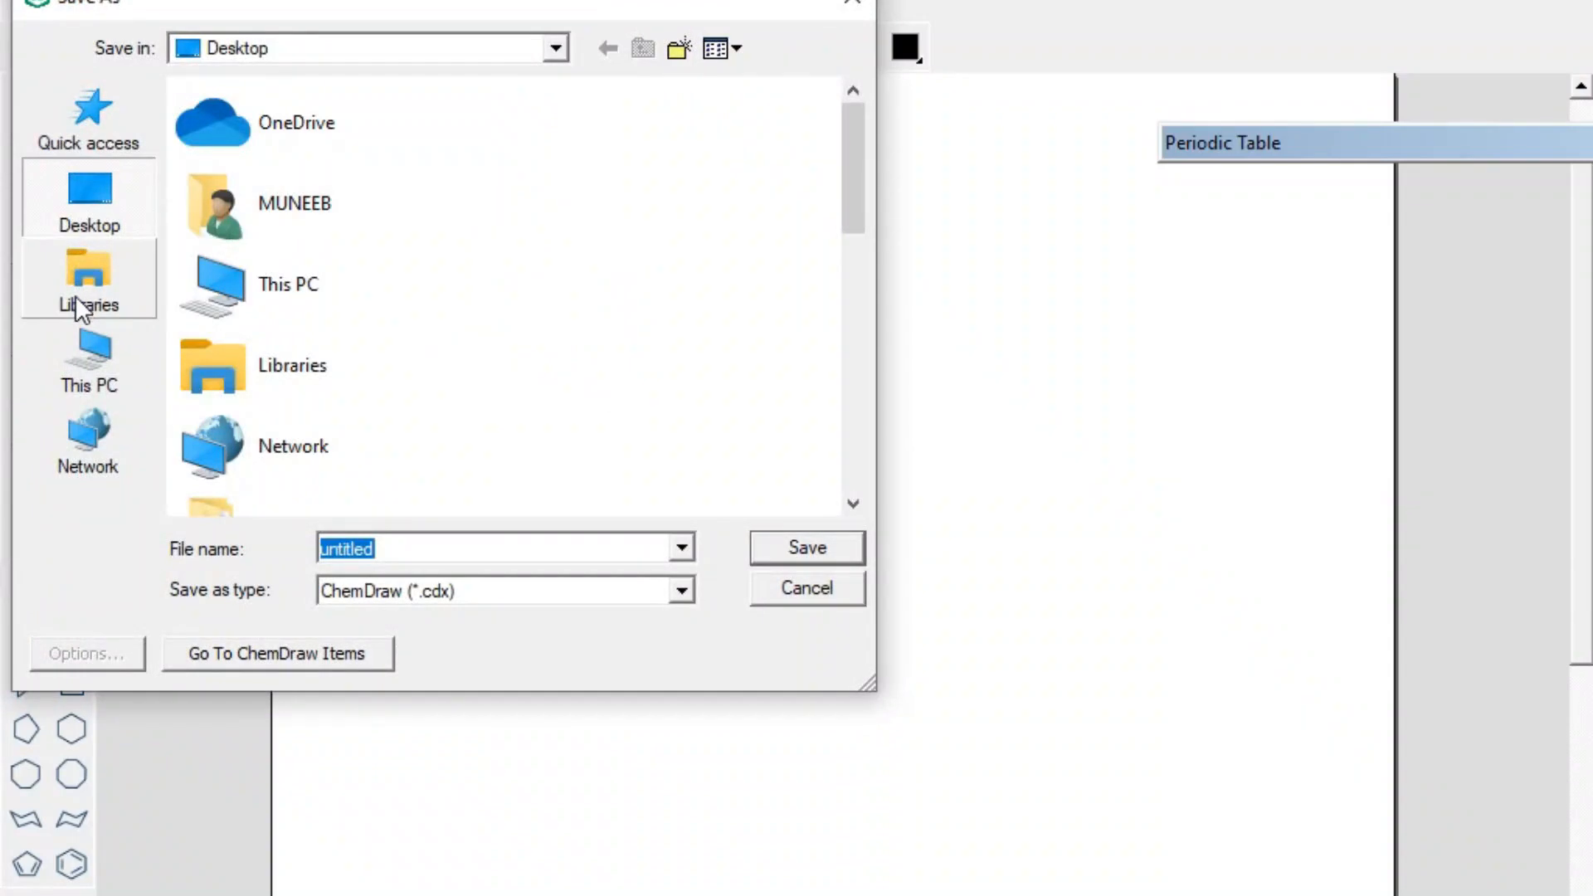
{"action": "left_click", "coordinate": [91, 207]}
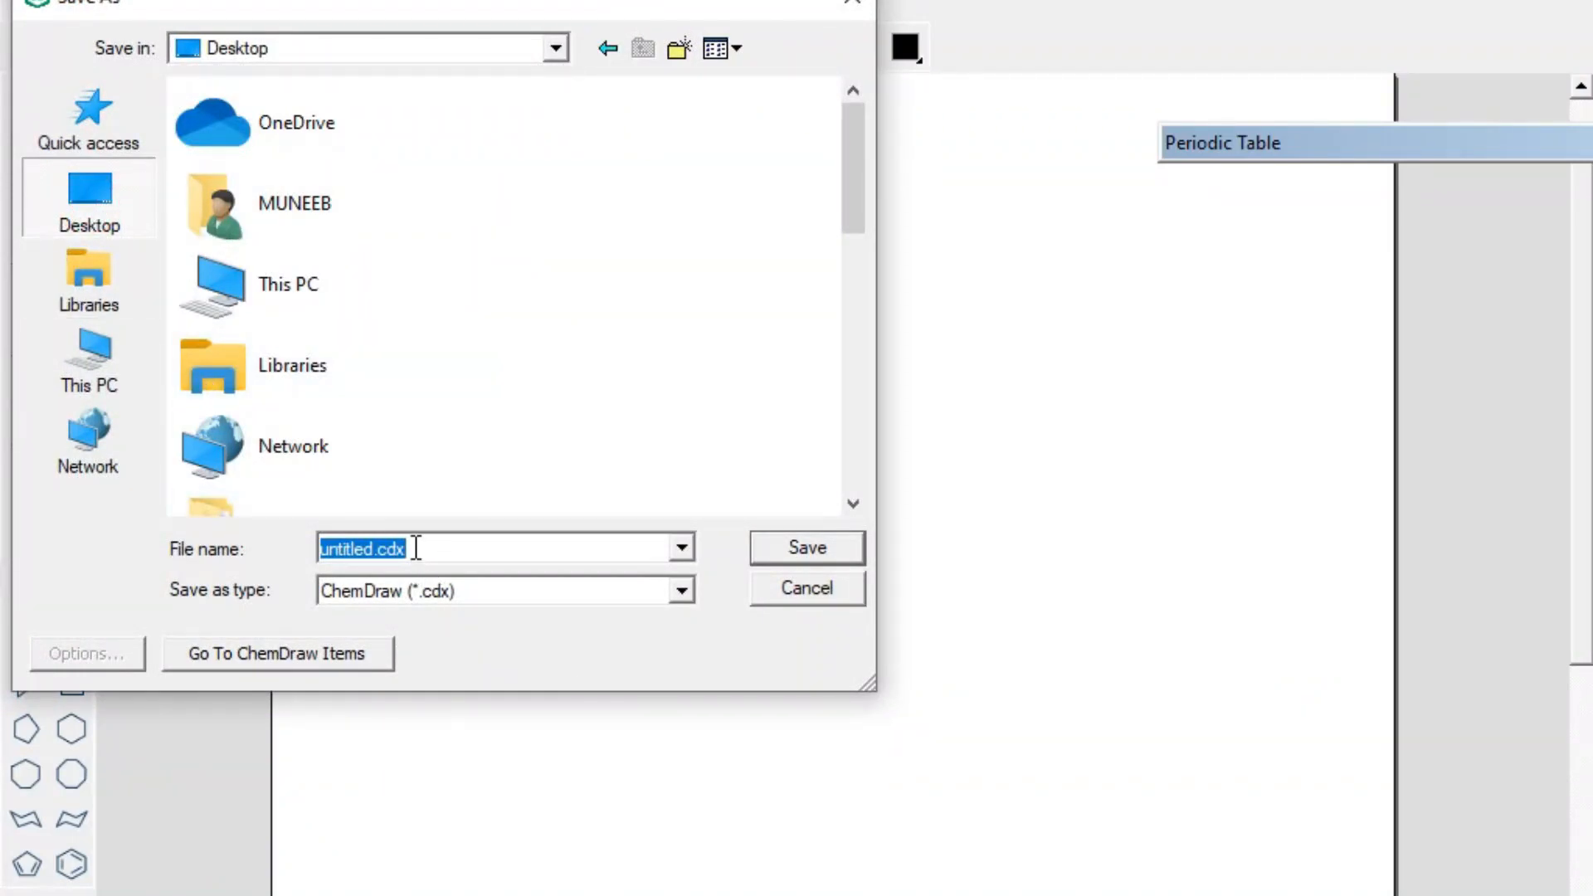
{"action": "type", "text": "CHEMDRAW"}
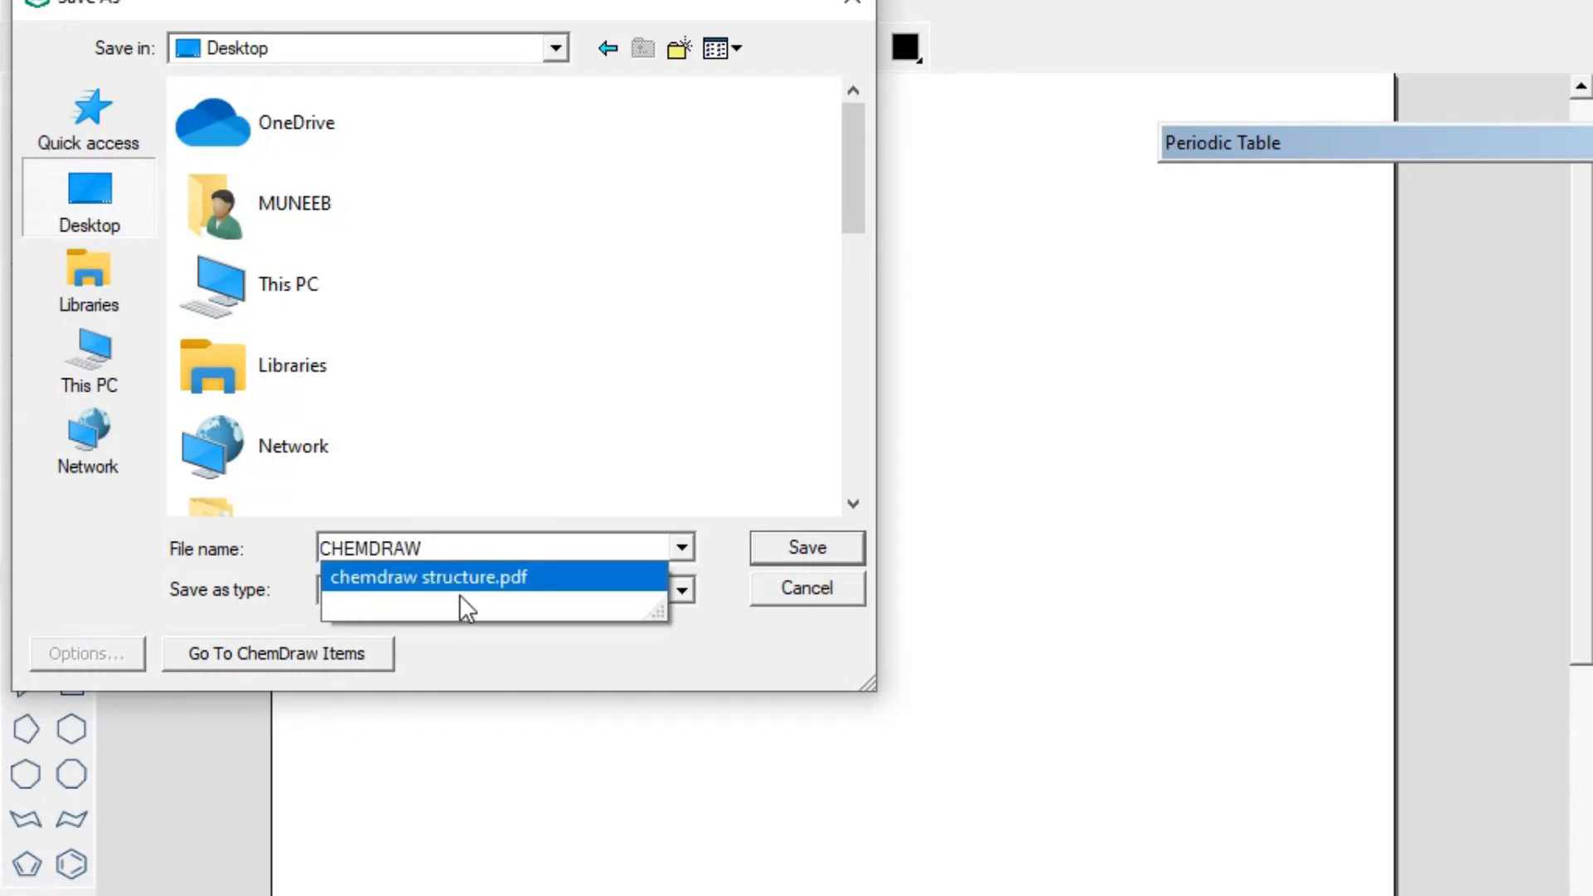
{"action": "left_click", "coordinate": [463, 587]}
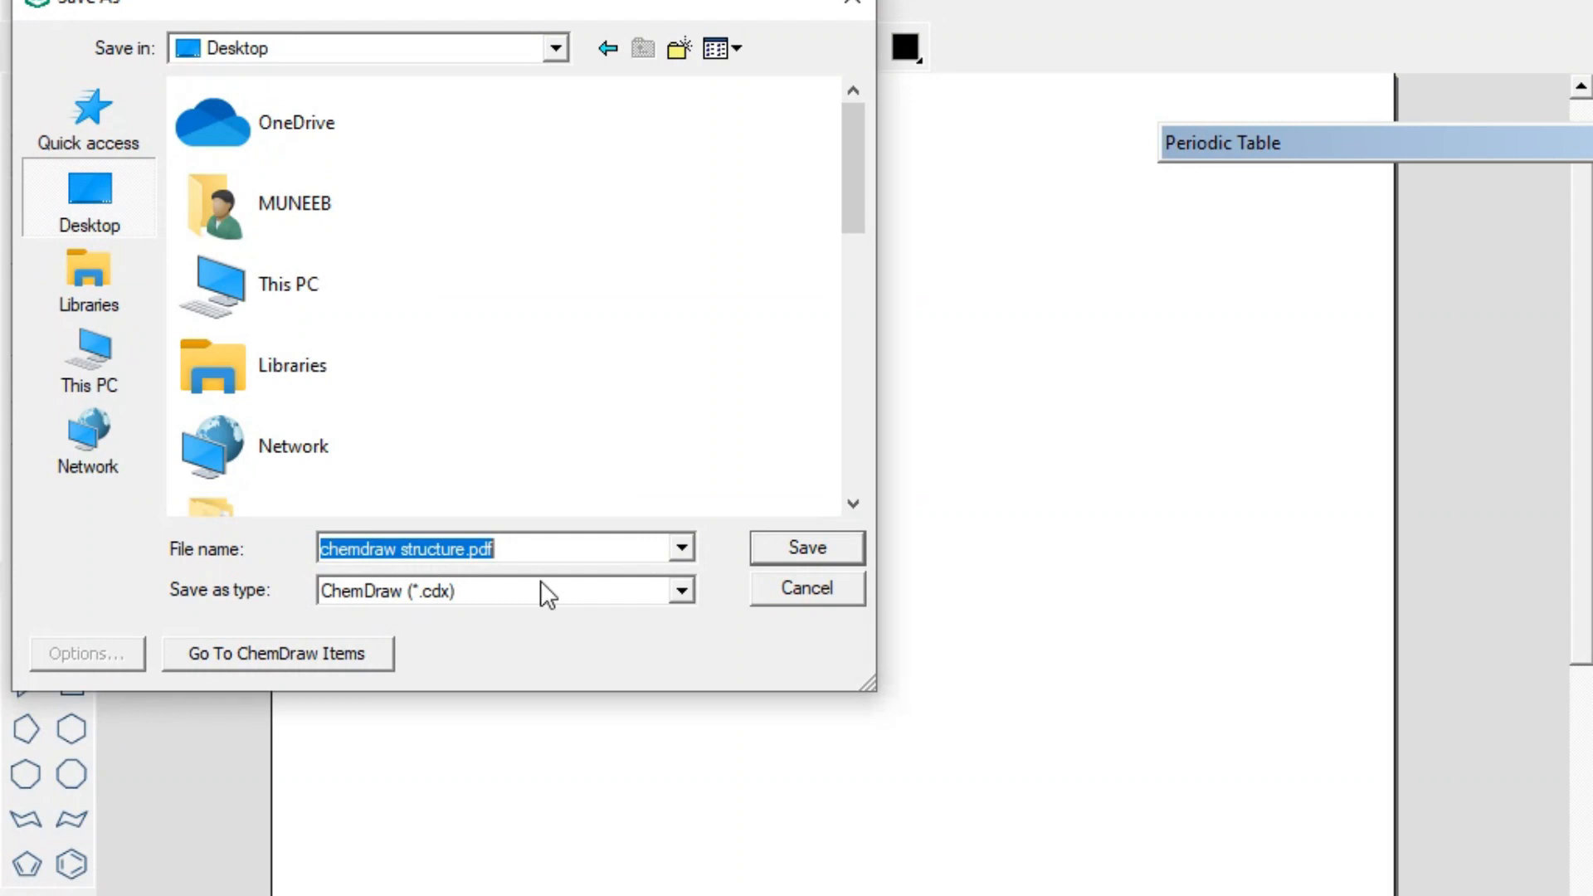
{"action": "left_click", "coordinate": [770, 553]}
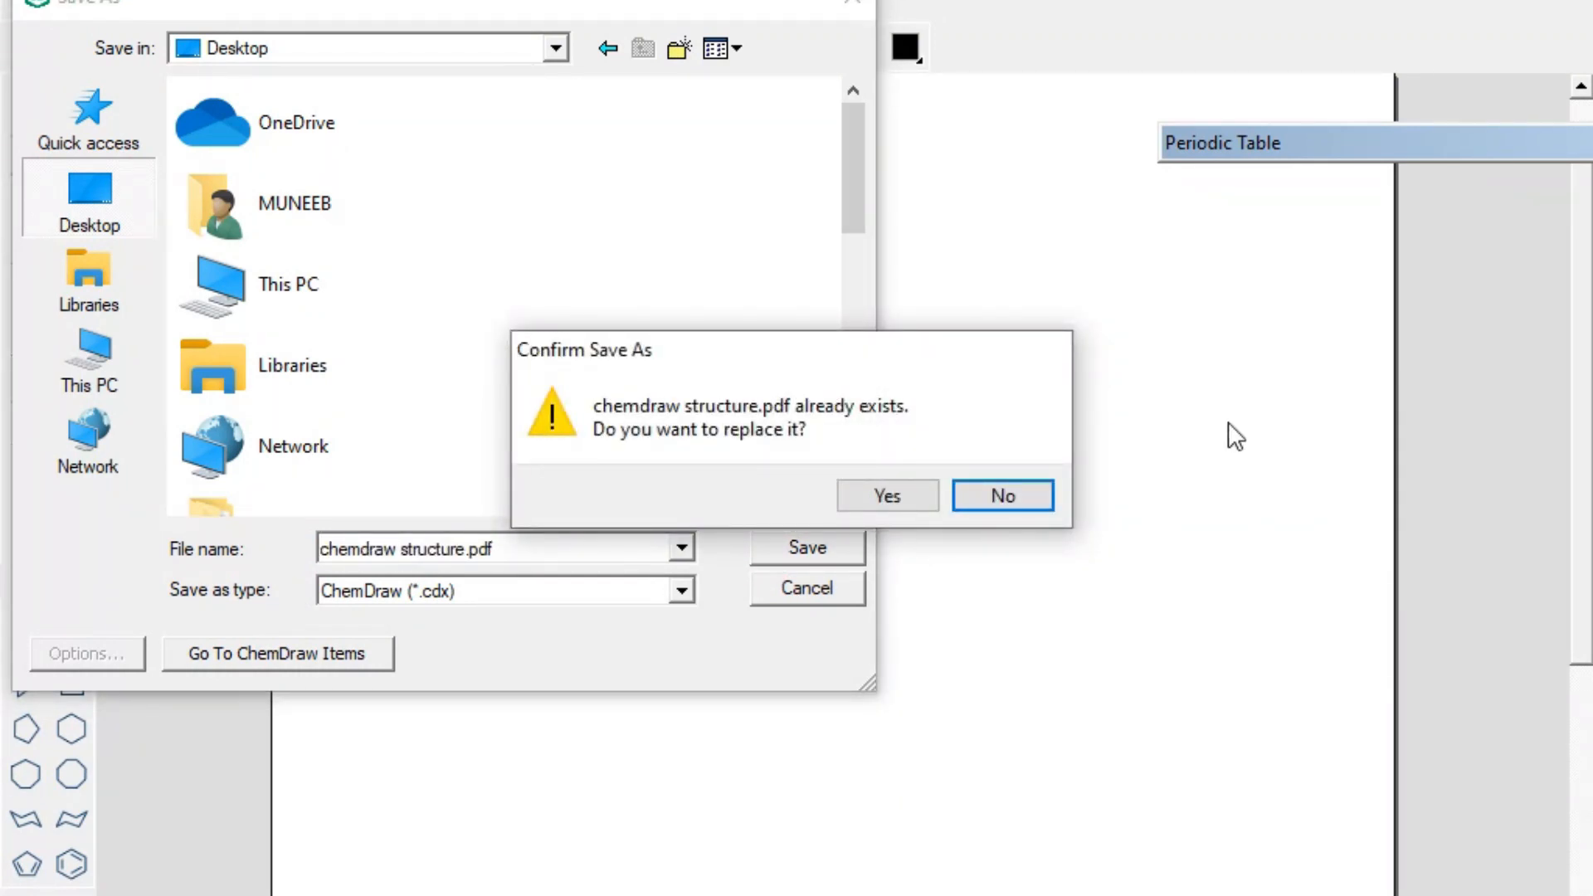
{"action": "left_click", "coordinate": [968, 502]}
{"action": "left_click", "coordinate": [527, 548]}
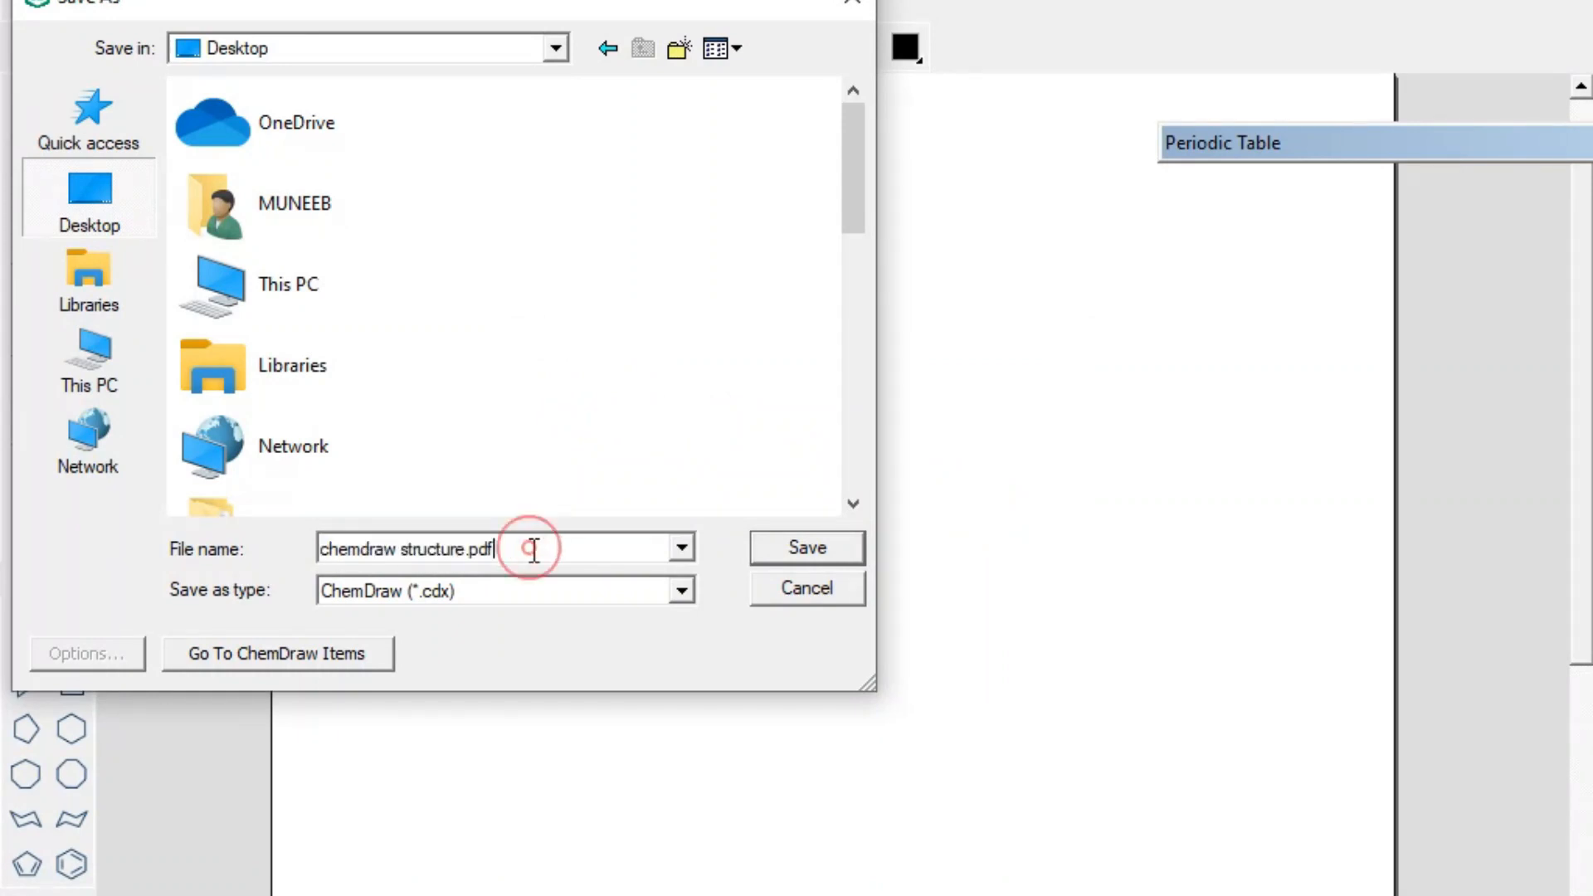
{"action": "type", "text": "4"}
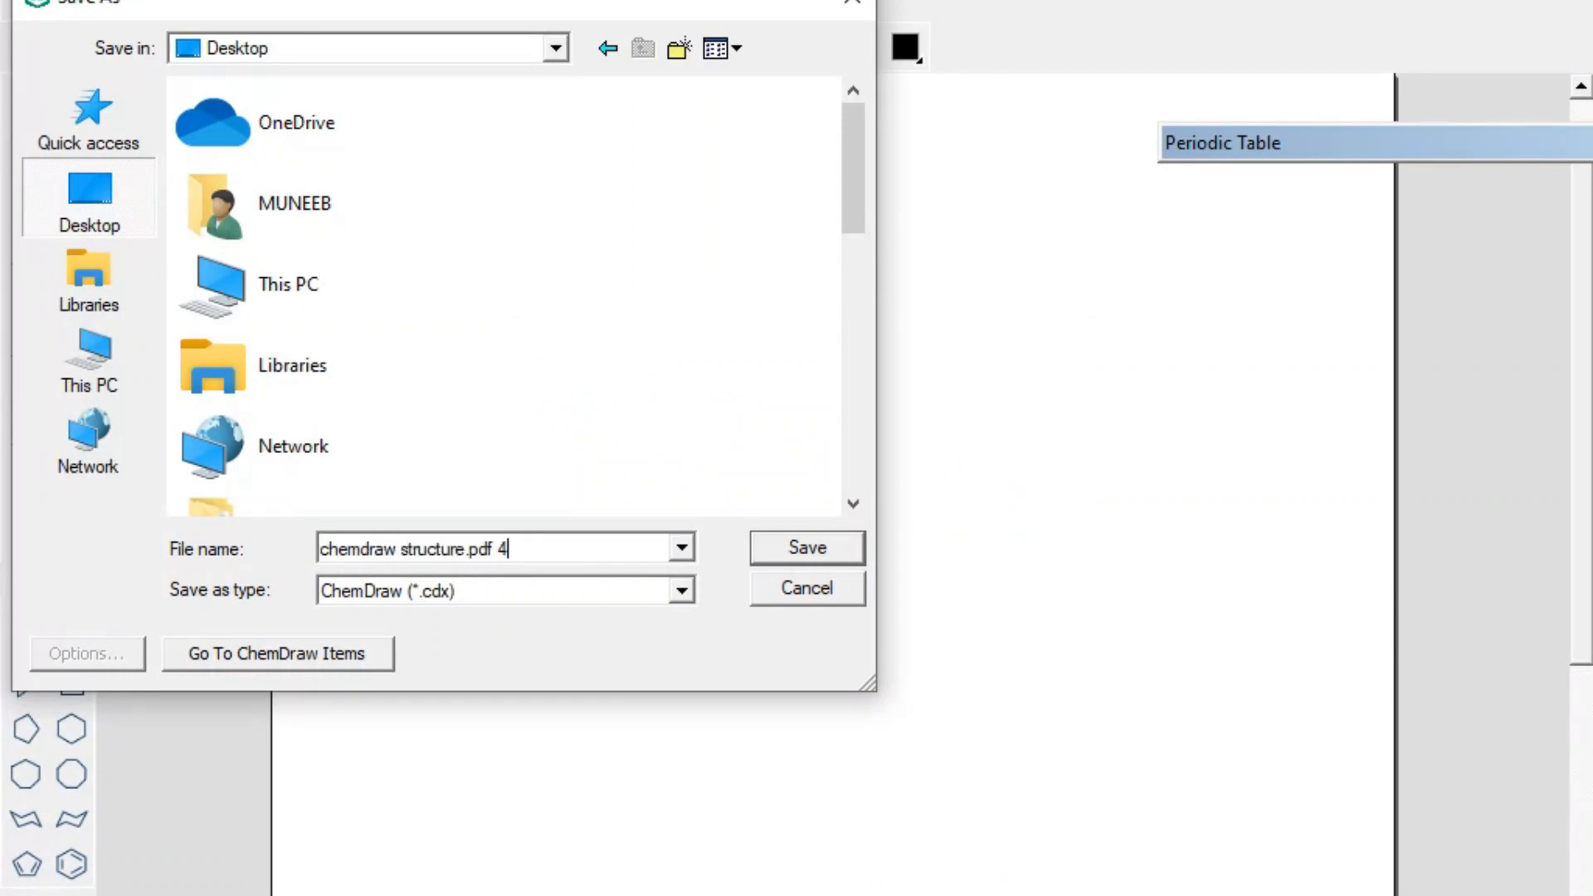
{"action": "left_click", "coordinate": [809, 560]}
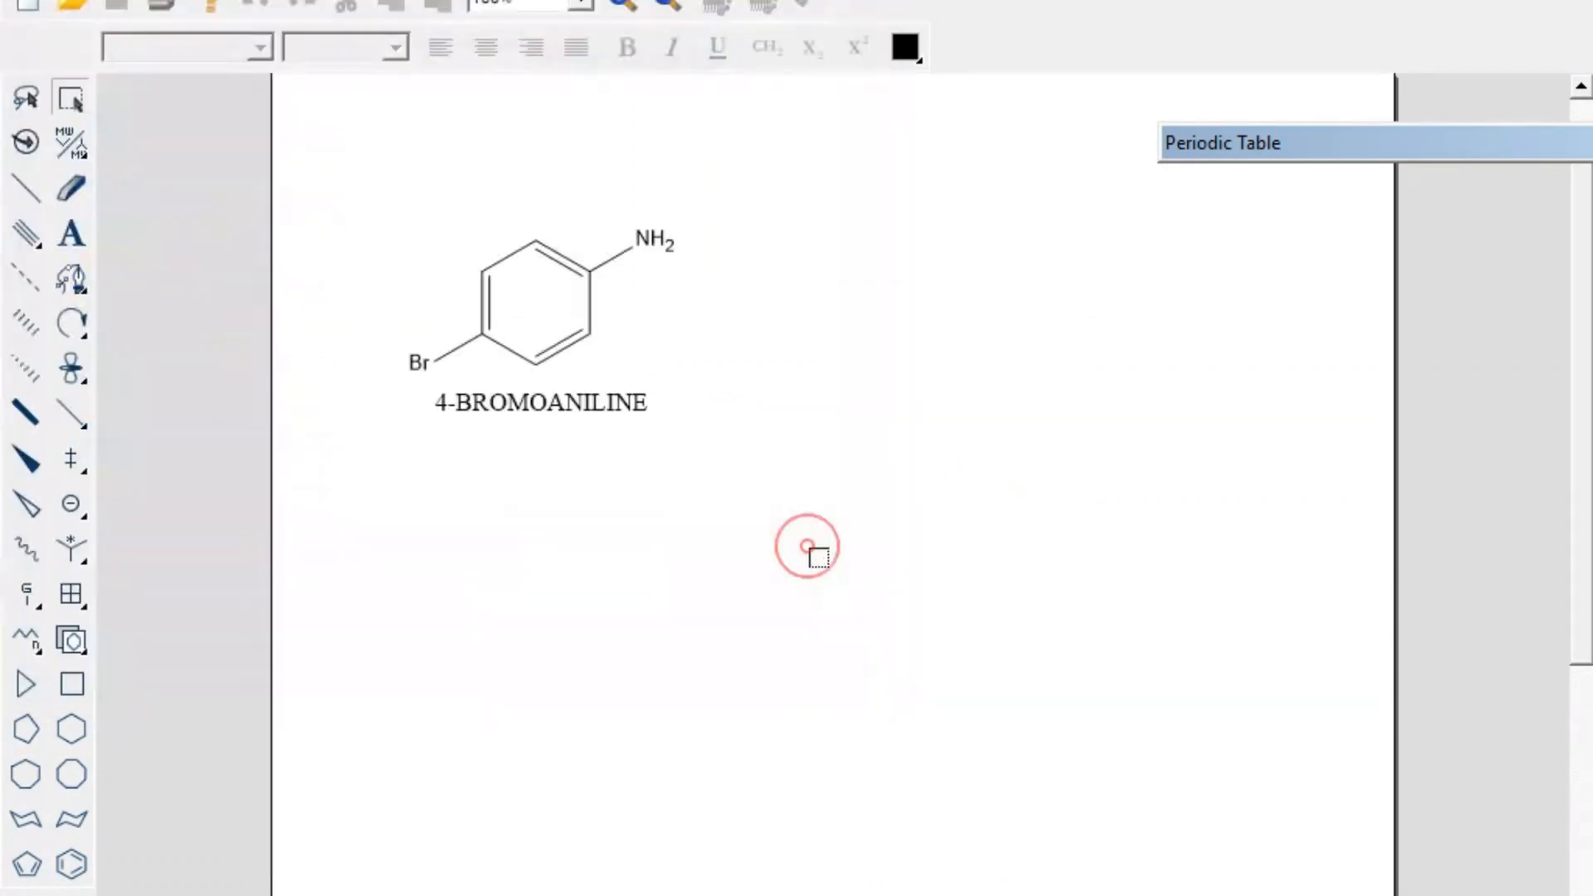